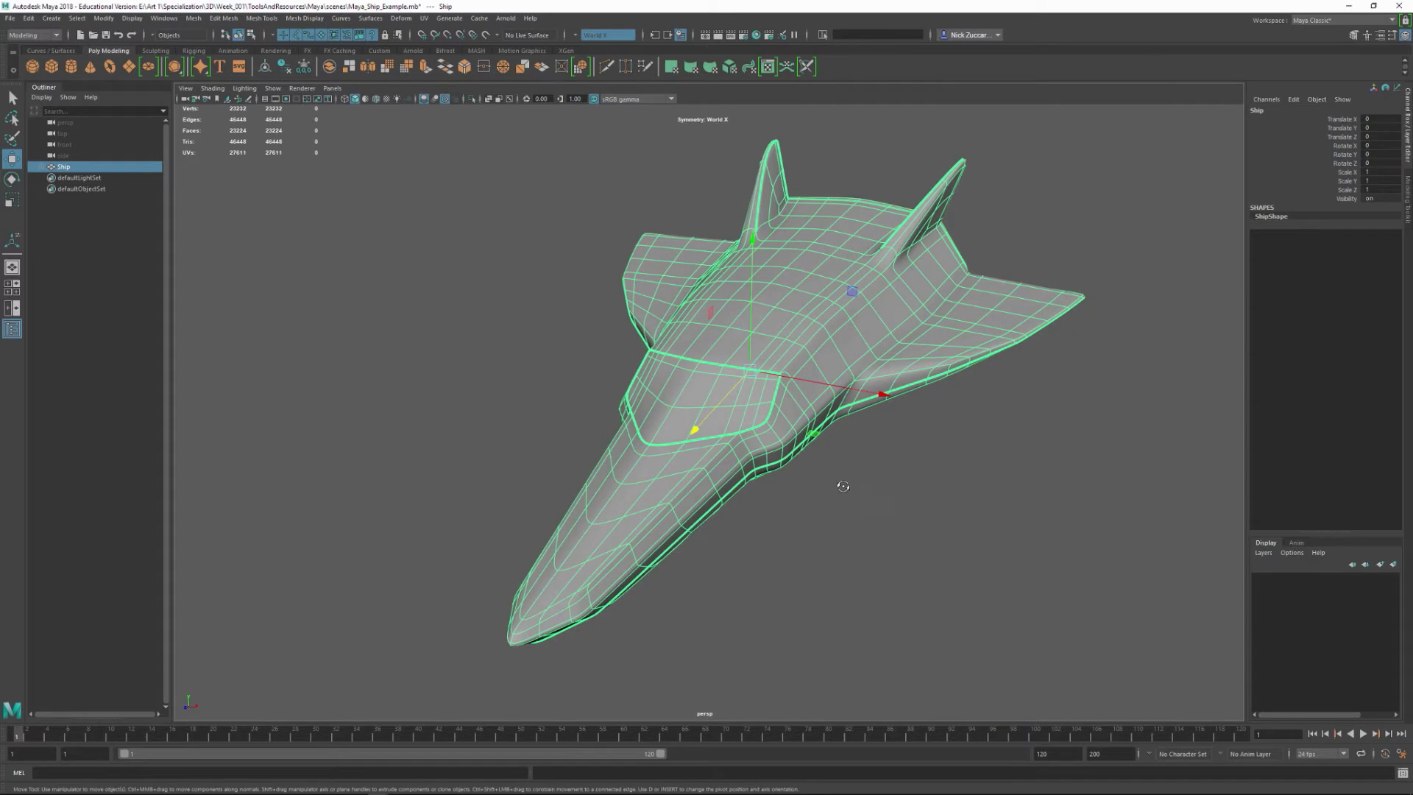
- Expand the Ship and Boosters hierarchy in the Outliner and examine the ship's hull and rear boosters
left_click_drag(844, 486, 434, 380, "alt")
left_click(44, 168)
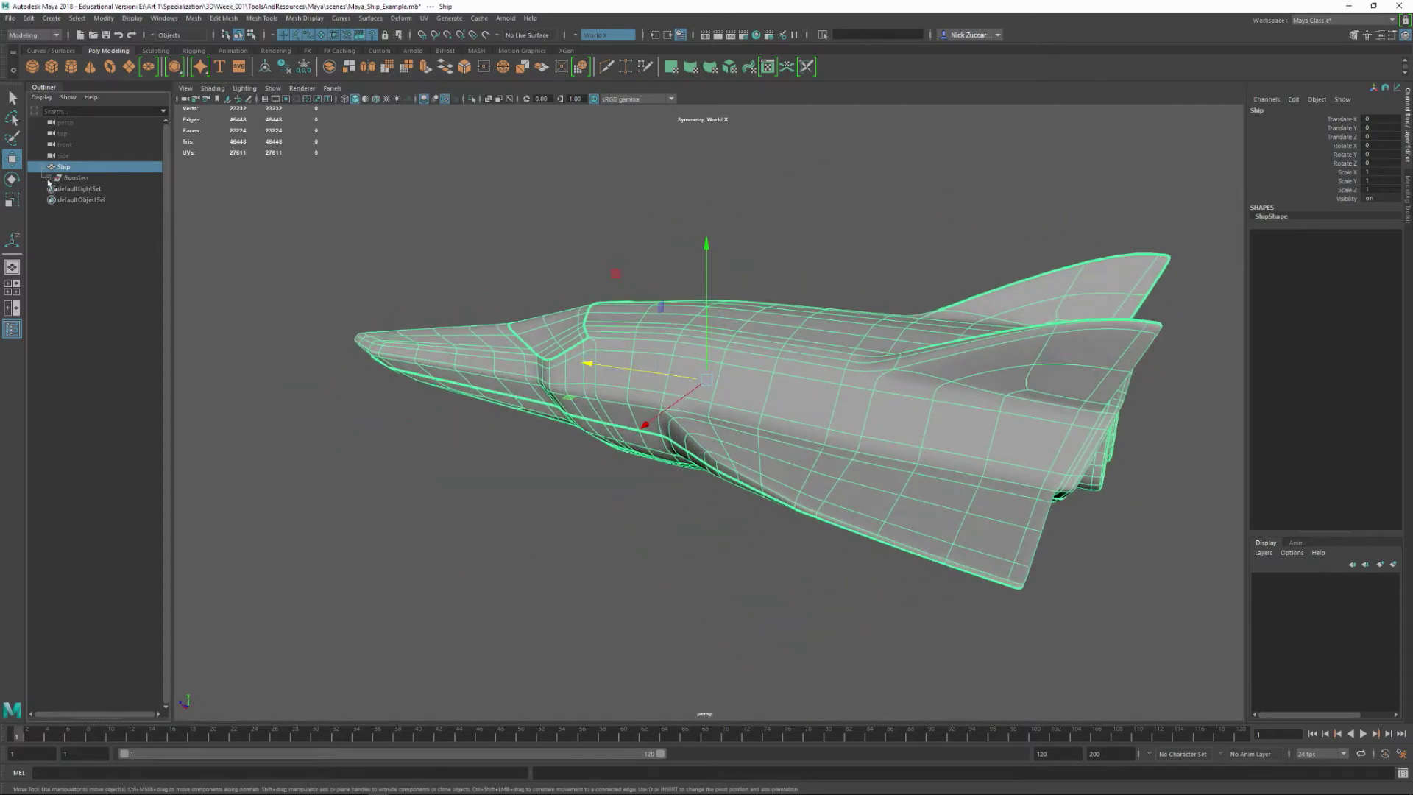
left_click(48, 178)
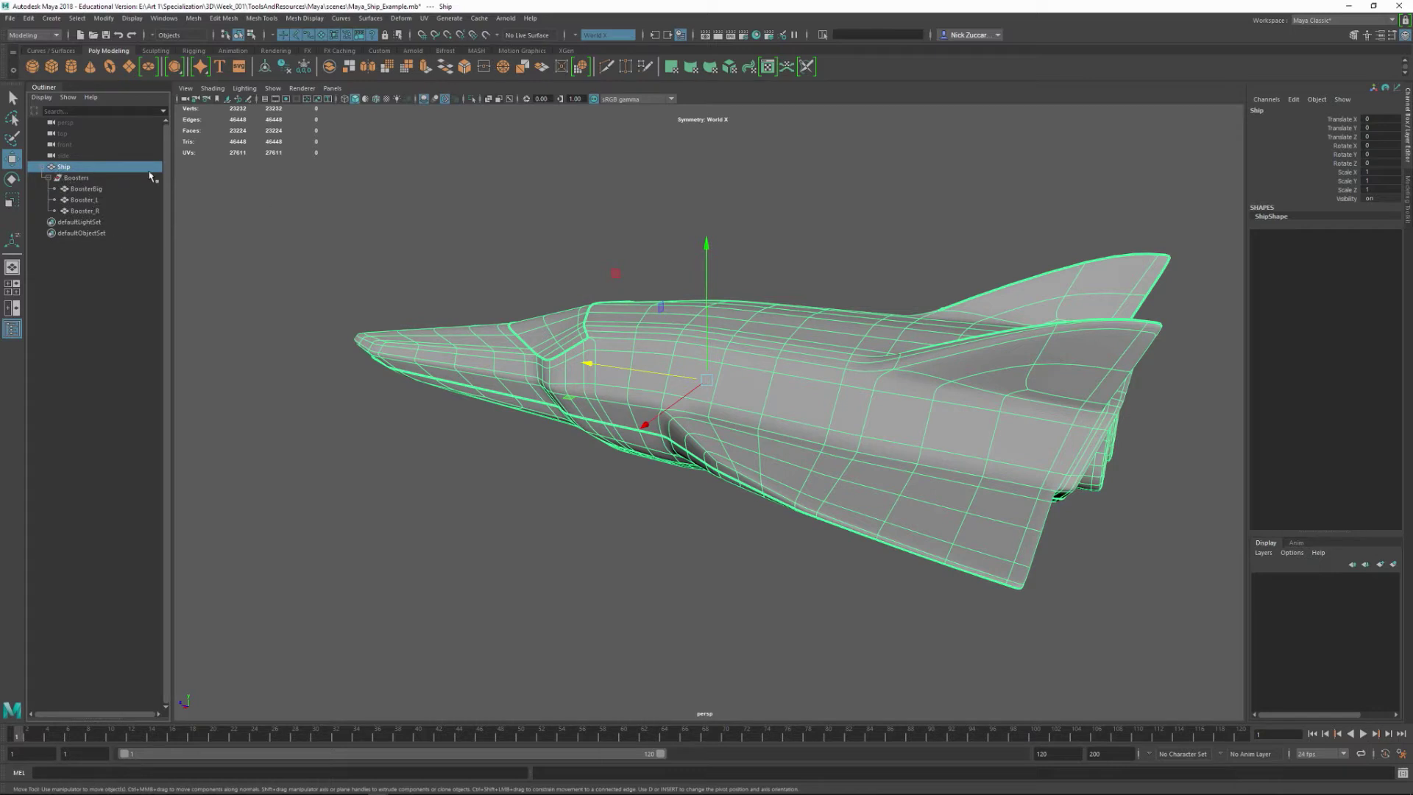
left_click(210, 179)
left_click(68, 170)
left_click(75, 178)
left_click_drag(585, 395, 850, 451, "alt")
left_click(908, 577)
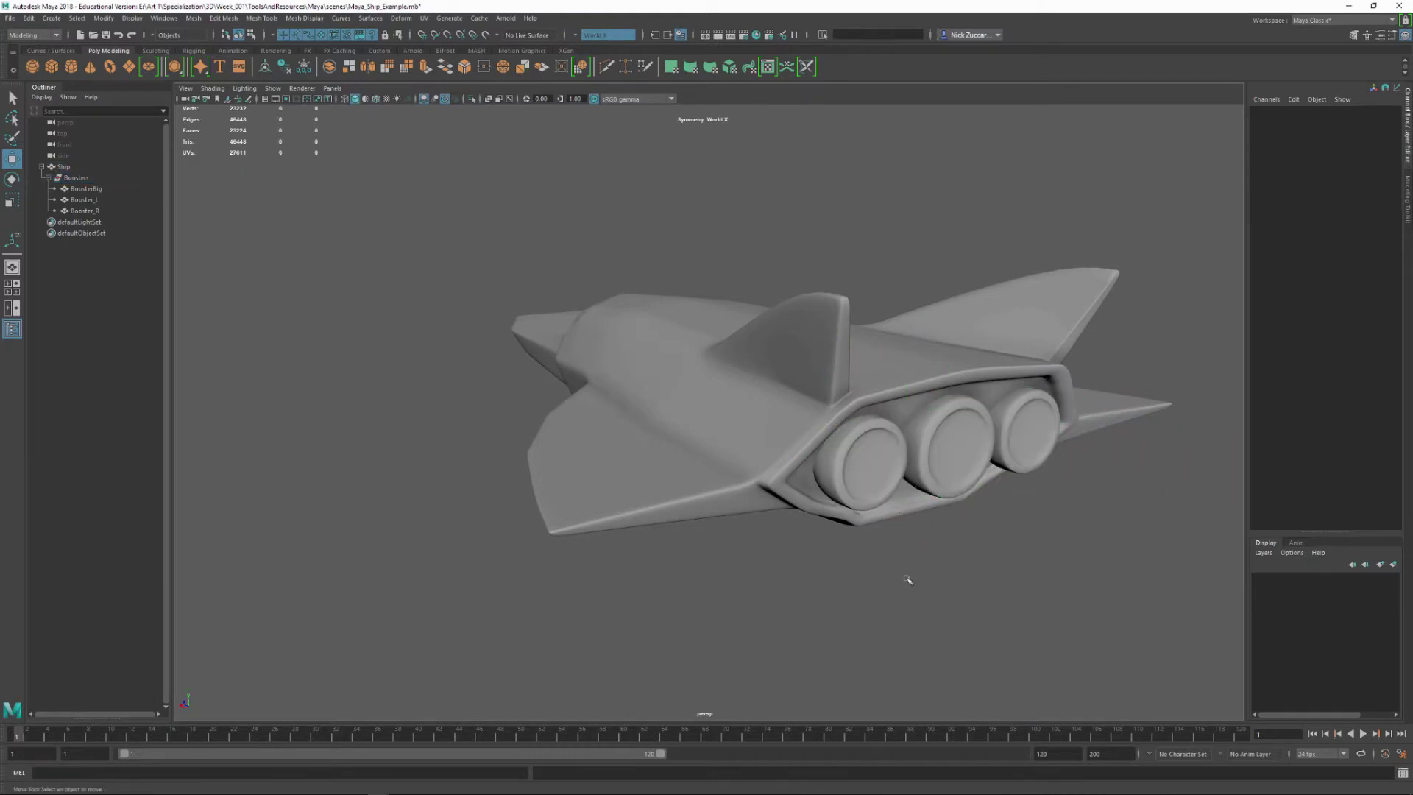
left_click_drag(913, 495, 798, 429, "alt")
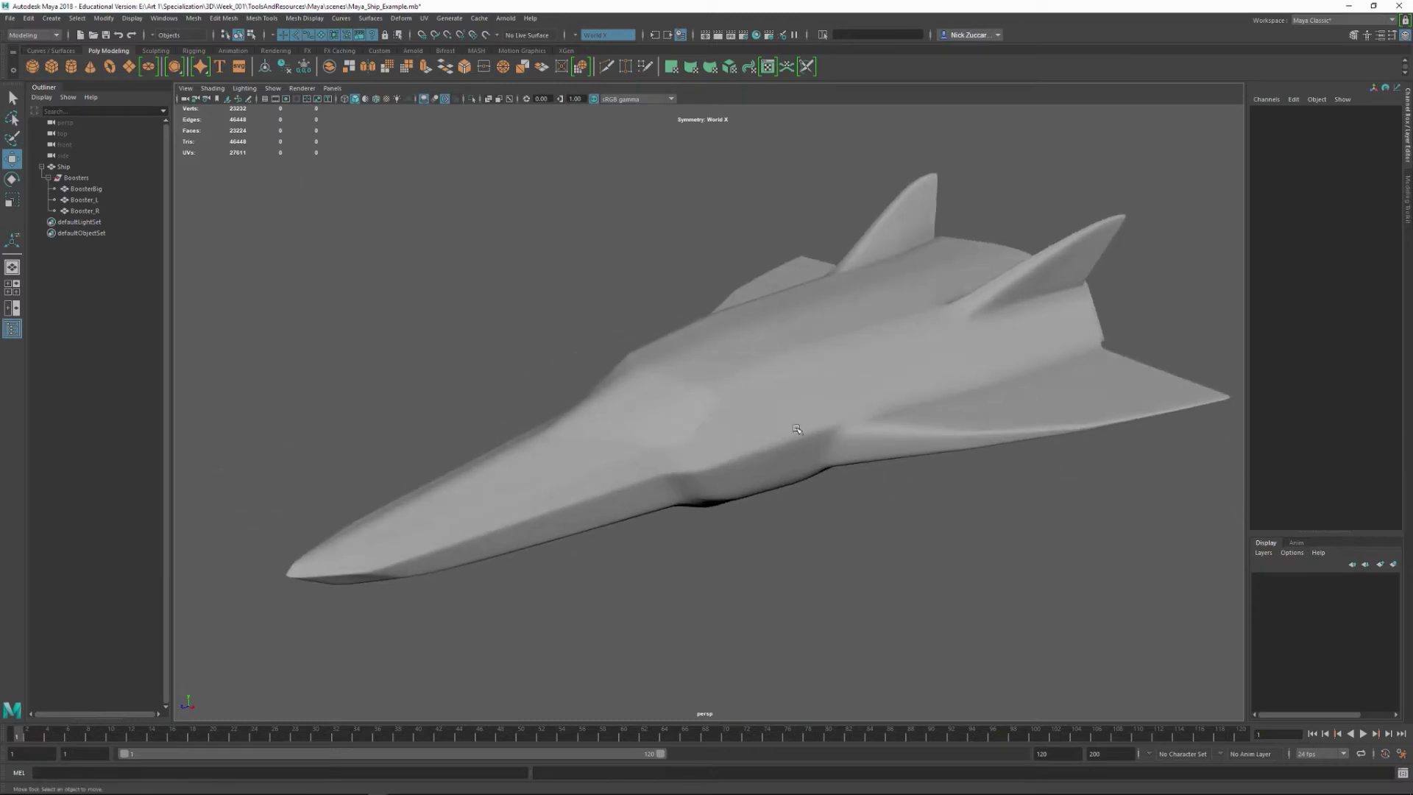
- Select the ship body and open the Hypershade material editor
left_click(775, 400)
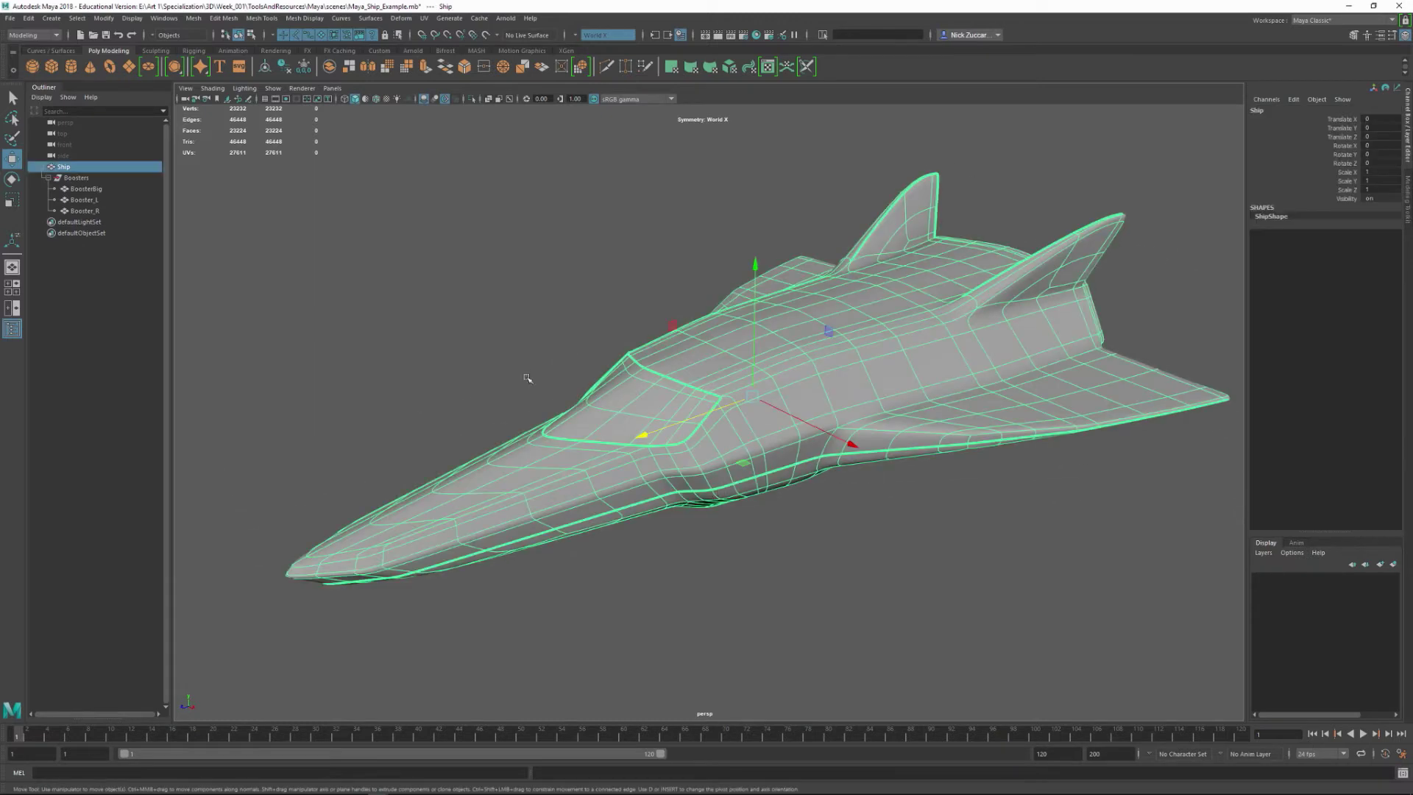
left_click(159, 19)
mouse_move(186, 90)
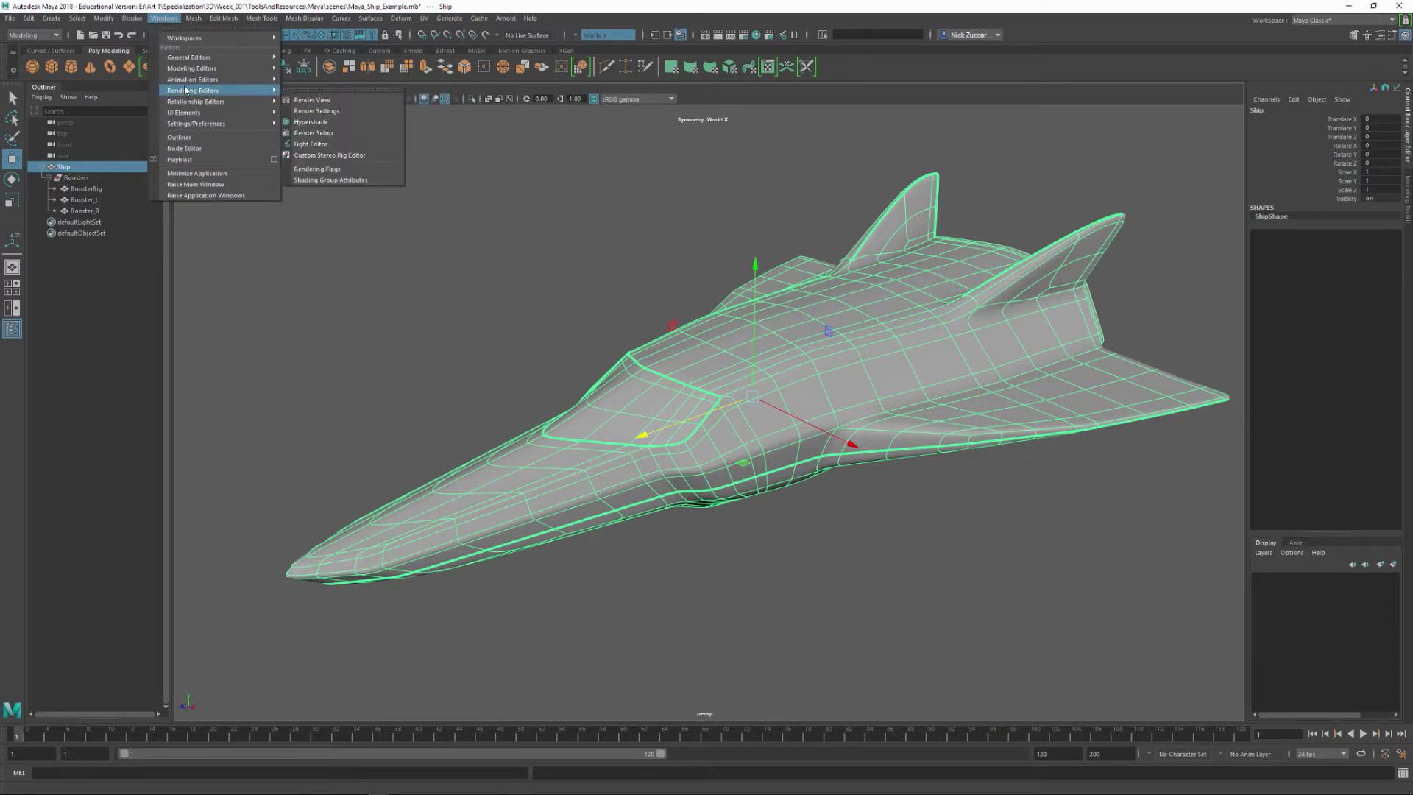
left_click(346, 123)
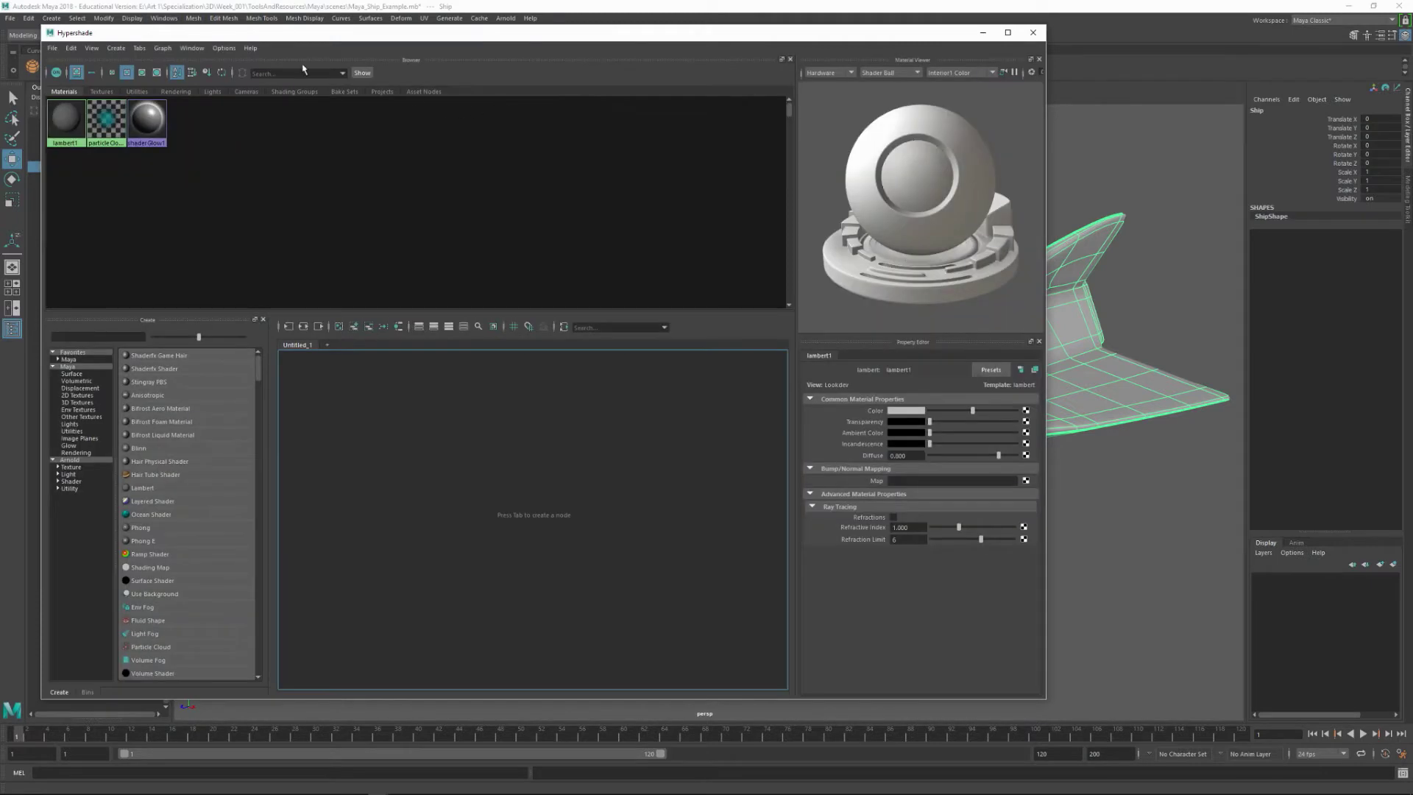
left_click_drag(186, 35, 360, 69)
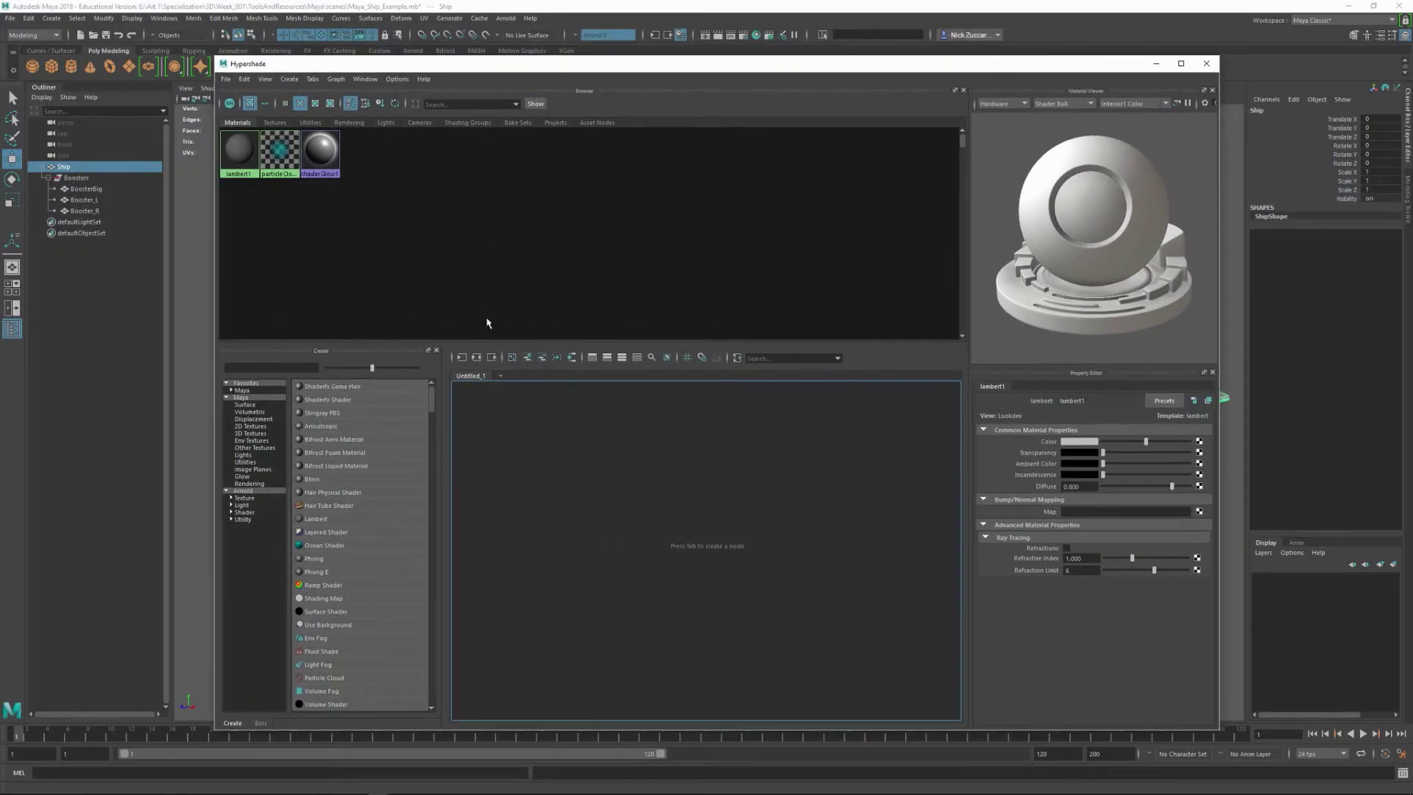
- Create a Lambert material from the Maya shader list, assign it to the ship, and reposition the Hypershade to inspect the result
left_click(231, 399)
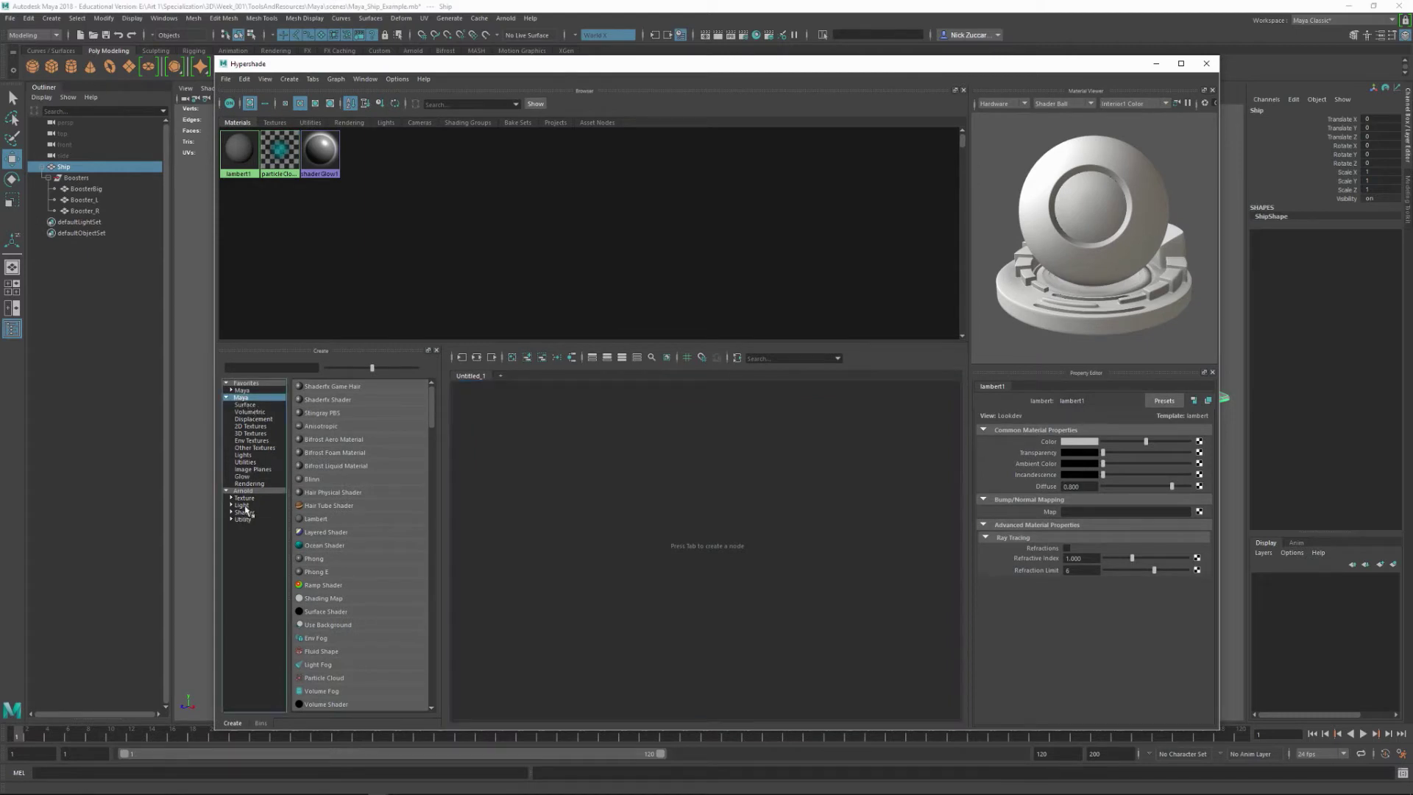
left_click(226, 491)
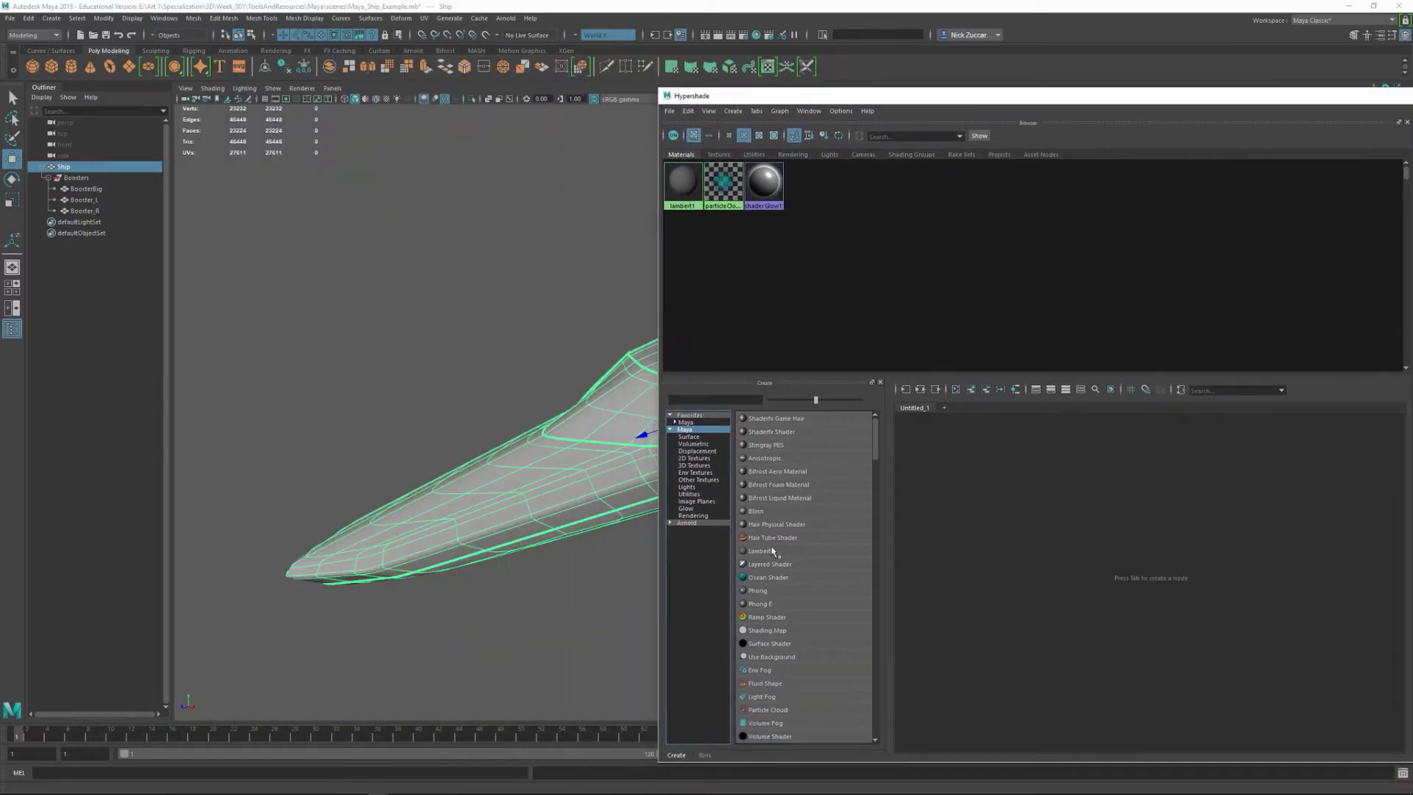
left_click(770, 551)
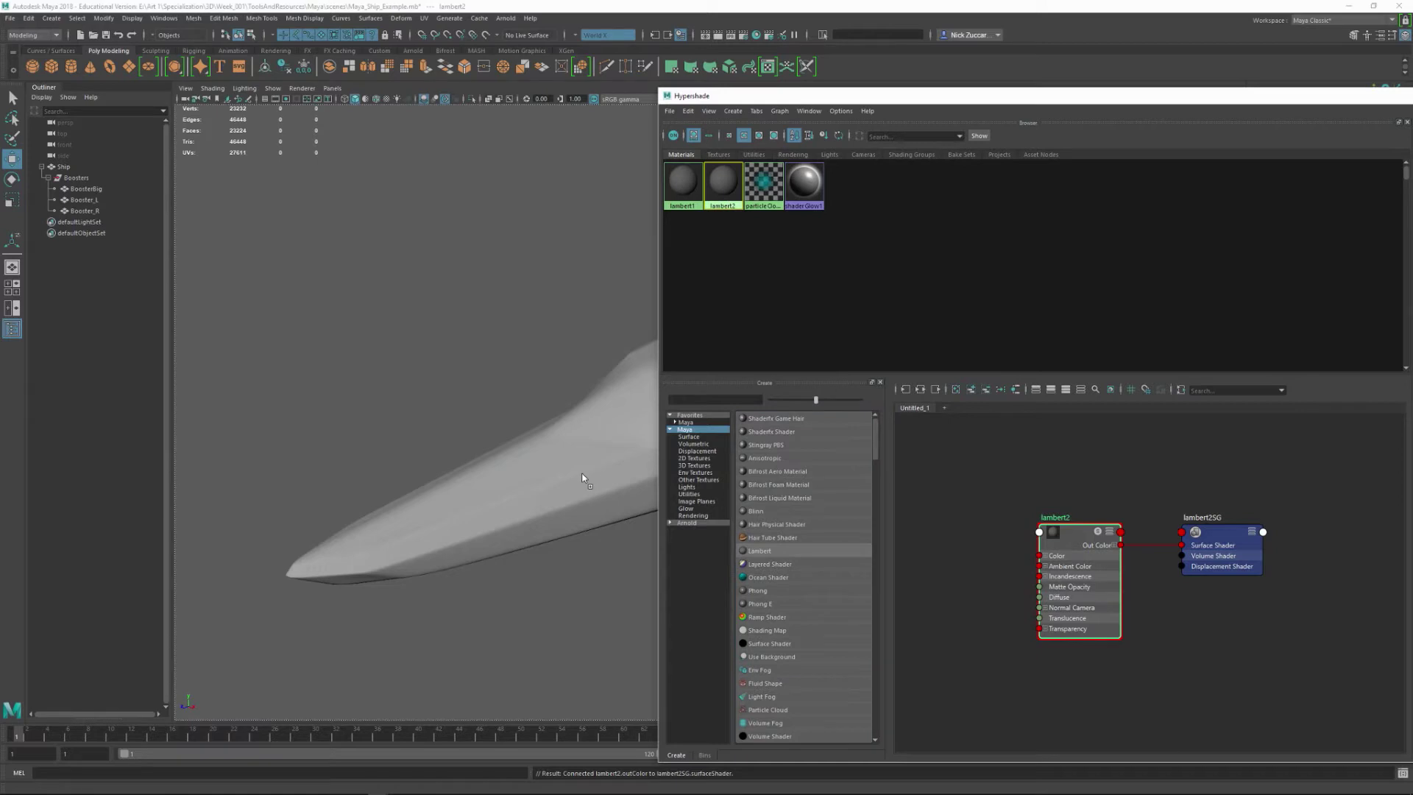
mouse_move(584, 480)
middle_mouse_down()
mouse_move(713, 268)
mouse_move(577, 497)
middle_mouse_up()
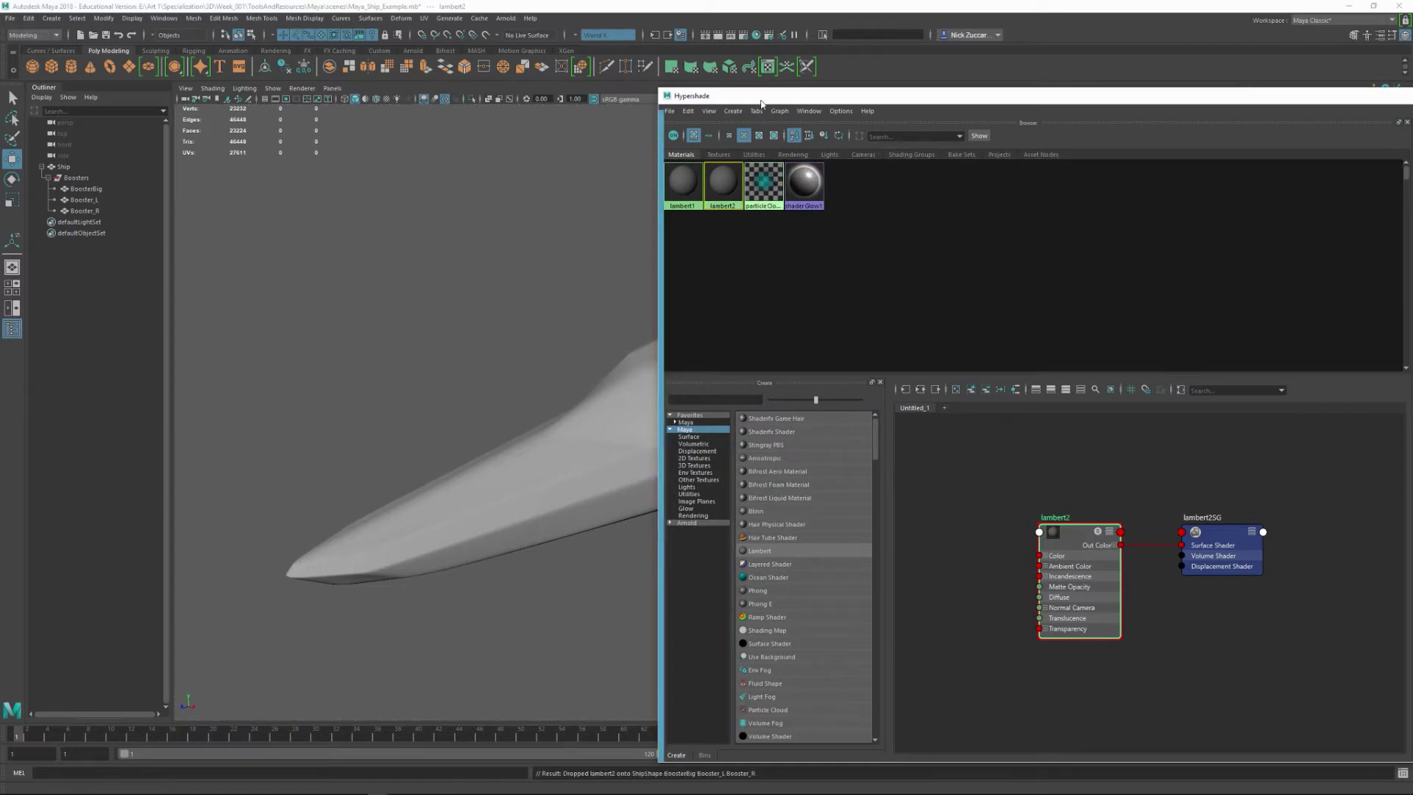
left_click_drag(762, 103, 949, 329)
left_click_drag(471, 359, 548, 362, "alt")
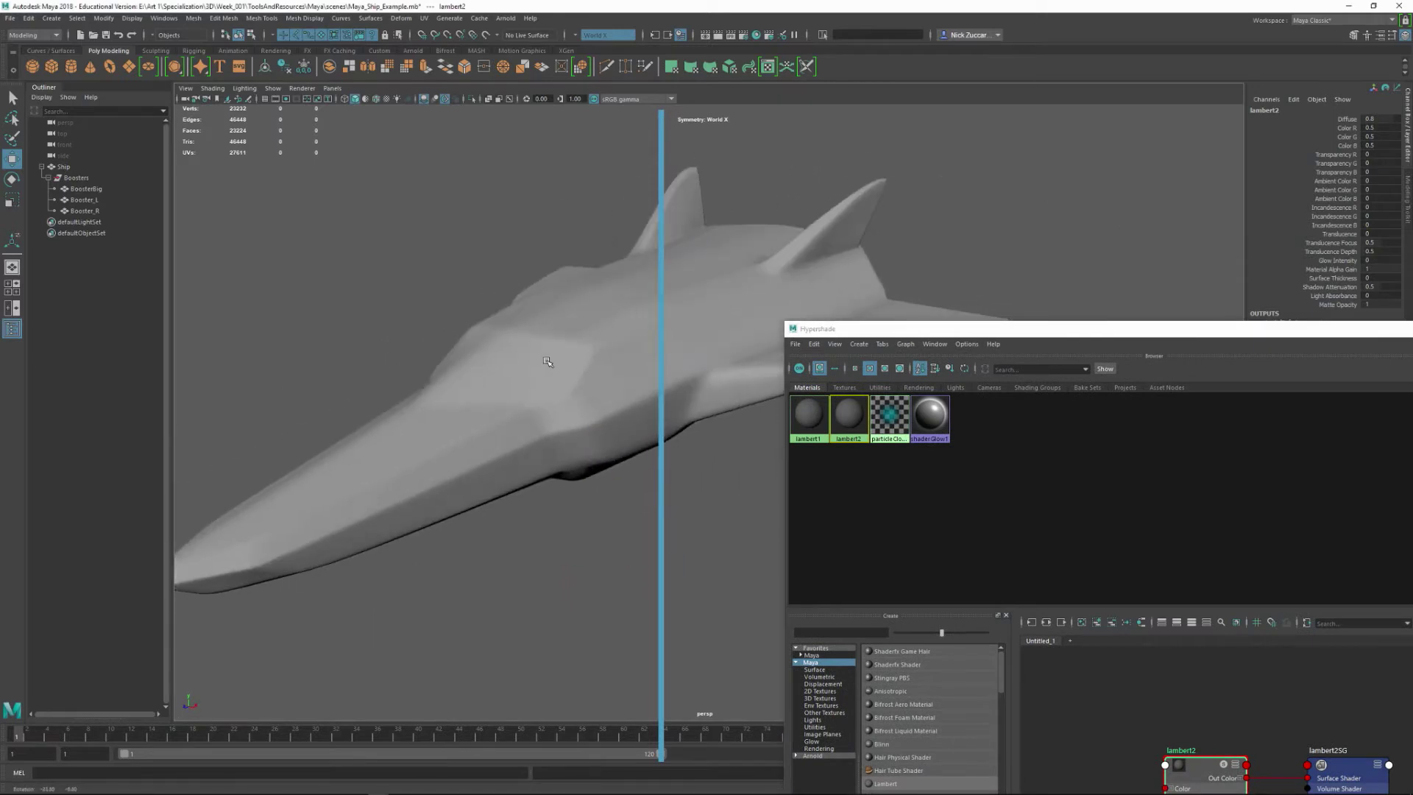
left_click_drag(907, 337, 820, 154)
left_click_drag(639, 359, 550, 368, "alt")
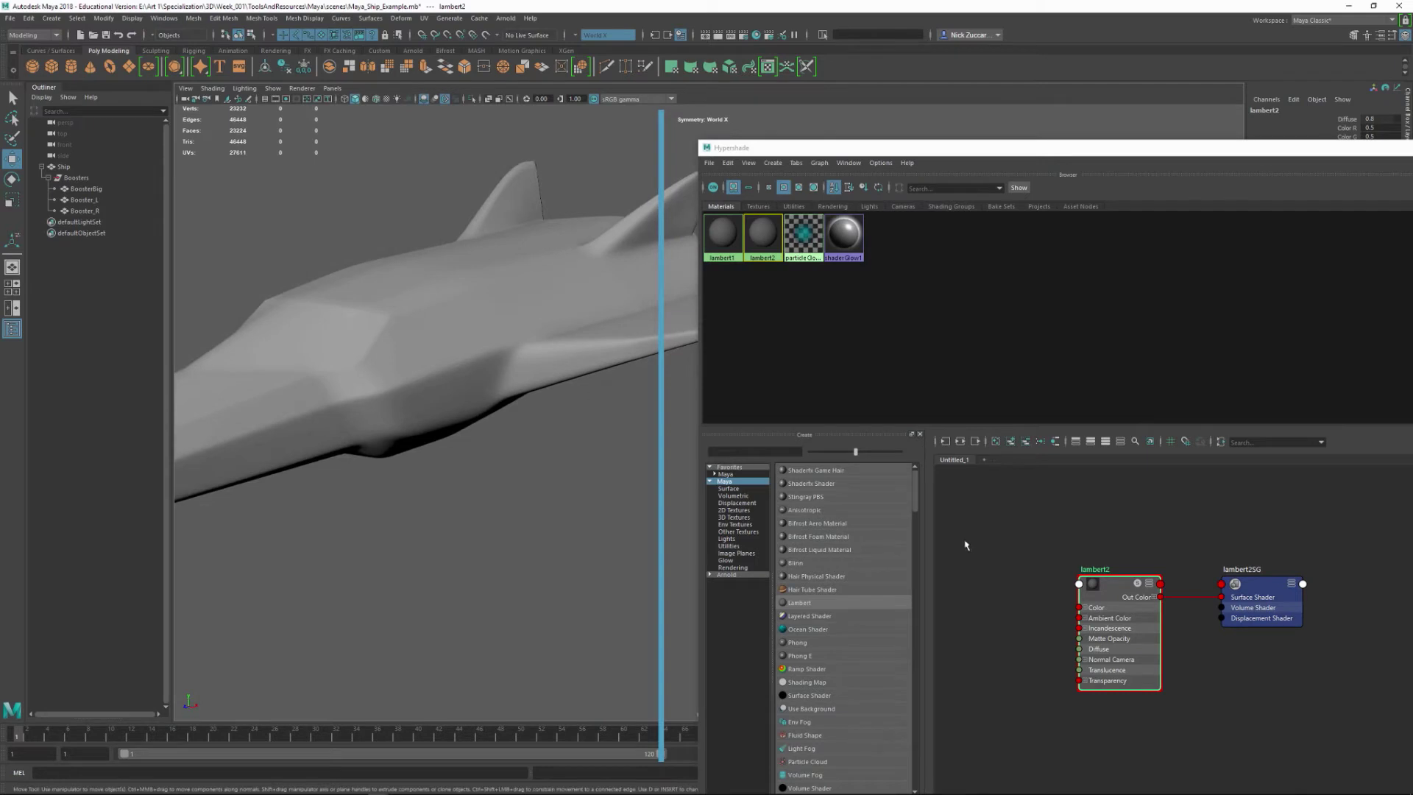
- Create a Blinn material and assign it to the ship
left_click(795, 564)
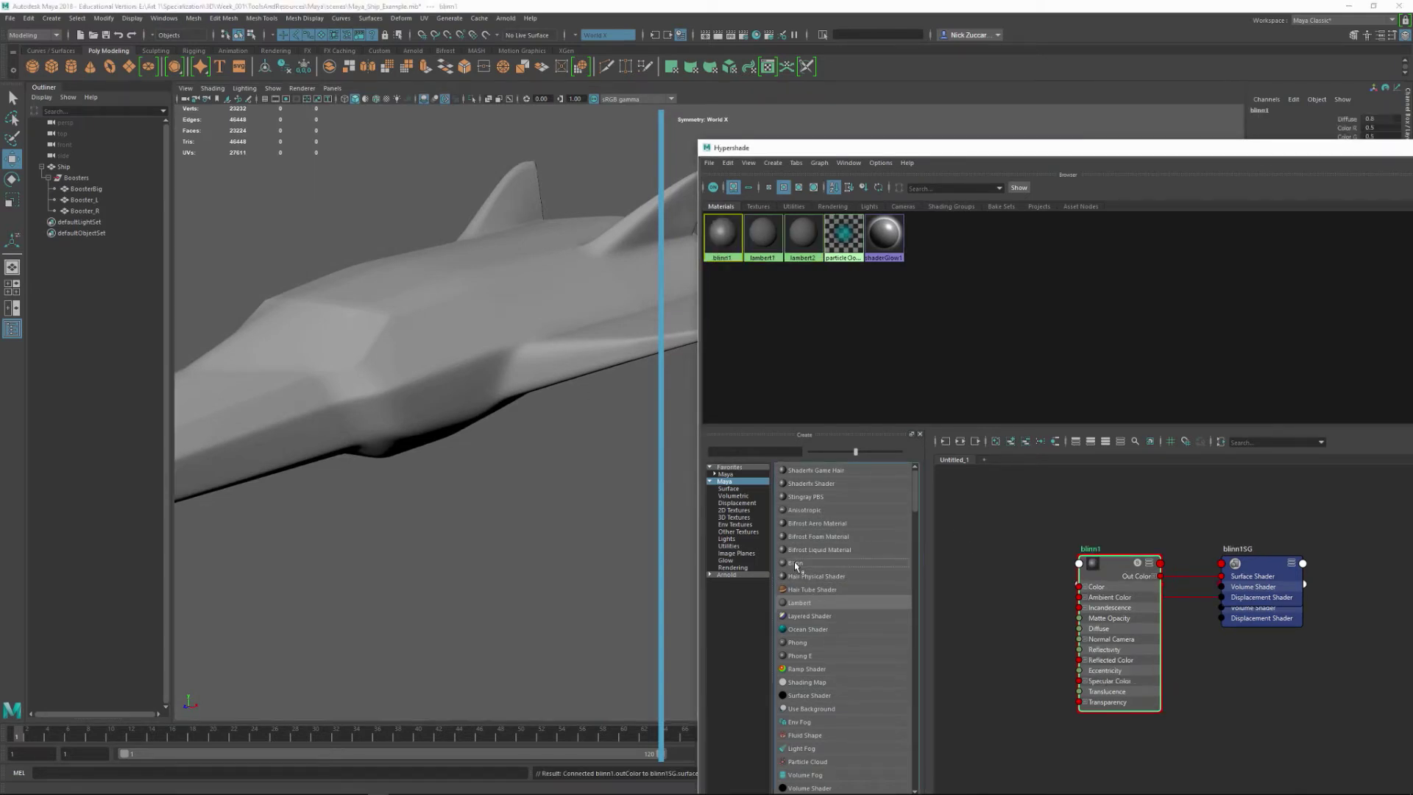
left_click_drag(877, 154, 600, 239)
left_click(490, 120)
left_click_drag(844, 248, 908, 170)
middle_click_drag(692, 252, 482, 322)
mouse_move(493, 370)
left_mouse_down("alt")
mouse_move(464, 422)
mouse_move(549, 404)
mouse_move(488, 445)
mouse_move(555, 461)
mouse_move(530, 471)
mouse_move(518, 457)
mouse_move(579, 386)
mouse_move(611, 425)
mouse_move(486, 372)
mouse_move(490, 386)
left_mouse_up("alt")
left_click_drag(789, 172, 851, 157)
- Open the Blinn material's attributes in the Attribute Editor and arrange the windows so the whole ship stays in view
double_click(765, 229)
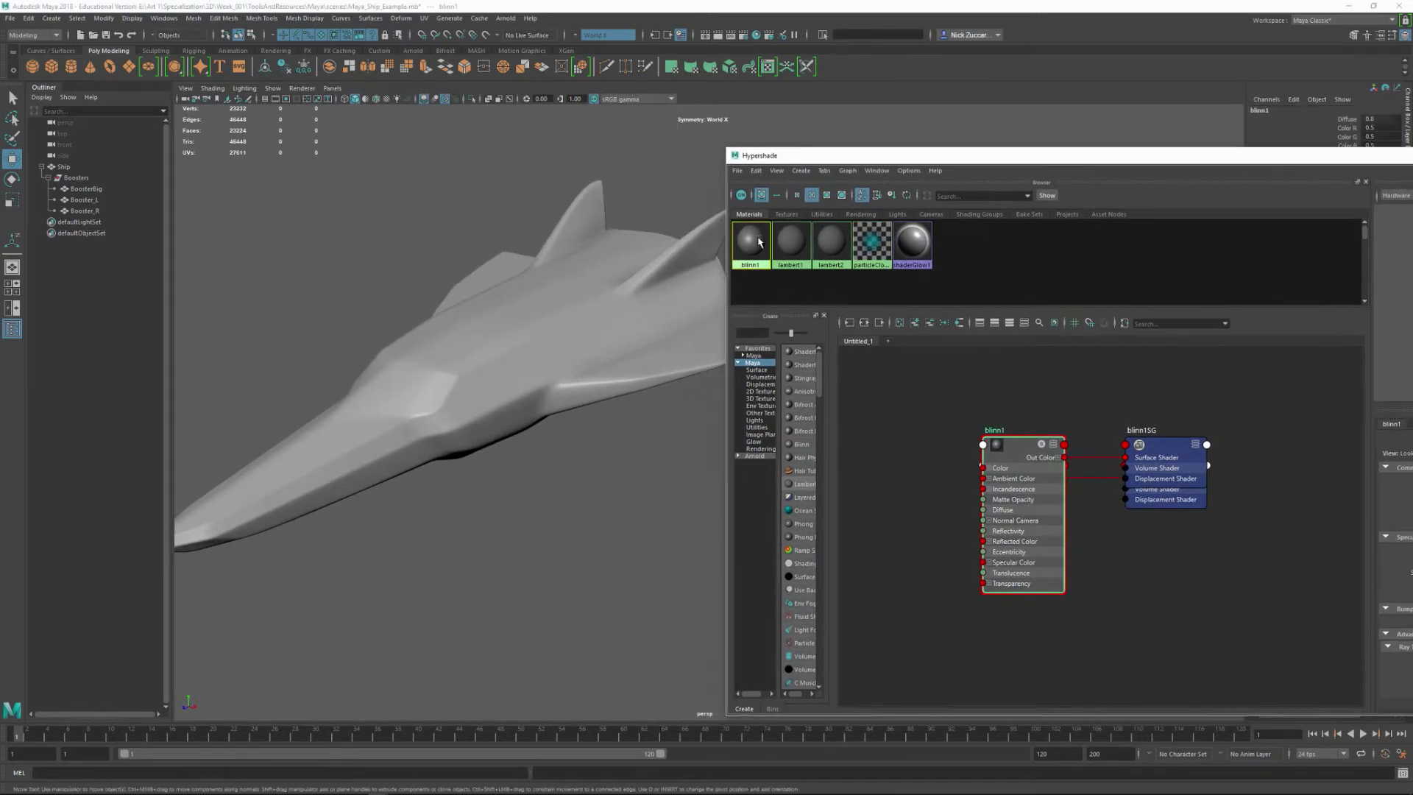
left_click_drag(1134, 90, 955, 234)
left_click_drag(957, 155, 554, 121)
left_click_drag(763, 126, 615, 103)
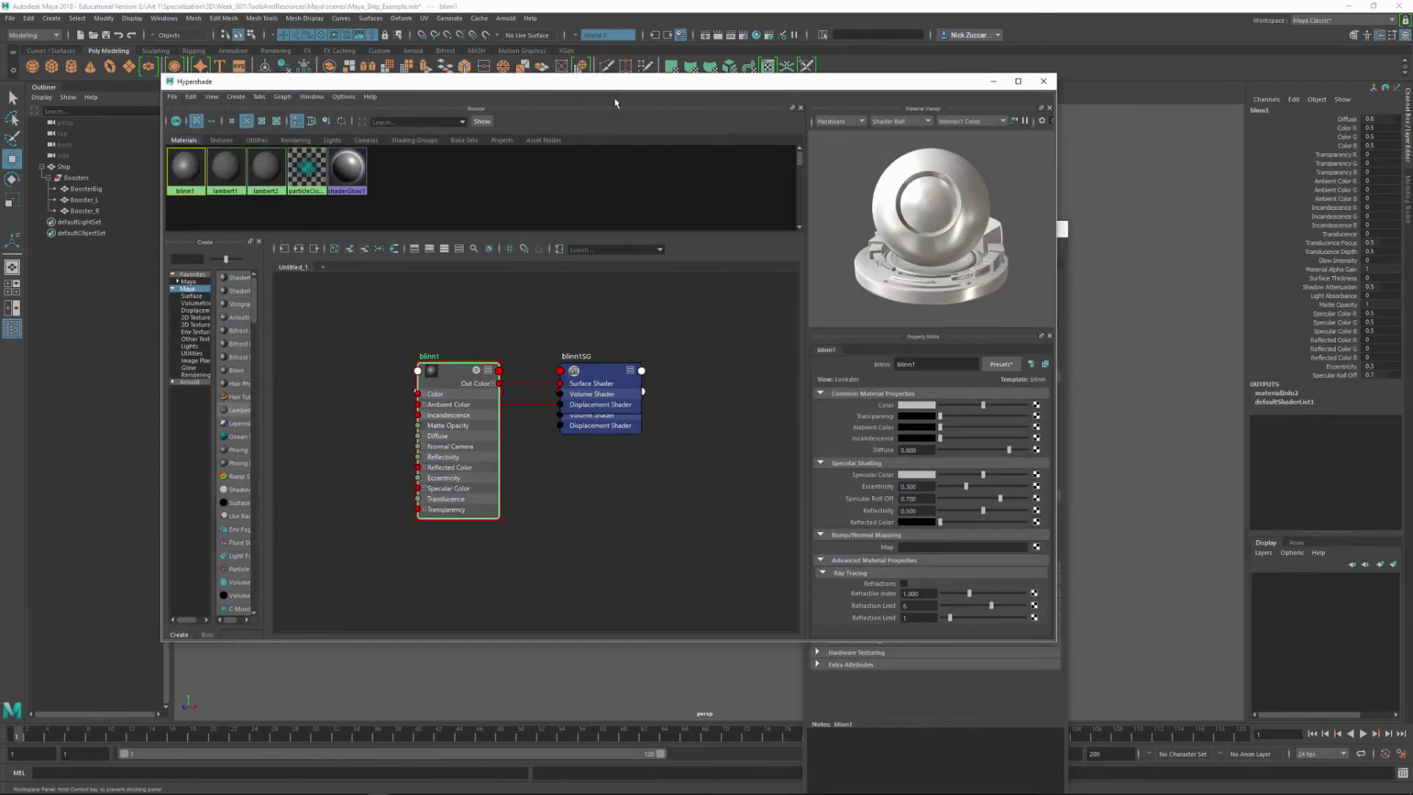
left_click(1070, 685)
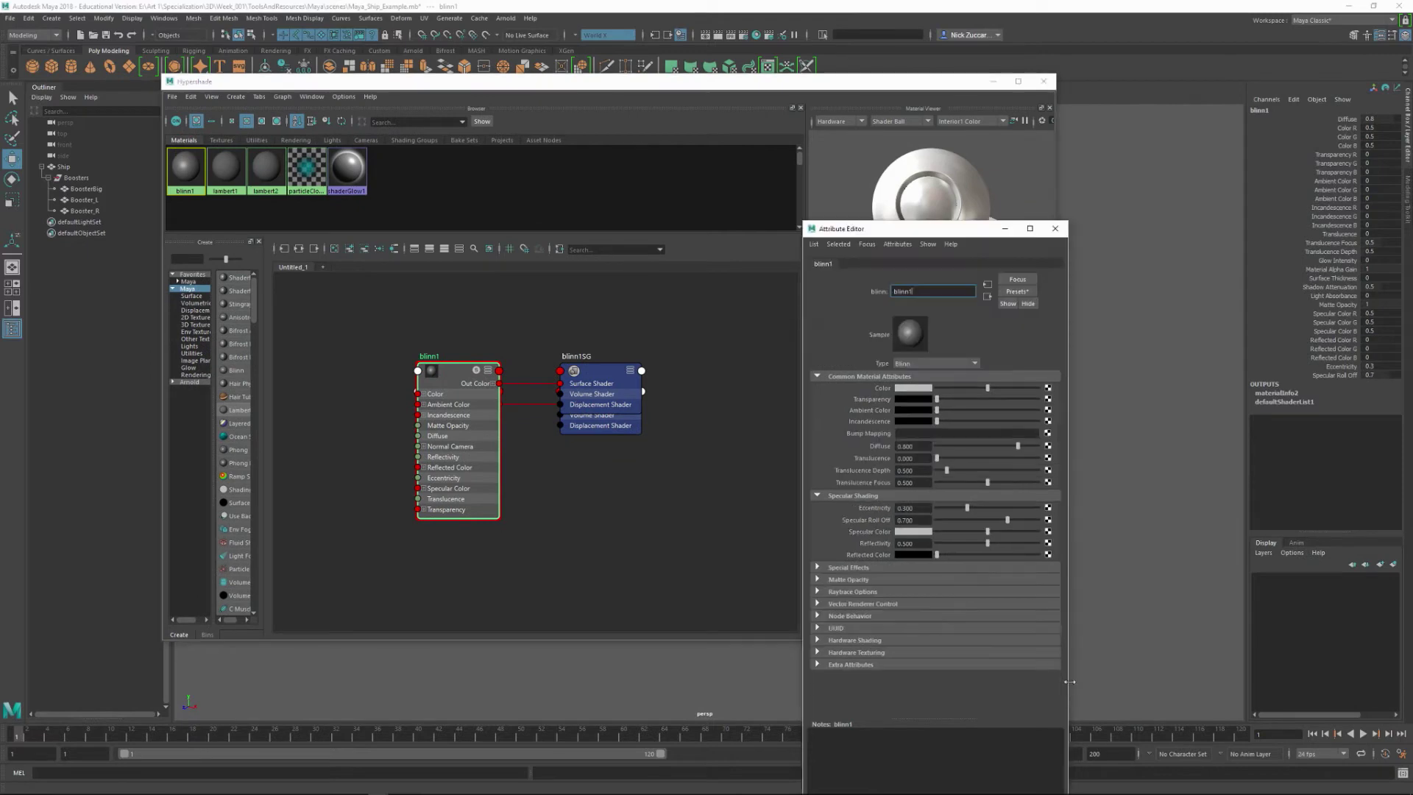
left_click_drag(866, 234, 1153, 116)
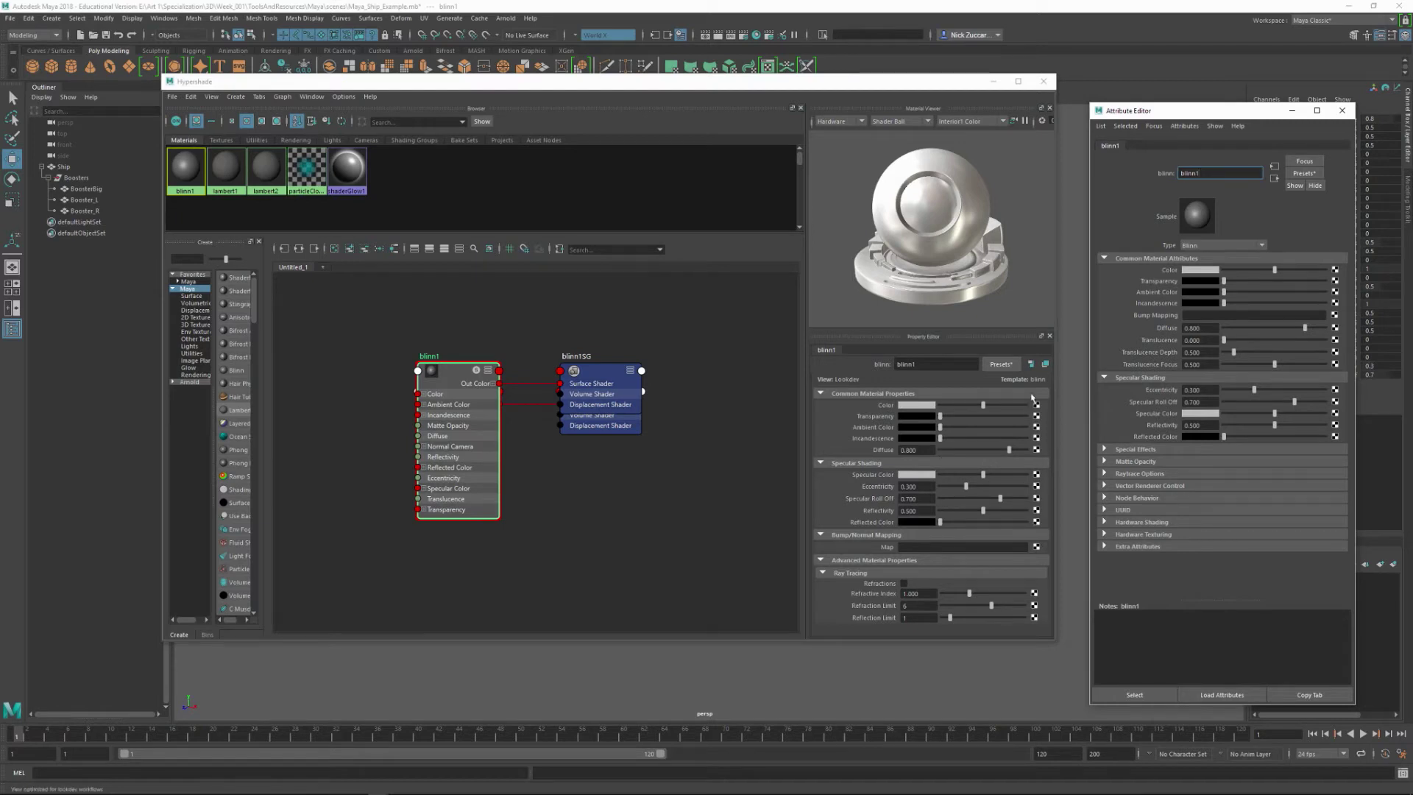
left_click(813, 427)
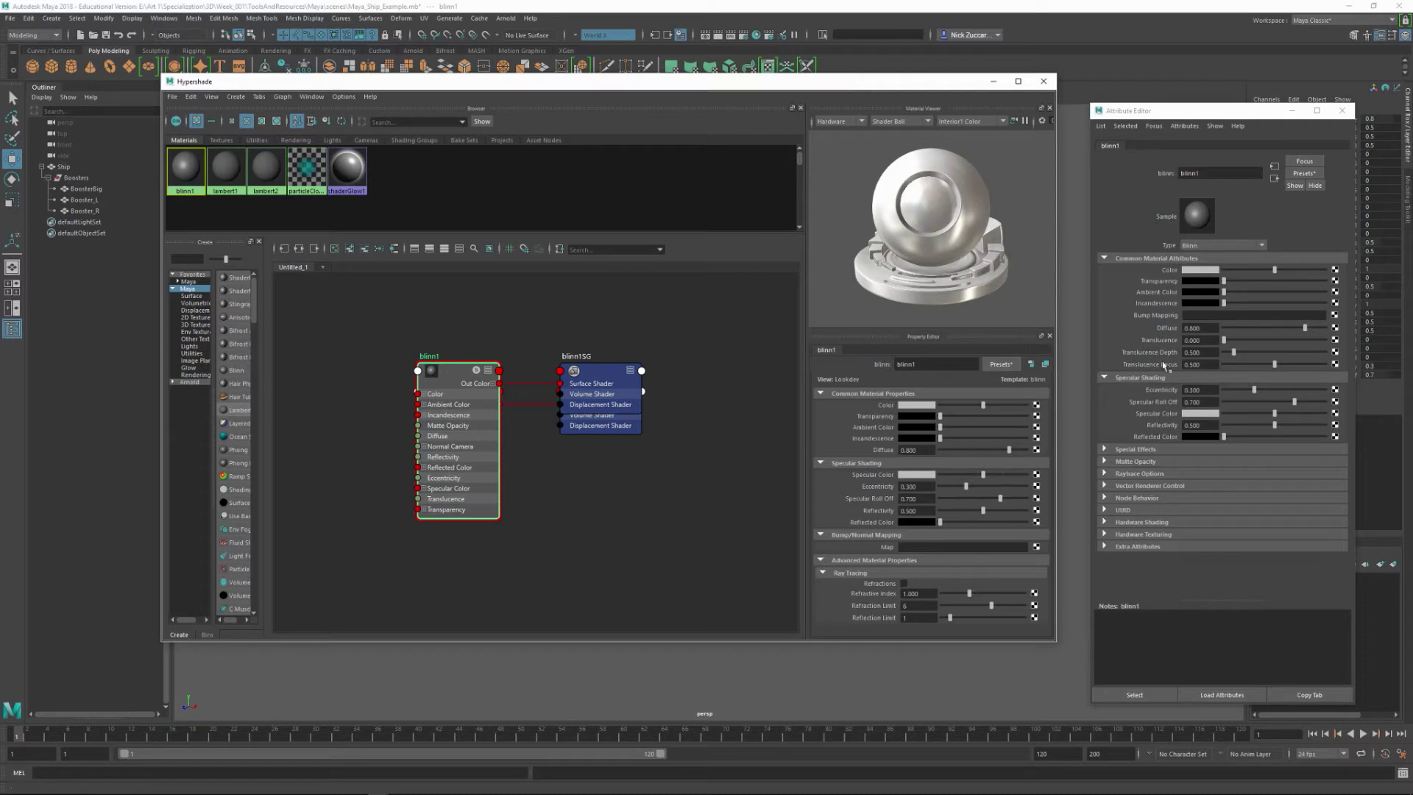
left_click(451, 380)
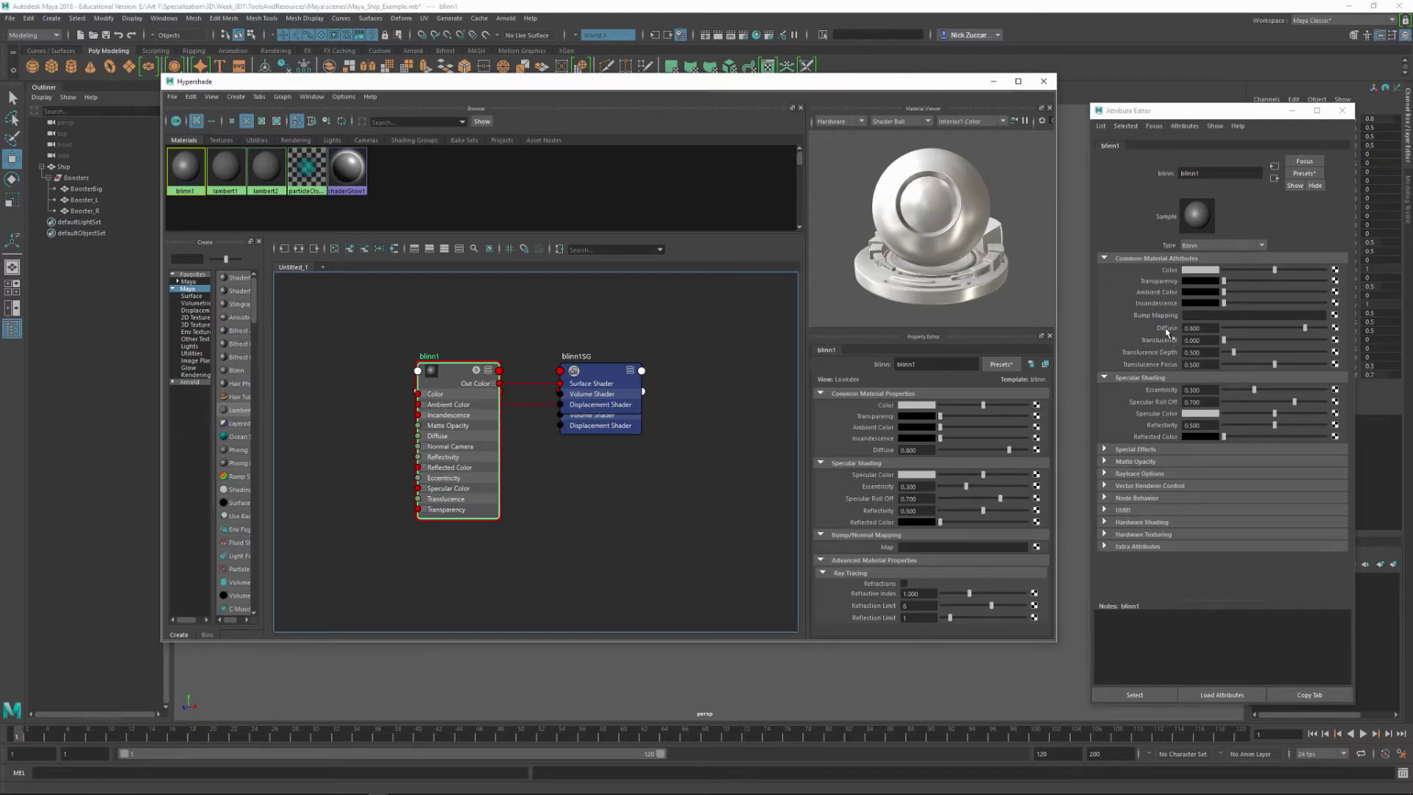
left_click_drag(718, 88, 749, 707)
left_click_drag(693, 460, 856, 466, "alt")
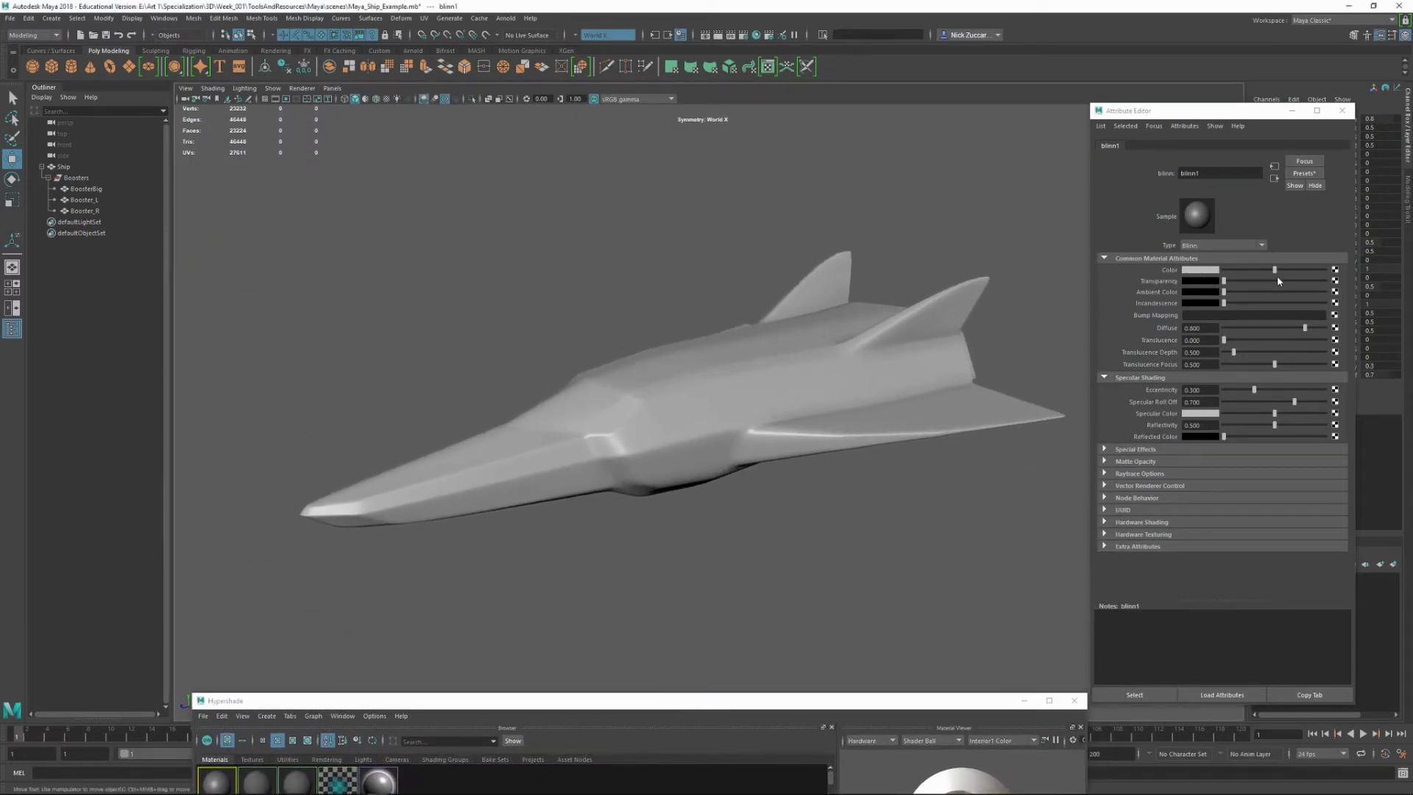
- Try pure red as the Blinn material's color
mouse_move(1276, 273)
left_mouse_down()
mouse_move(1262, 270)
mouse_move(1276, 271)
left_mouse_up()
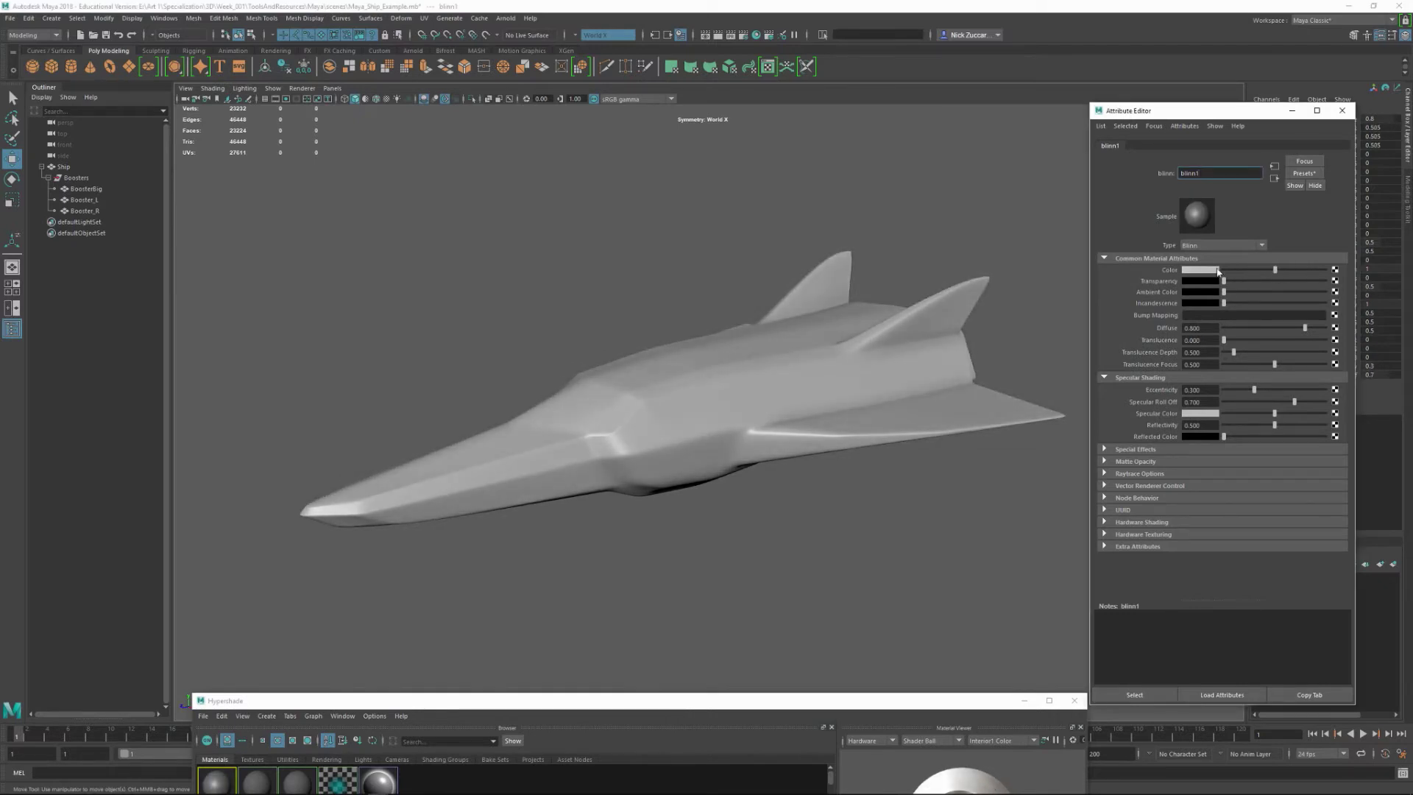
left_click(1217, 270)
left_click(1174, 240)
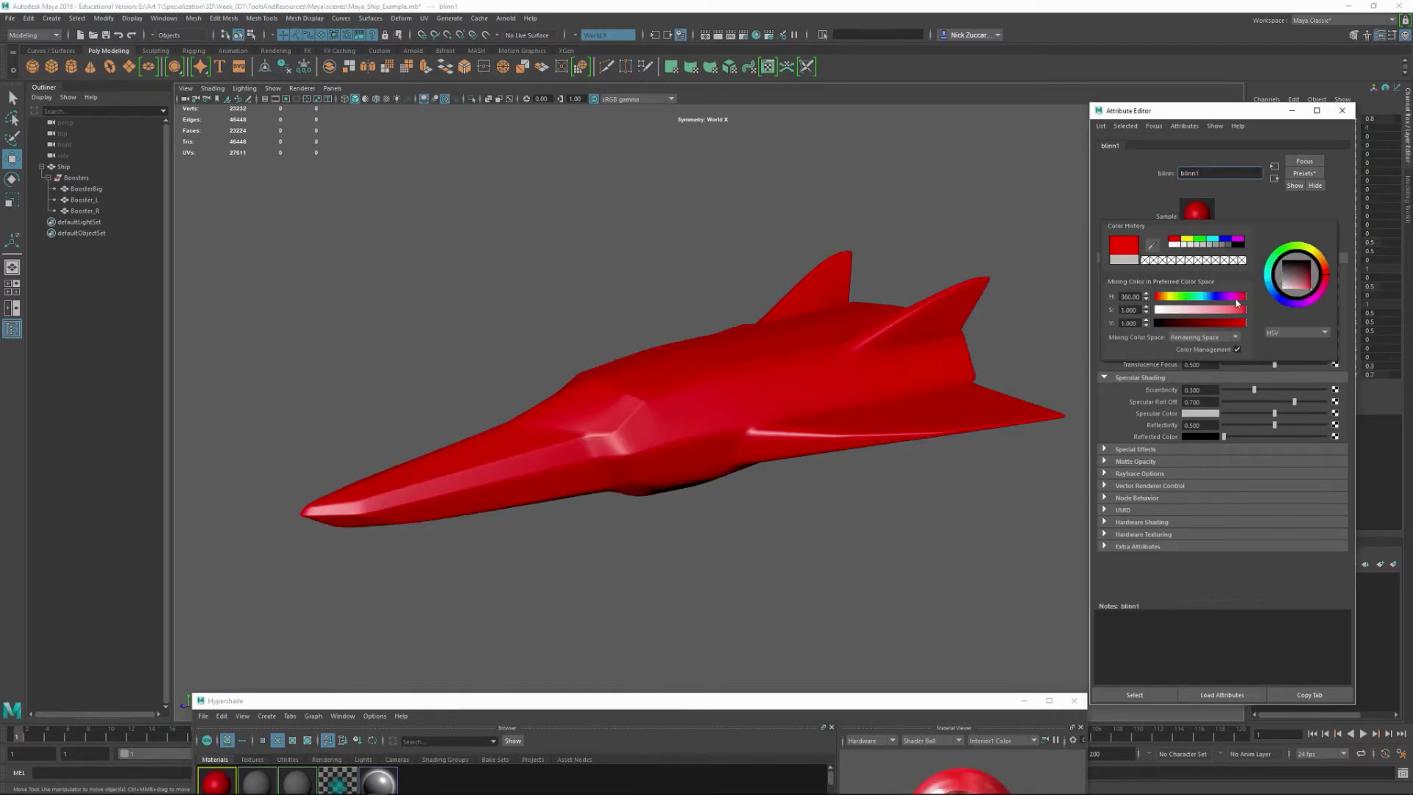
- Set the Blinn material's color to a dark blue-grey
left_click(1215, 272)
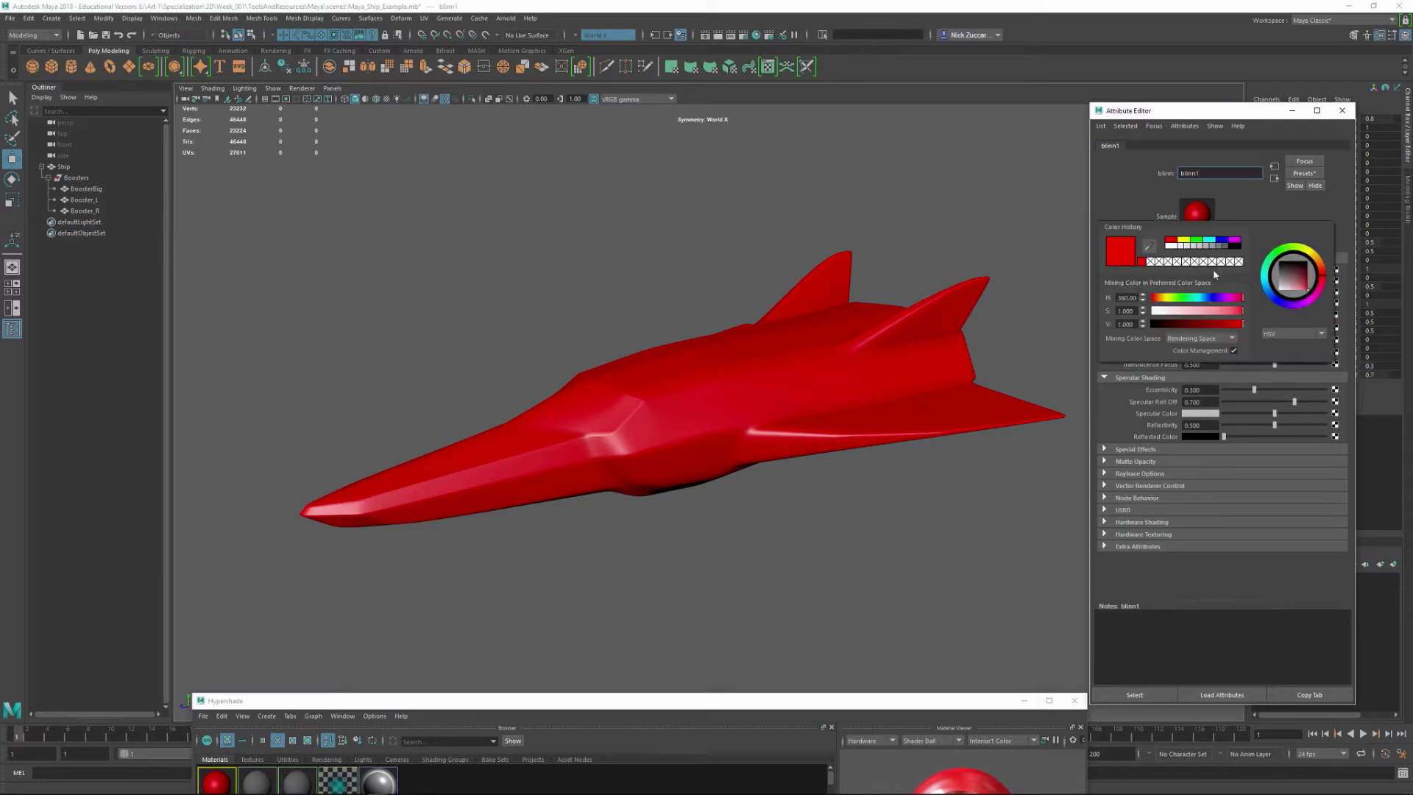
left_click_drag(1289, 281, 1259, 278)
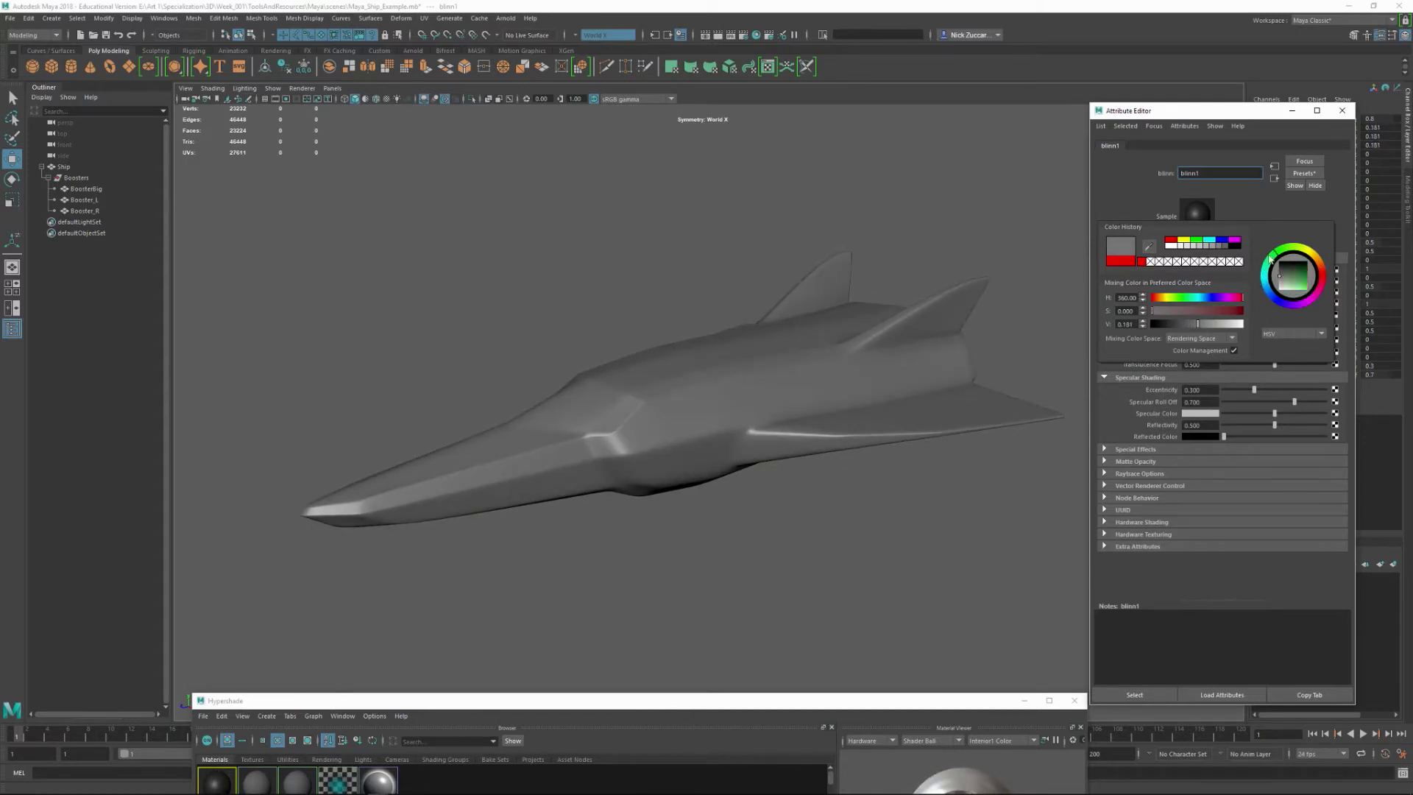
left_click_drag(1318, 274, 1317, 298)
left_click(1287, 278)
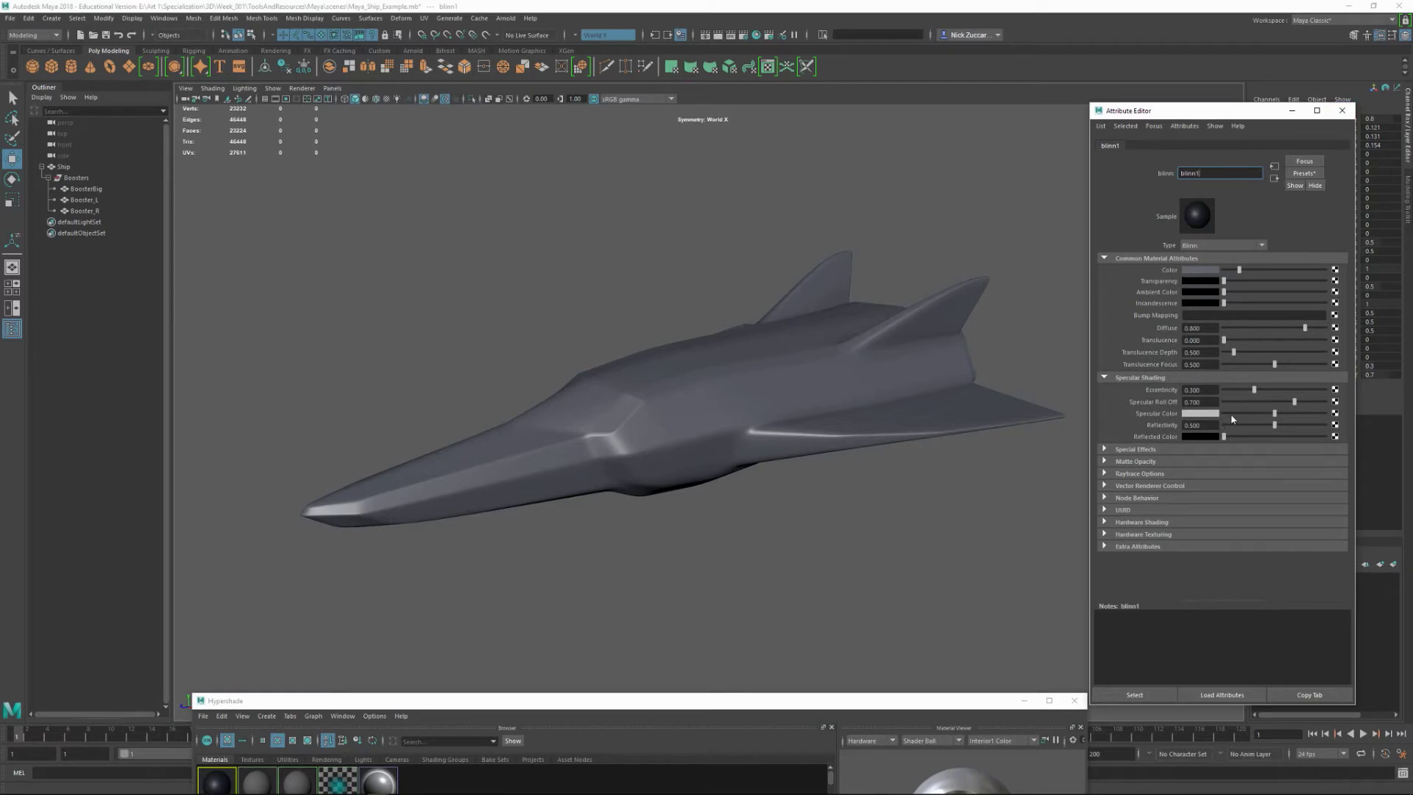
- Set the Blinn's Eccentricity to about 0.566 and Specular Roll Off to about 0.451, with a mid-grey Specular Color
mouse_move(1276, 417)
left_mouse_down()
mouse_move(1221, 420)
mouse_move(1304, 419)
mouse_move(1284, 391)
mouse_move(1318, 389)
mouse_move(1268, 403)
left_mouse_up()
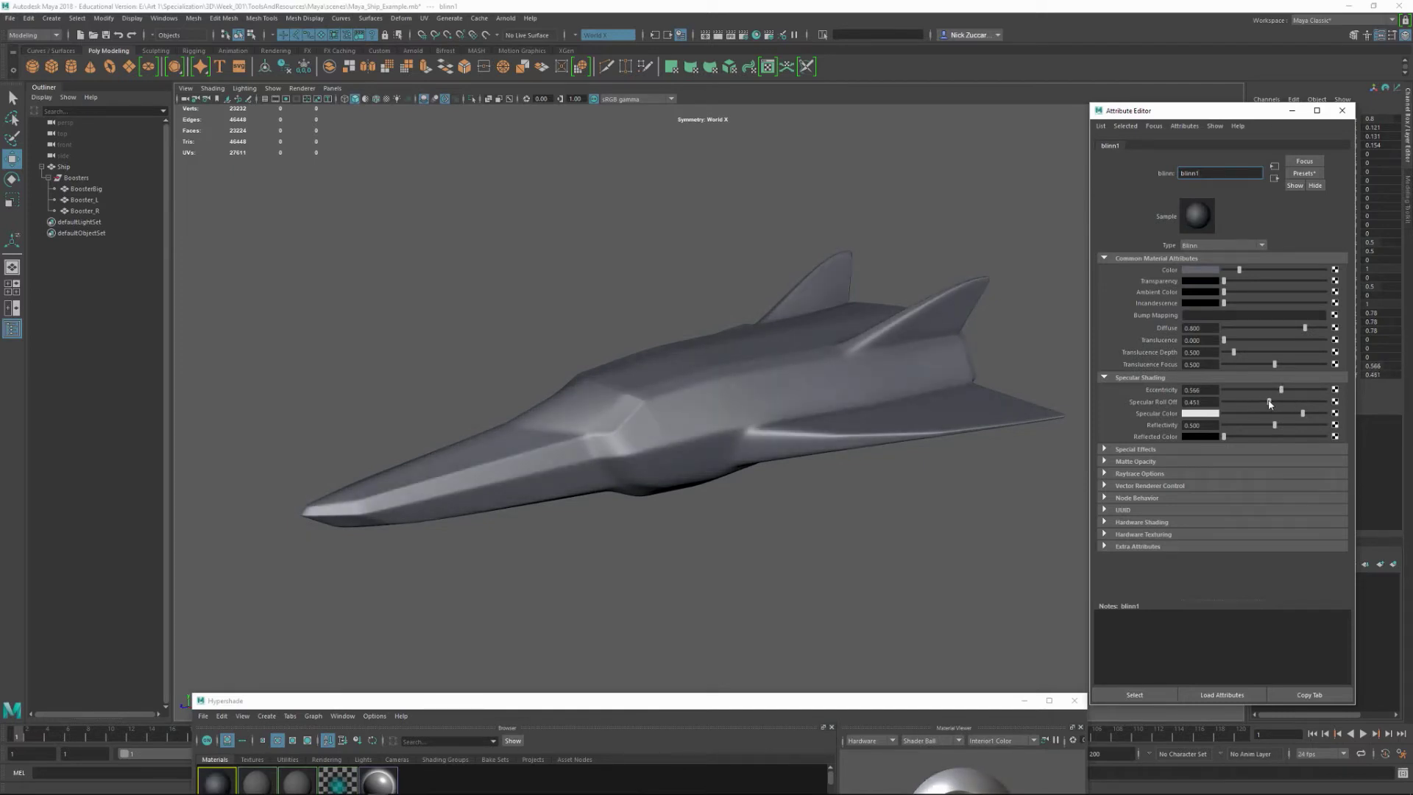
left_click_drag(1303, 415, 1286, 416)
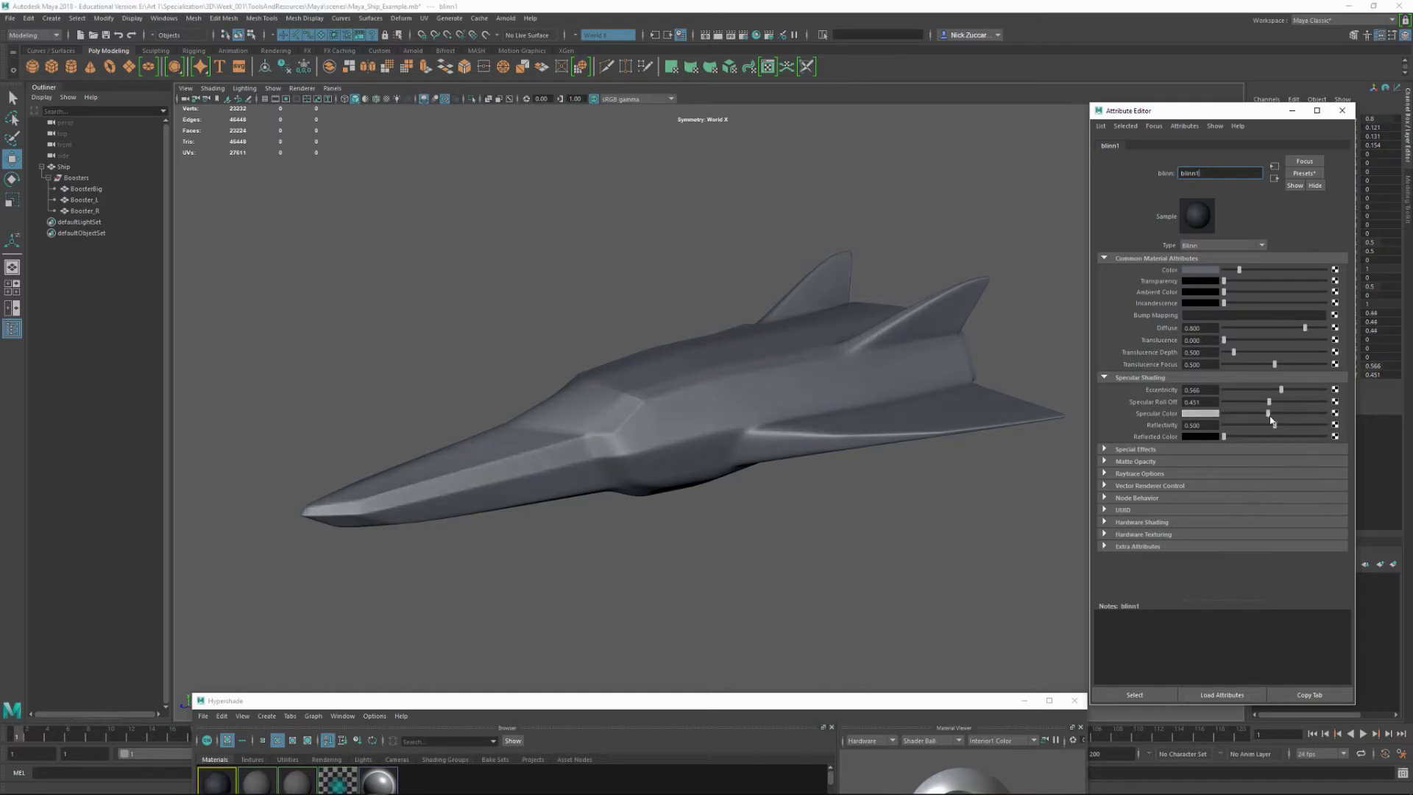
mouse_move(810, 542)
left_mouse_down("alt")
mouse_move(853, 559)
mouse_move(828, 556)
left_mouse_up("alt")
- Set the Blinn's Specular Color to white and tighten its highlight with an Eccentricity of about 0.115
left_click_drag(1282, 390, 1341, 412)
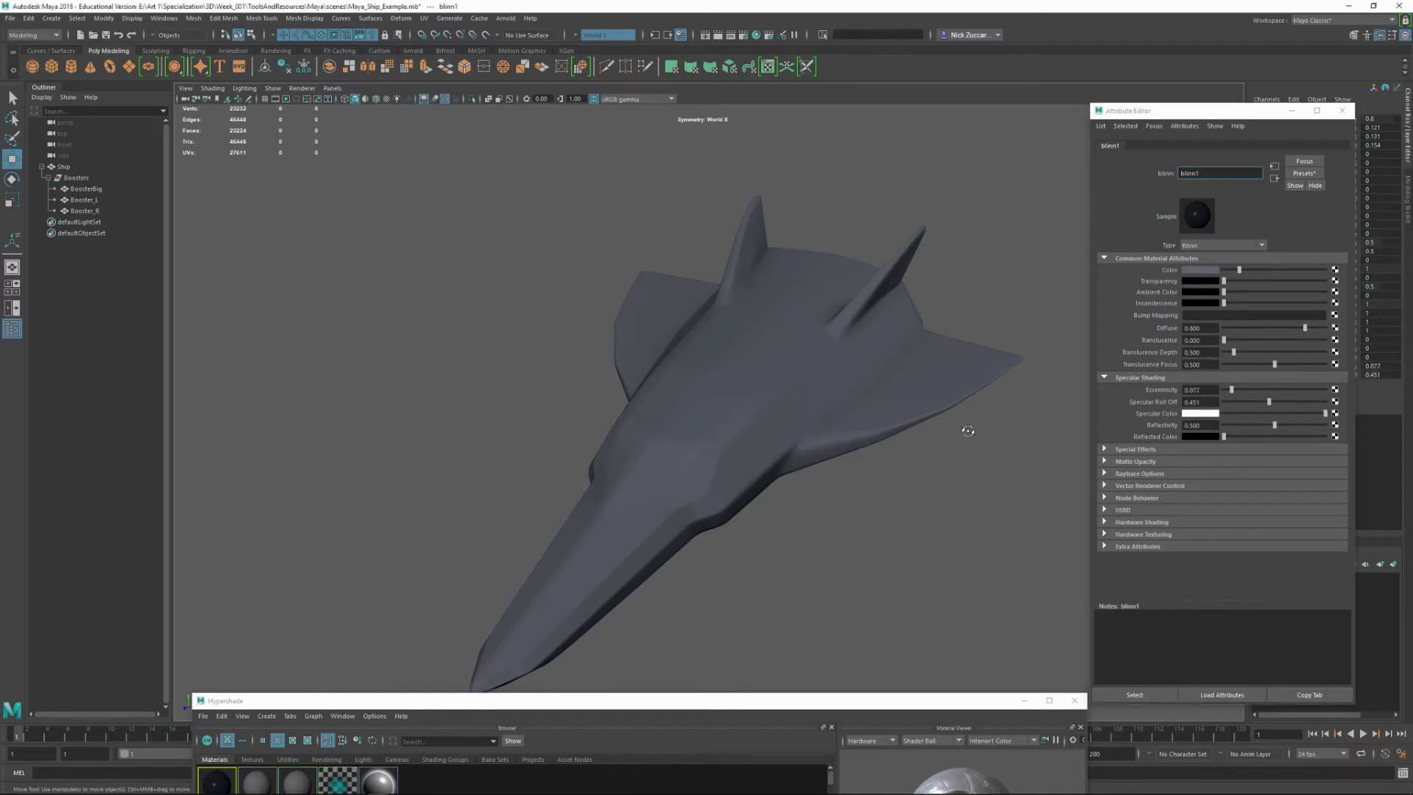
mouse_move(962, 426)
left_mouse_down("alt")
mouse_move(930, 413)
mouse_move(957, 421)
left_mouse_up("alt")
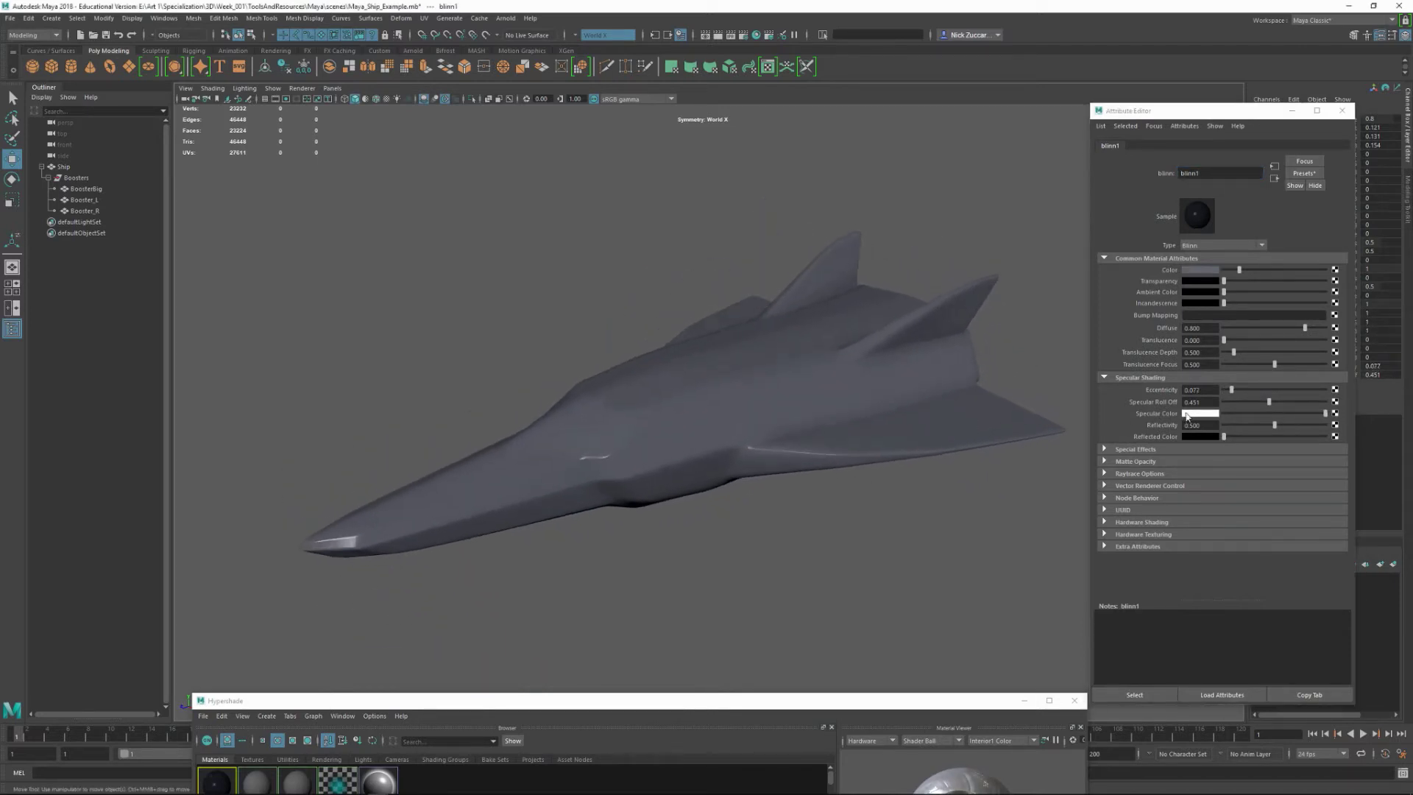
left_click_drag(1232, 389, 1238, 390)
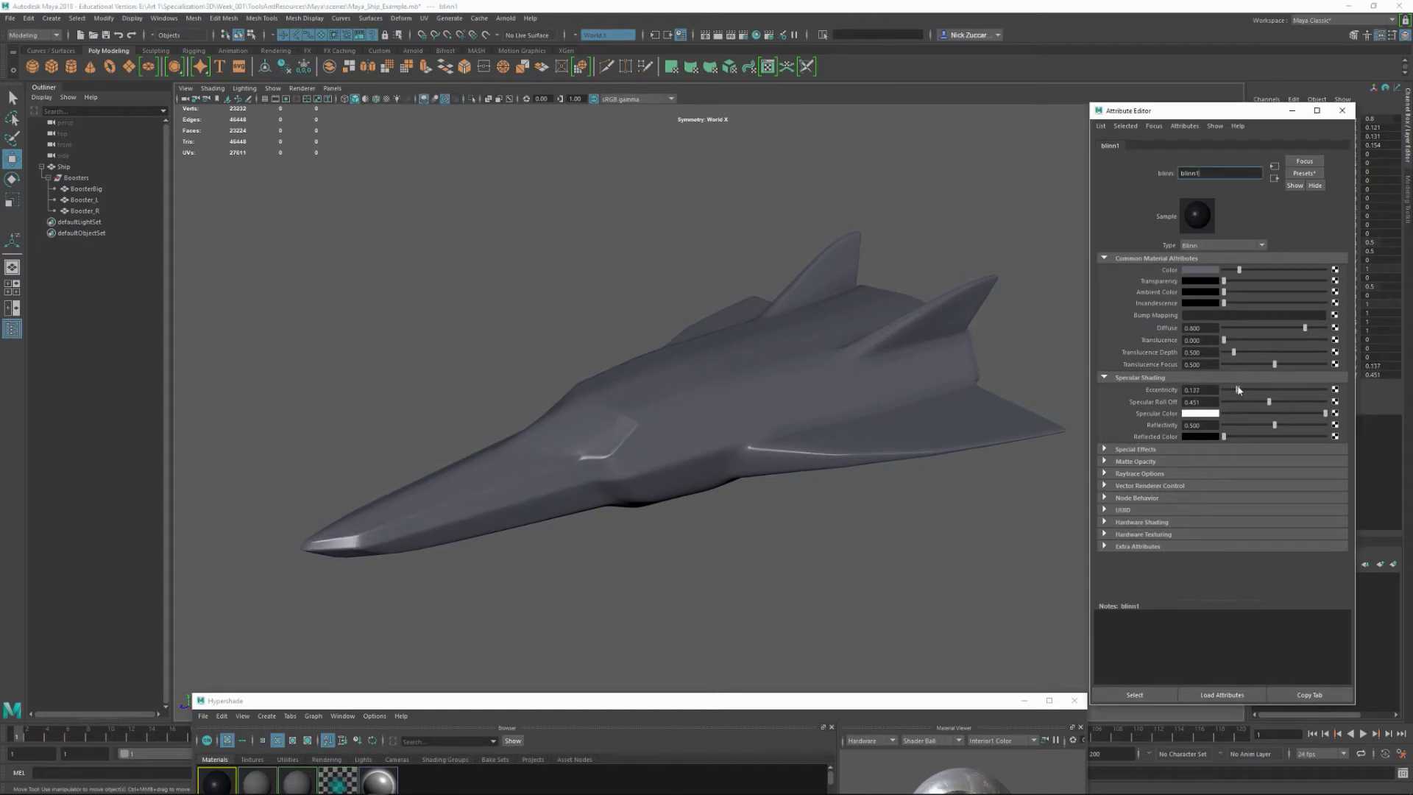
mouse_move(762, 518)
left_mouse_down("alt")
mouse_move(766, 506)
mouse_move(722, 510)
mouse_move(778, 518)
left_mouse_up("alt")
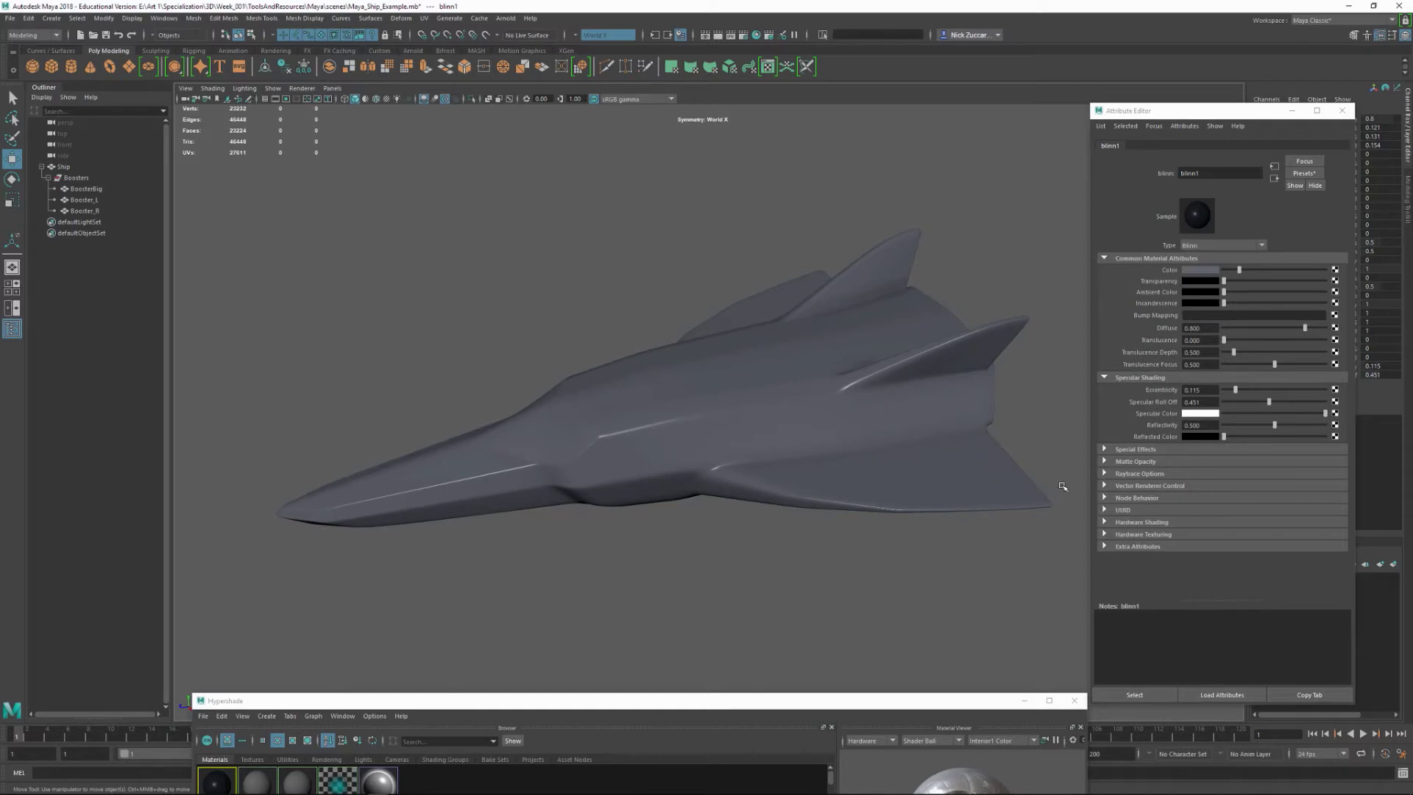
- Broaden the Blinn's highlight by setting Eccentricity to about 0.577, and check it on the ship
left_click_drag(795, 570, 842, 520, "alt")
left_click_drag(1028, 467, 1019, 502, "alt")
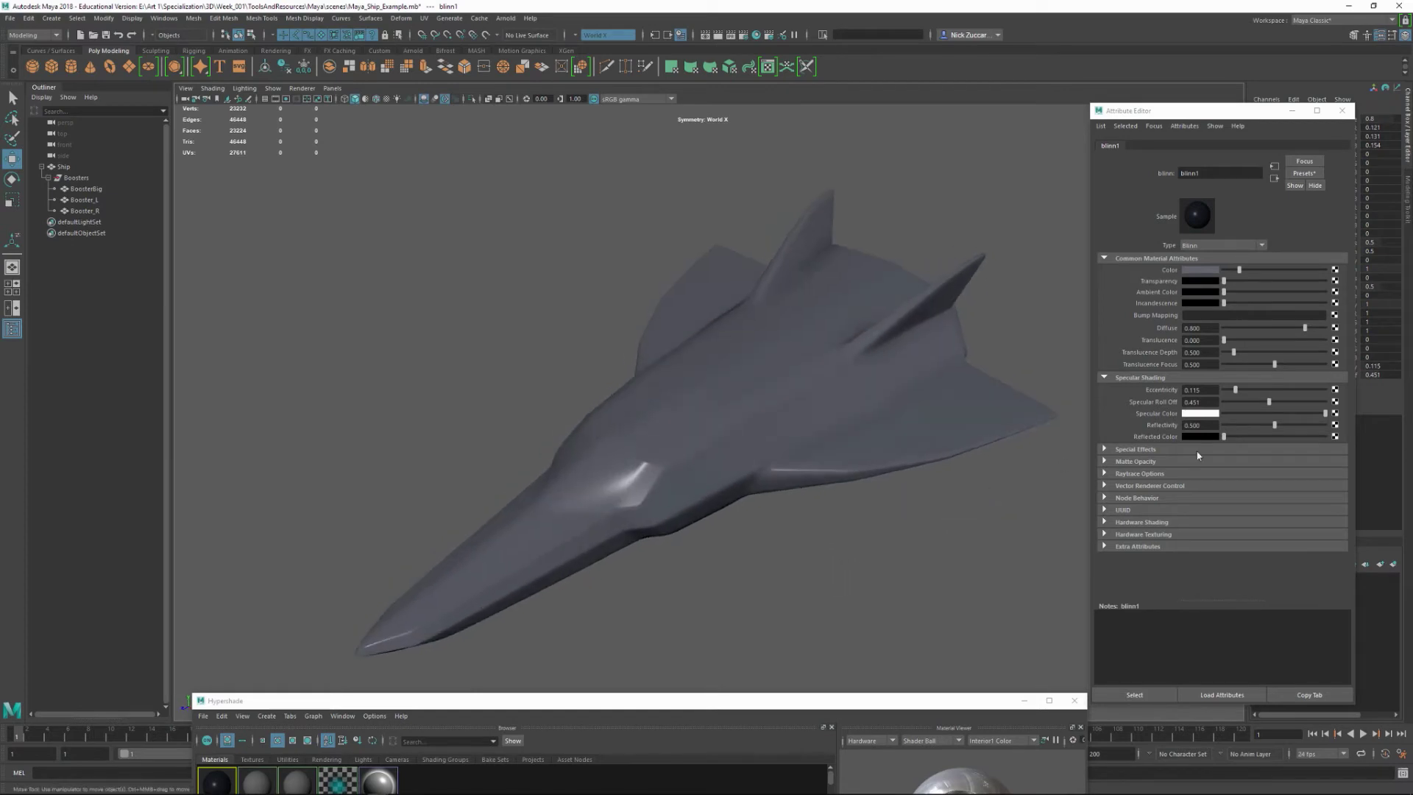
left_click_drag(1234, 383, 1283, 388)
left_click_drag(939, 493, 902, 498, "alt")
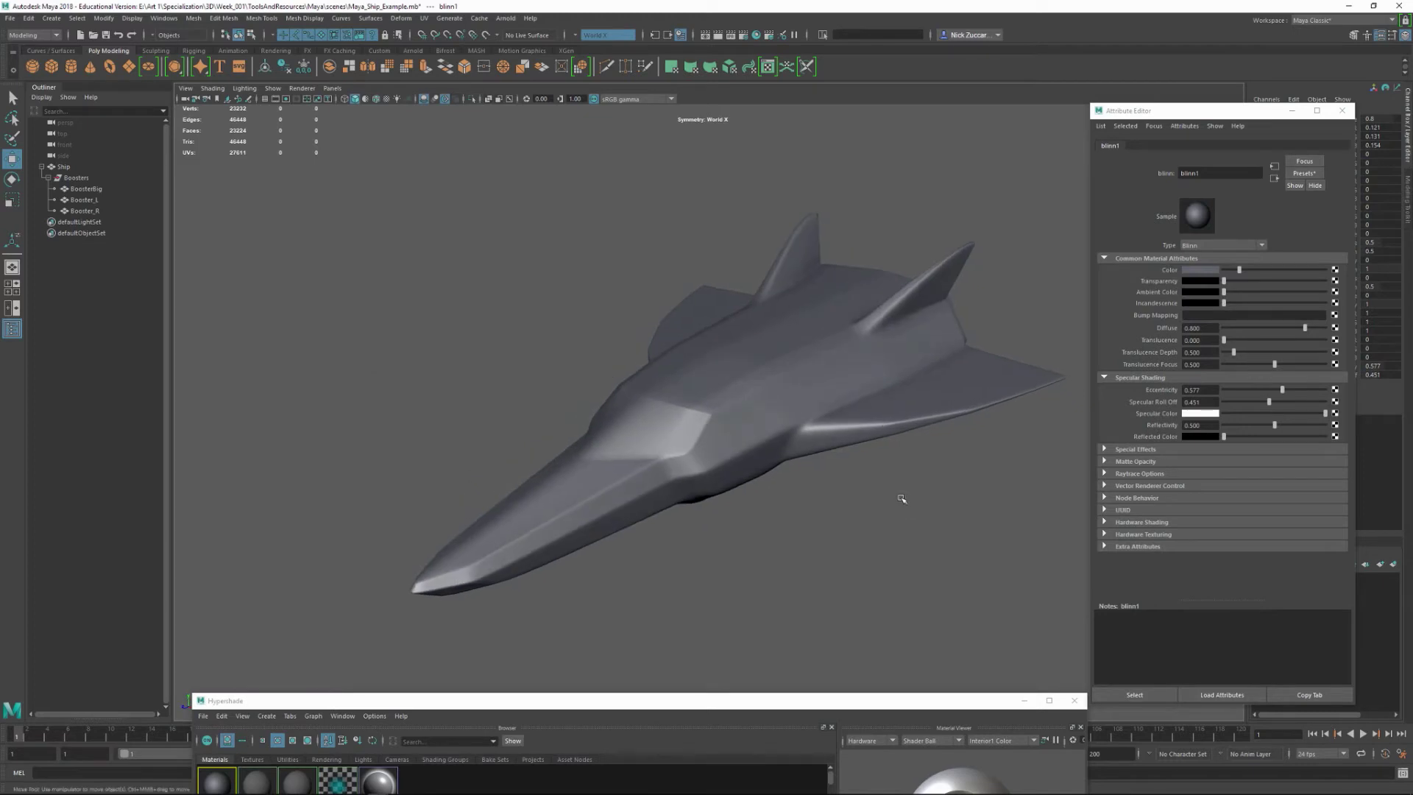
- Rename the ship's Blinn material as Ship_Body_BLINN and close the Attribute Editor
left_click_drag(1206, 176, 1185, 176)
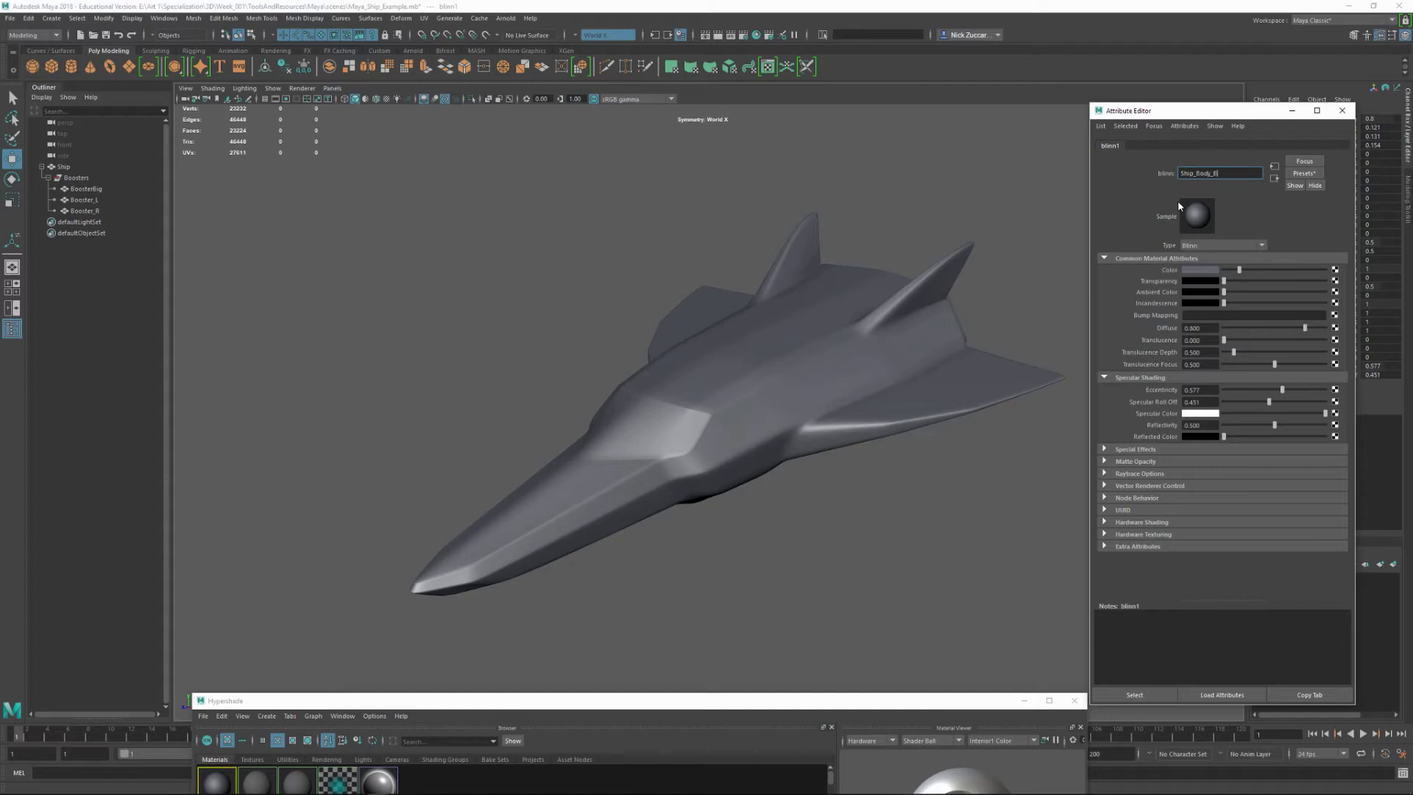
type("INN")
key("Return")
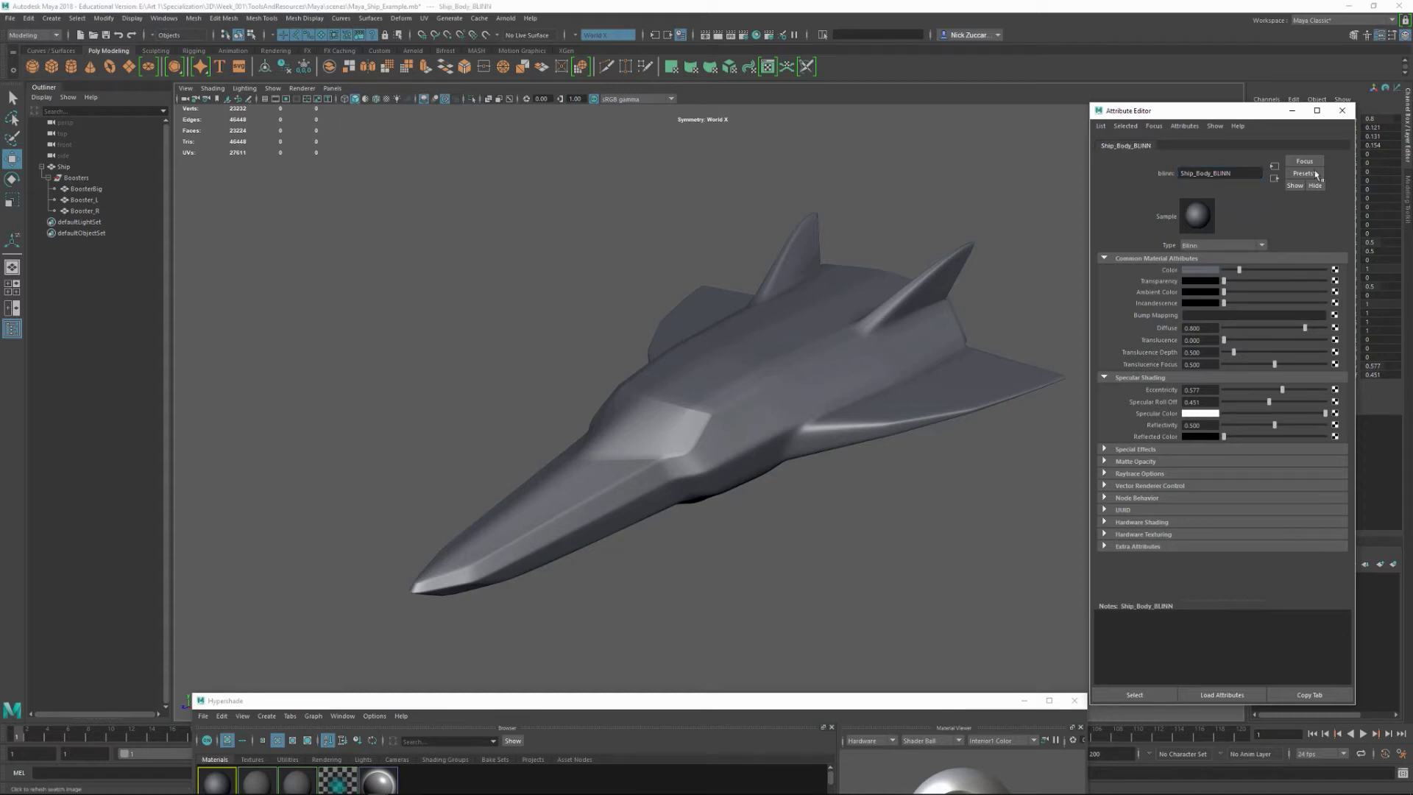
left_click(1342, 111)
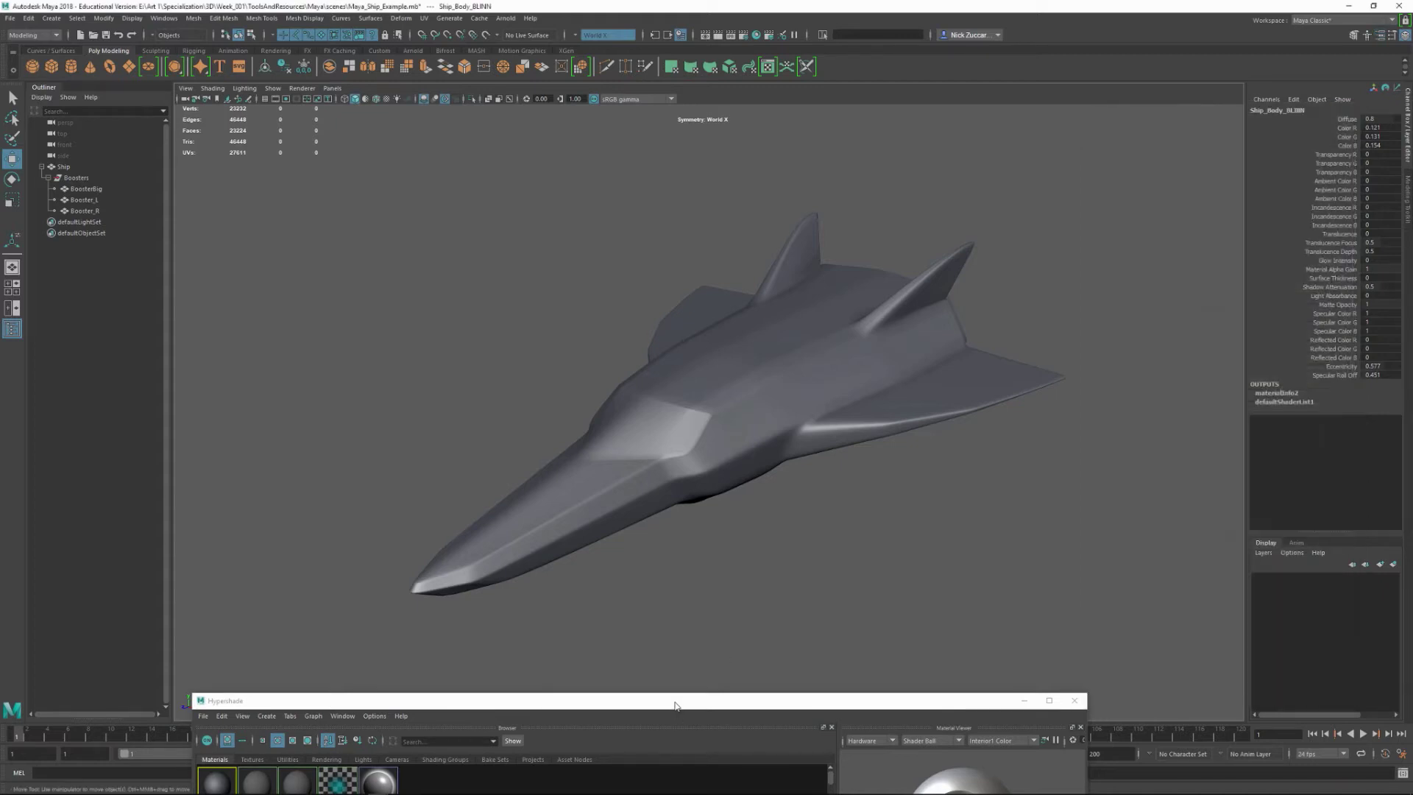
- Move the Hypershade aside from the ship, assign the Ship_Body_BLINN material to the Ship mesh, and deselect it
left_click_drag(675, 703, 1083, 308)
mouse_move(589, 368)
left_mouse_down("alt")
mouse_move(571, 400)
mouse_move(603, 368)
left_mouse_up("alt")
middle_click_drag(604, 368, 450, 300, "alt")
left_click(470, 290)
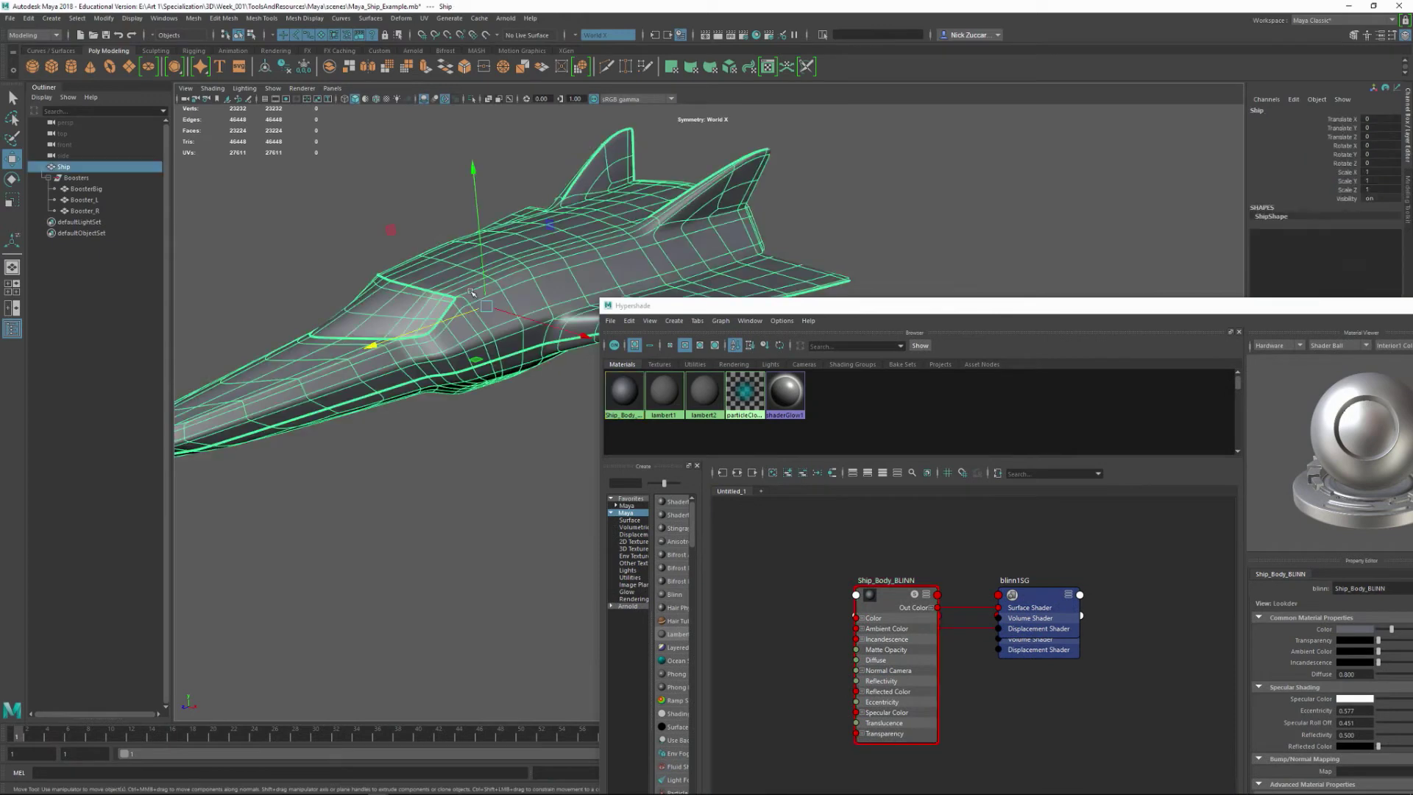
mouse_move(625, 401)
right_mouse_down()
mouse_move(620, 378)
mouse_move(624, 393)
right_mouse_up()
left_click(522, 400)
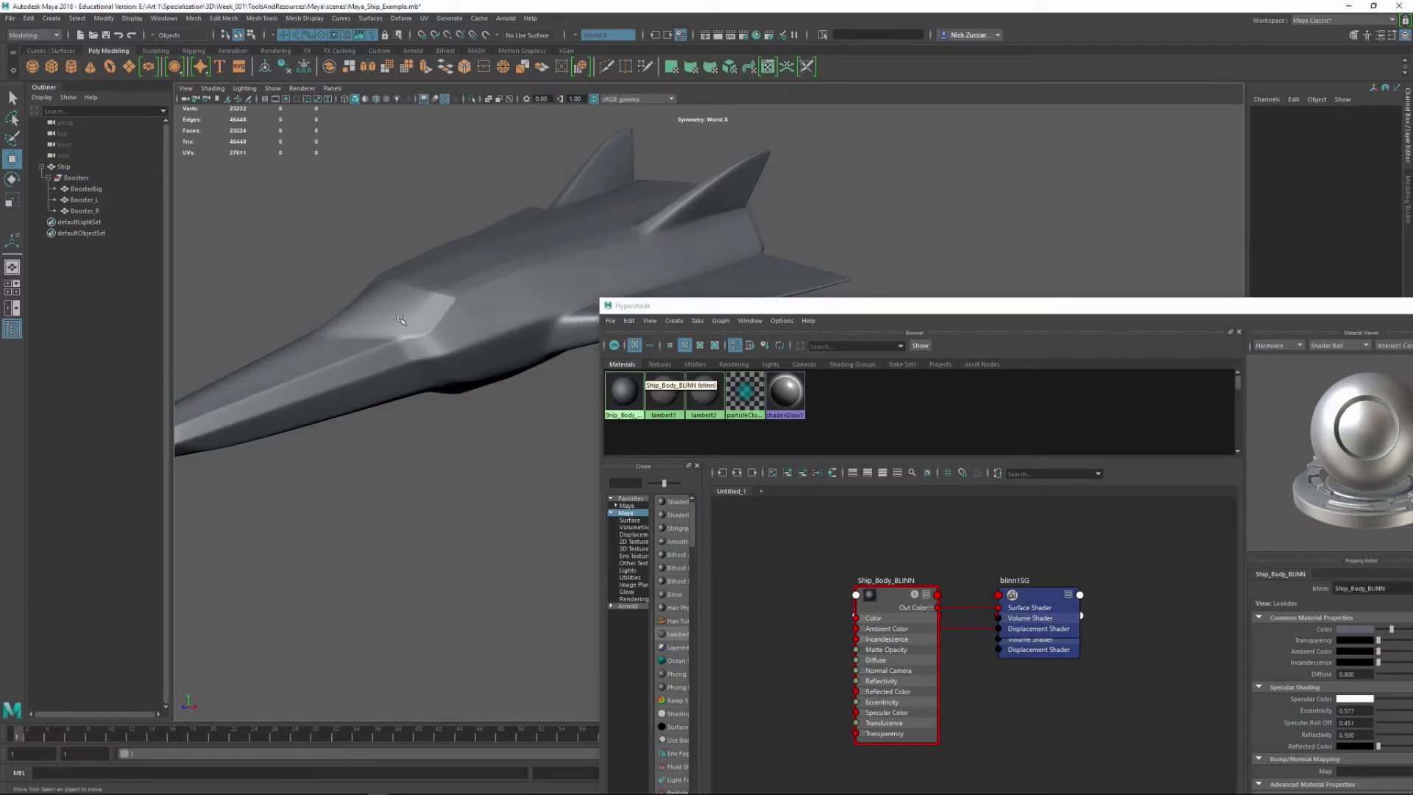
- Create another Blinn material in the Hypershade and rename it as Windshield_BLINN
left_click_drag(400, 319, 515, 442, "alt")
left_click(445, 383)
left_click_drag(755, 310, 796, 197)
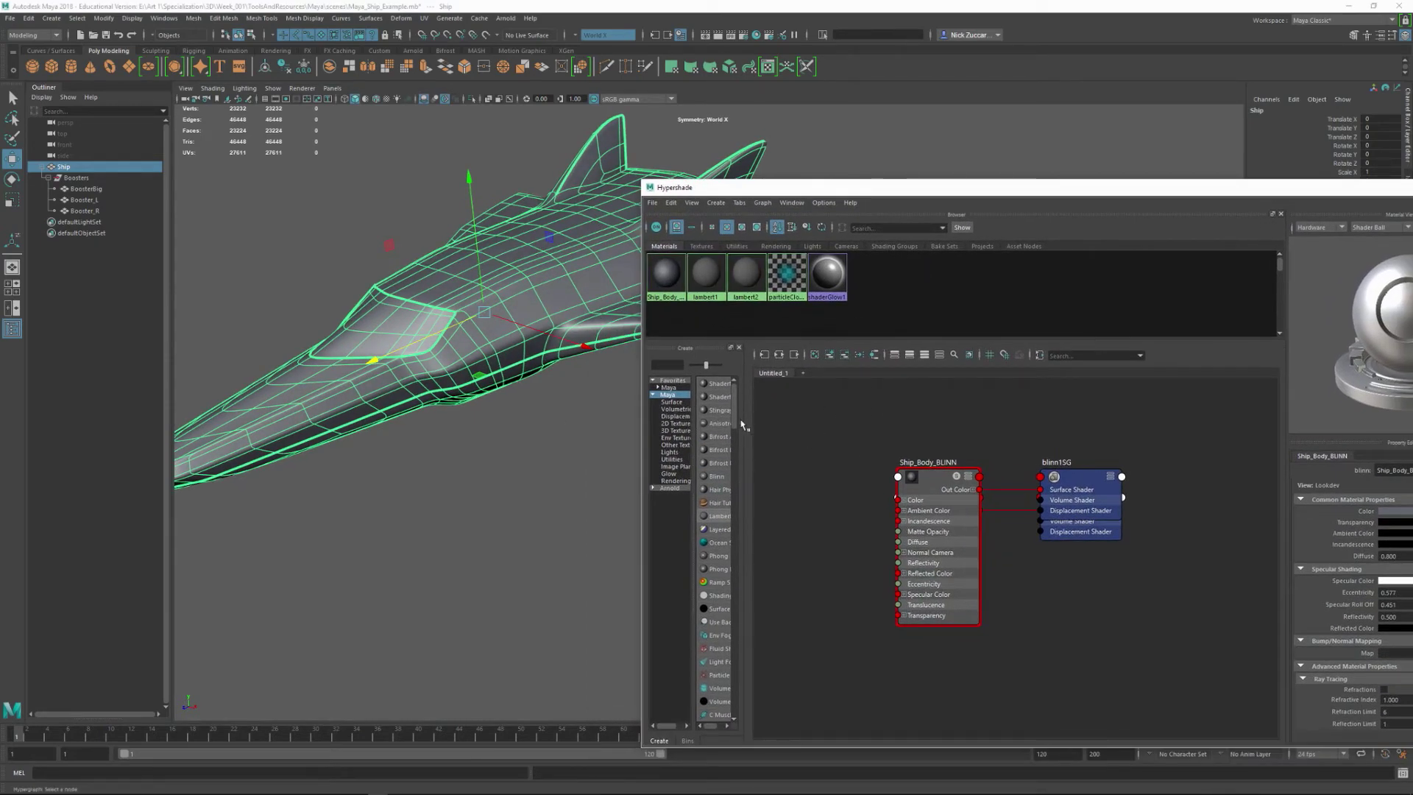
left_click_drag(758, 432, 830, 433)
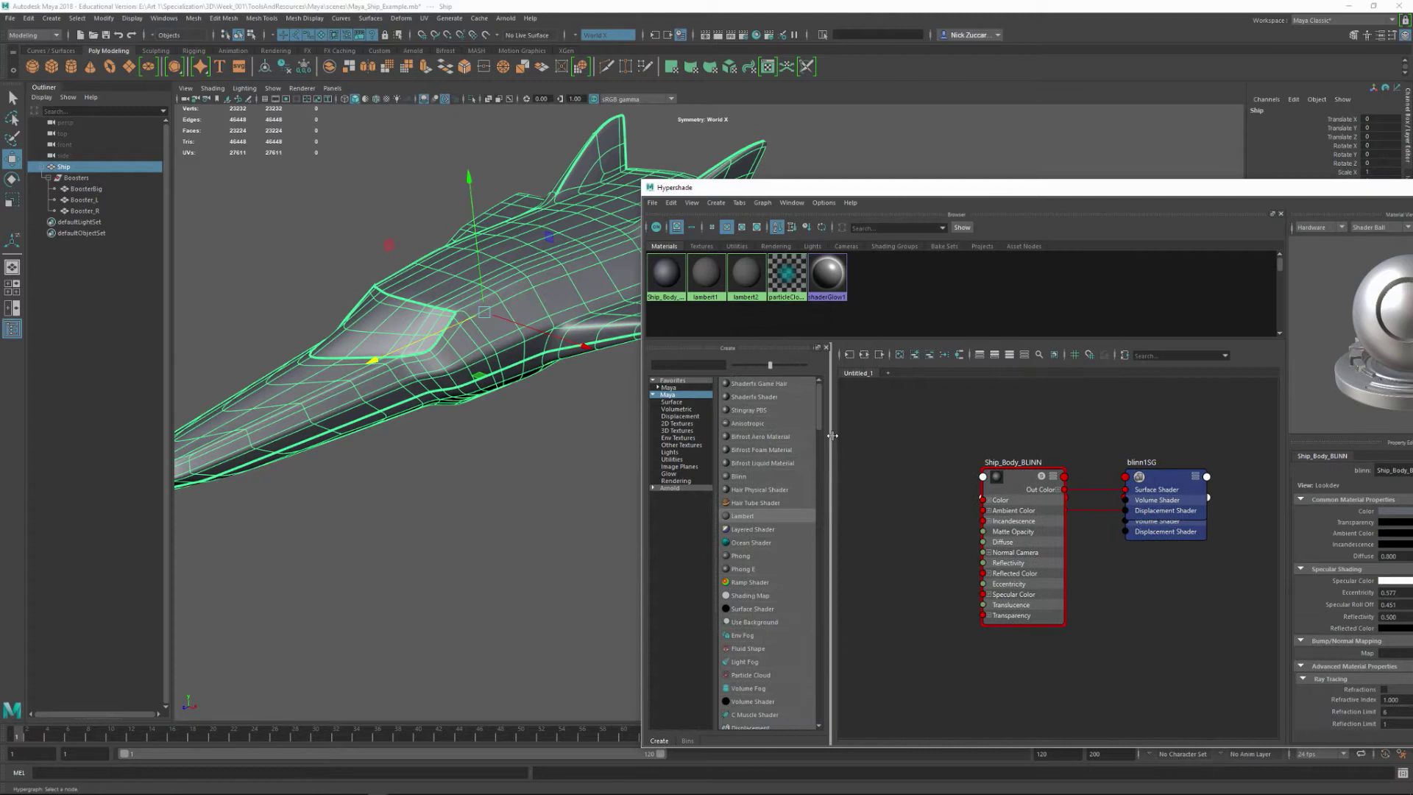
left_click(742, 478)
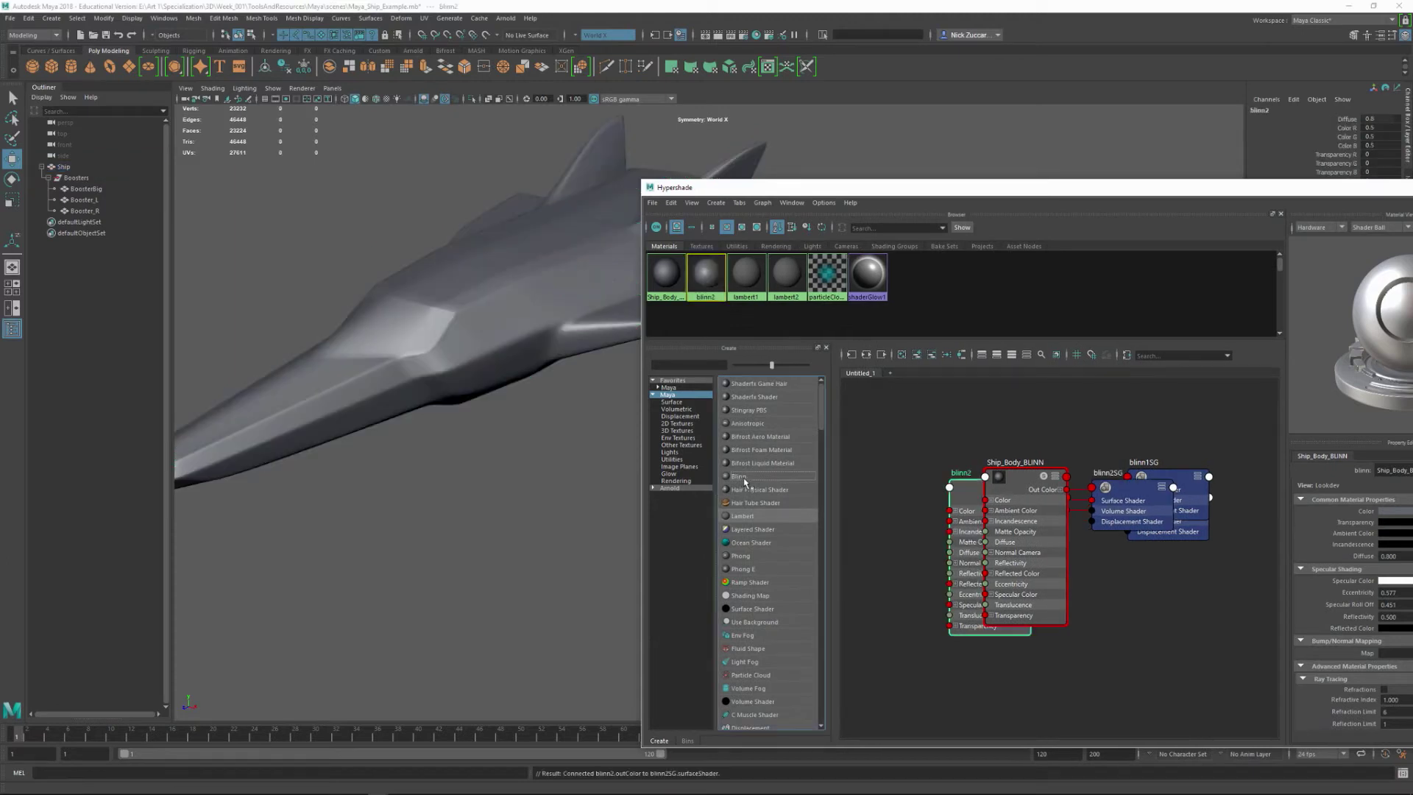
double_click(702, 280)
double_click(1187, 172)
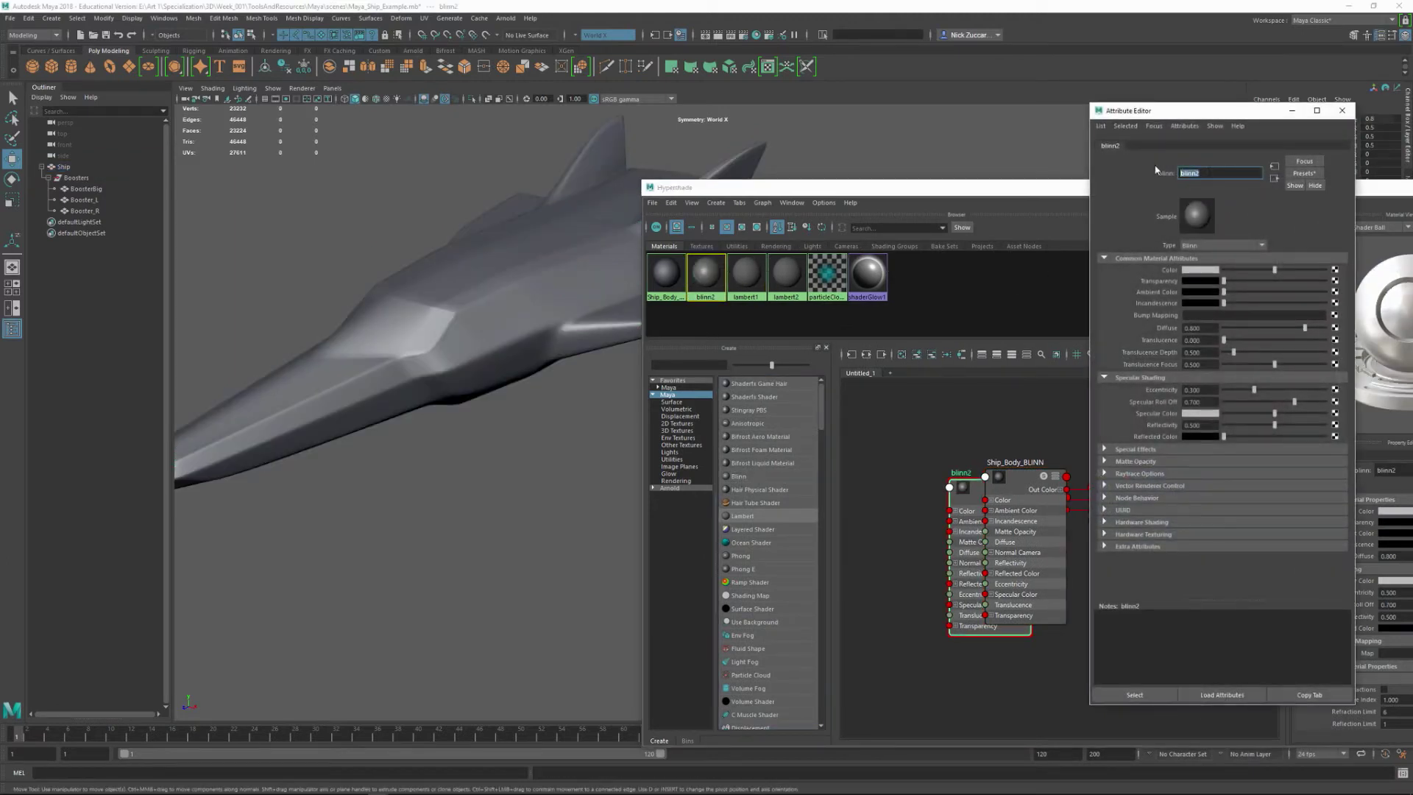
type("Windshield_BLINN")
key("Return")
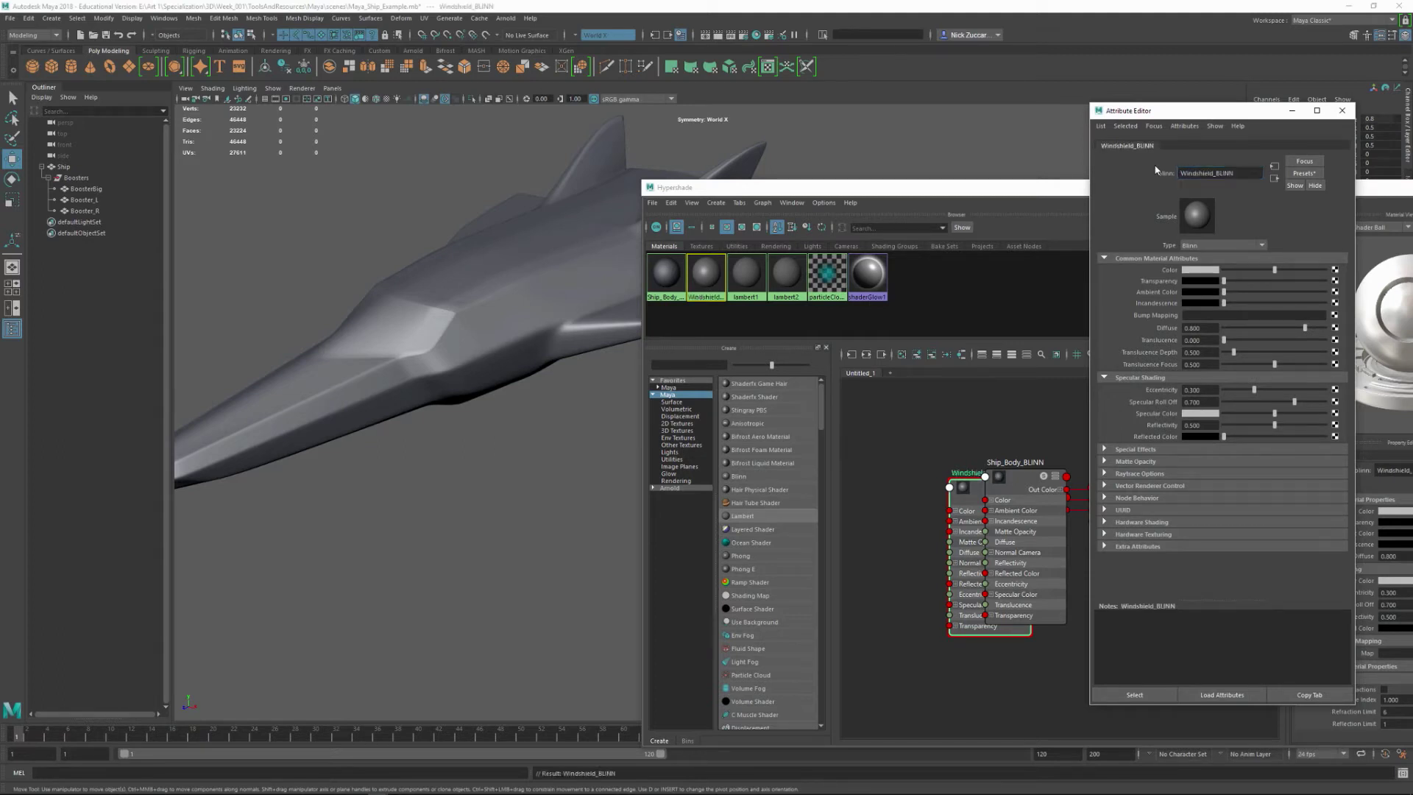
- Give Windshield_BLINN a muted blue-violet Color, a white Specular Color, and an Eccentricity of about 0.264
left_click(1198, 270)
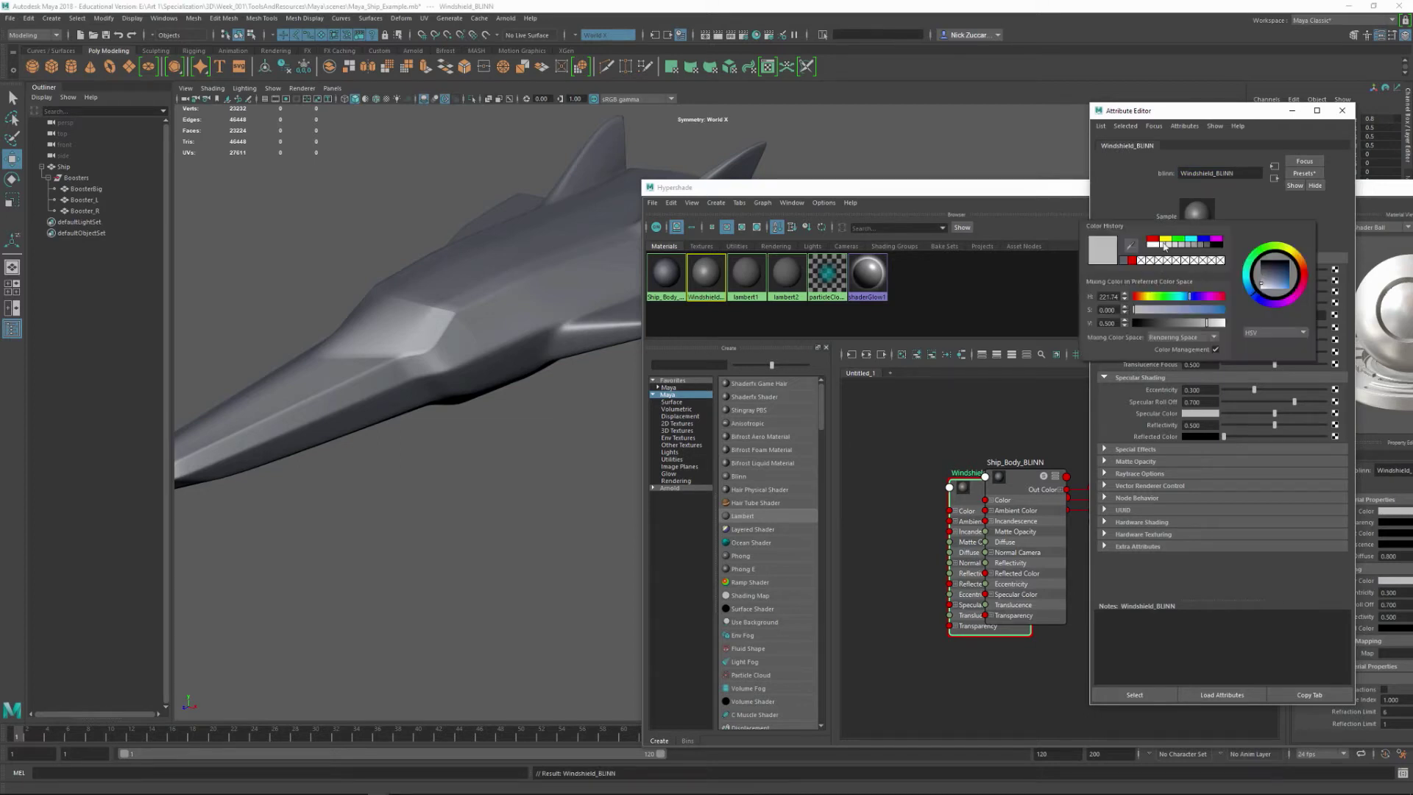
left_click(1201, 239)
left_click_drag(1266, 281, 1270, 282)
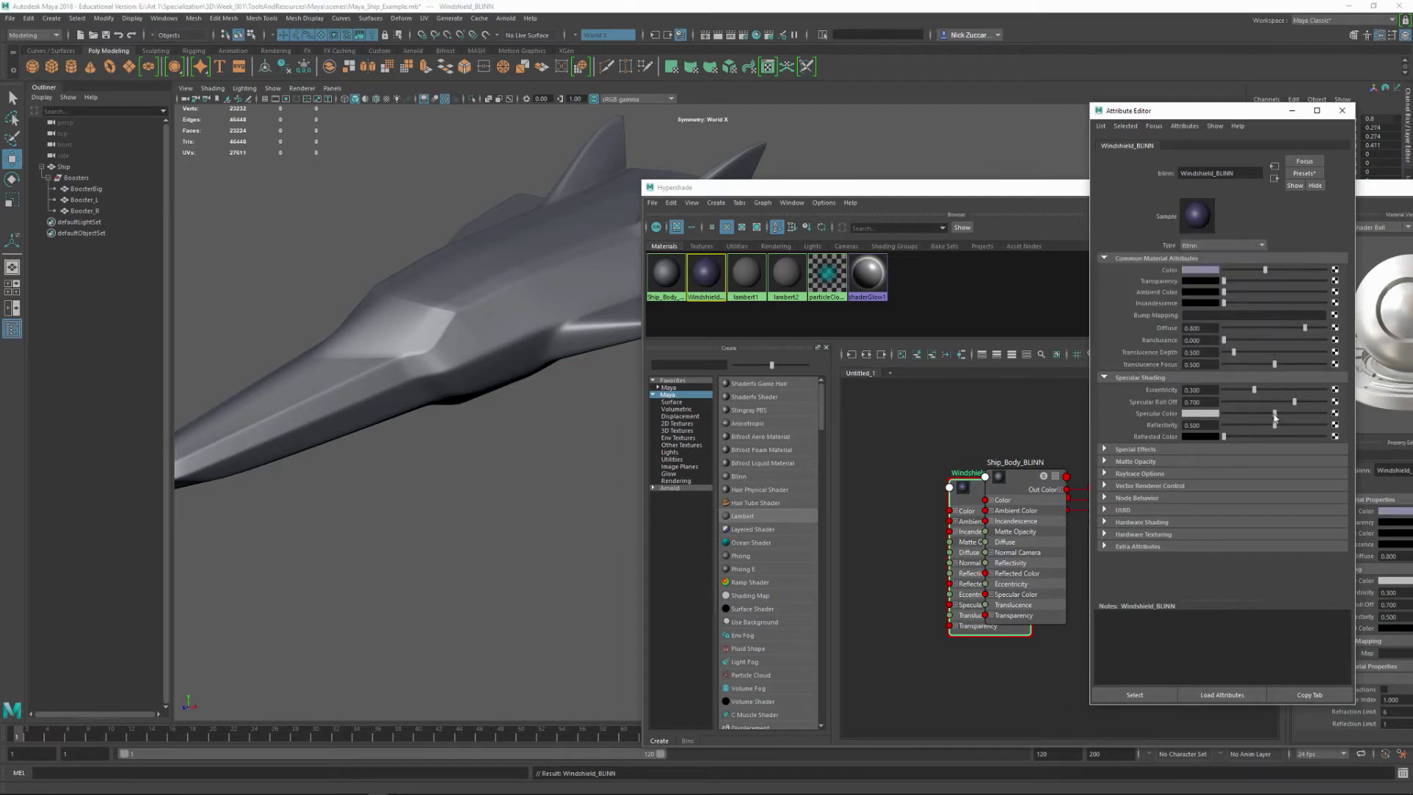
left_click_drag(1275, 414, 1399, 416)
left_click_drag(1254, 391, 1250, 391)
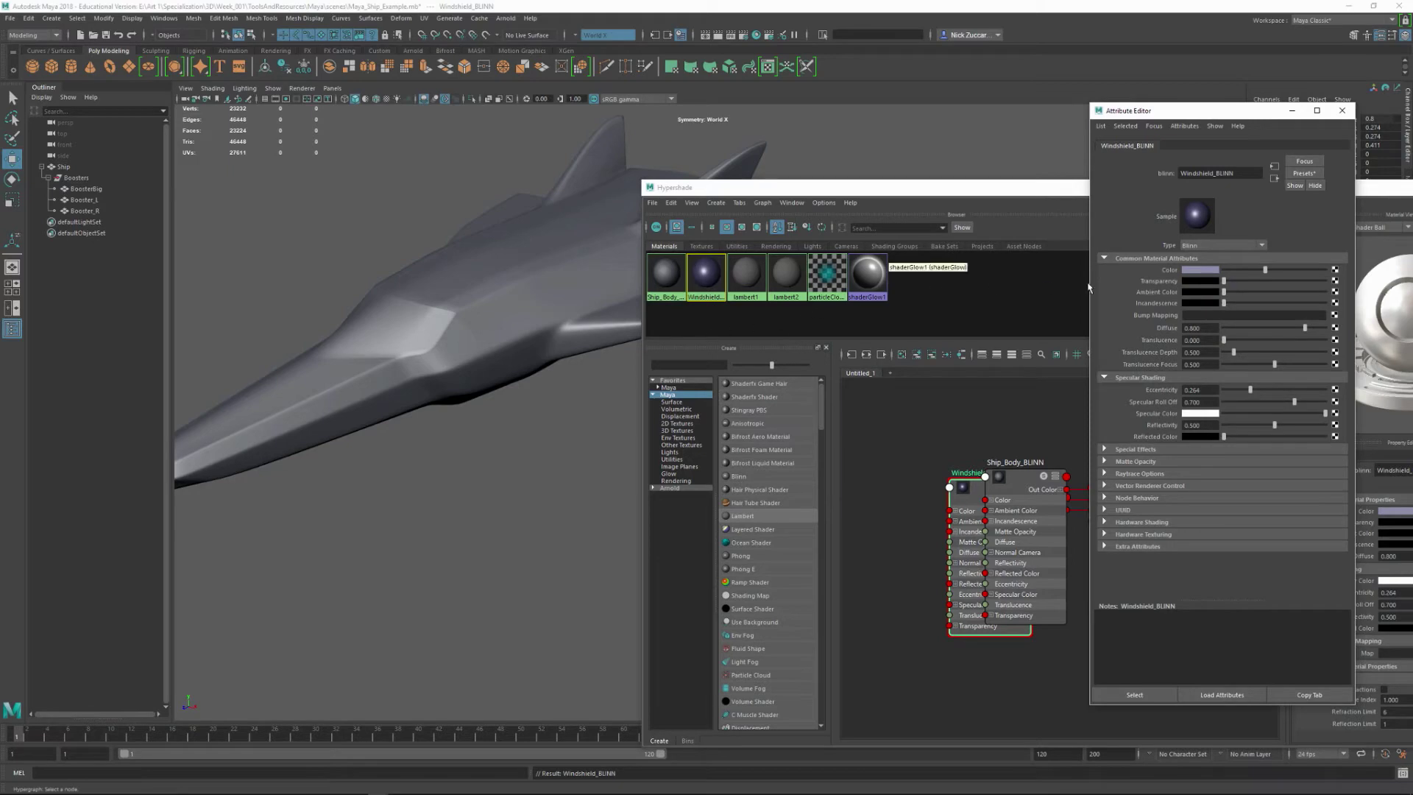
- Put the Ship mesh into face selection mode with the cockpit windshield in close view
left_click(404, 410)
left_click_drag(403, 410, 488, 350, "alt")
left_click(510, 424)
right_click(488, 350)
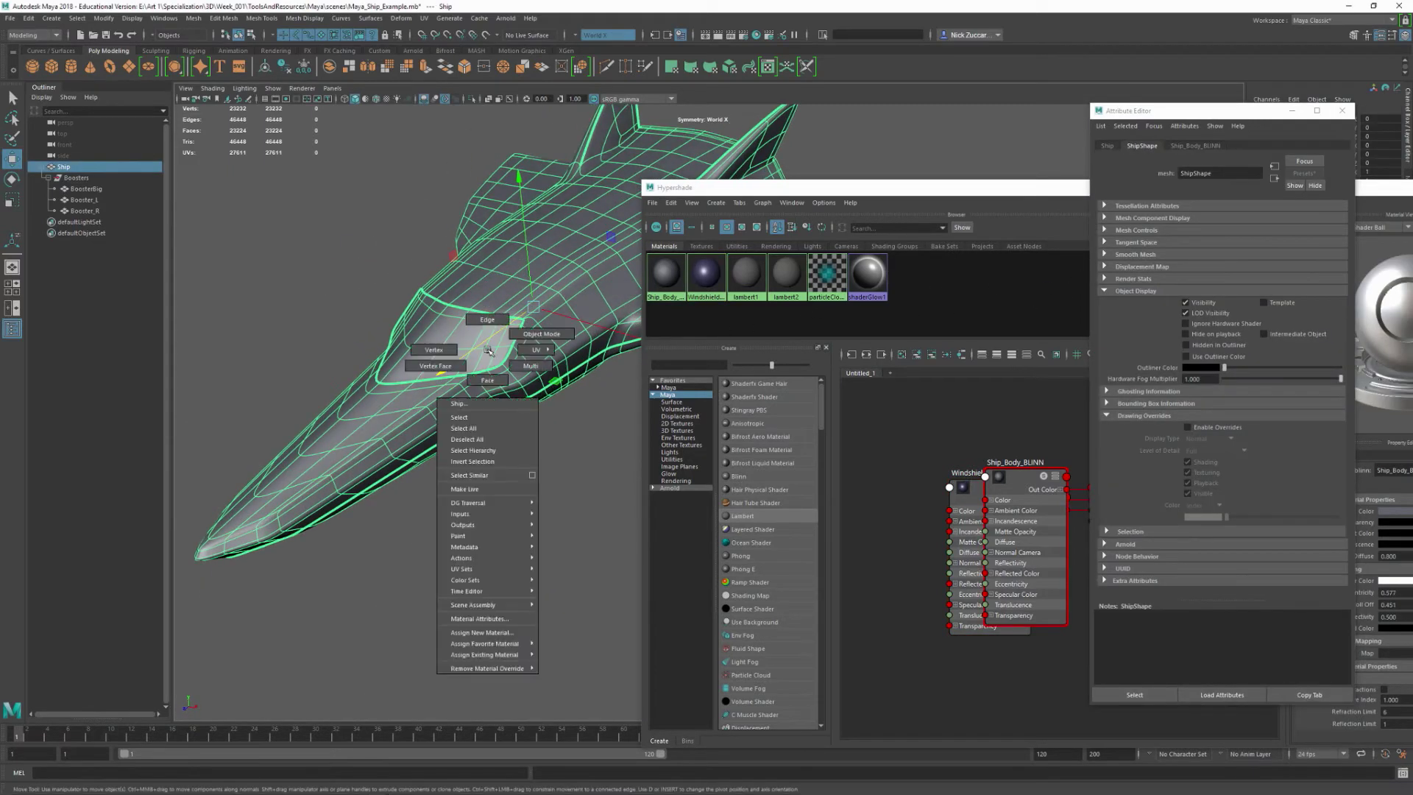
left_click(487, 380)
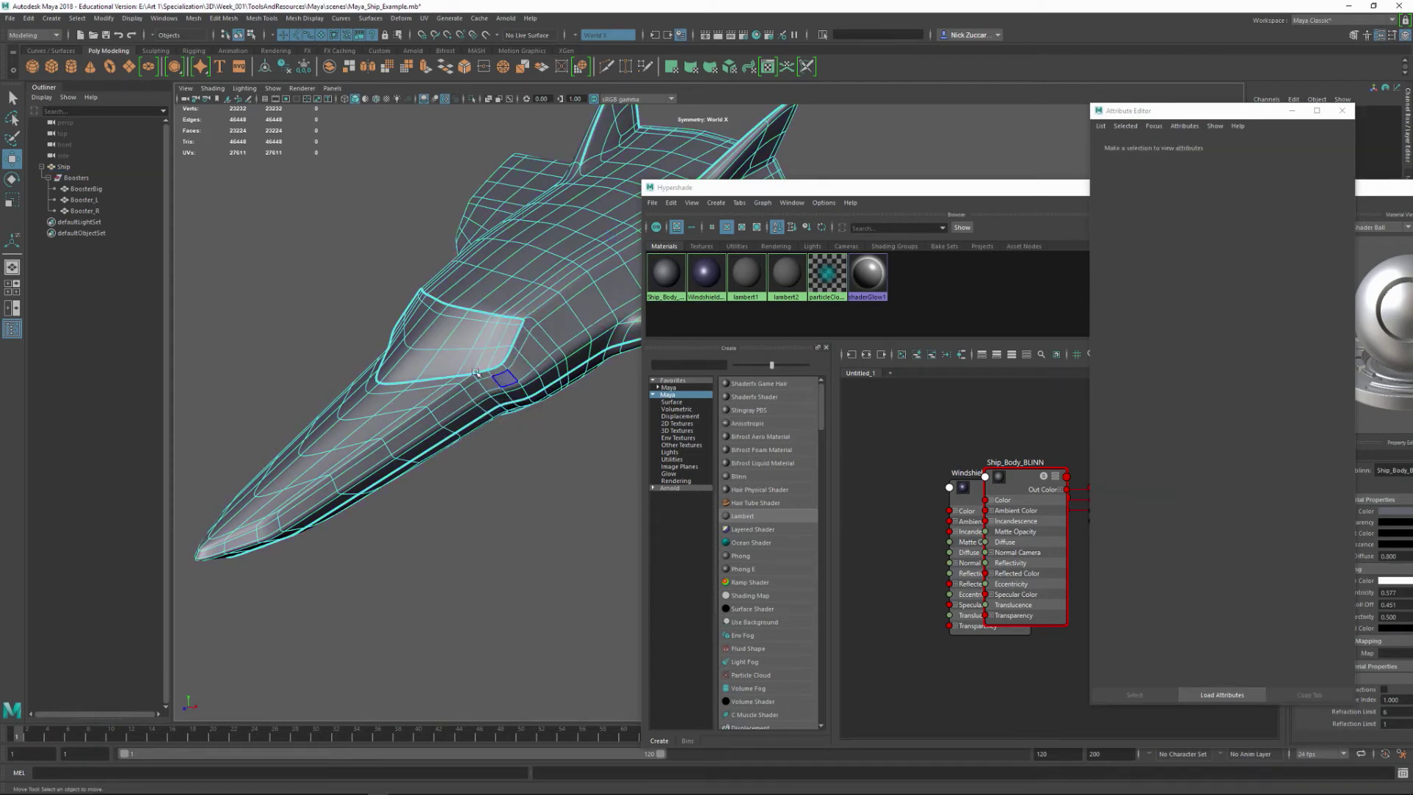
left_click(429, 368)
scroll(429, 368, "up", 4)
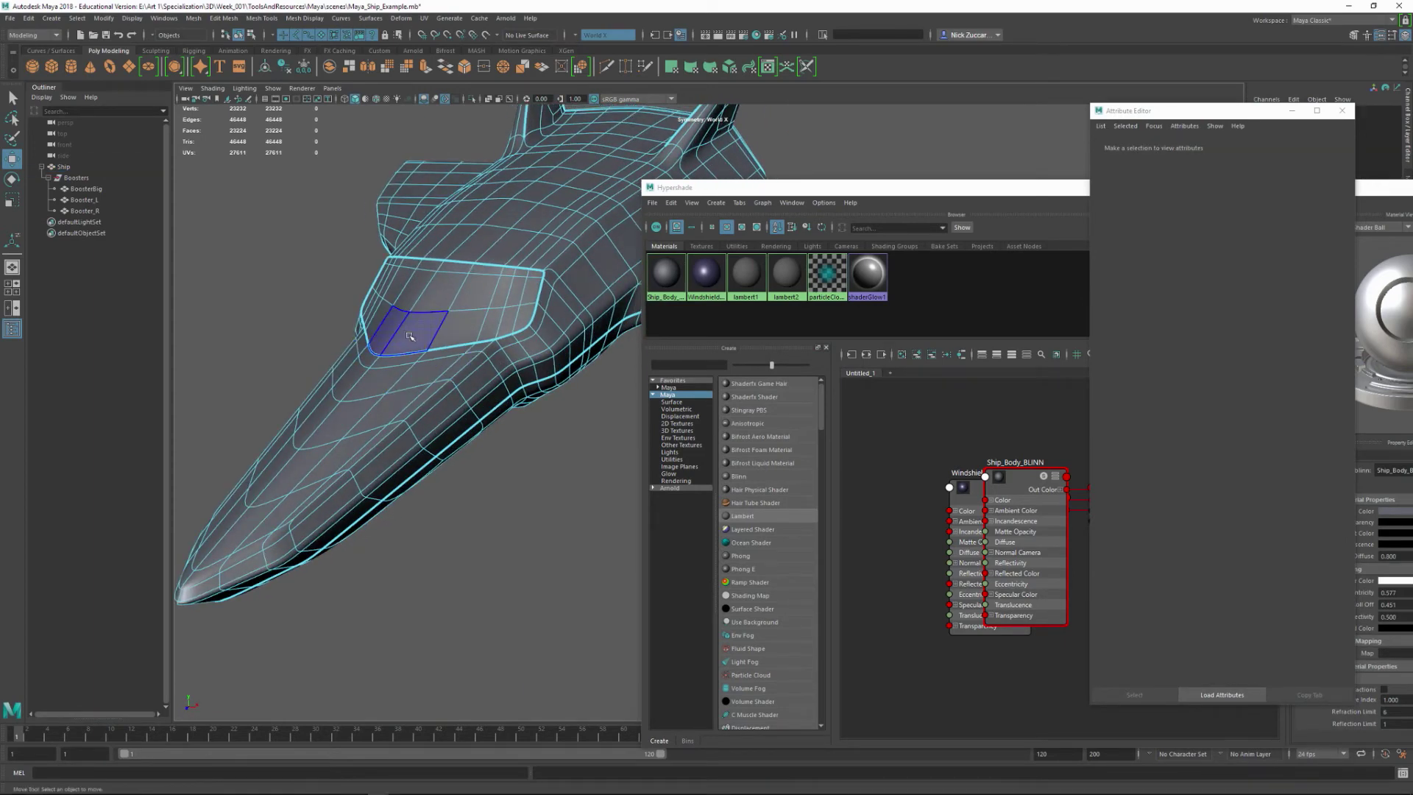
- Review the Symmetry settings of the Move tool
double_click(13, 161)
left_click(66, 379)
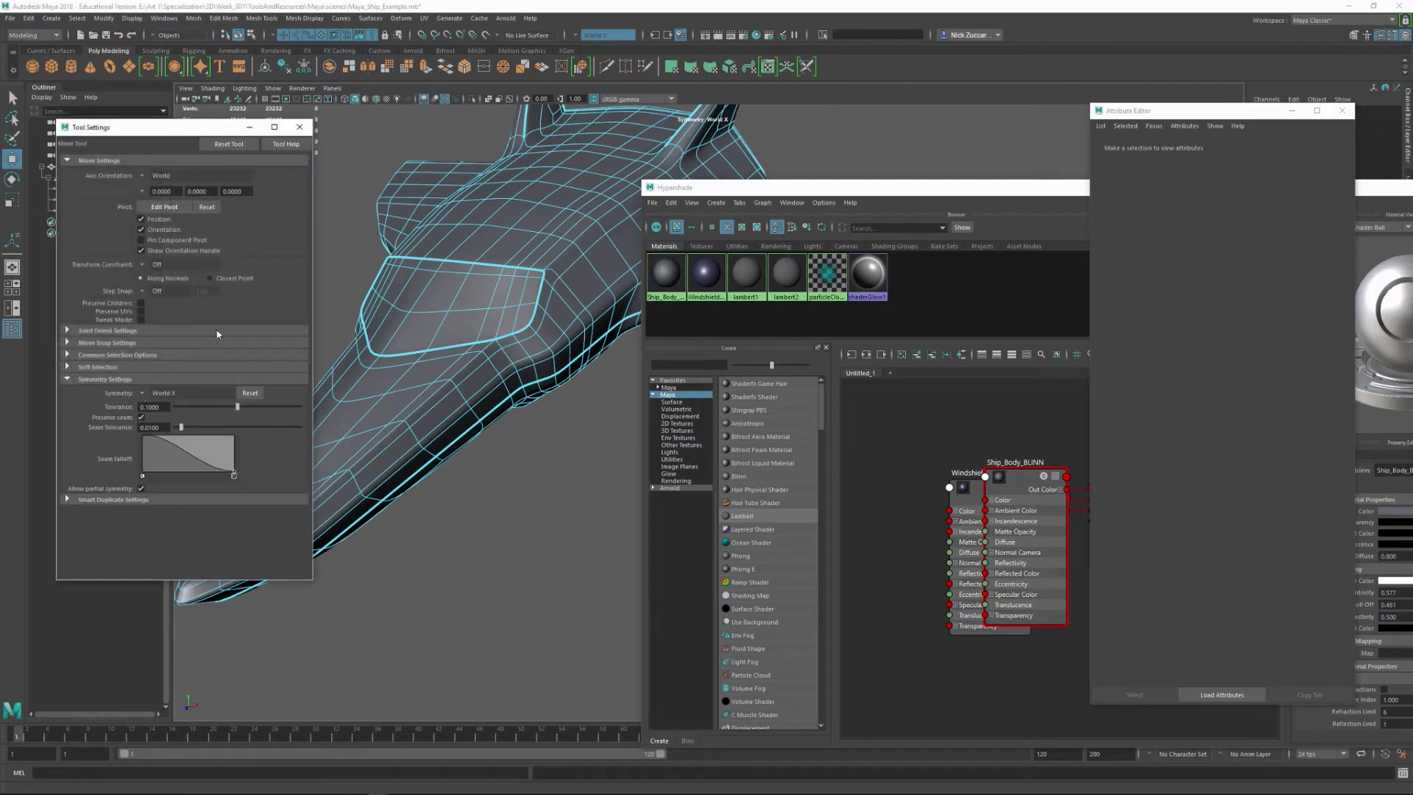
left_click(300, 127)
- Select all of the windshield's faces with the Select tool and check the selection in wireframe and shaded display
left_click(413, 331)
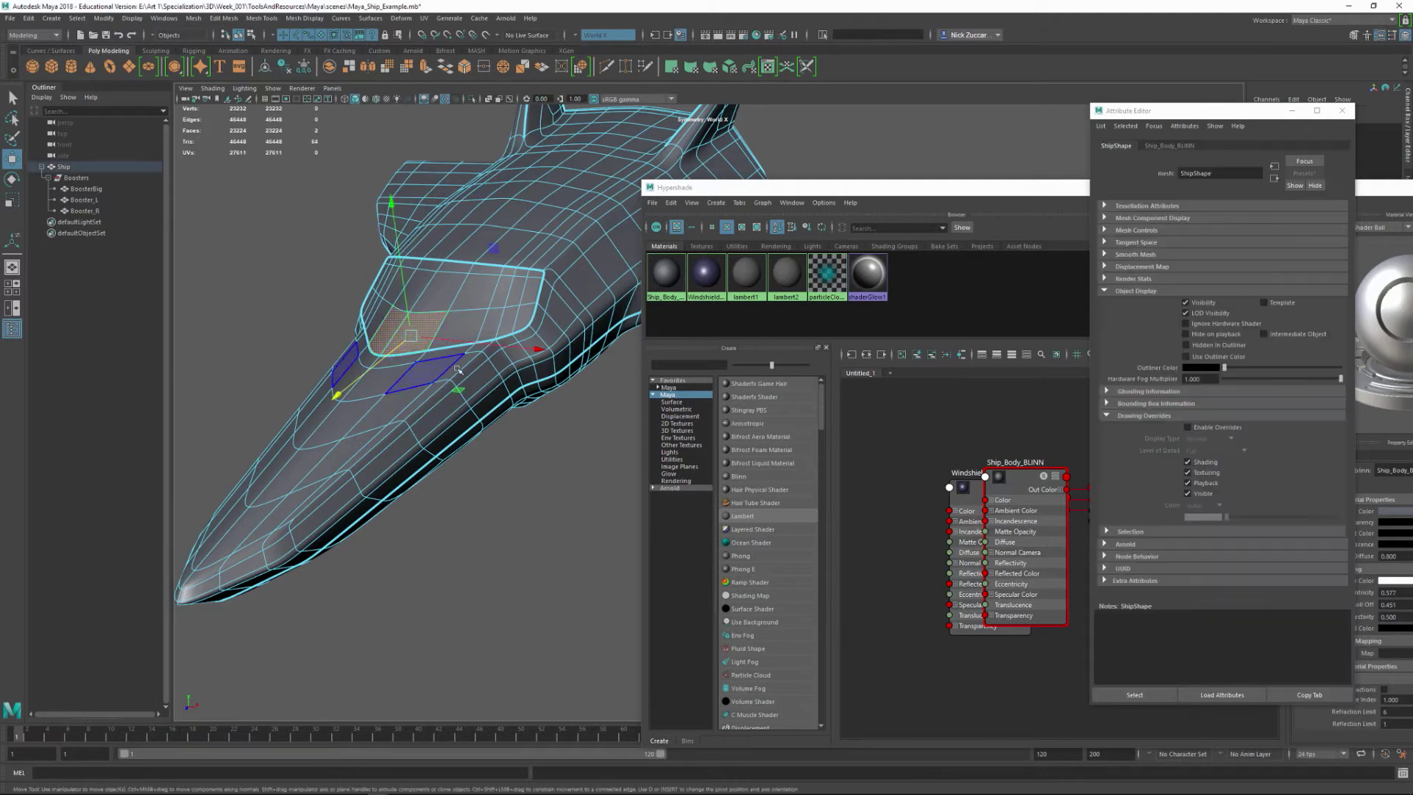
left_click(11, 94)
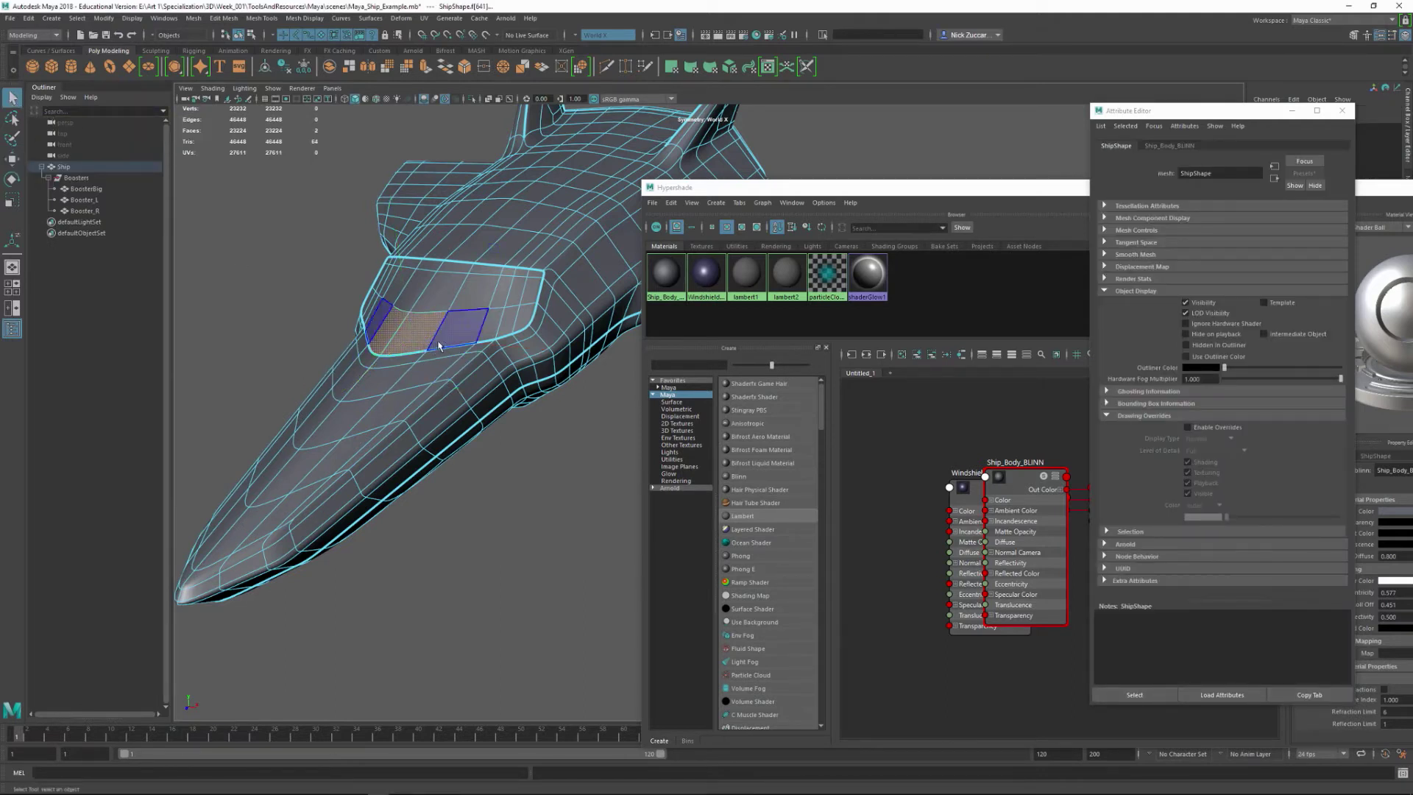
mouse_move(452, 339)
left_mouse_down()
mouse_move(513, 326)
mouse_move(530, 295)
mouse_move(437, 272)
mouse_move(535, 276)
mouse_move(541, 288)
left_mouse_up()
left_click_drag(520, 363, 573, 389, "alt")
key("4")
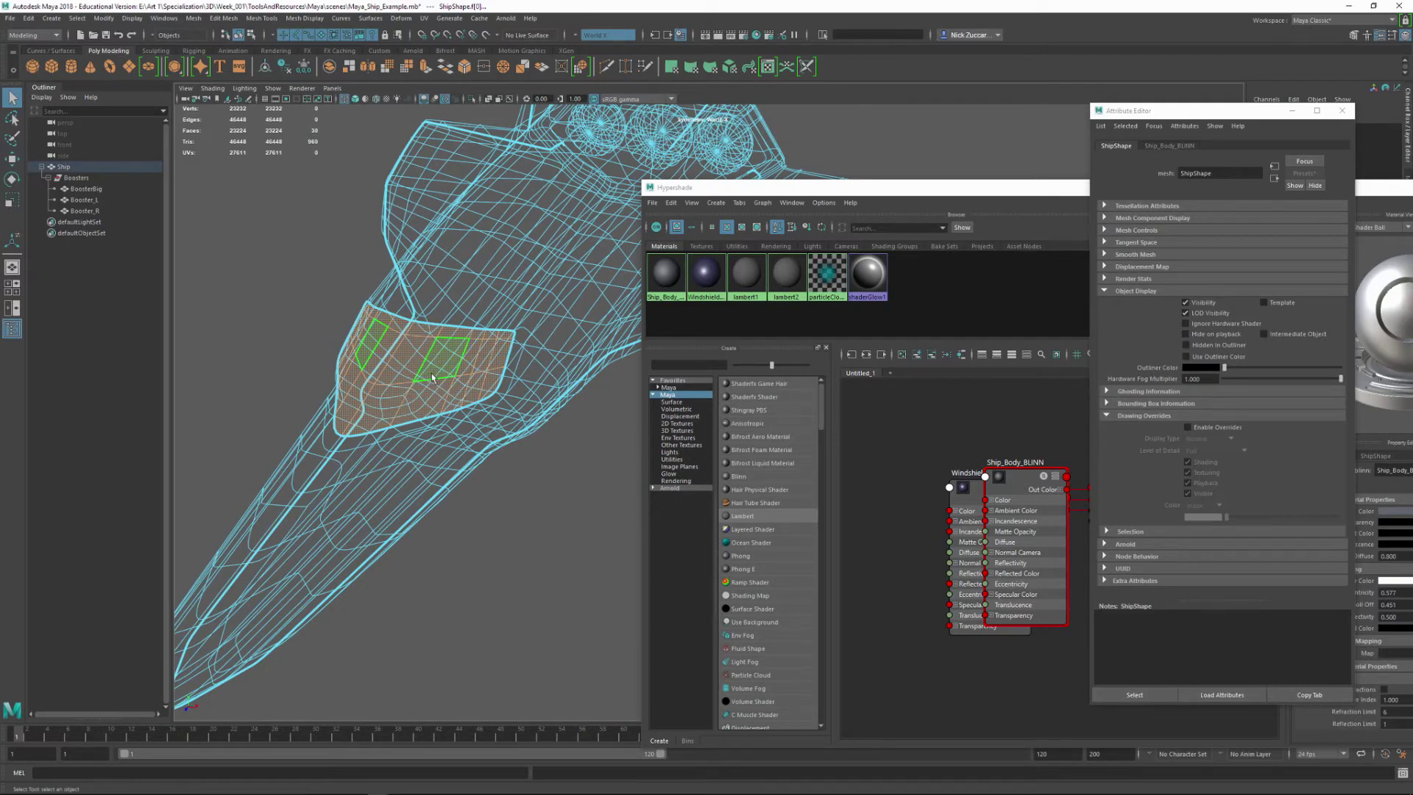
key("5")
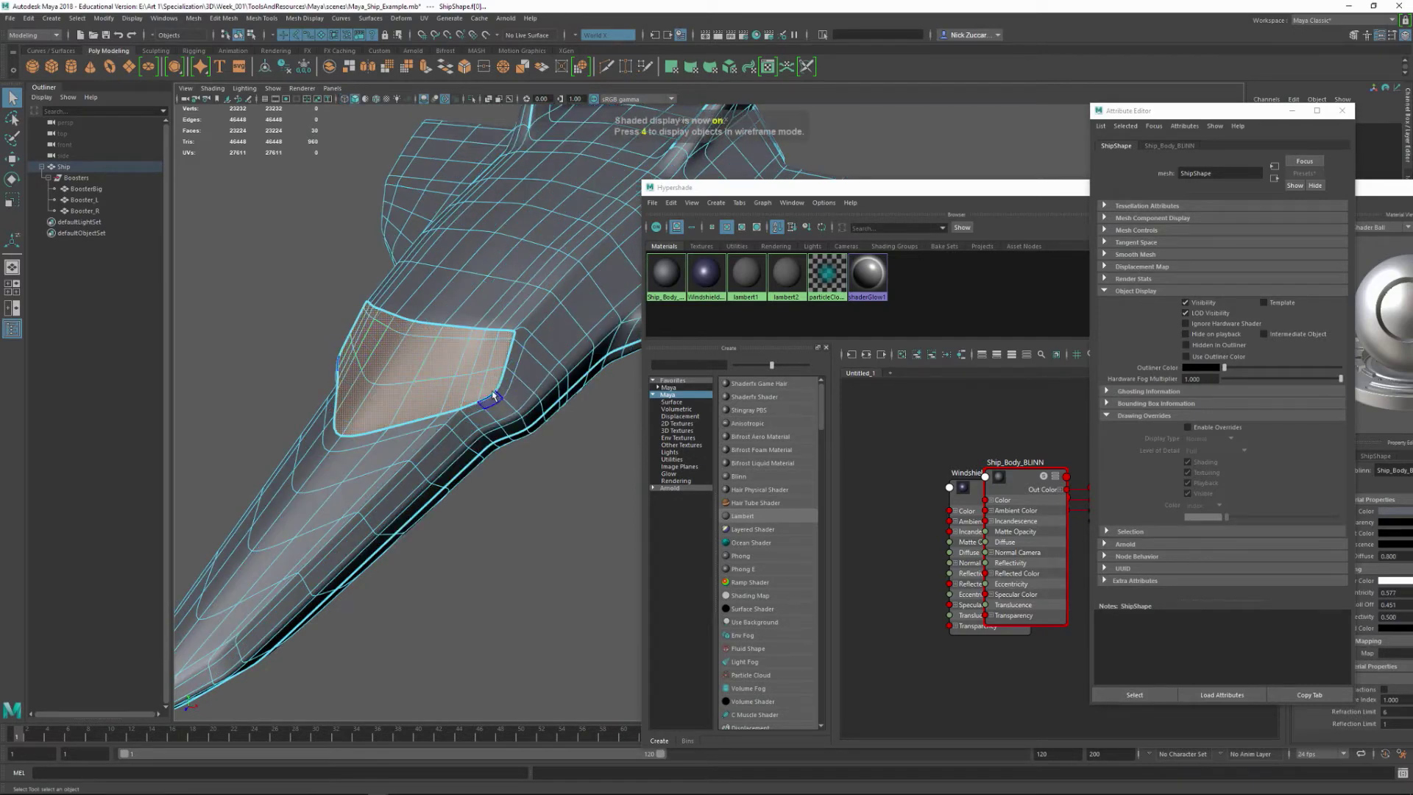
left_click_drag(523, 388, 484, 359, "alt")
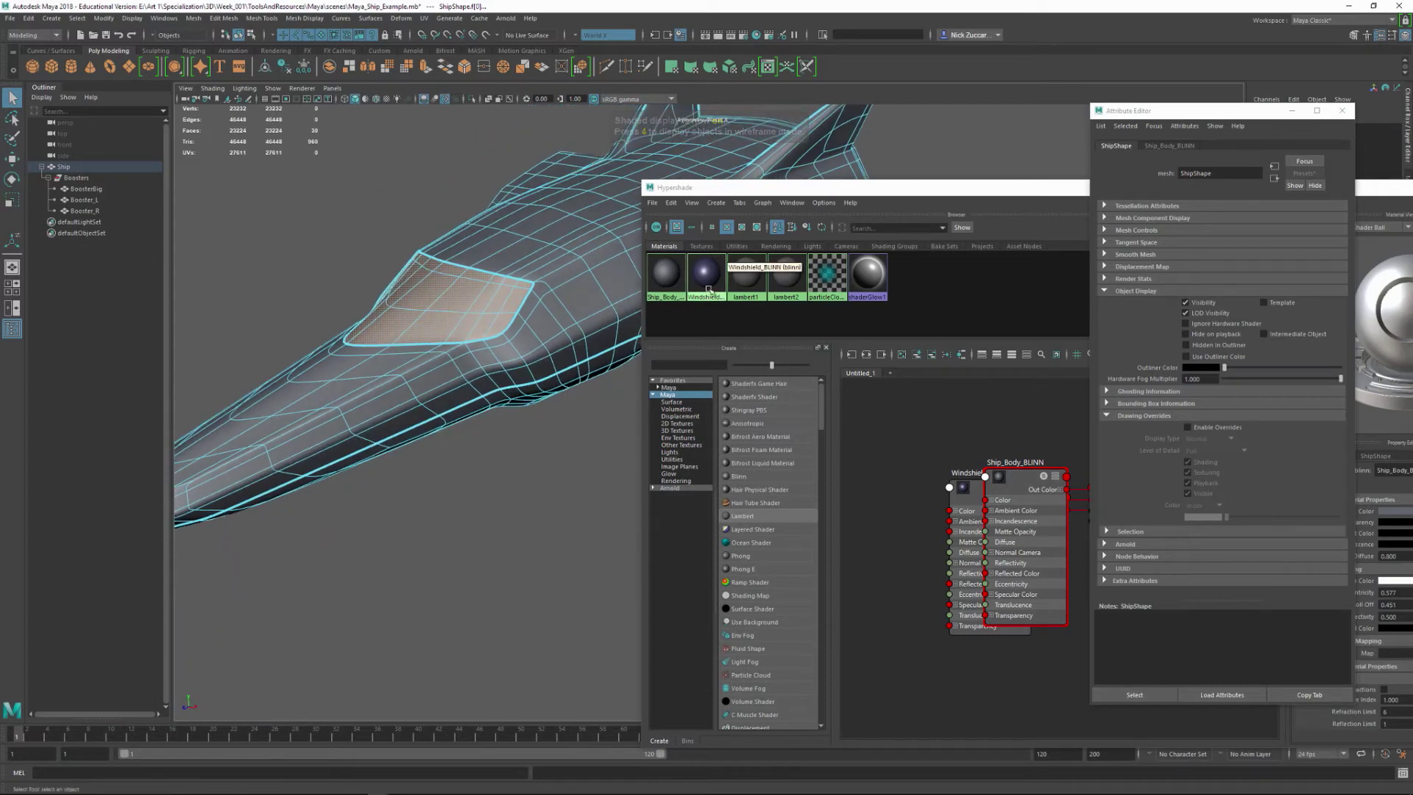
- Assign Windshield_BLINN to the selected windshield faces, clear the selection, and close the Hypershade
right_click(706, 278)
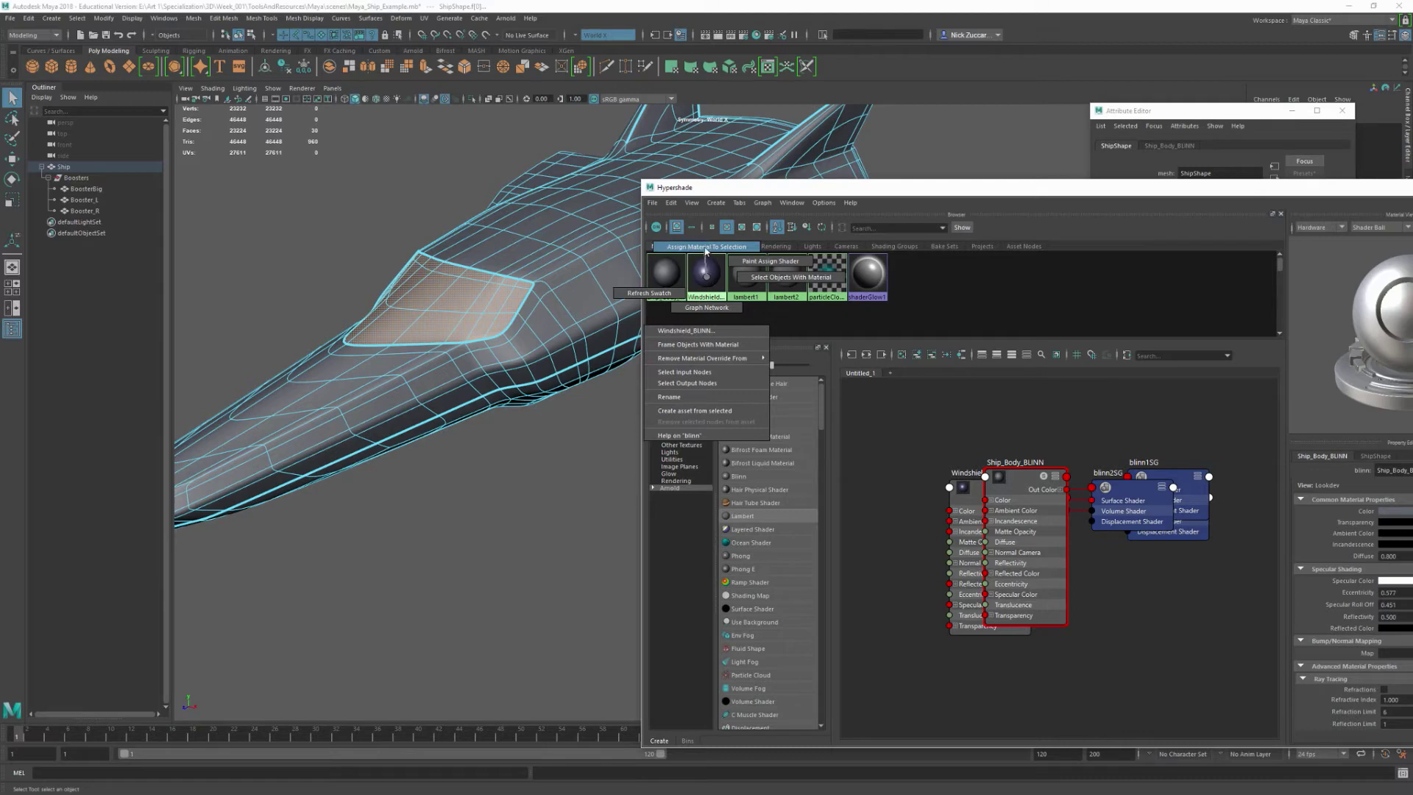
left_click(705, 251)
left_click(530, 471)
left_click_drag(1041, 195, 851, 383)
left_click(1334, 378)
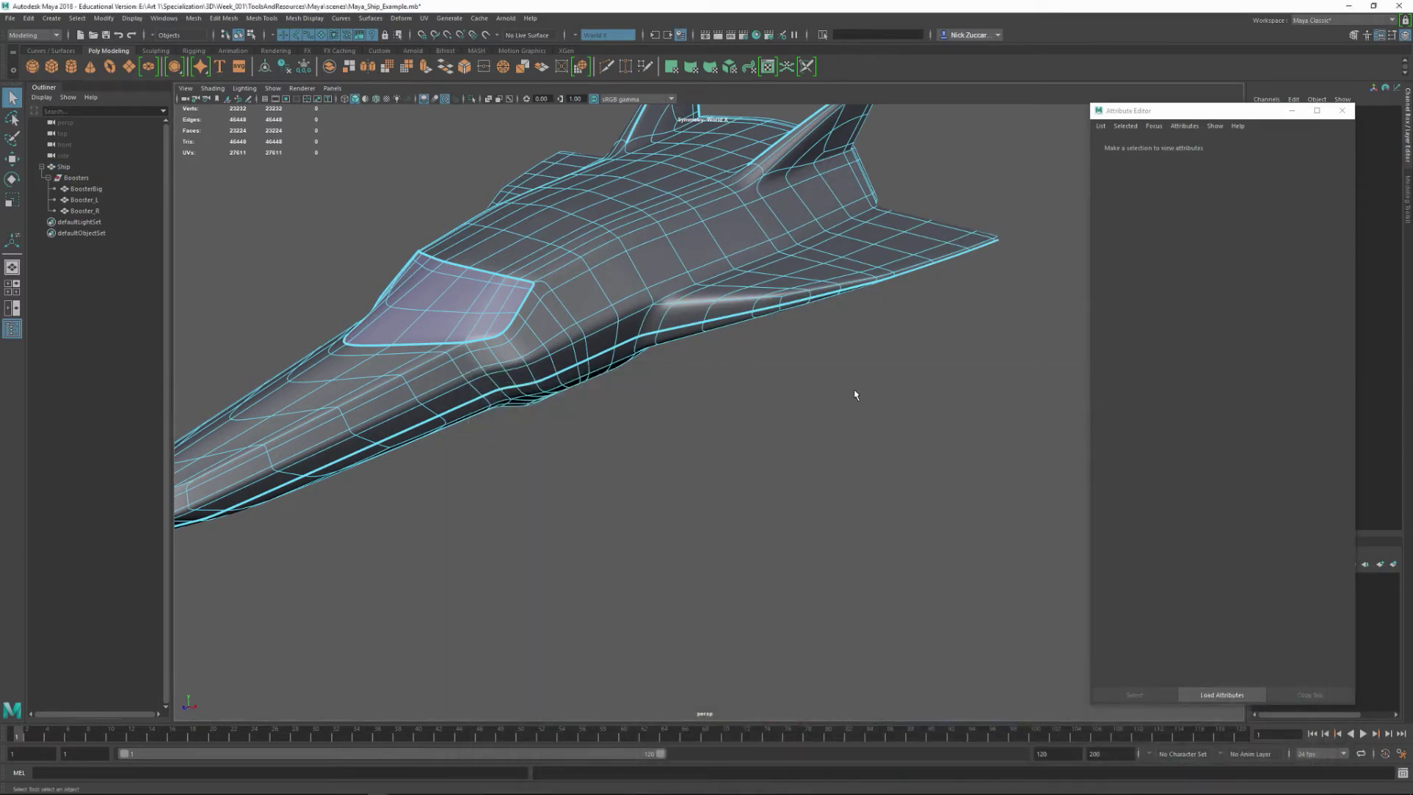
- Return the ship to object selection mode, deselect it, and view it from the rear
key("F8")
key("F8")
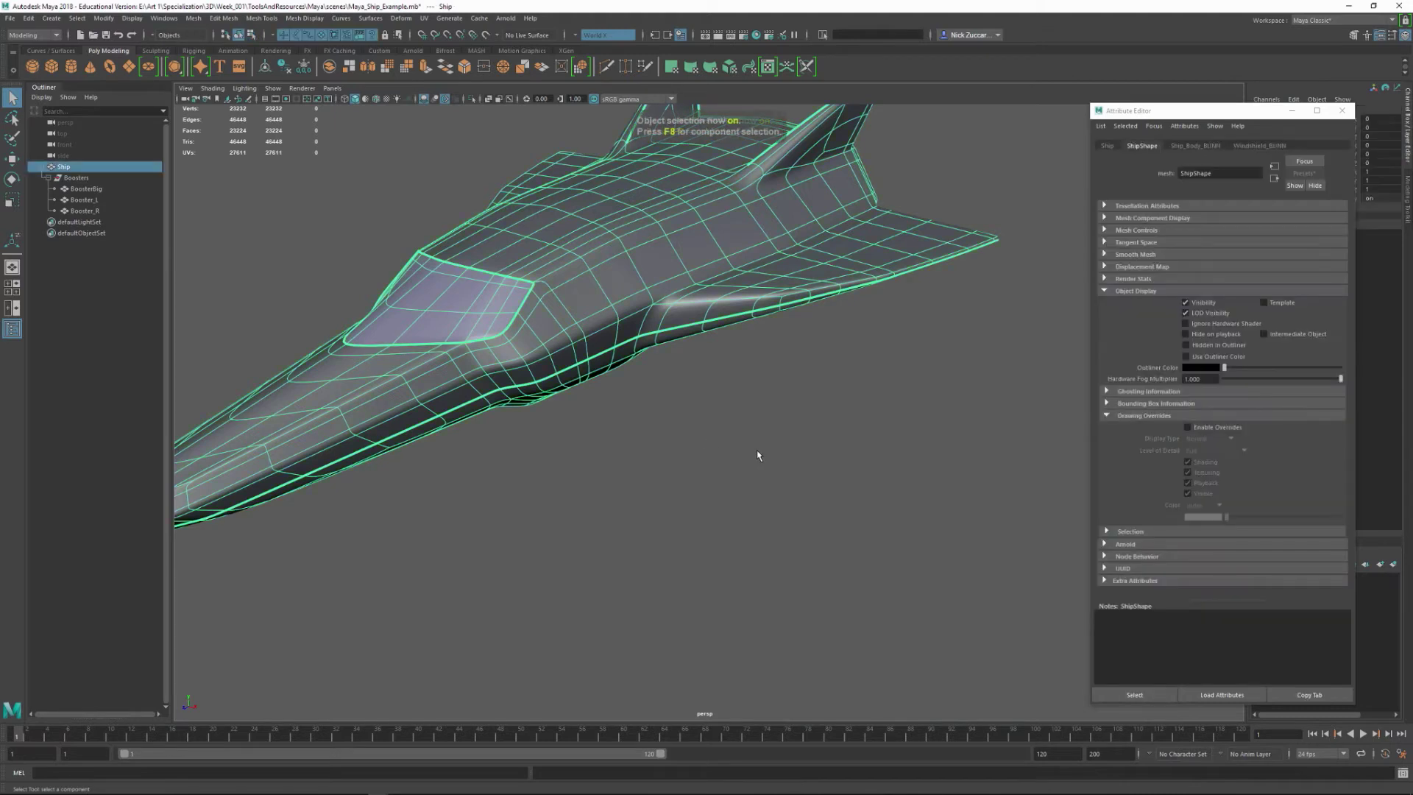
left_click(751, 449)
left_click_drag(748, 445, 773, 467, "alt")
left_click(779, 425)
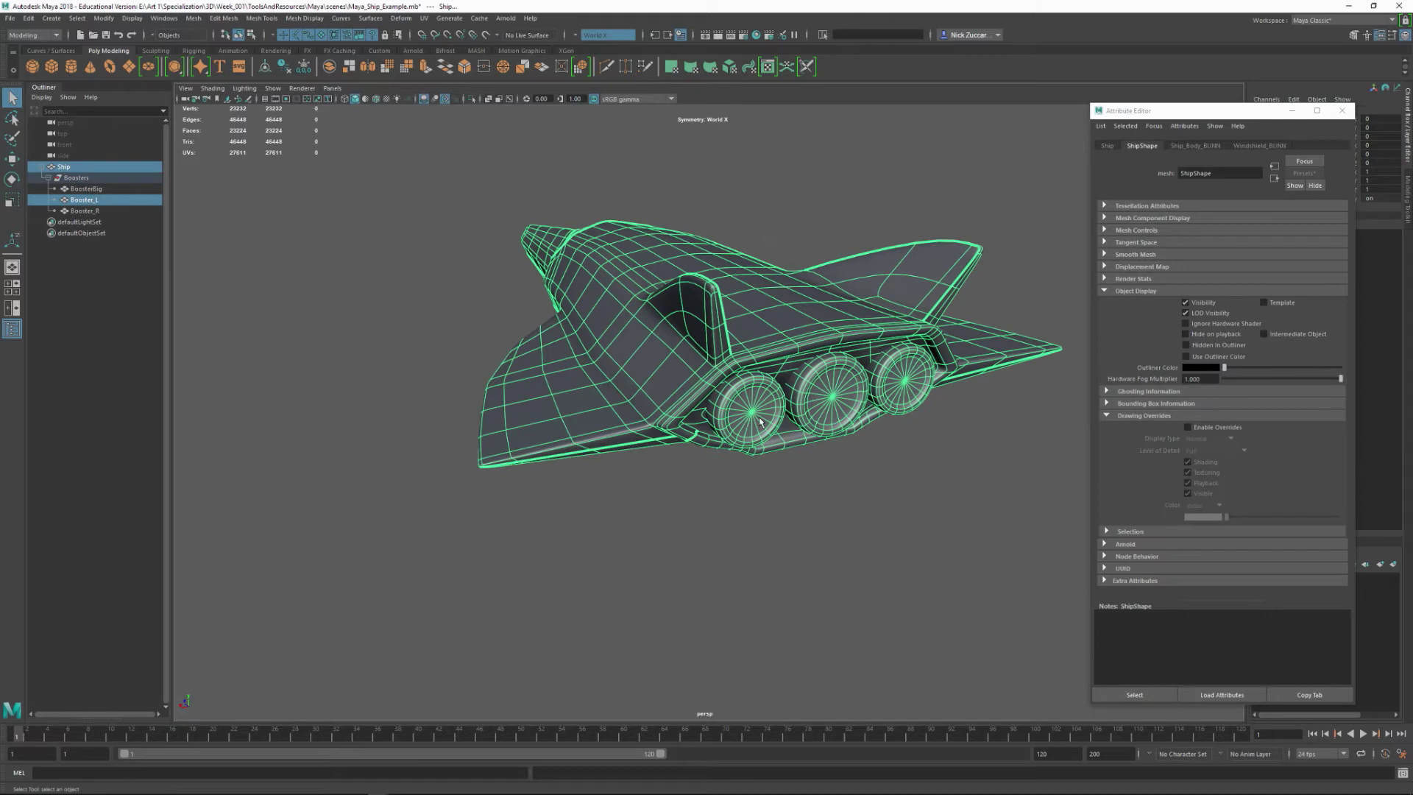
left_click(86, 189)
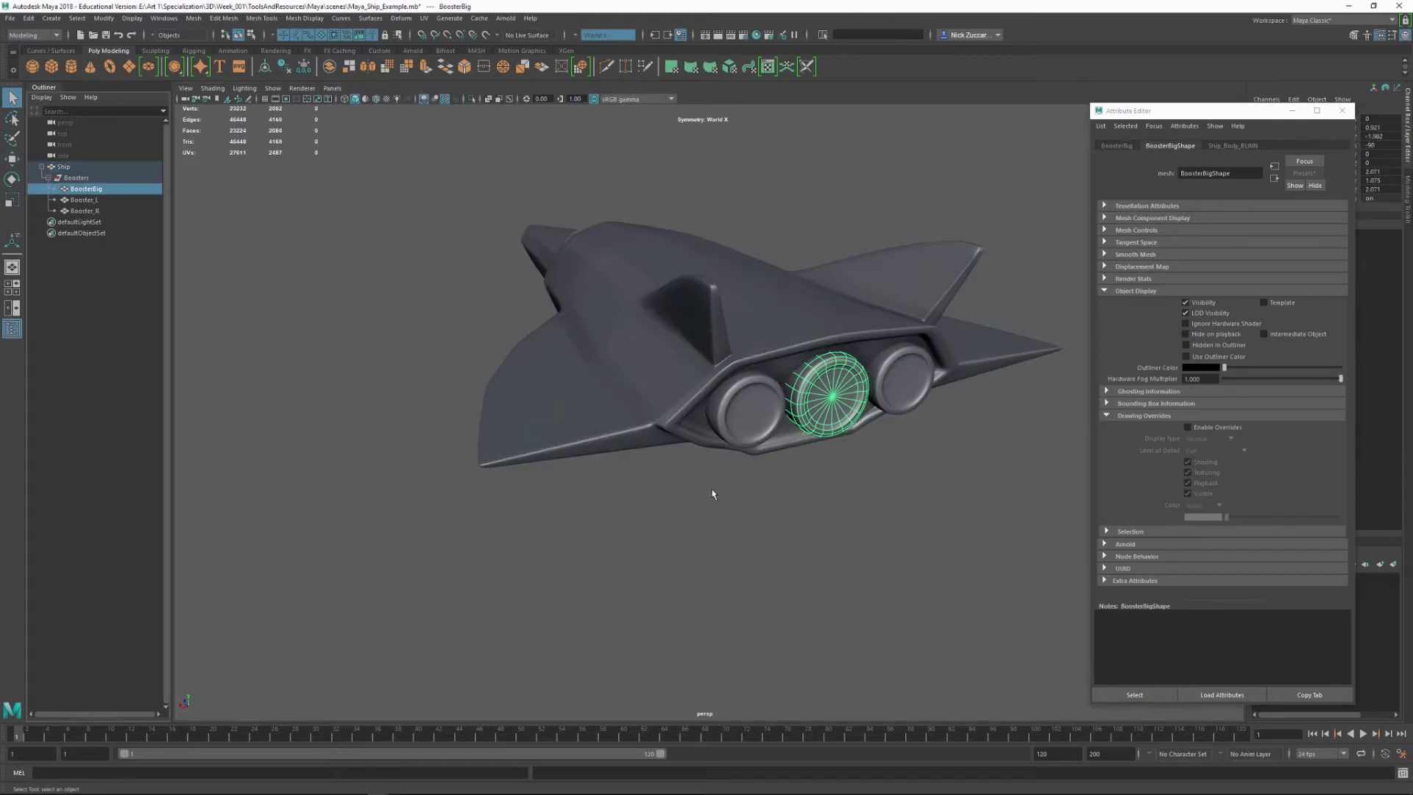
left_click(706, 525)
left_click(747, 409)
left_click(814, 396)
left_click(903, 375)
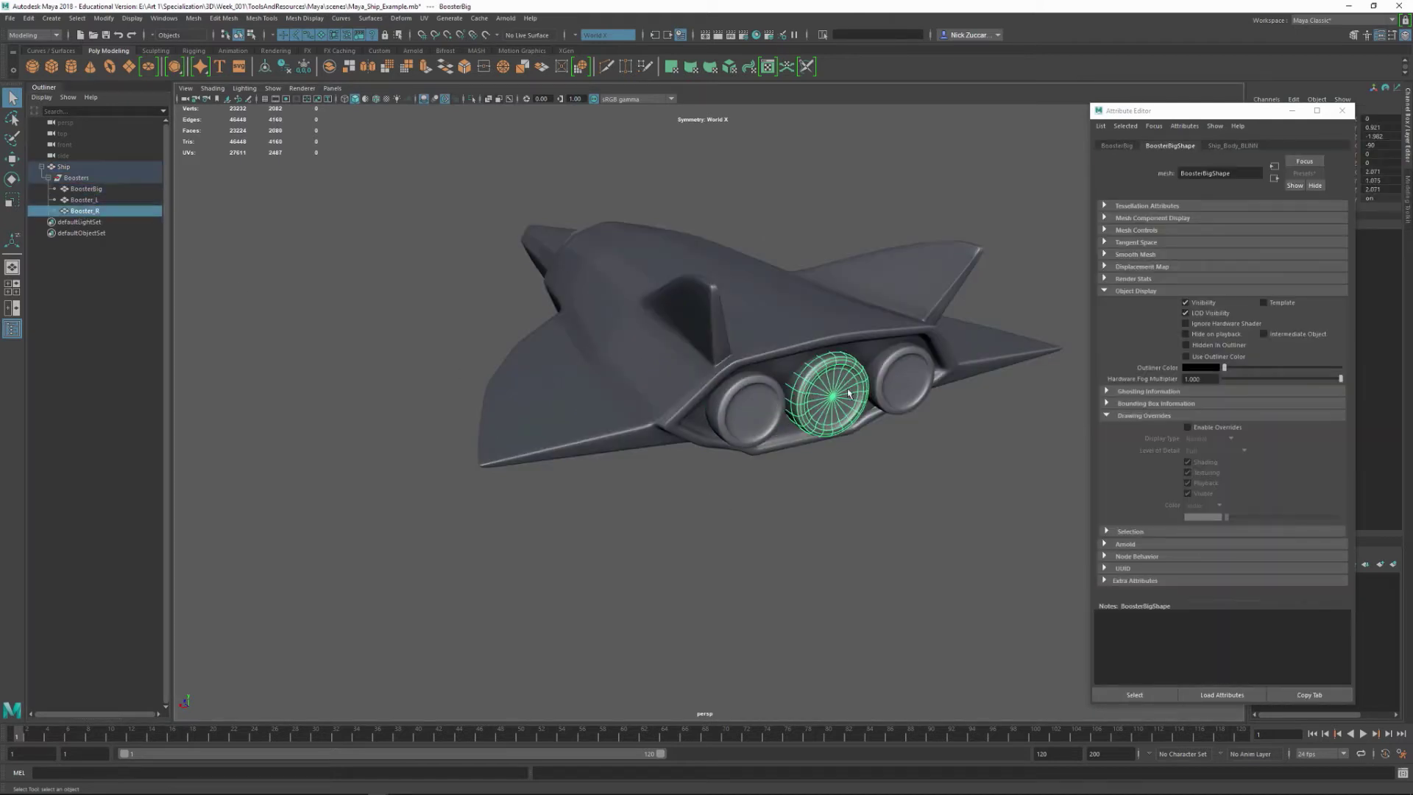
left_click(825, 392, "shift")
left_click(649, 530)
left_click(752, 416)
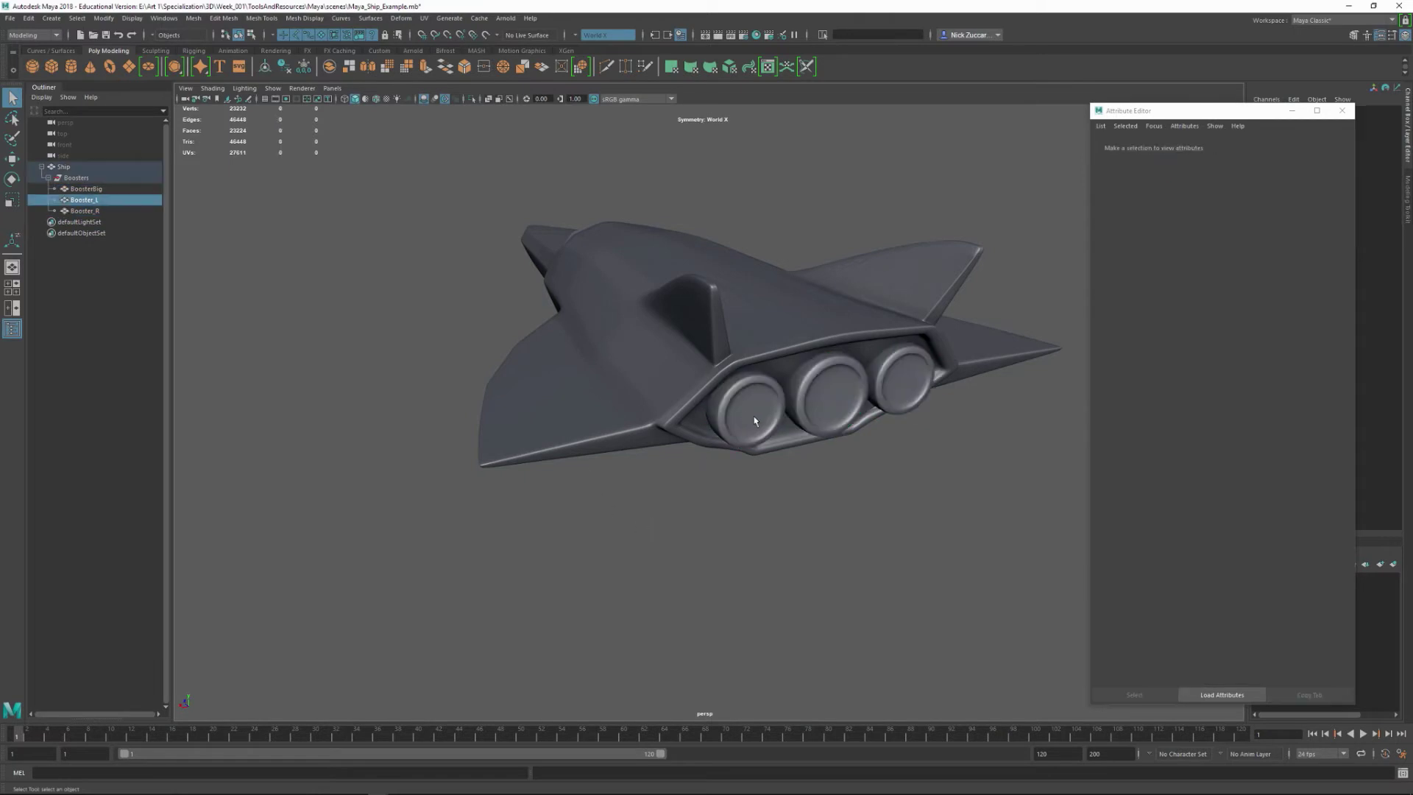
left_click(836, 406, "shift")
left_click(916, 383, "shift")
left_click(880, 421, "shift")
left_click(803, 465)
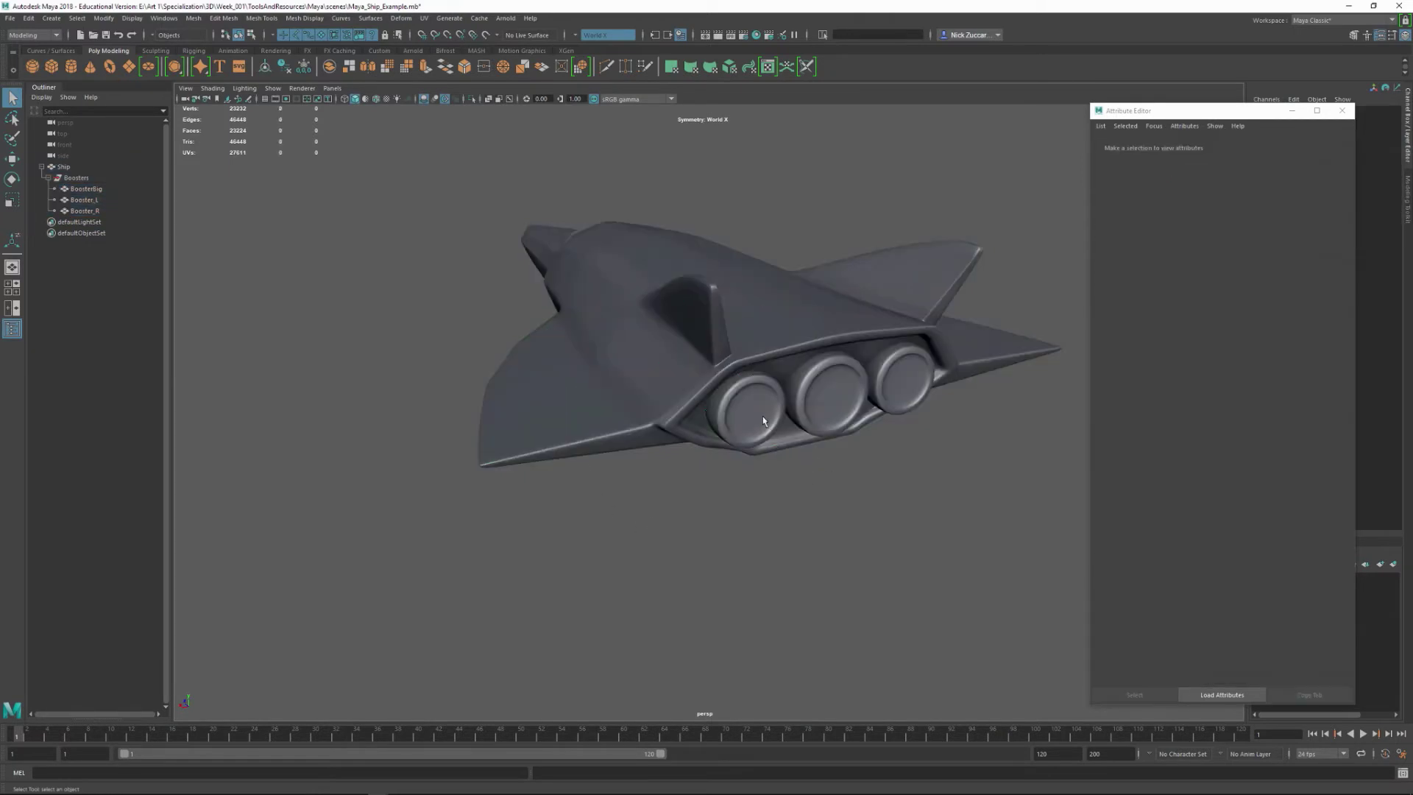
- Assign the existing Ship_Body_BLINN material to all three boosters together and check them from directly behind the ship
left_click(762, 417)
left_click(832, 398, "shift")
left_click(882, 400, "shift")
left_click_drag(740, 502, 776, 448, "alt")
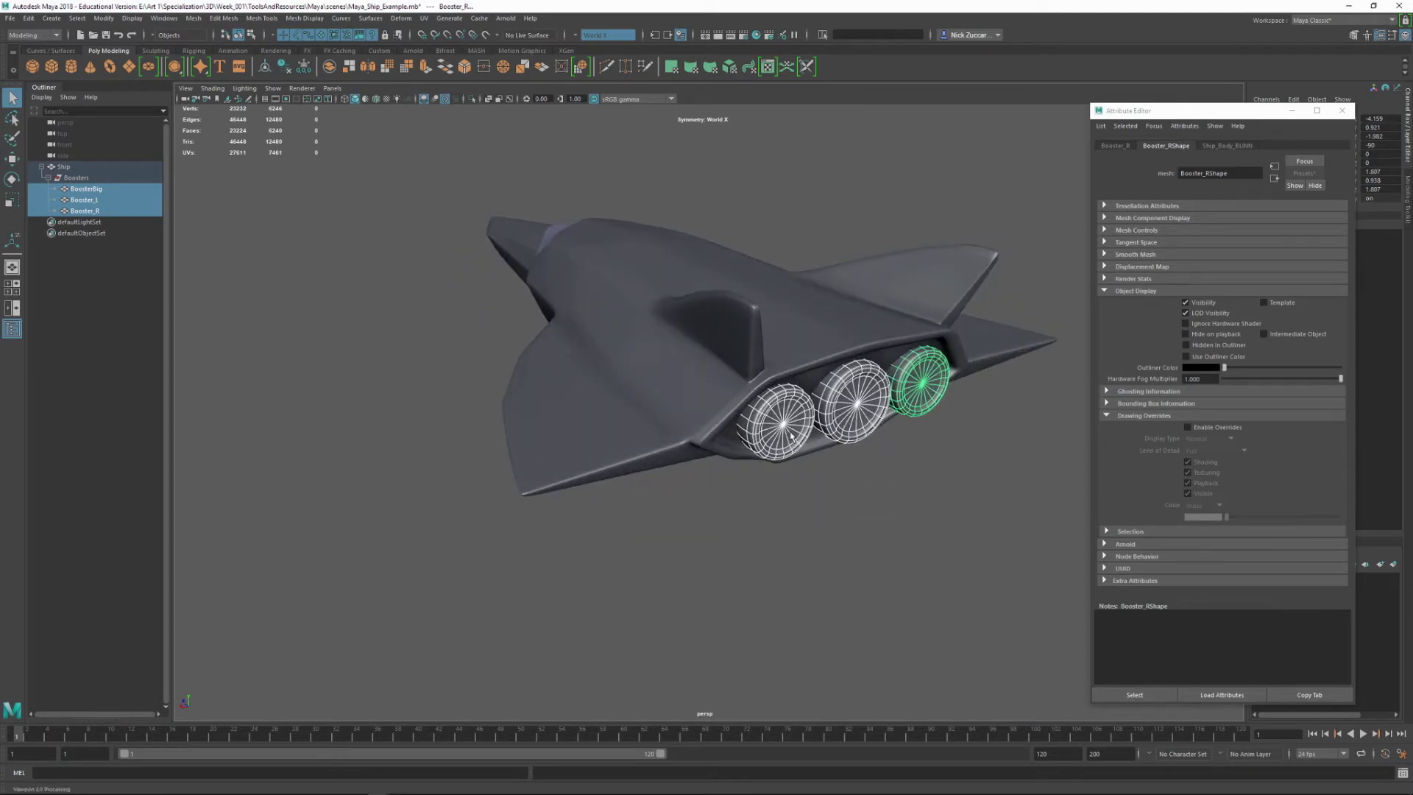
right_click(792, 436)
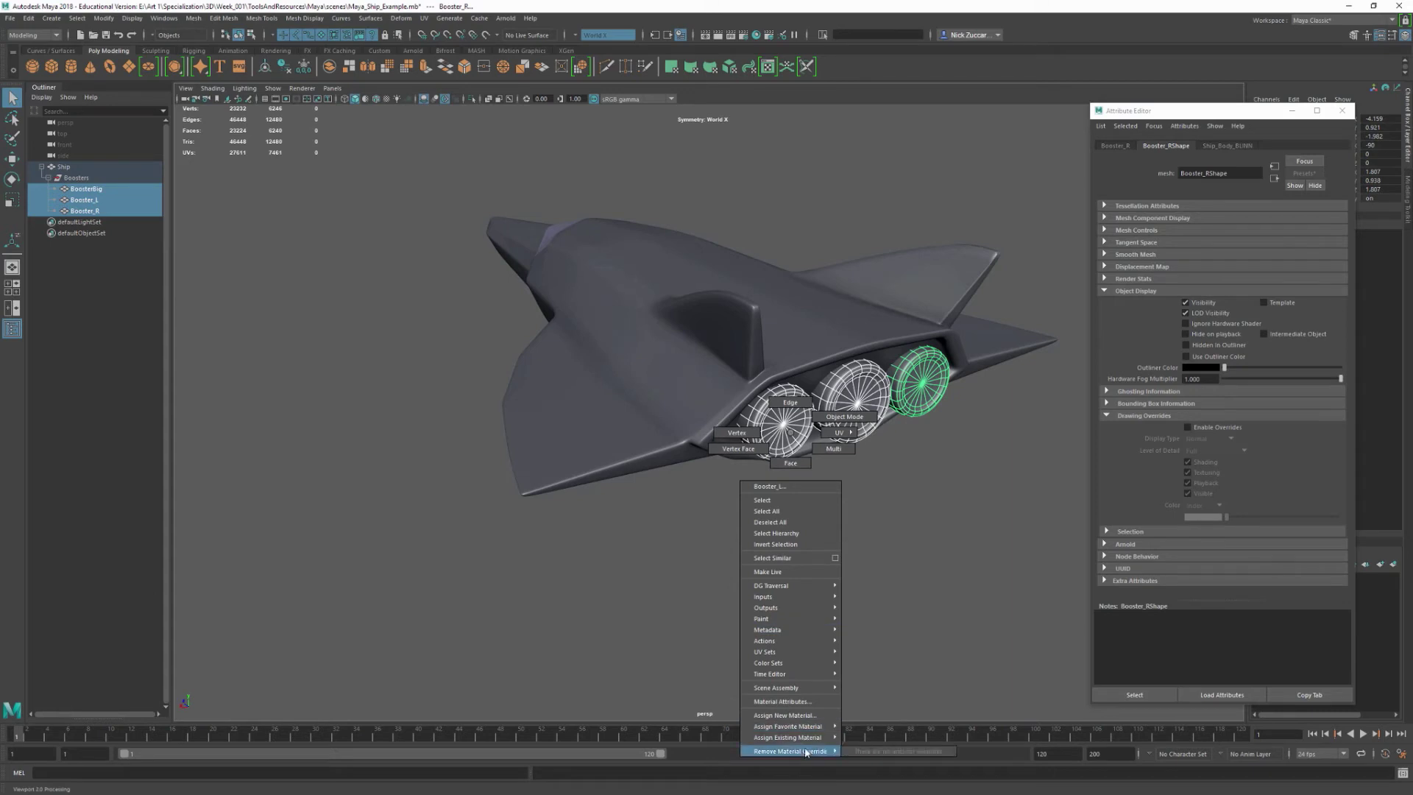
mouse_move(808, 738)
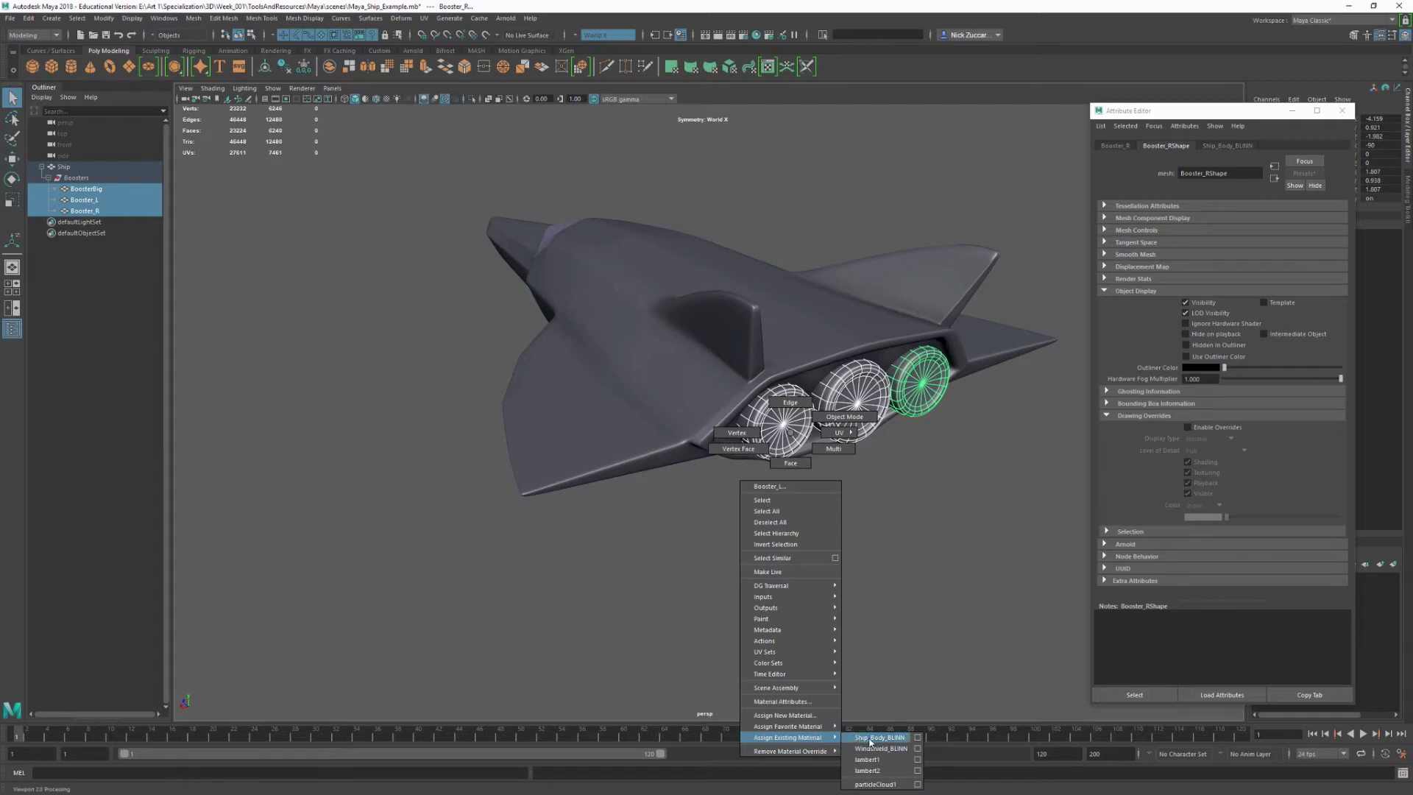
left_click(876, 737)
left_click(839, 567)
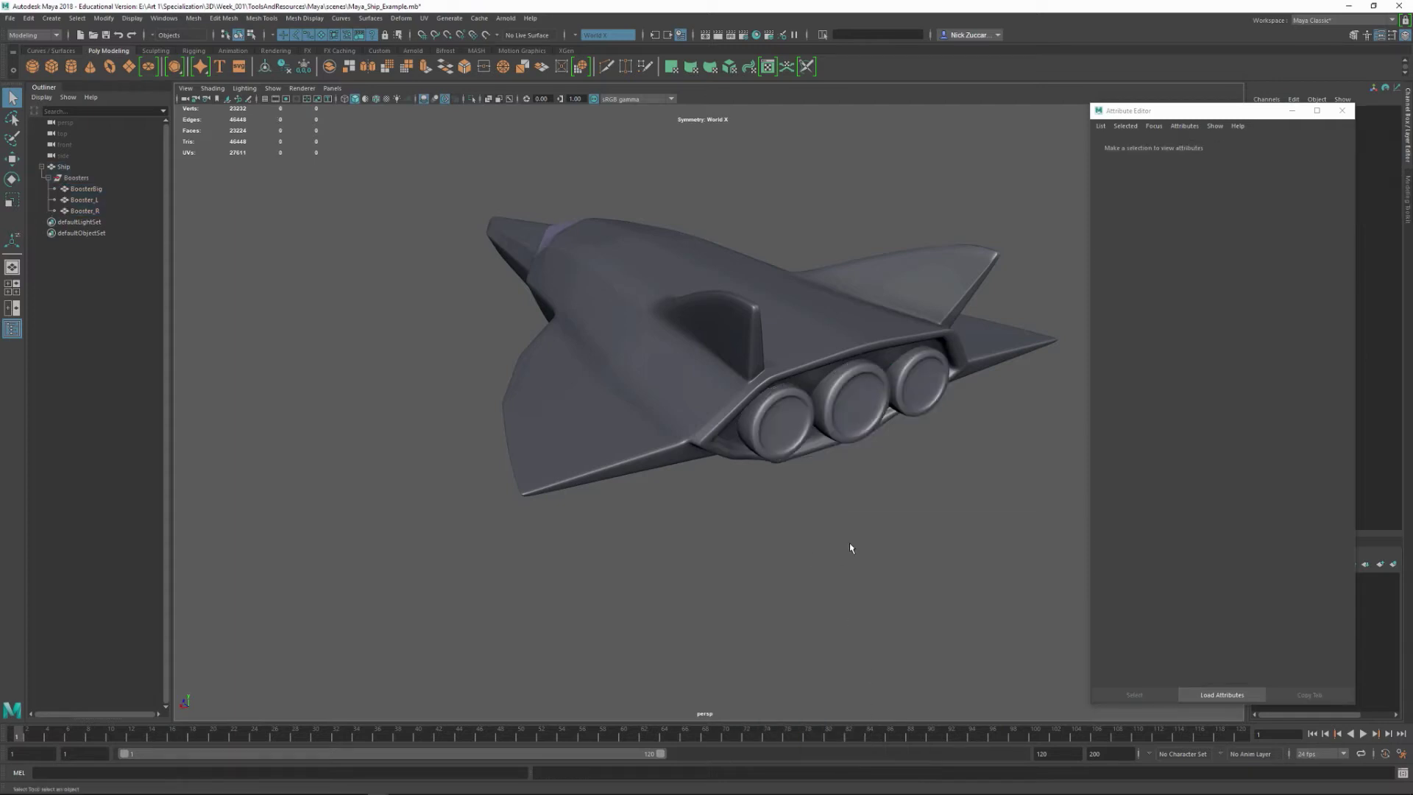
left_click_drag(849, 542, 779, 439, "alt")
right_click_drag(780, 439, 788, 479, "alt")
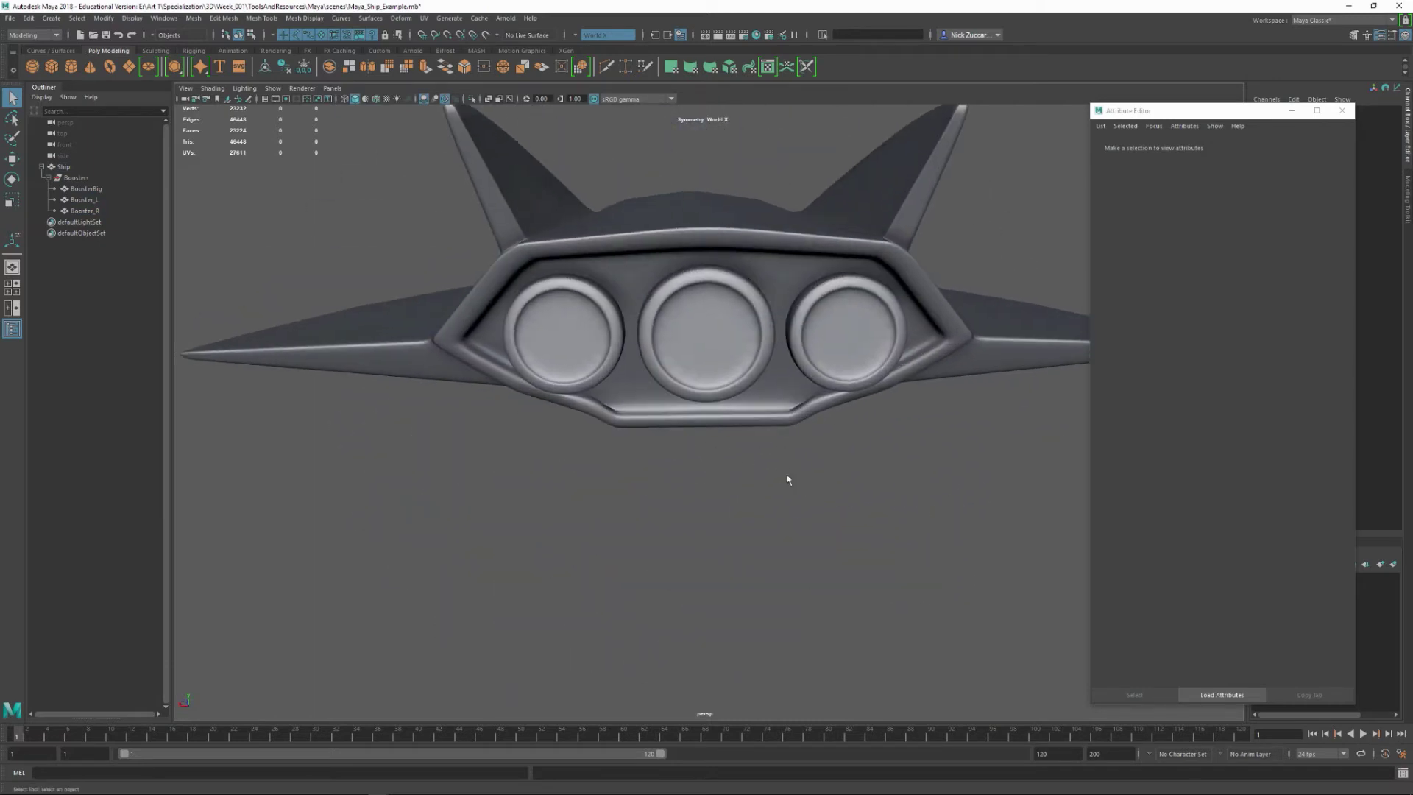
- Open the Hypershade and list the Maya surface materials available for creation
left_click_drag(788, 479, 803, 532, "alt")
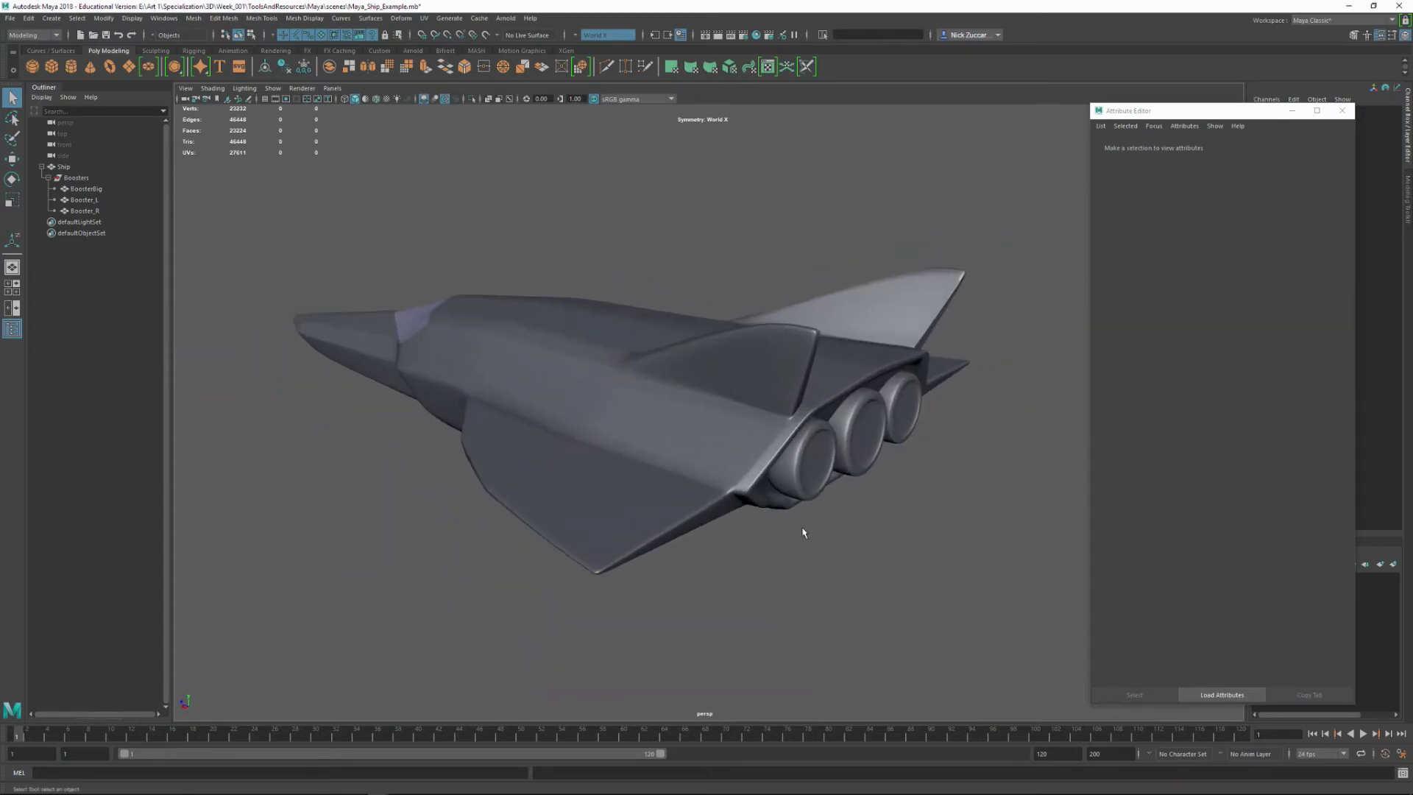
left_click(159, 19)
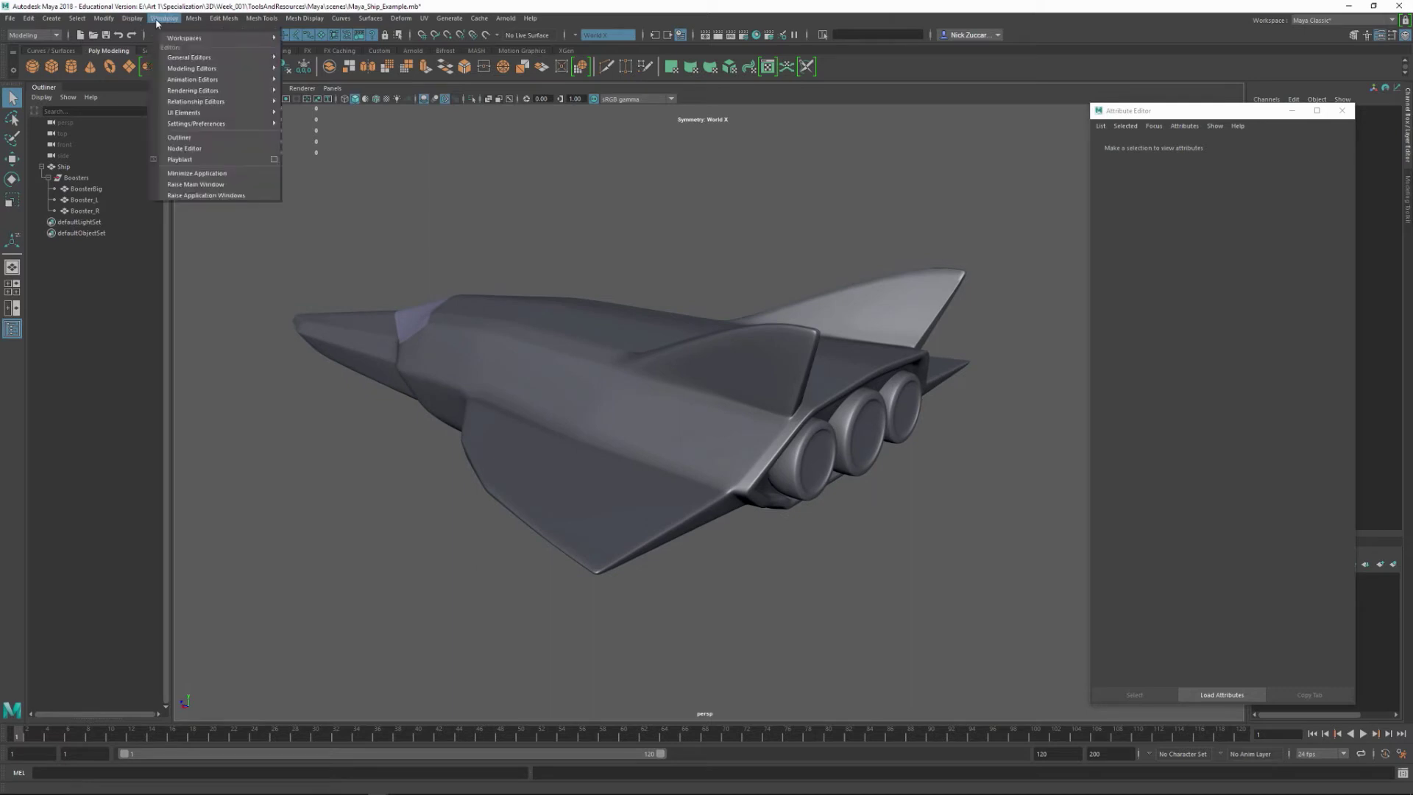
mouse_move(190, 94)
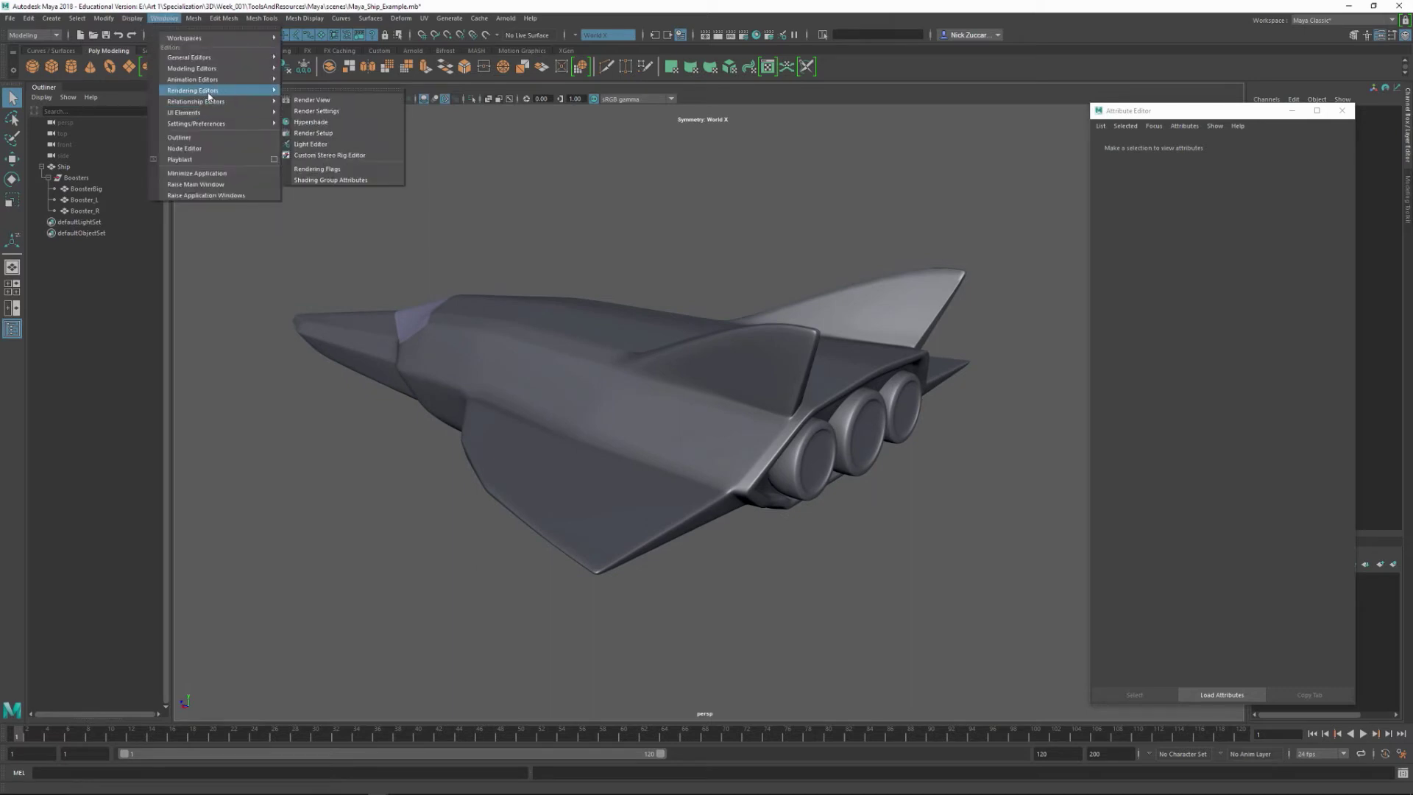
left_click(337, 123)
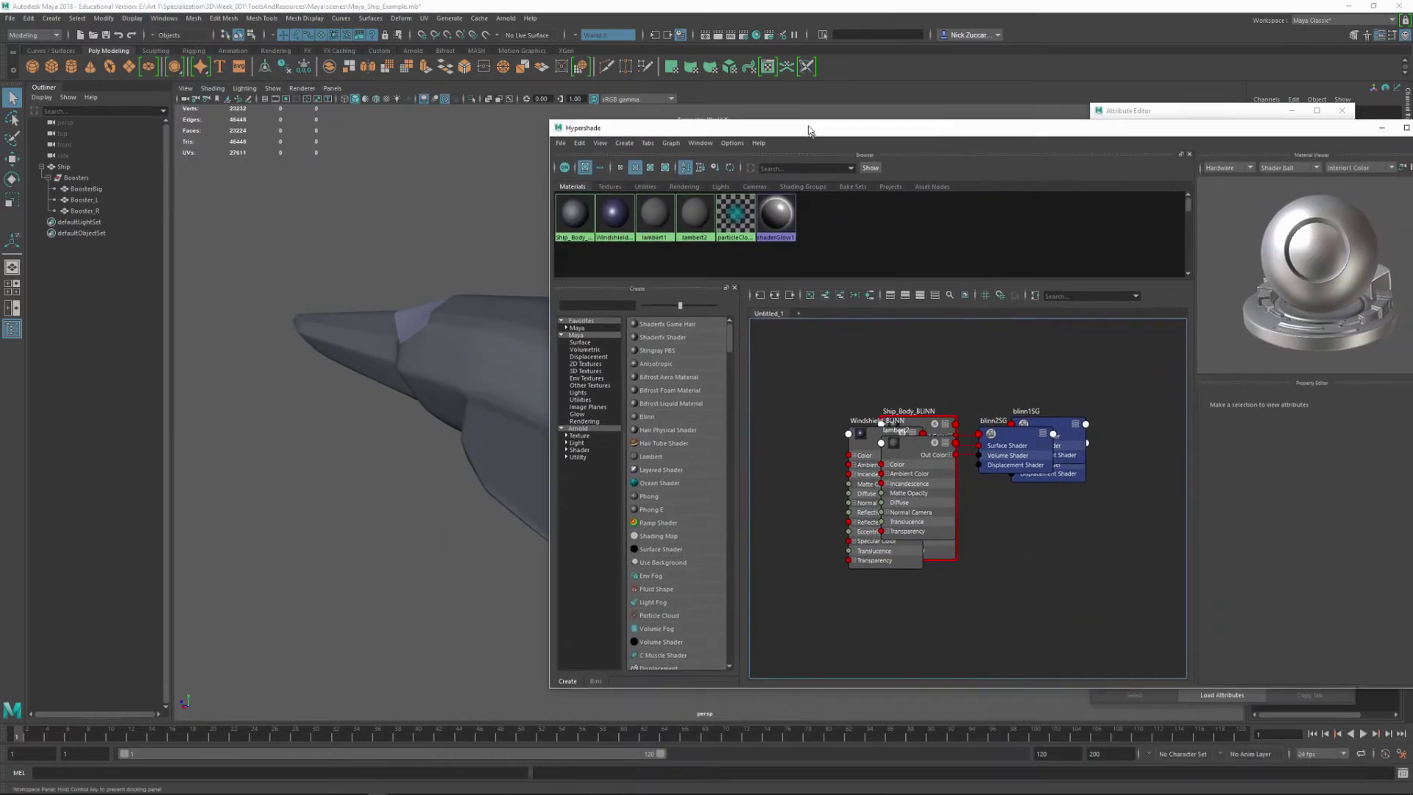
left_click(579, 340)
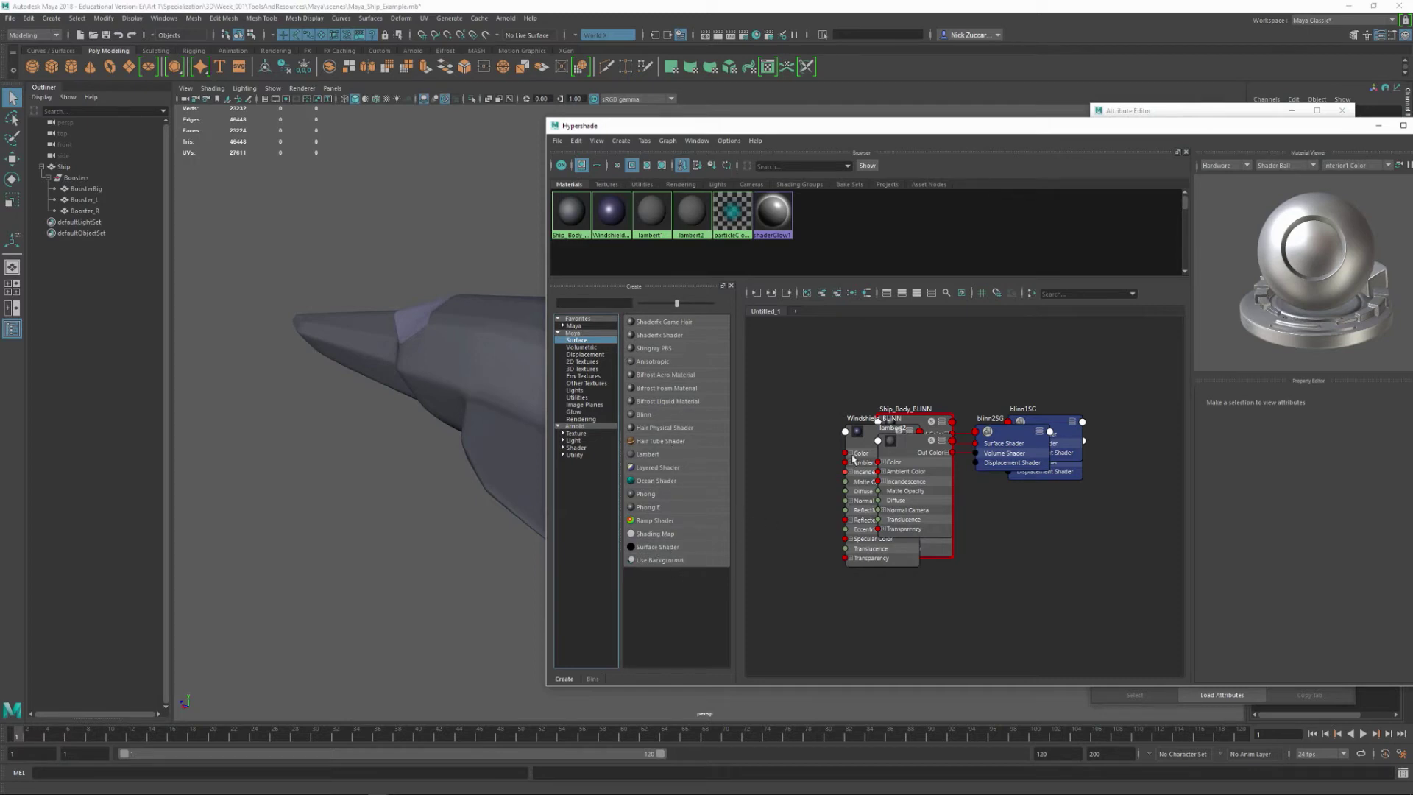
- Spread out the overlapping material and shading group nodes in the Hypershade graph so each network is clearly separated
left_click_drag(863, 437, 786, 516)
left_click_drag(912, 446, 961, 571)
left_click_drag(1002, 456, 814, 419)
left_click_drag(925, 443, 939, 432)
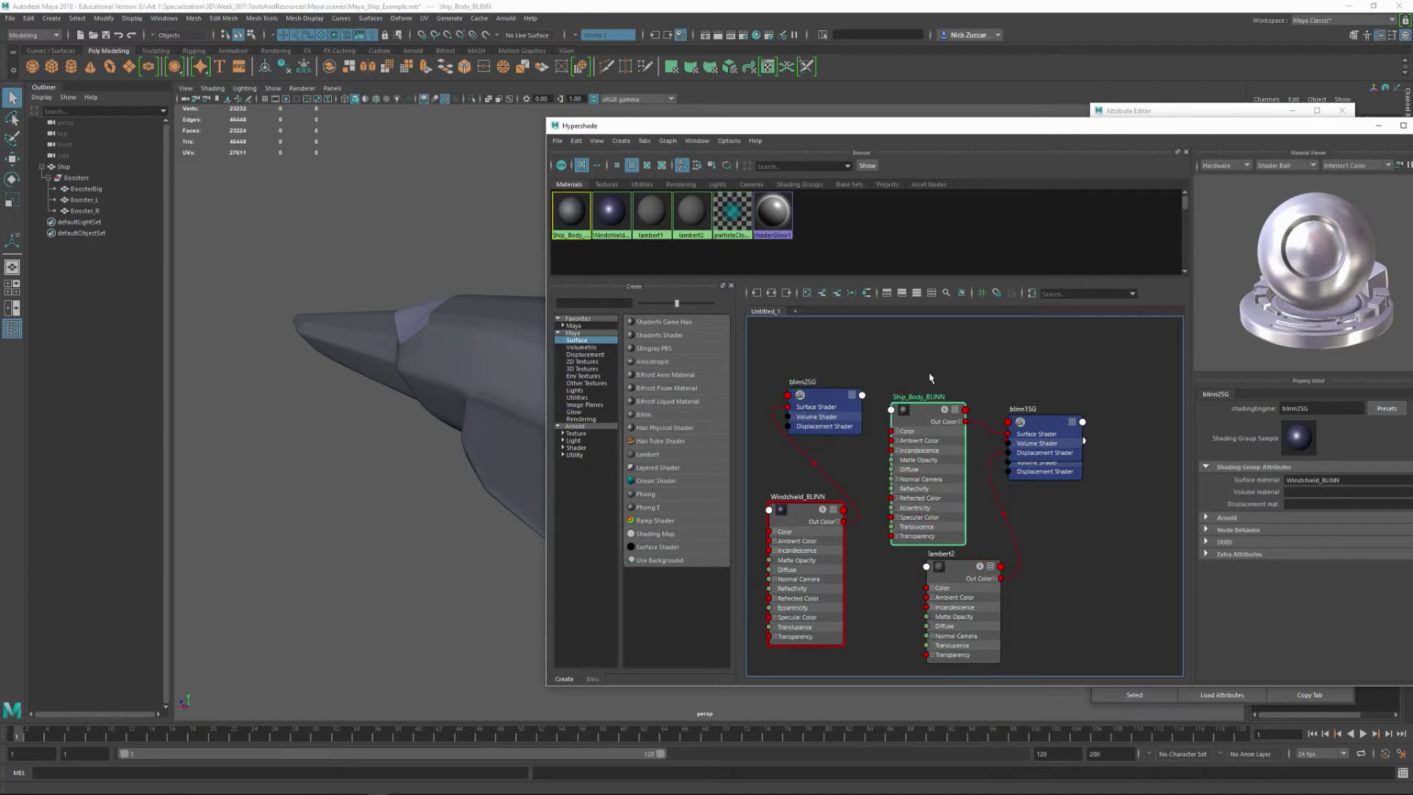
left_click_drag(931, 377, 932, 377)
left_click_drag(1054, 433, 1078, 360)
left_click_drag(1064, 448, 1114, 599)
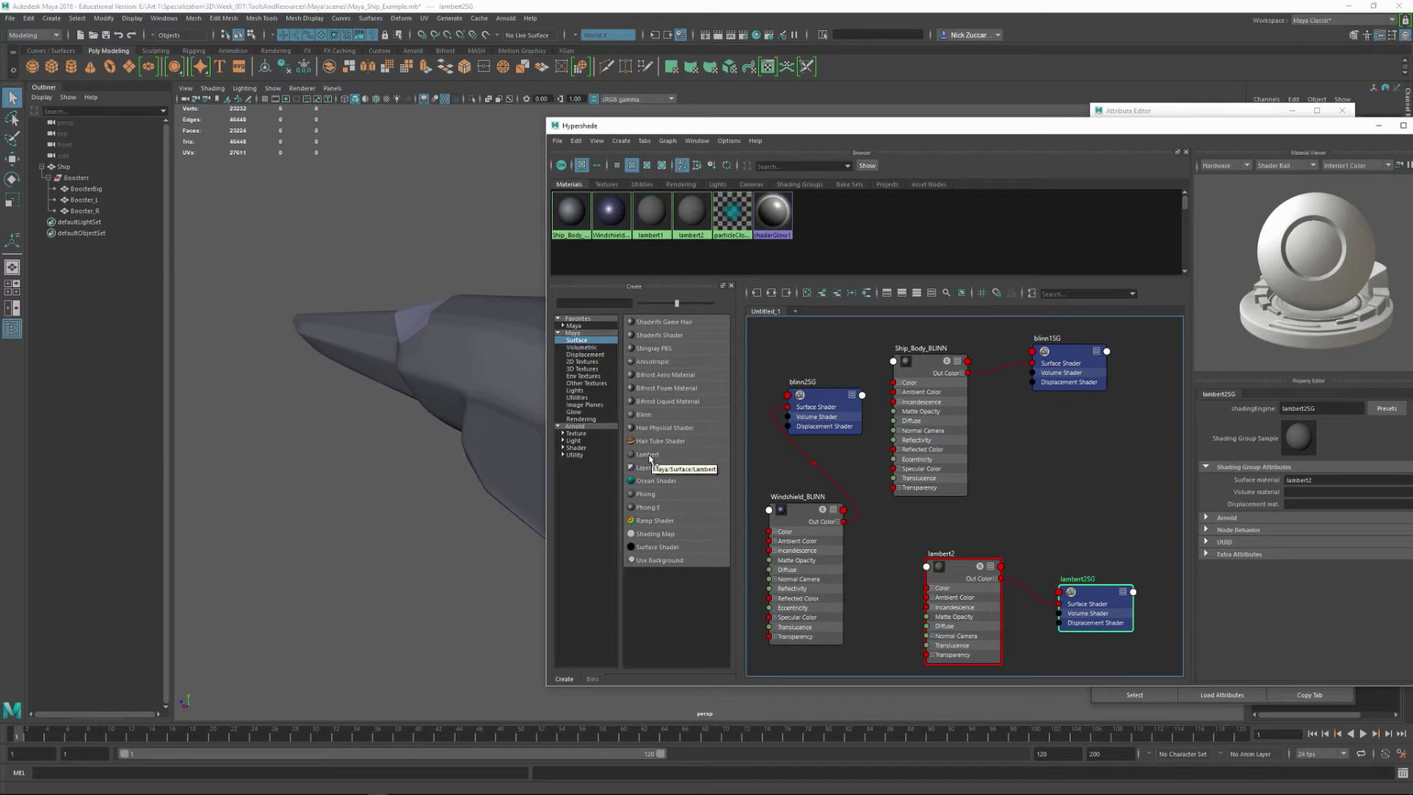
- Select the lambert2 material and rename it Booster_LAM
left_click(691, 213)
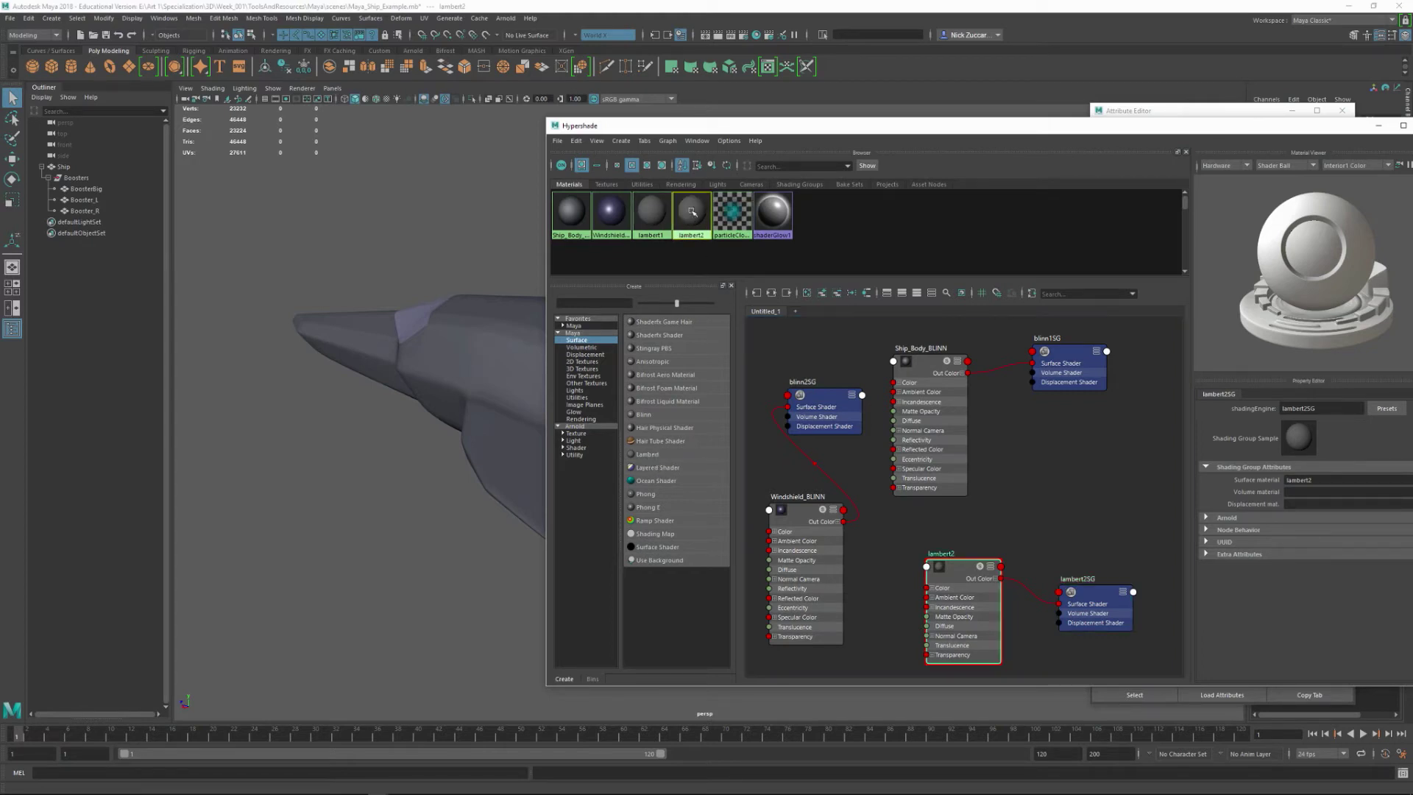
left_click_drag(904, 127, 540, 115)
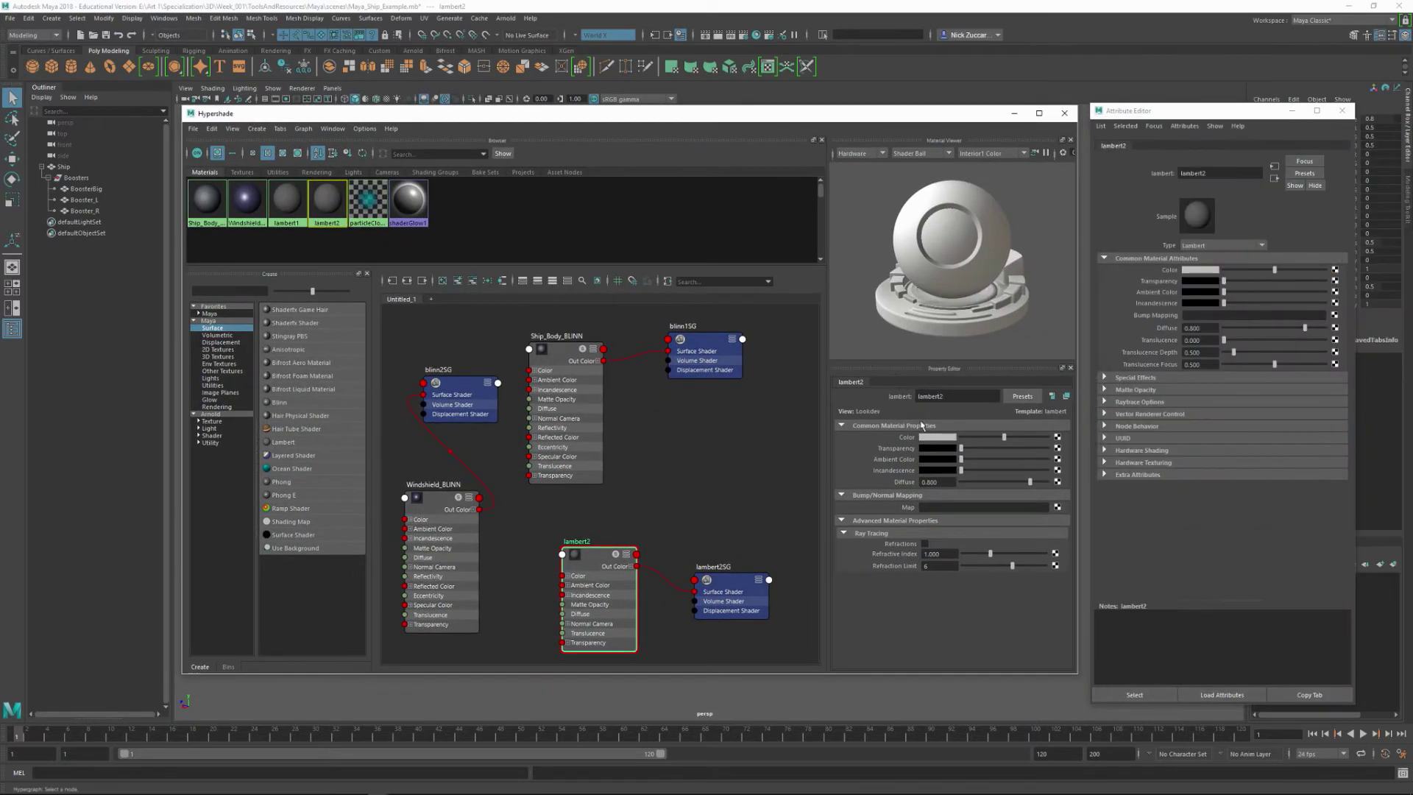
double_click(920, 396)
type("Moster")
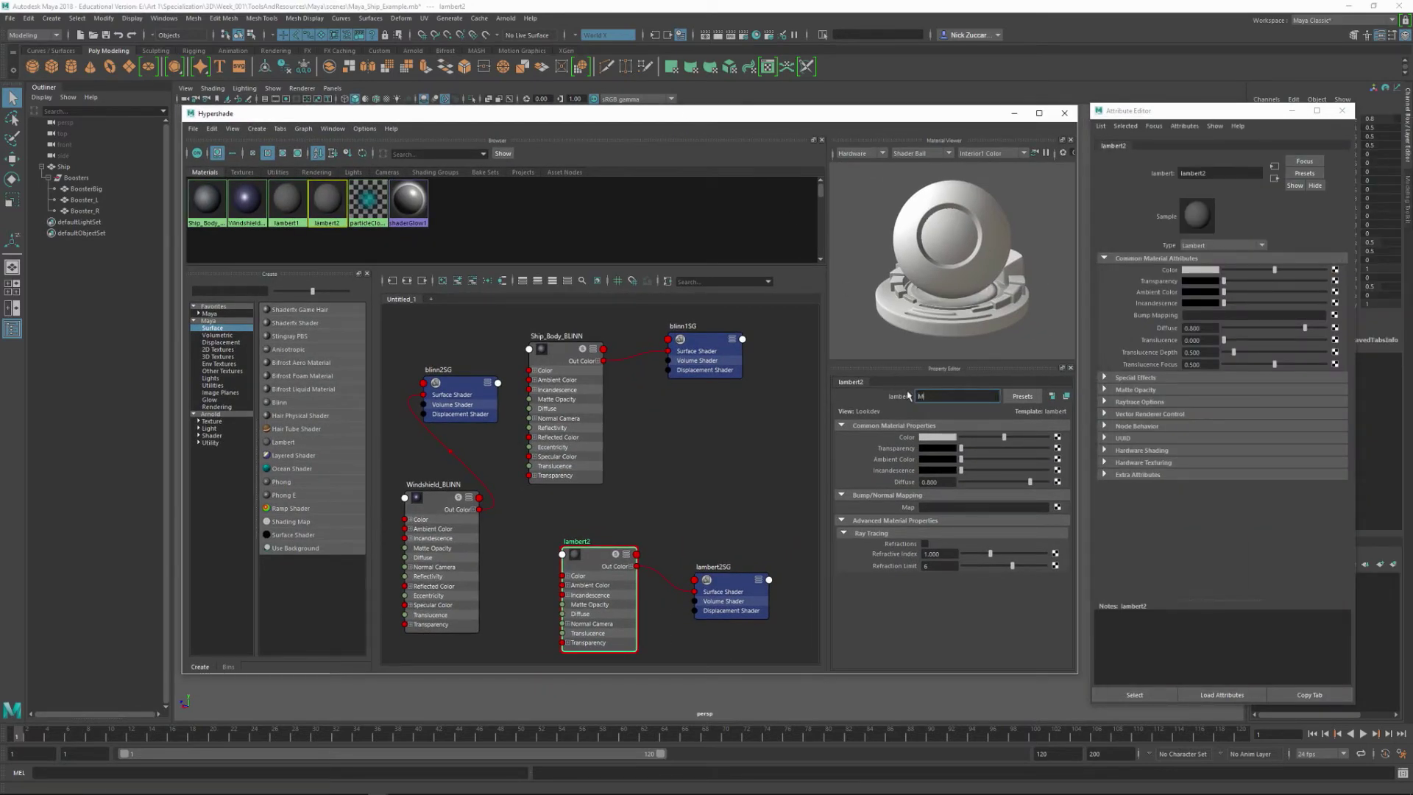
key("BackSpace")
type("Booster_LAM")
key("Return")
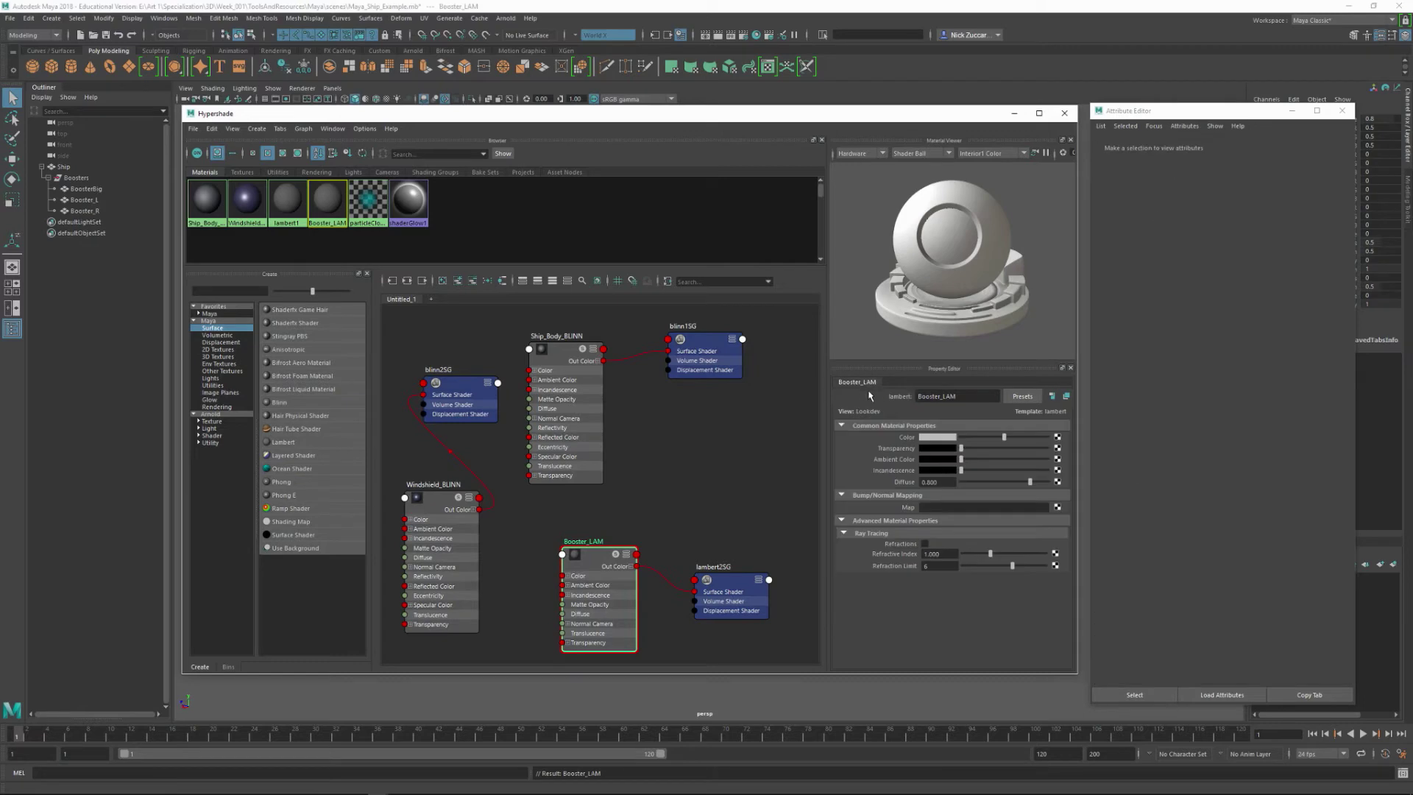
- Set the Booster_LAM color to a fully saturated, bright red with a slight orange tint
left_click(946, 437)
left_click(901, 427)
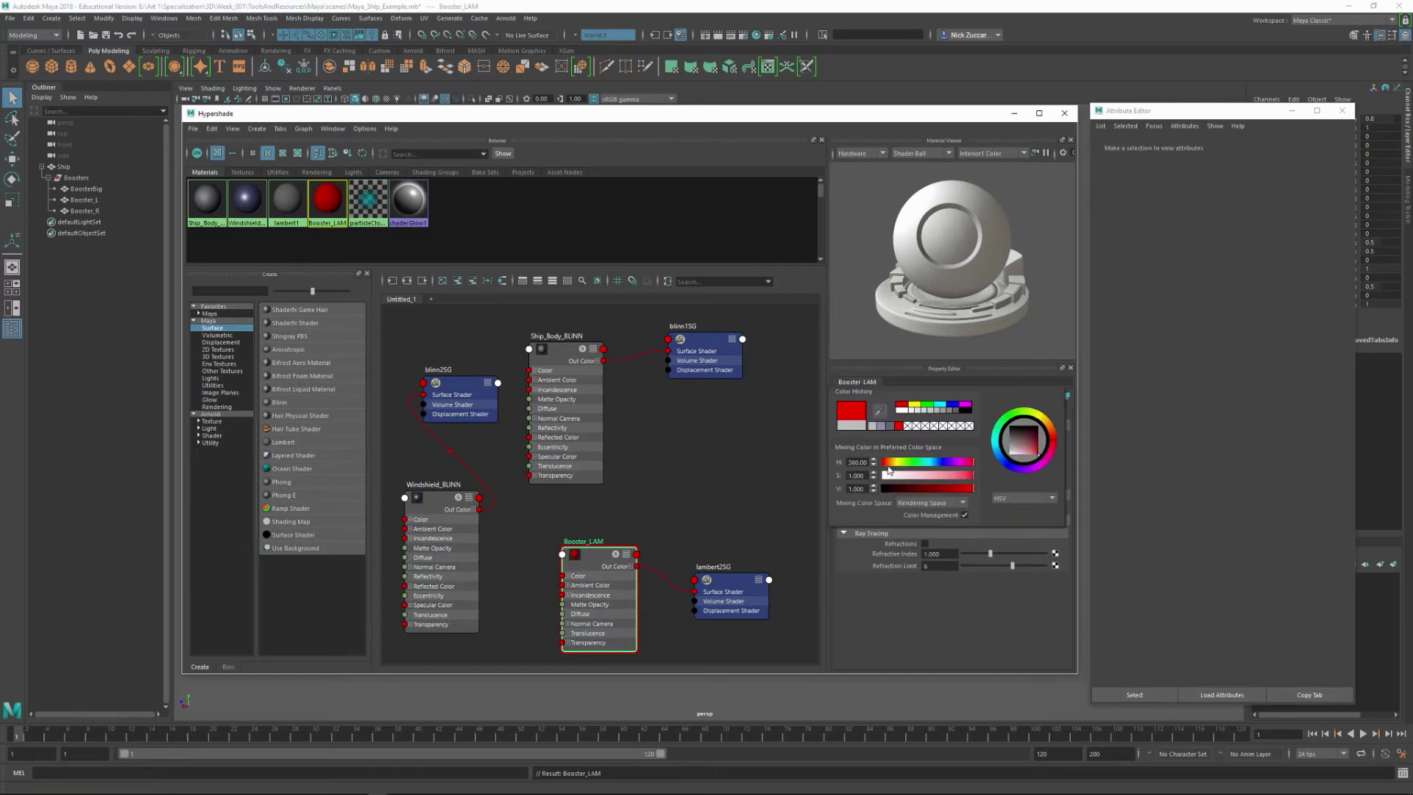
left_click_drag(1043, 445, 1051, 444)
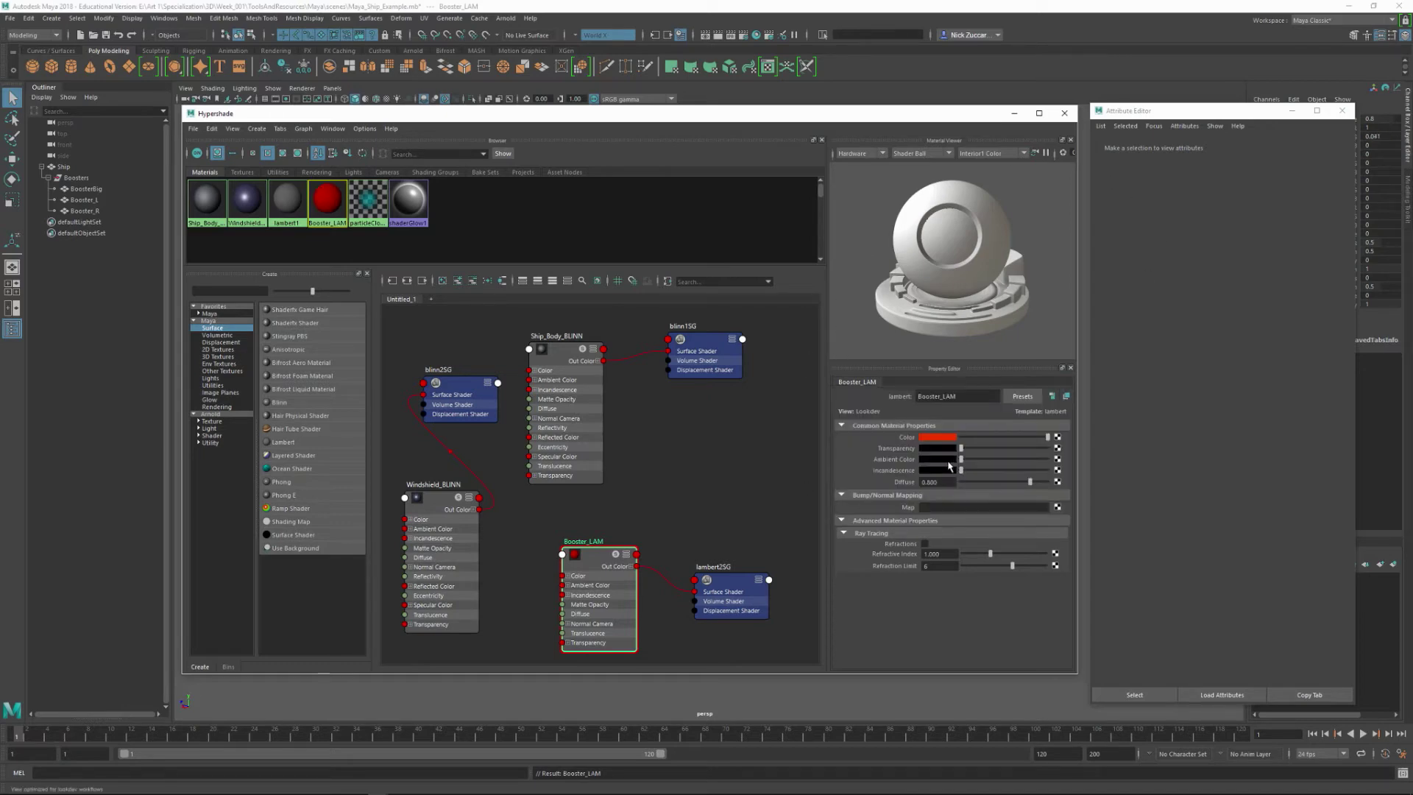
- Give Booster_LAM a red incandescence tint
left_click_drag(960, 470, 996, 469)
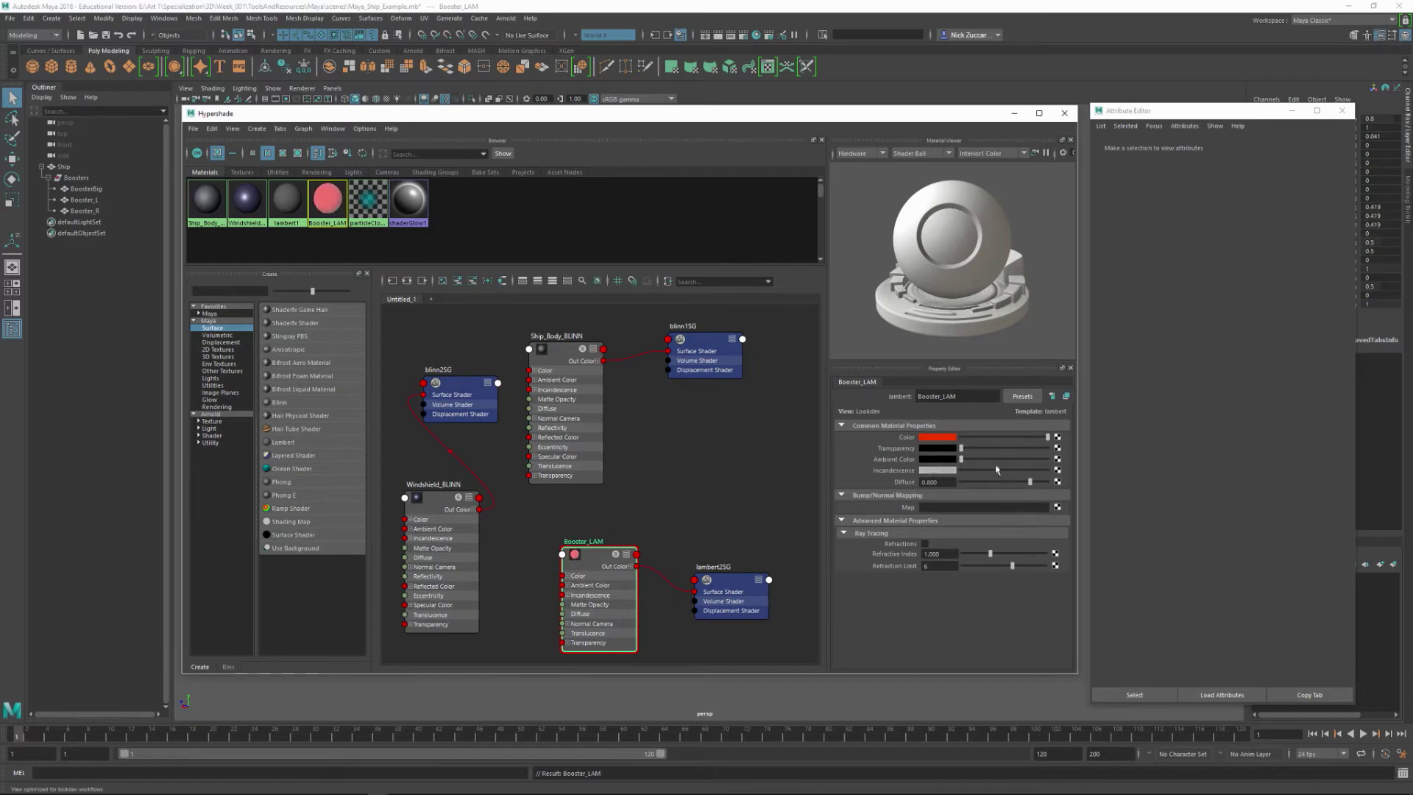
left_click(933, 472)
left_click(894, 465)
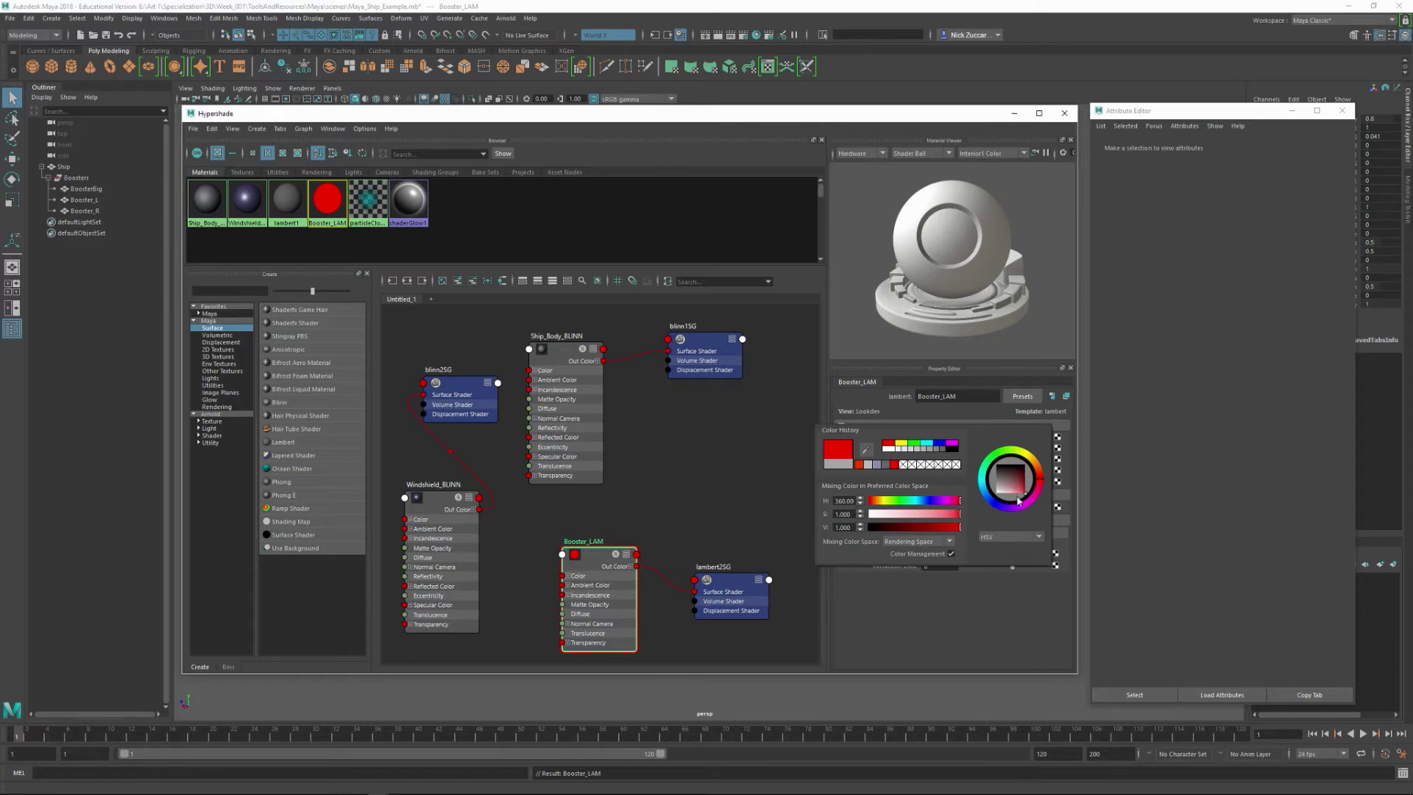
left_click_drag(1039, 483, 1035, 476)
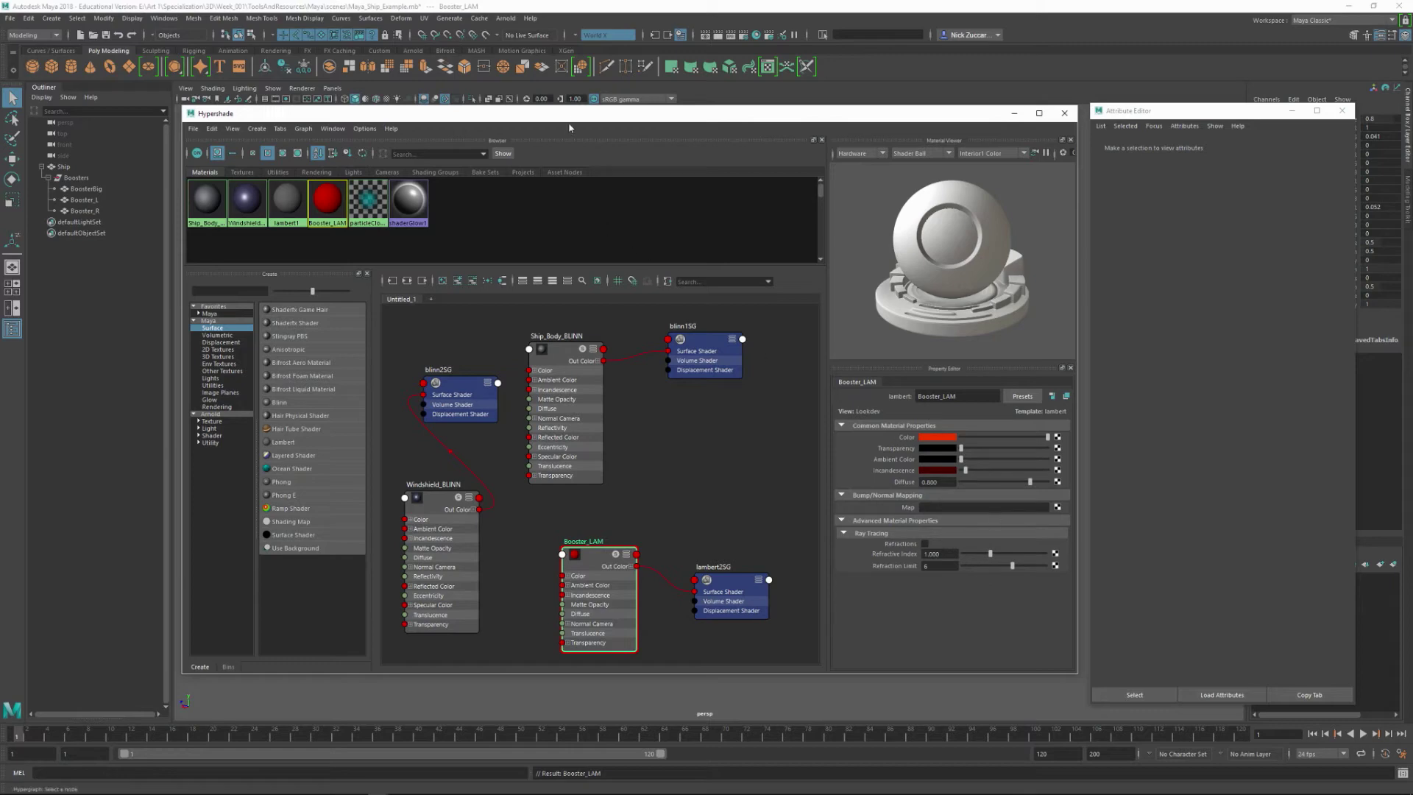
- Uncover the ship's rear and select Booster_L's inner cap faces by converting its centre vertex to faces
left_click_drag(582, 117, 725, 512)
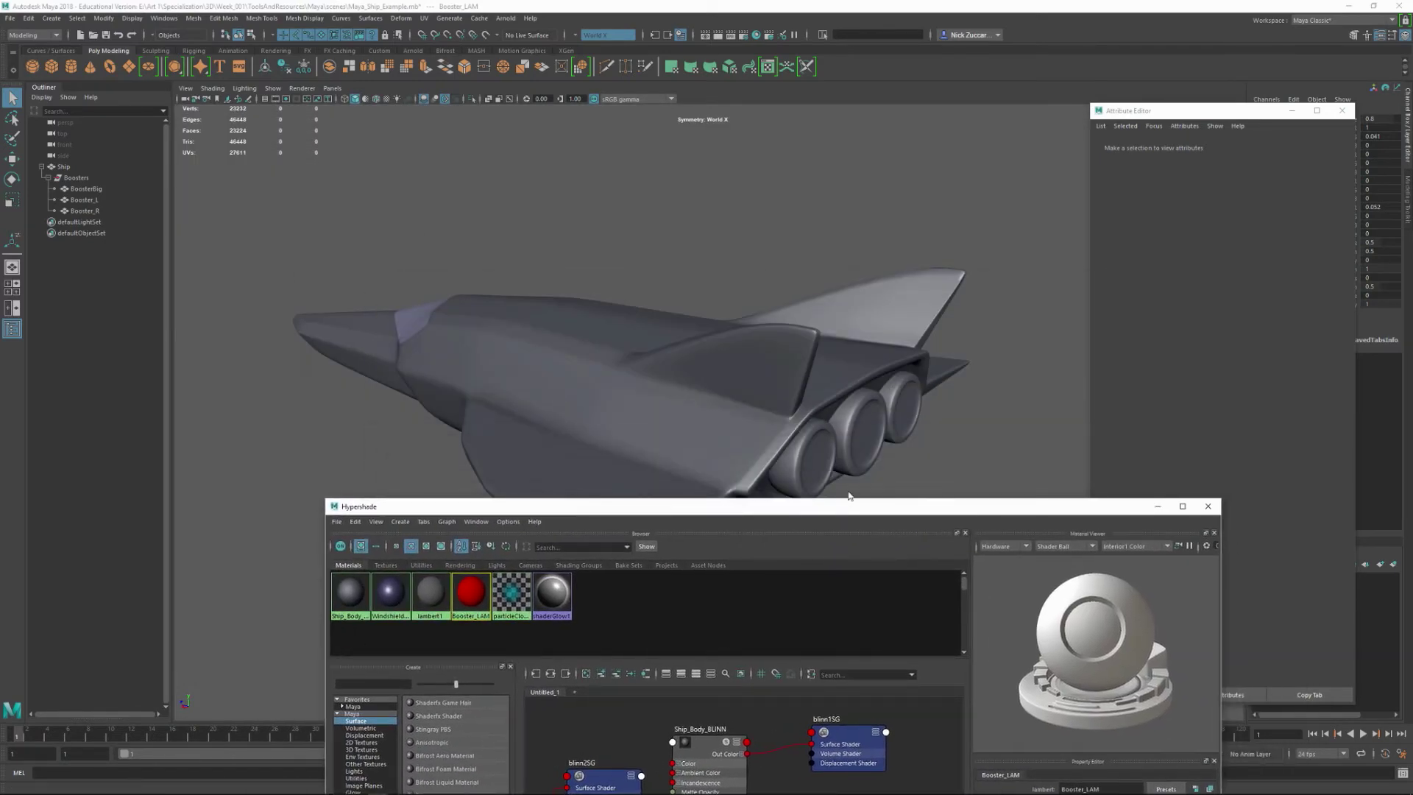
left_click_drag(849, 496, 839, 508)
middle_click_drag(812, 456, 798, 340, "alt")
left_click_drag(797, 341, 684, 347, "alt")
left_click(619, 293)
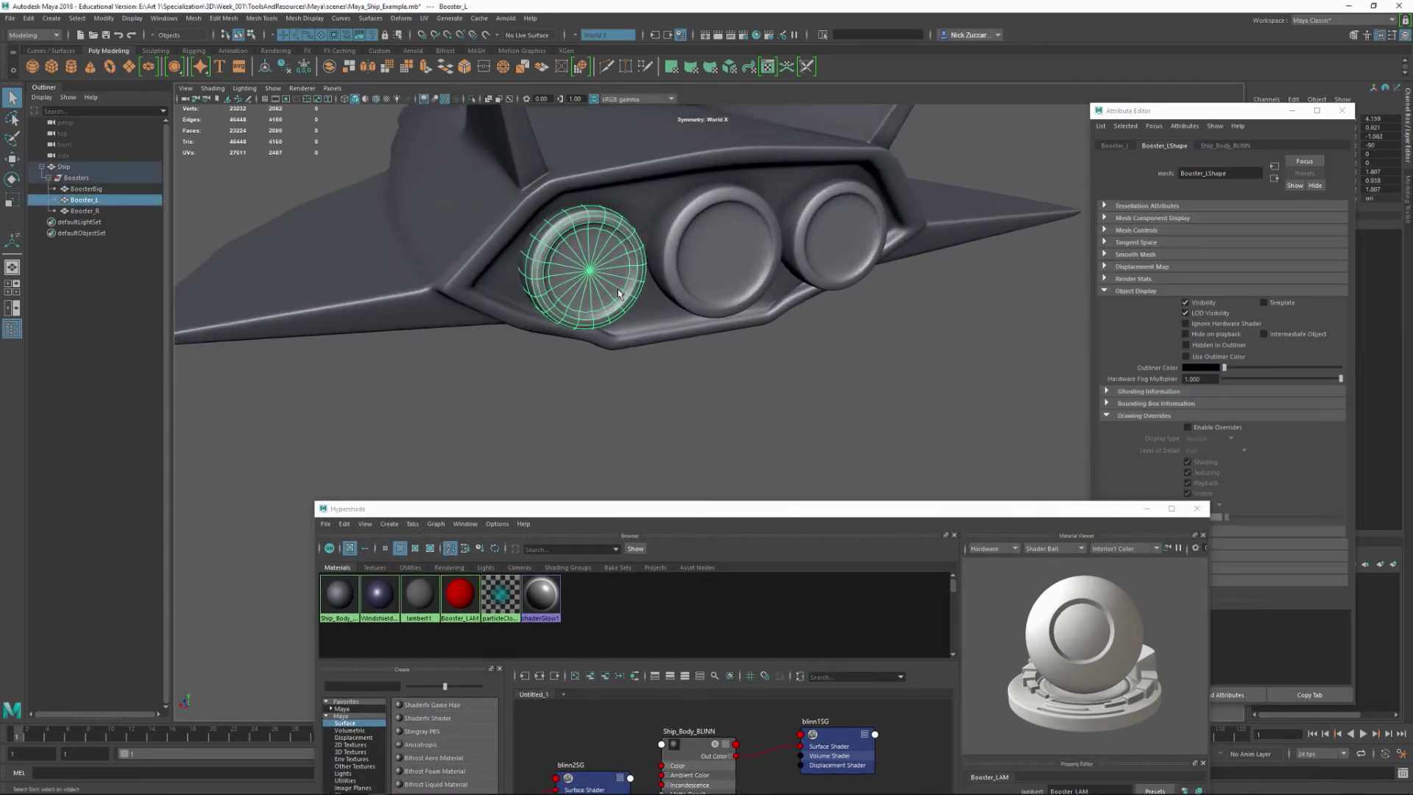
key("F9")
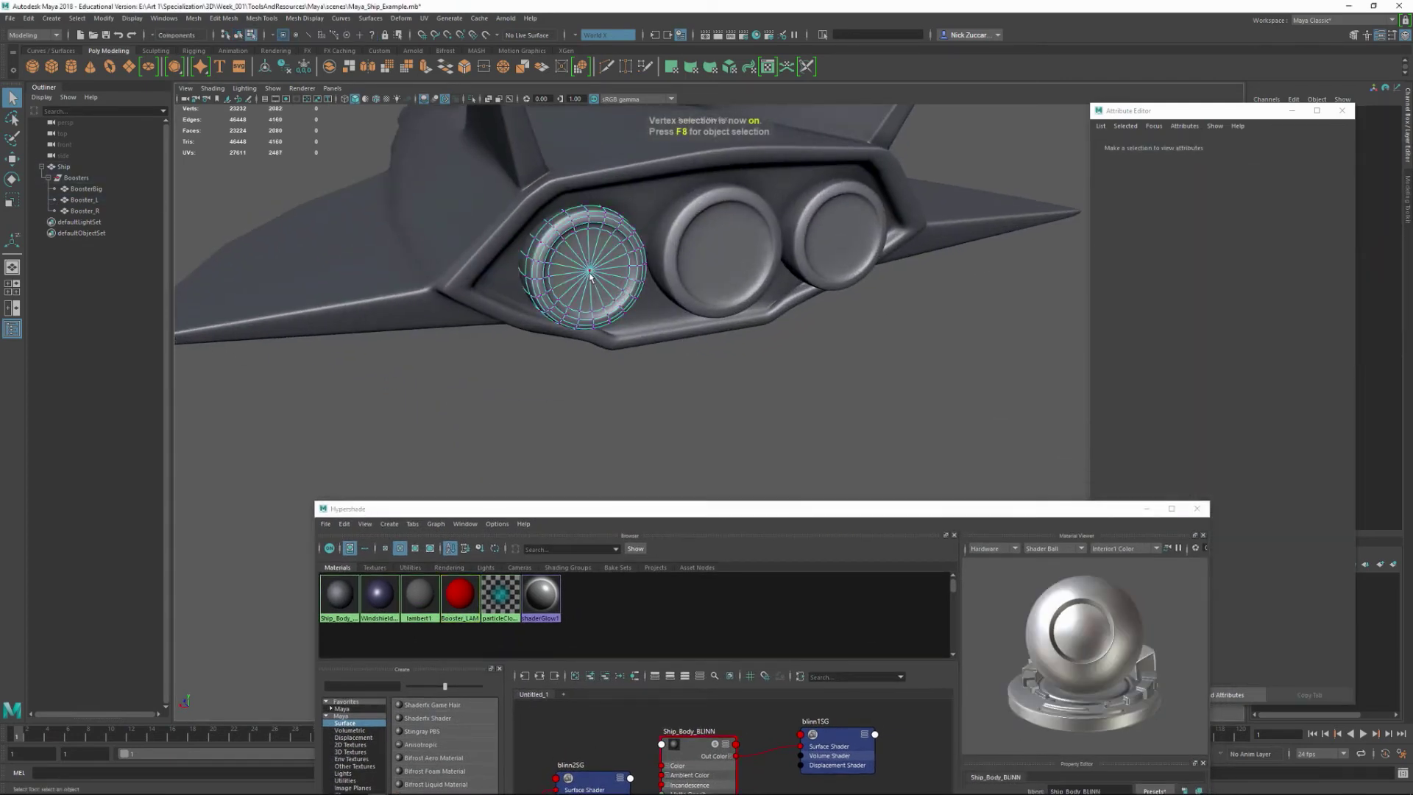
right_click_drag(592, 274, 592, 274)
left_click(607, 301)
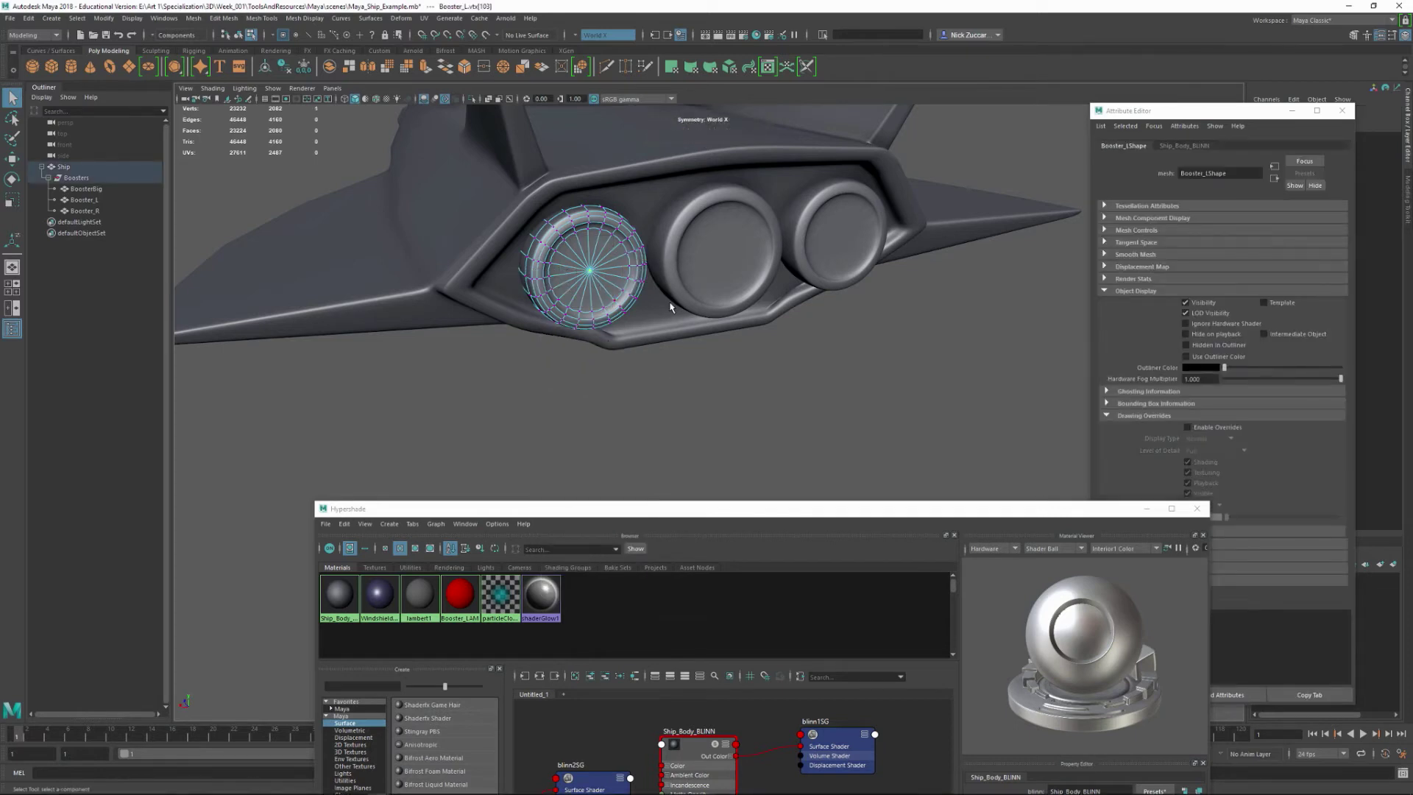
middle_click_drag(671, 307, 762, 386, "alt")
left_click_drag(762, 386, 726, 379, "alt")
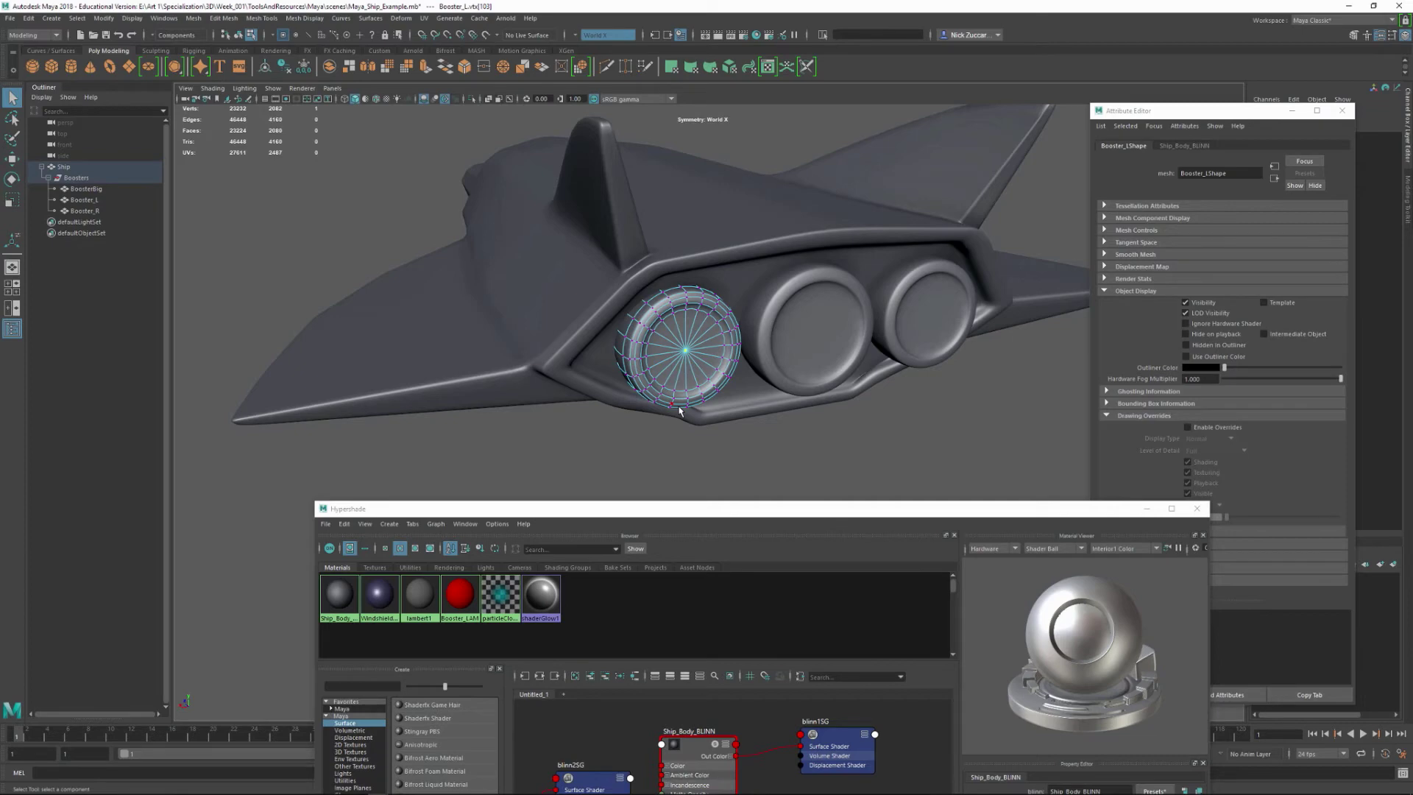
key("F11")
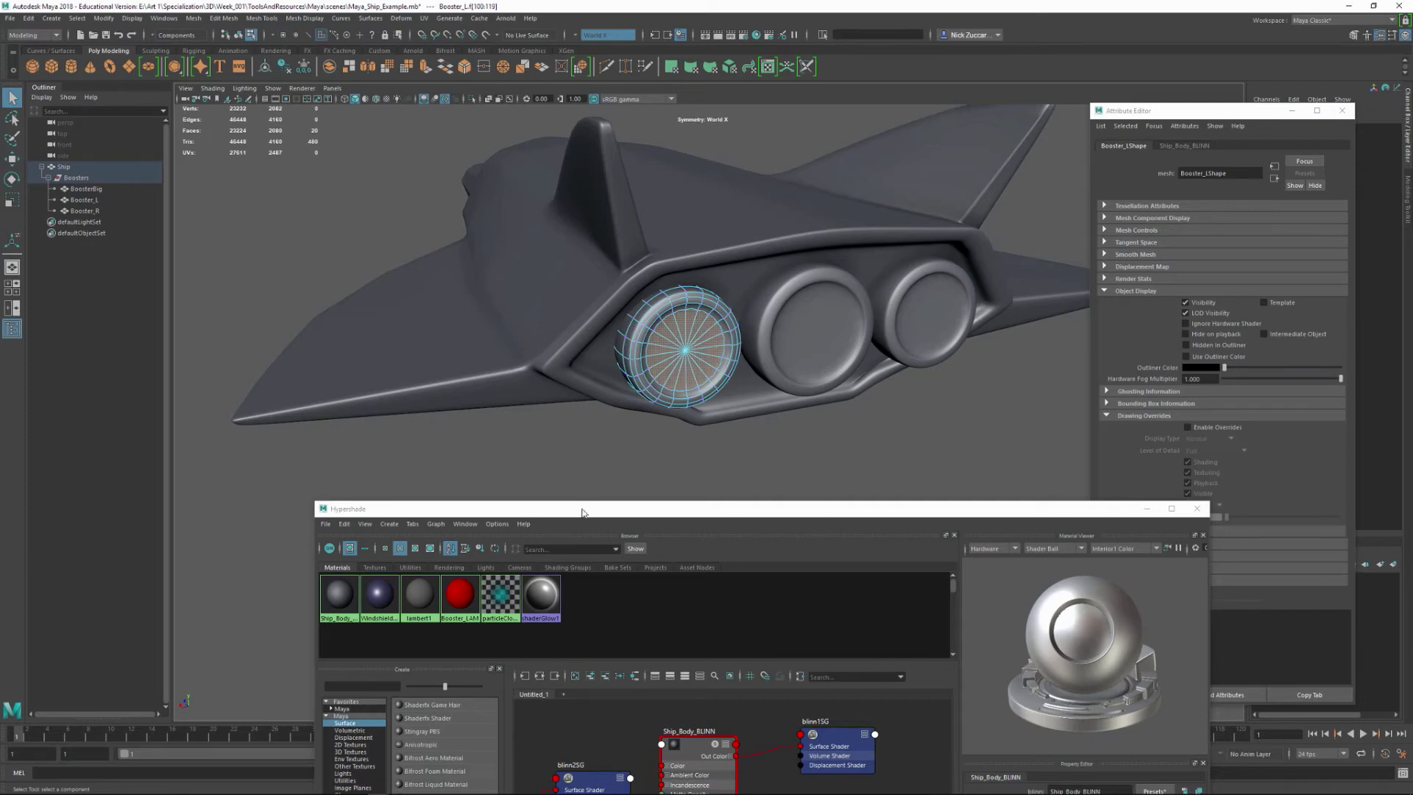
- Assign Booster_LAM to the selected cap faces of Booster_L
left_click_drag(582, 513, 663, 478)
right_click(537, 559)
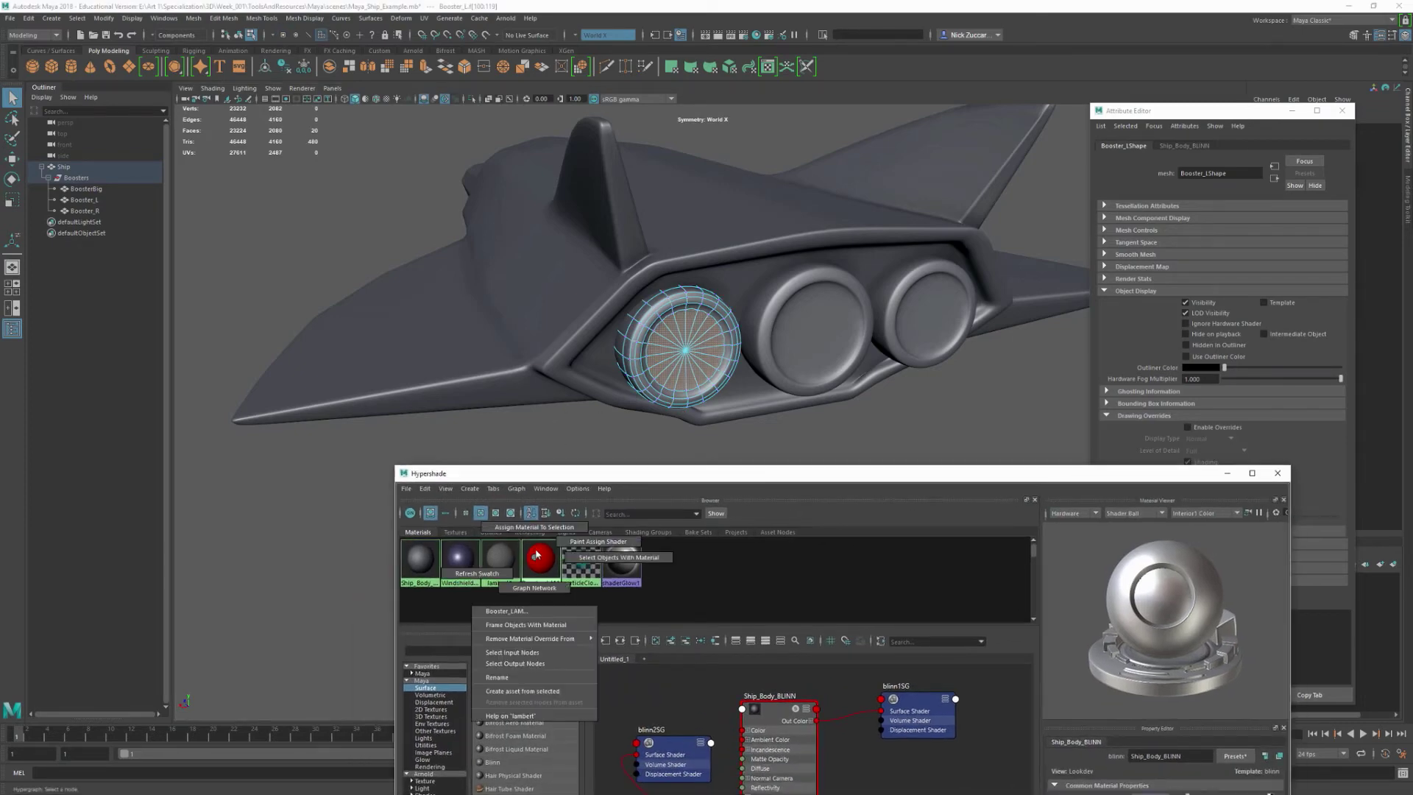
left_click(540, 529)
- Select BoosterBig's inner cap faces from its centre vertex and assign Booster_LAM to them
left_click(816, 333)
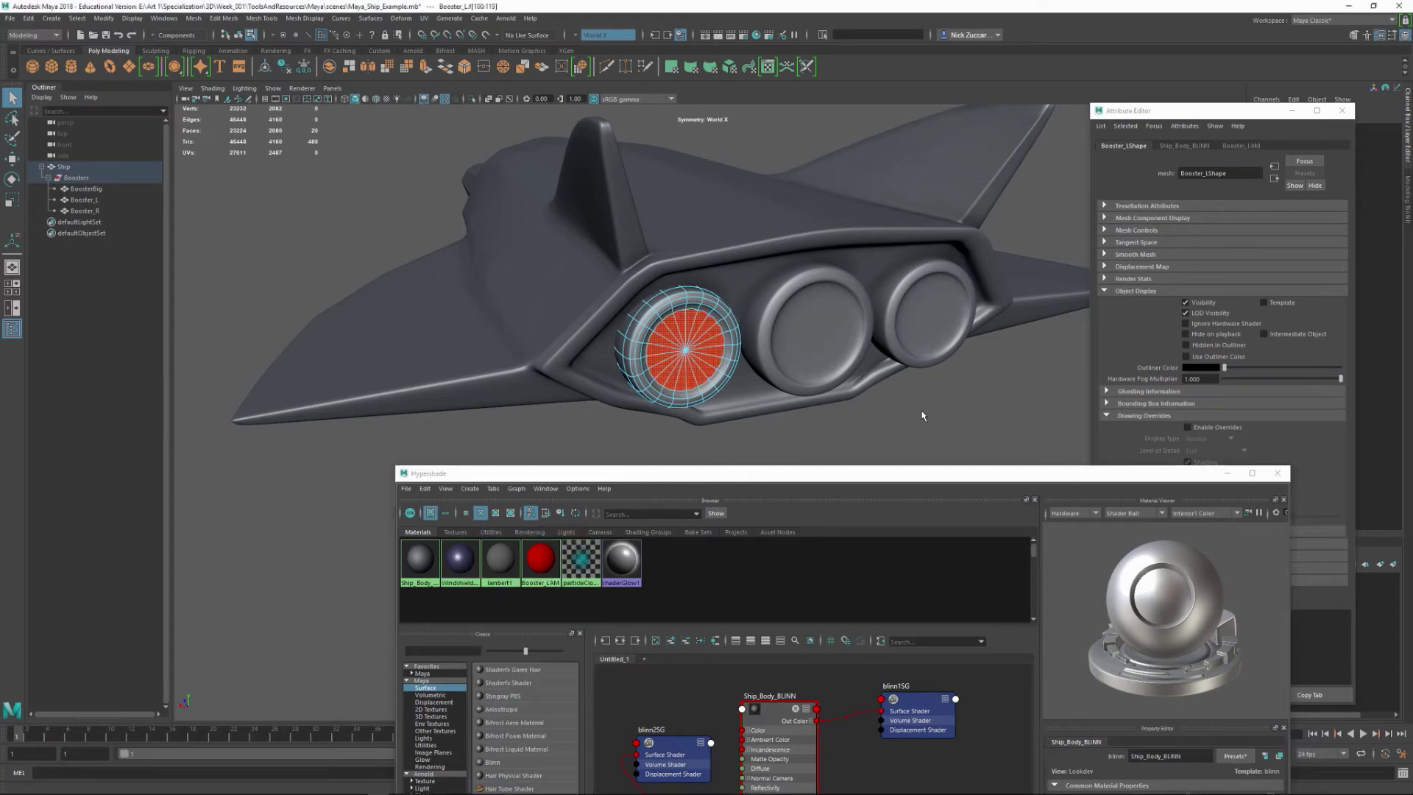
key("F9")
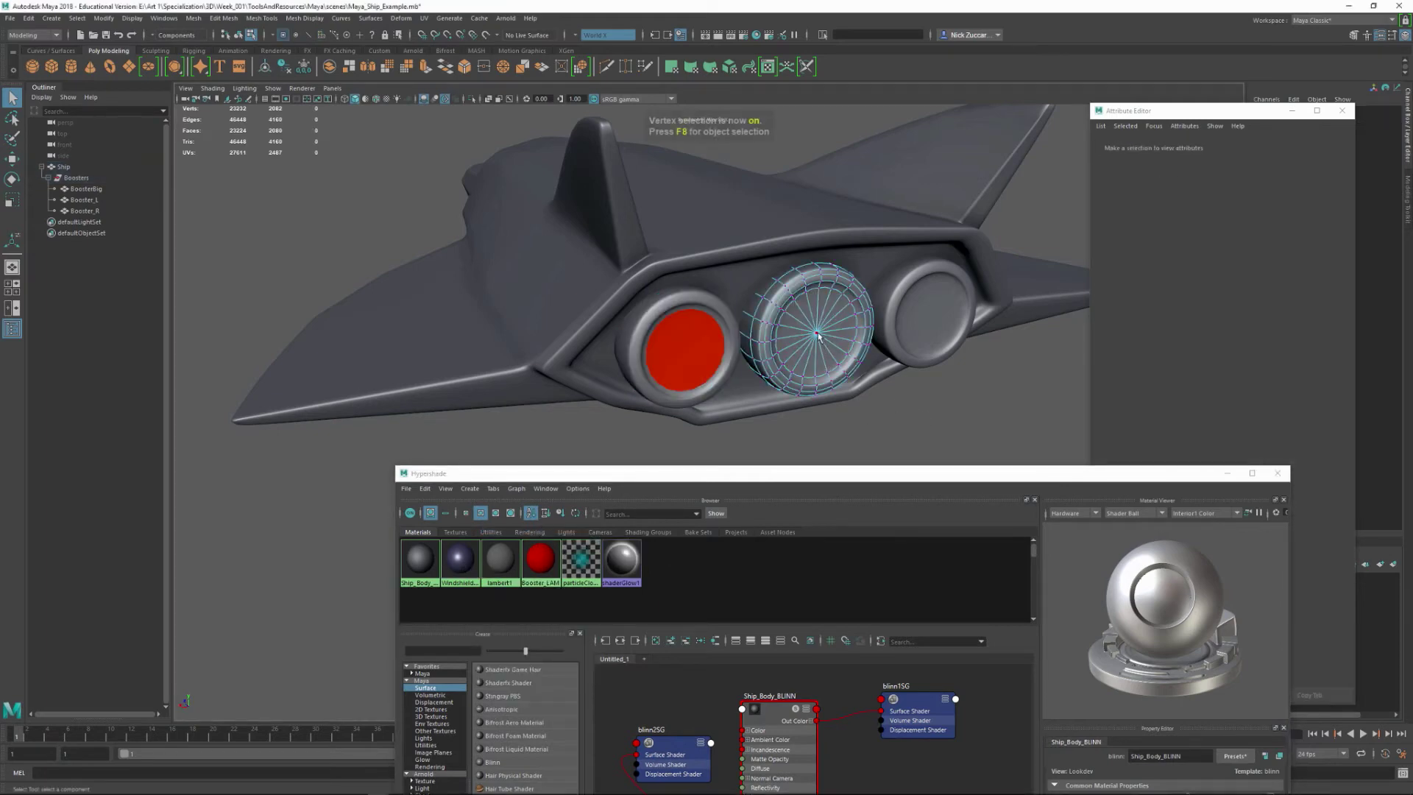
right_click_drag(815, 338, 779, 335)
left_click(815, 334)
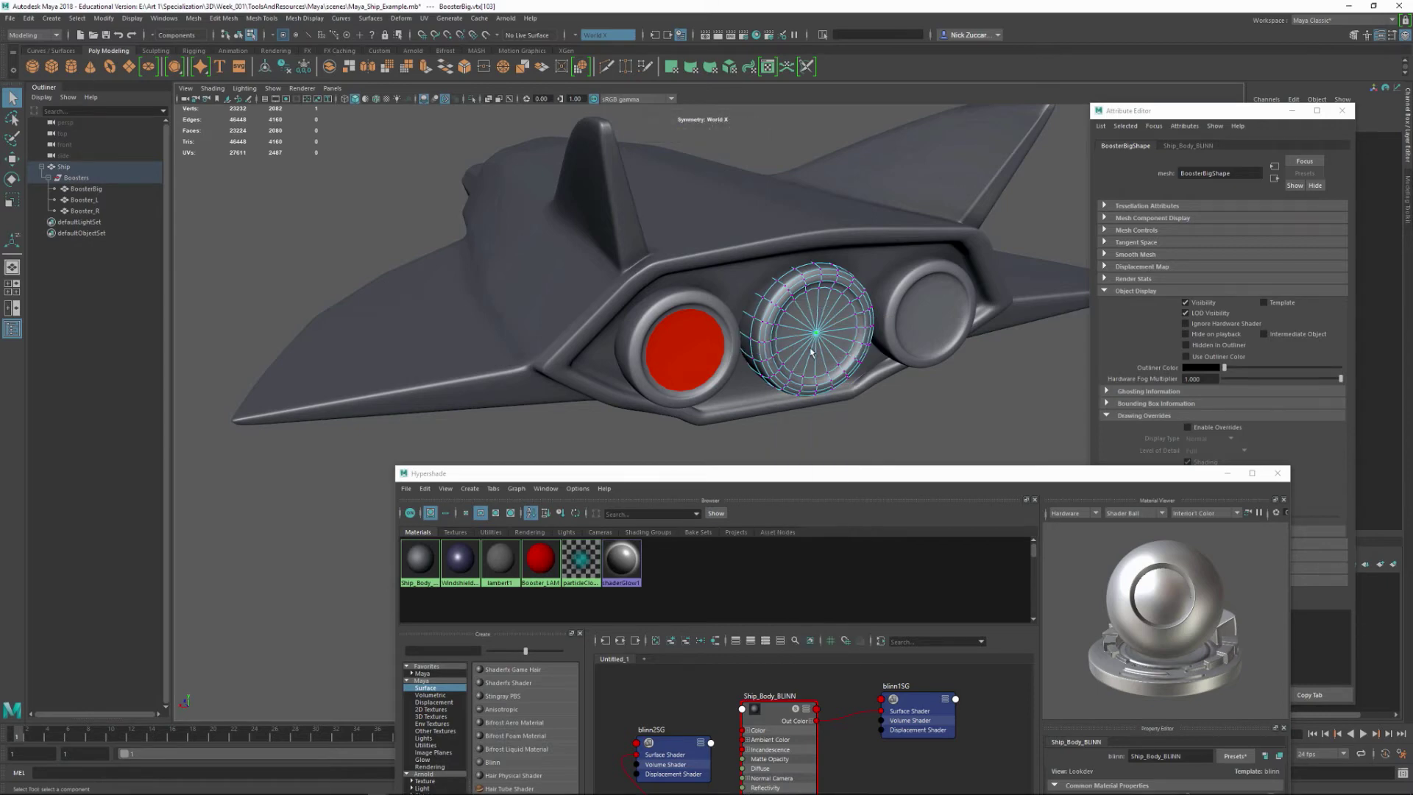
key("ctrl+F11")
right_click_drag(535, 566, 535, 536)
- Convert Booster_R's centre vertex to its surrounding cap faces and assign Booster_LAM to them
left_click(931, 320)
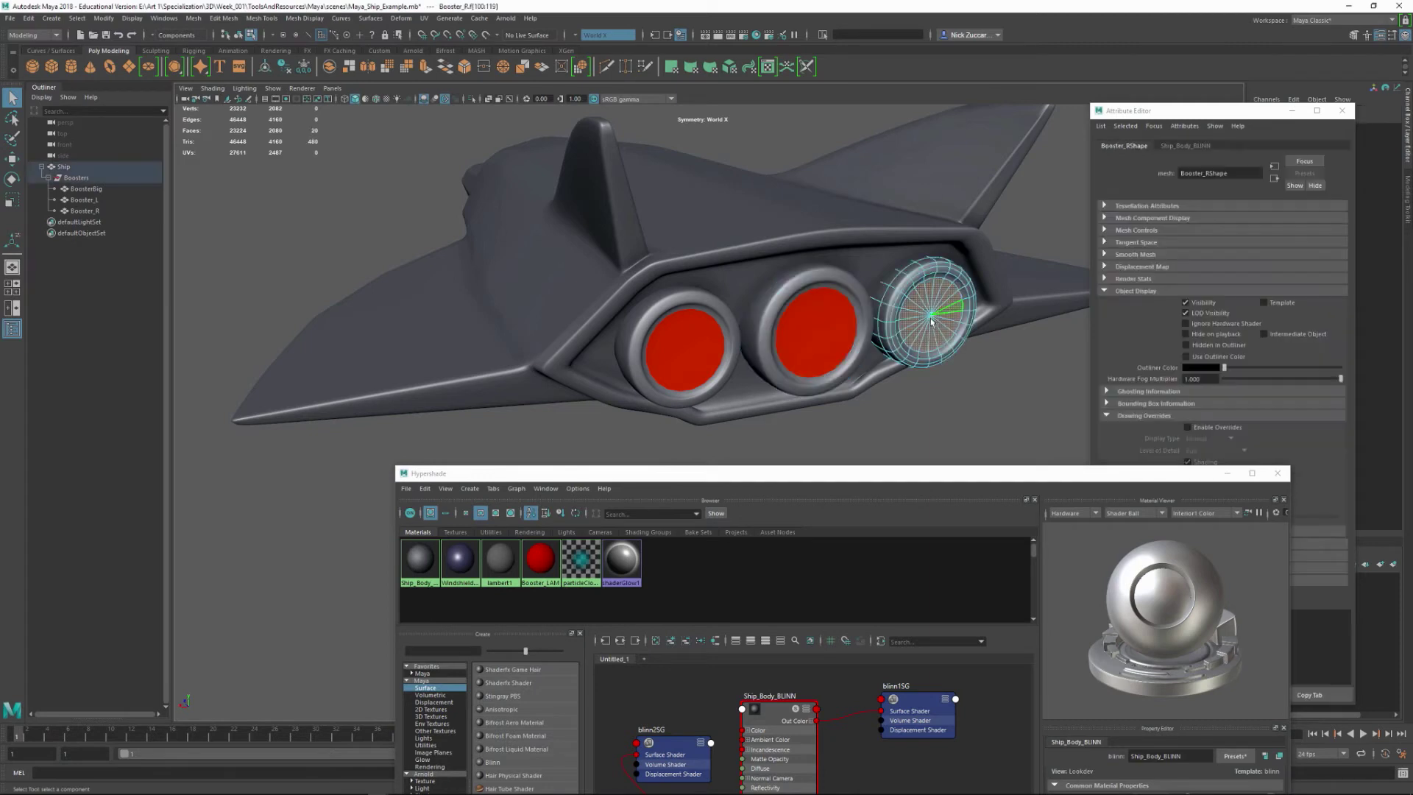
key("F9")
left_click(932, 318)
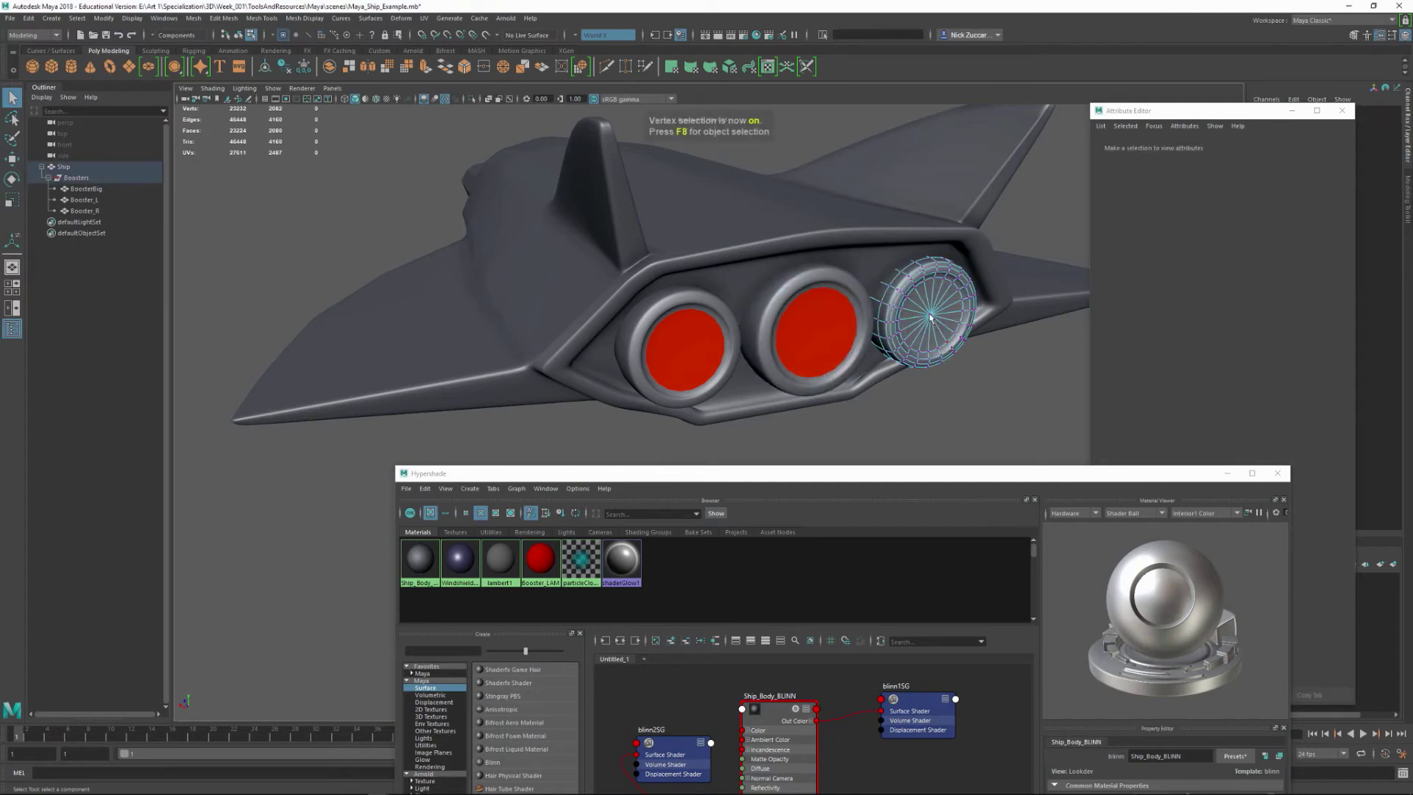
key("ctrl+F11")
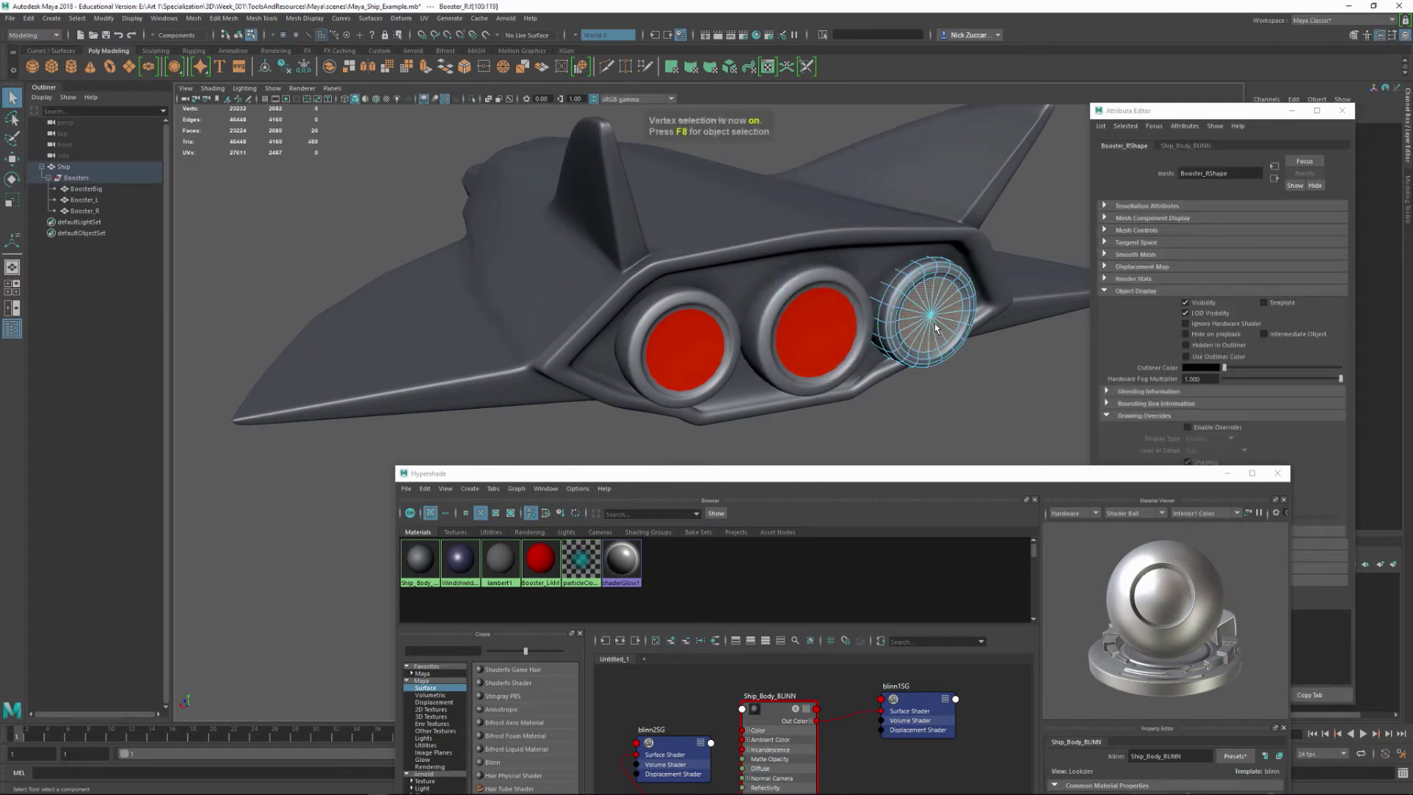
right_click_drag(544, 571, 544, 543)
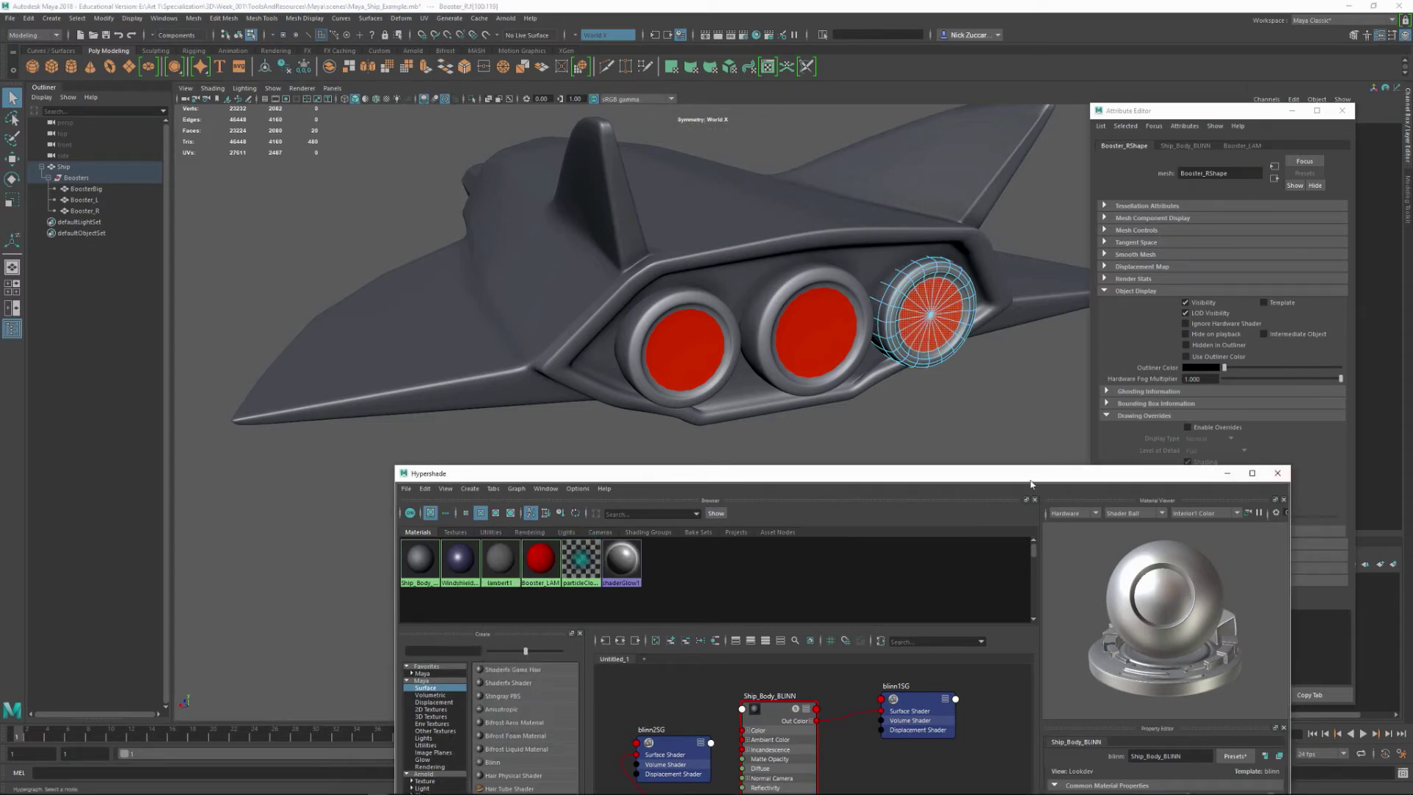
- Clear the face selection, load Booster_LAM's attributes for editing, and close the Hypershade
left_click(968, 417)
left_click_drag(740, 487, 899, 408)
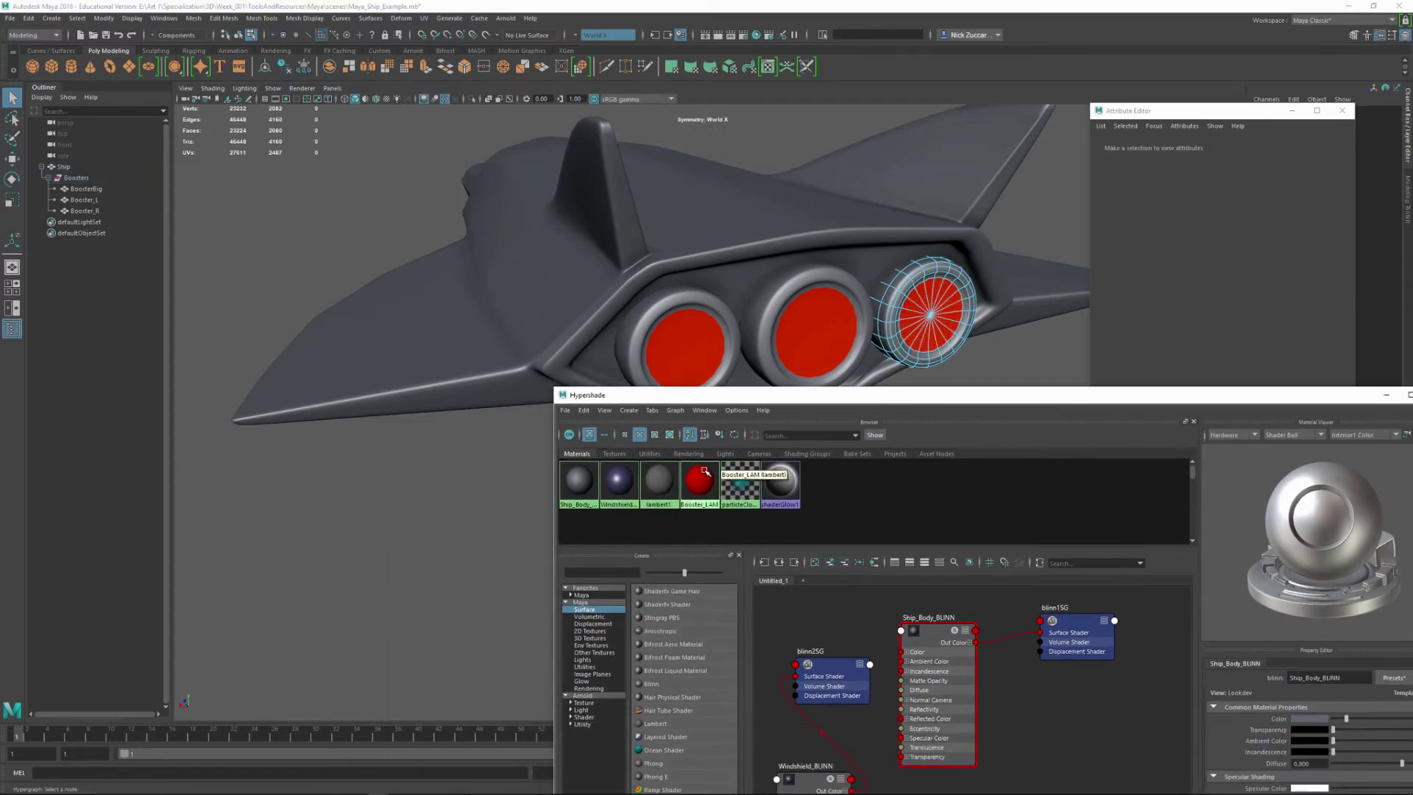
left_click_drag(1072, 400, 774, 426)
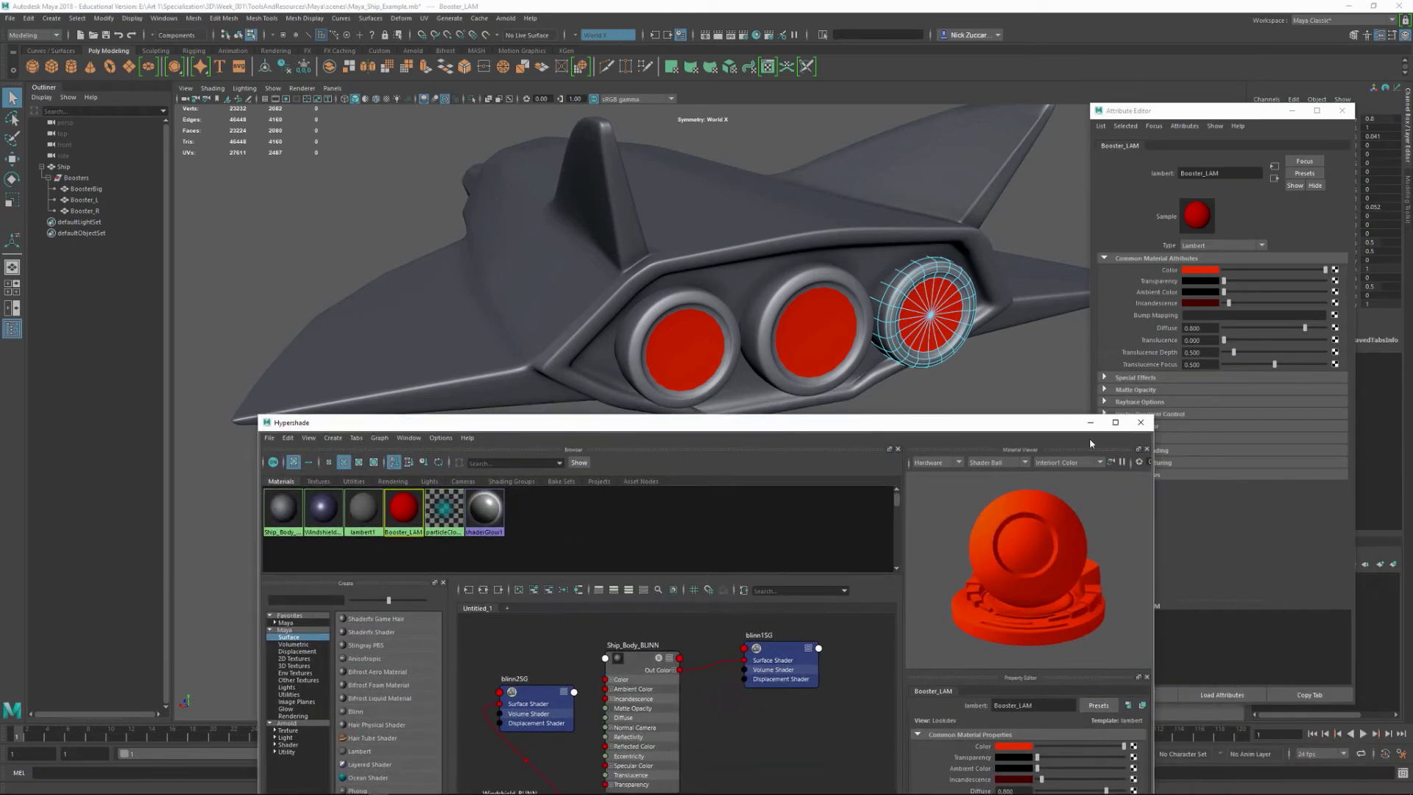
left_click(1140, 425)
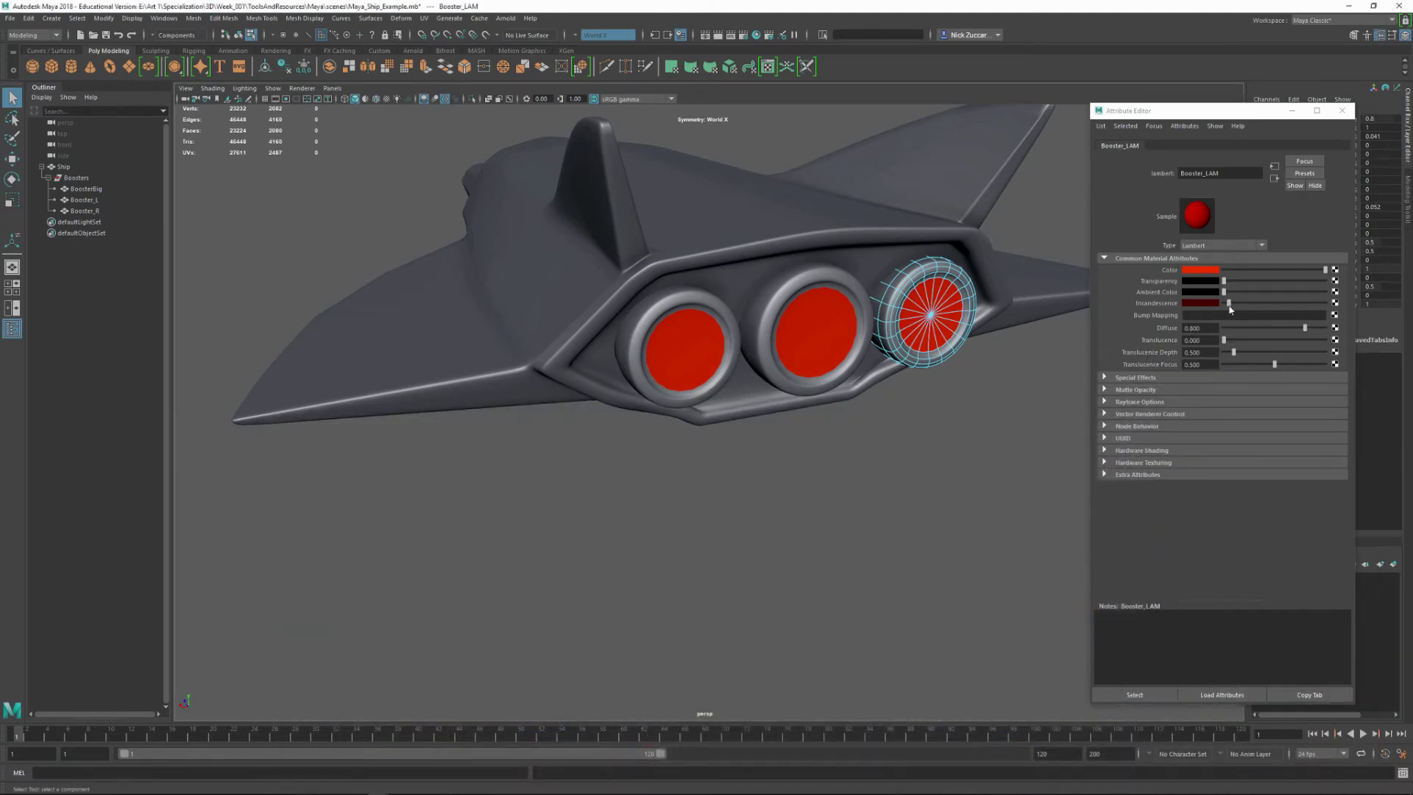
- Try black incandescence and an orange color on Booster_LAM
mouse_move(1229, 303)
left_mouse_down()
mouse_move(1288, 303)
mouse_move(1224, 303)
left_mouse_up()
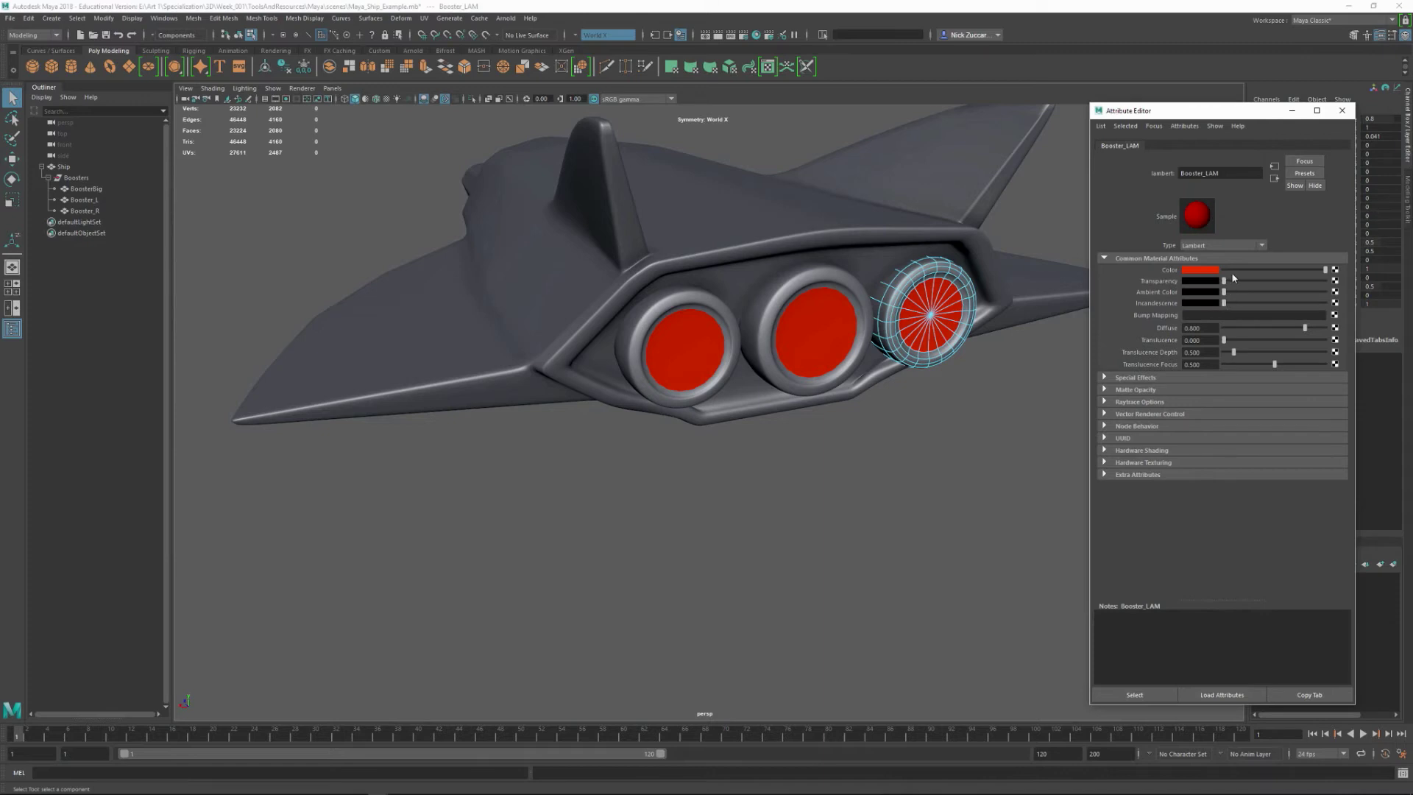
left_click(1189, 269)
left_click_drag(644, 400, 646, 382)
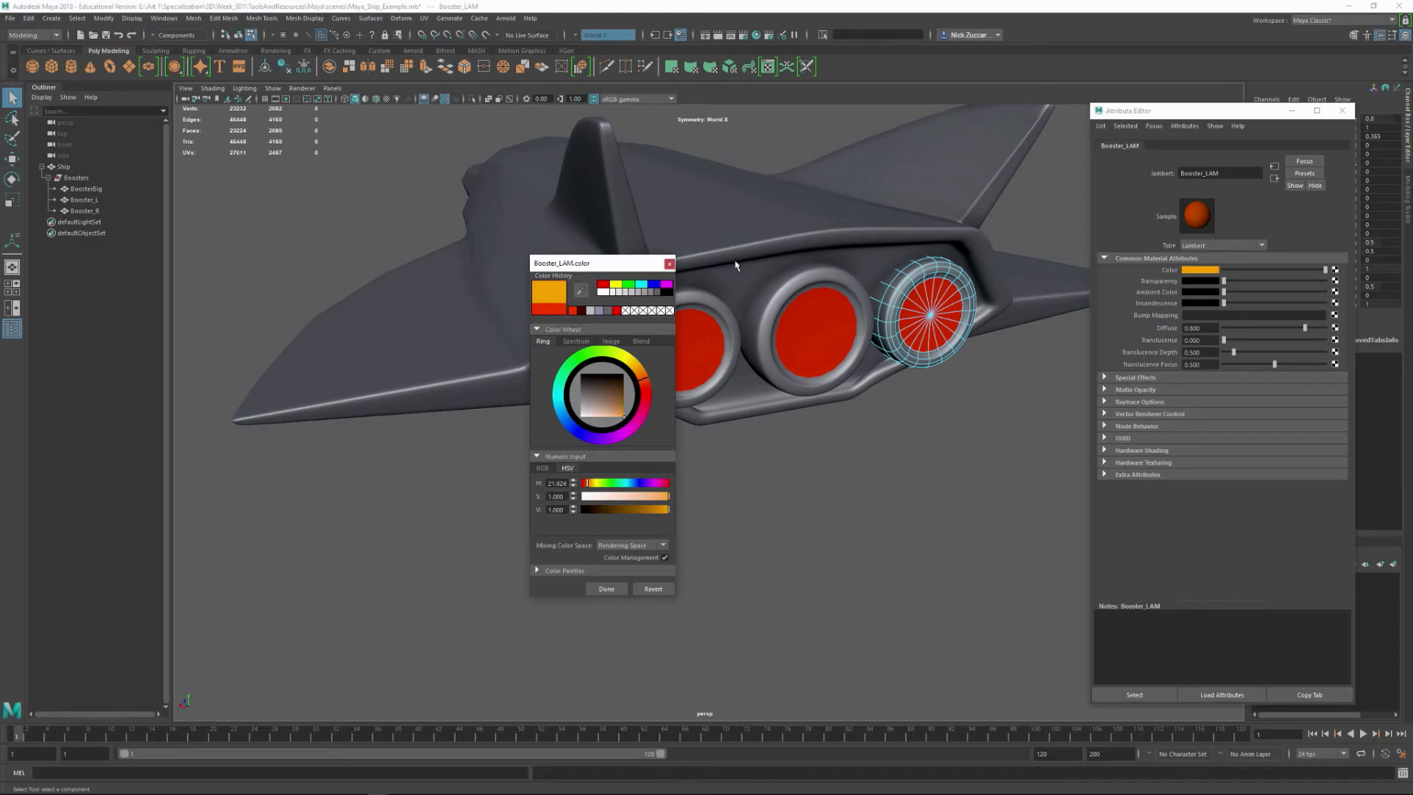
left_click(669, 263)
- Return to object selection with nothing selected and close the Attribute Editor
left_click(861, 456)
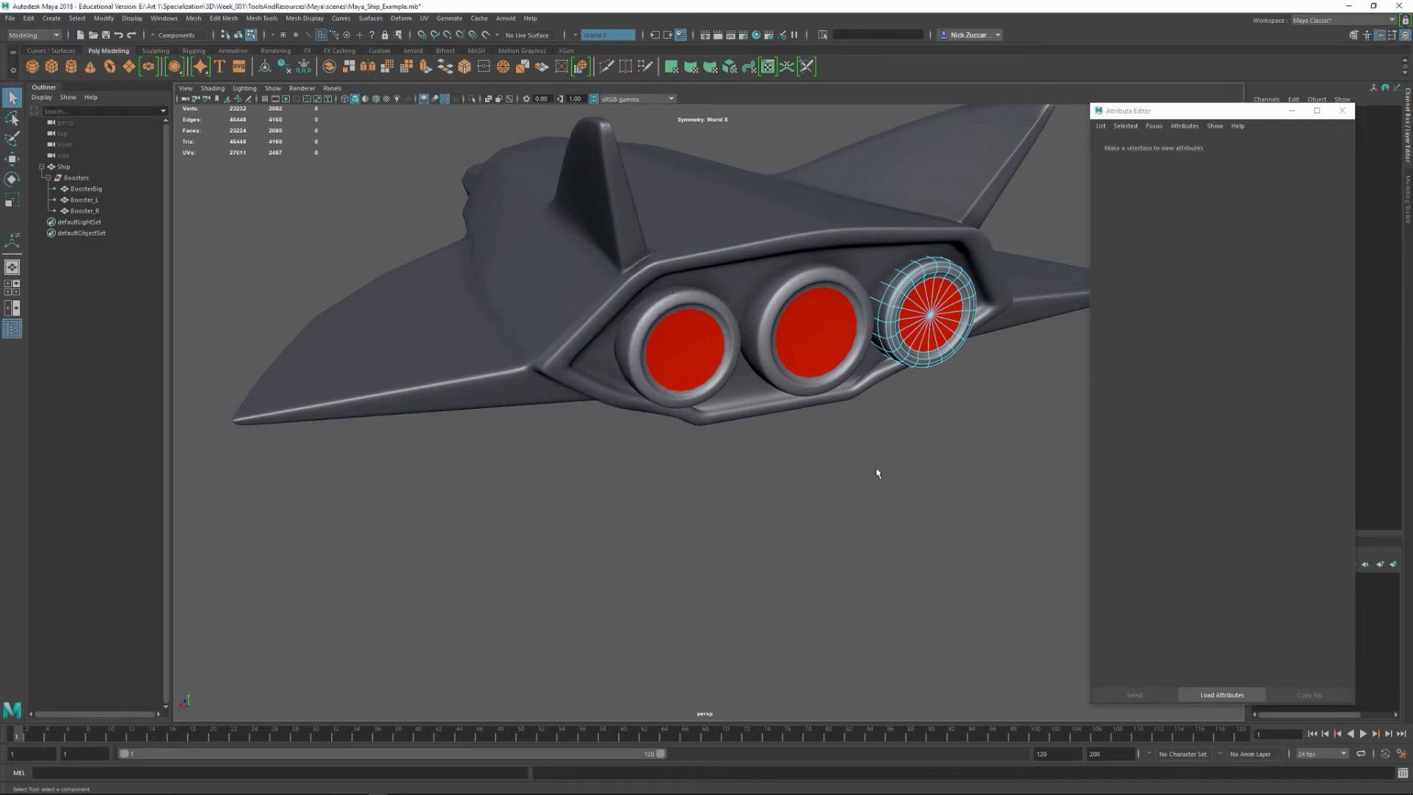
key("F8")
left_click(870, 466)
left_click_drag(761, 487, 933, 434, "alt")
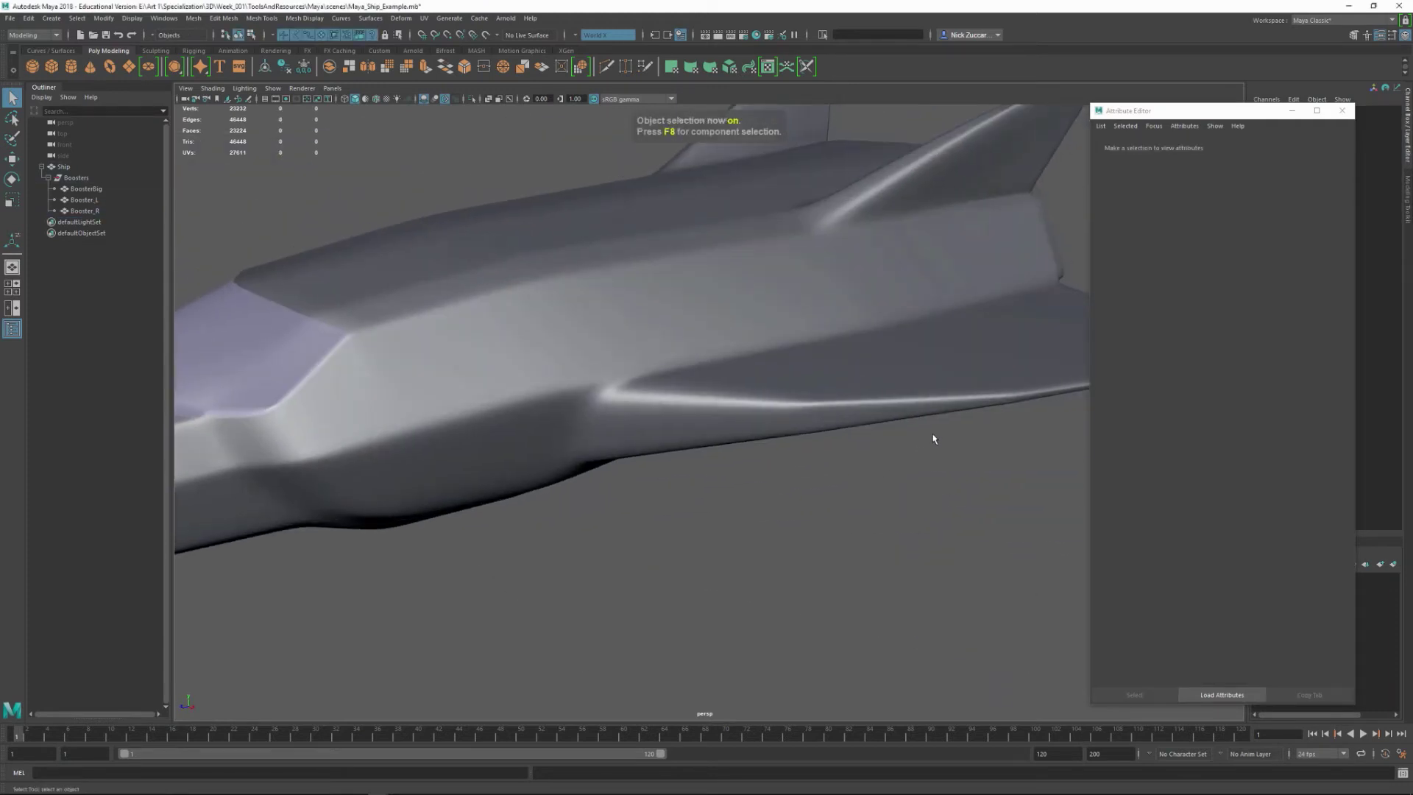
right_click_drag(932, 439, 677, 353, "alt")
left_click_drag(677, 353, 695, 406, "alt")
left_click(1342, 110)
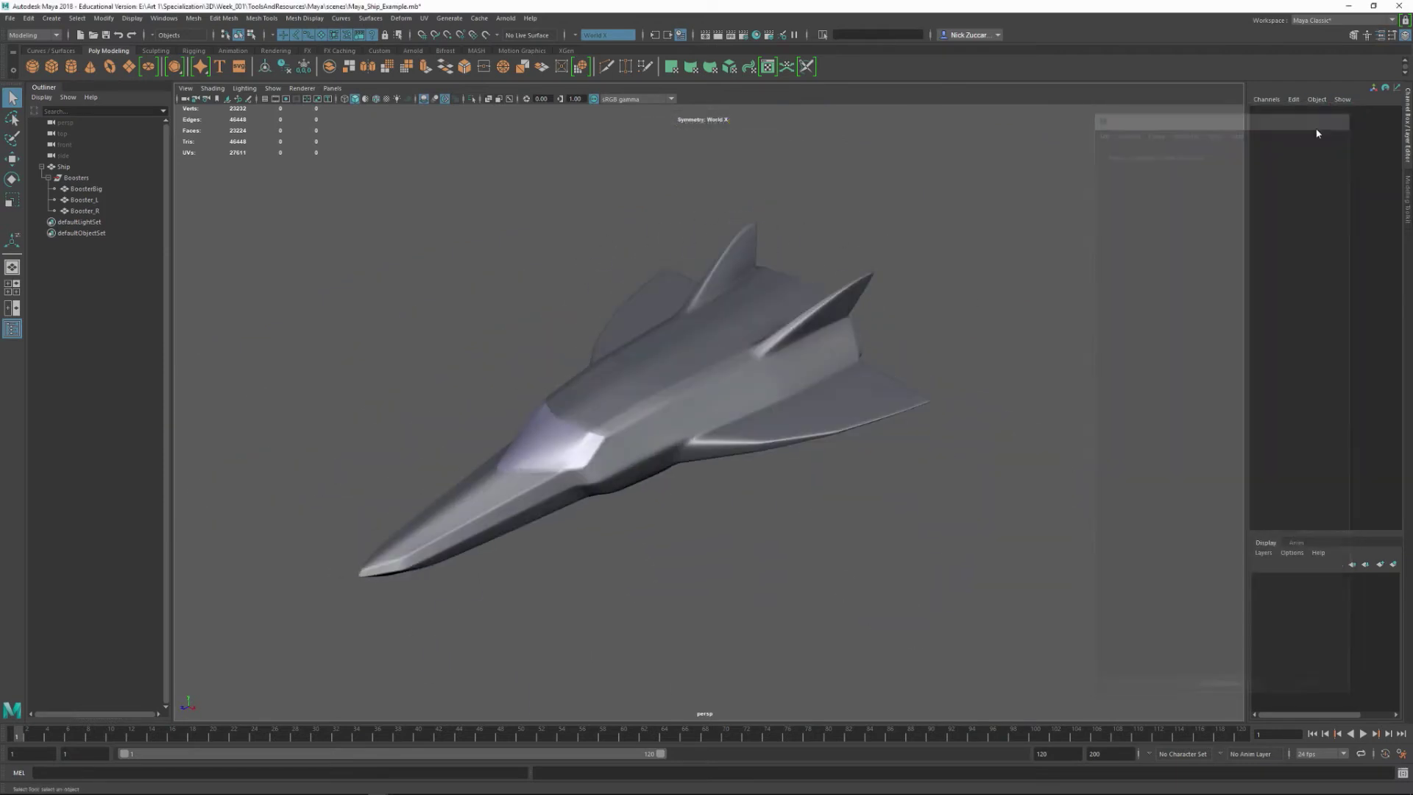
left_click_drag(847, 309, 1039, 336, "alt")
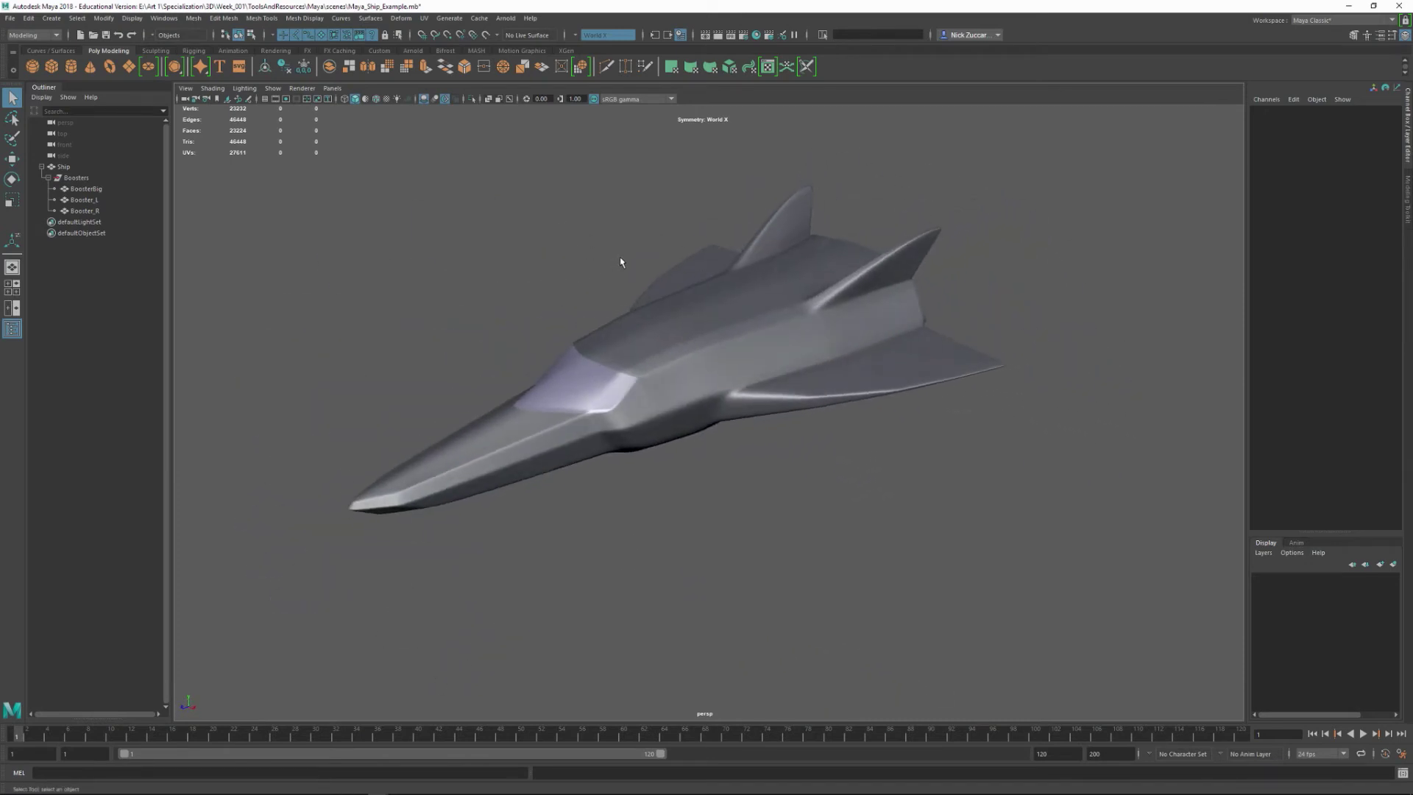
left_click_drag(801, 462, 871, 439, "alt")
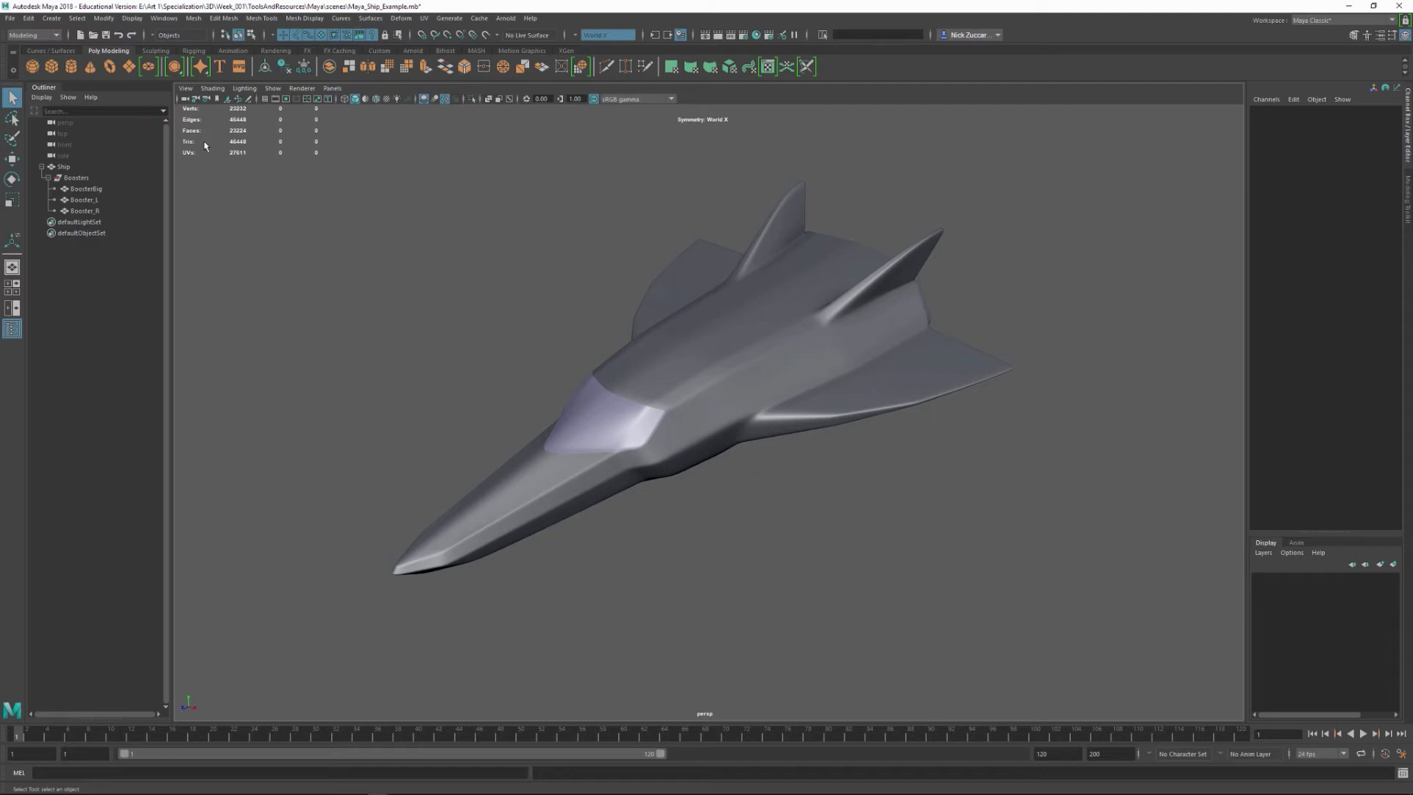
- Create a polygon plane at the origin
left_click(52, 17)
mouse_move(77, 56)
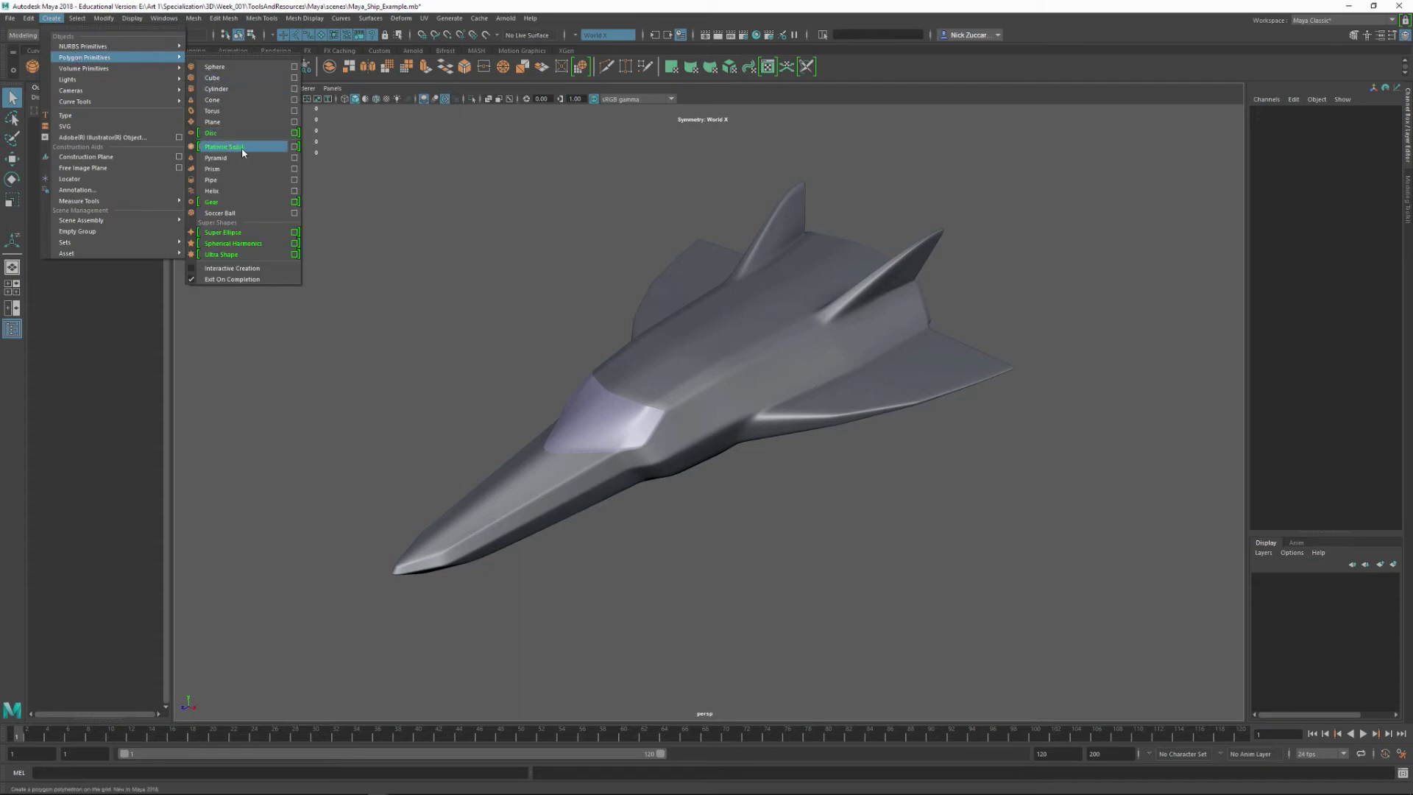
left_click(242, 120)
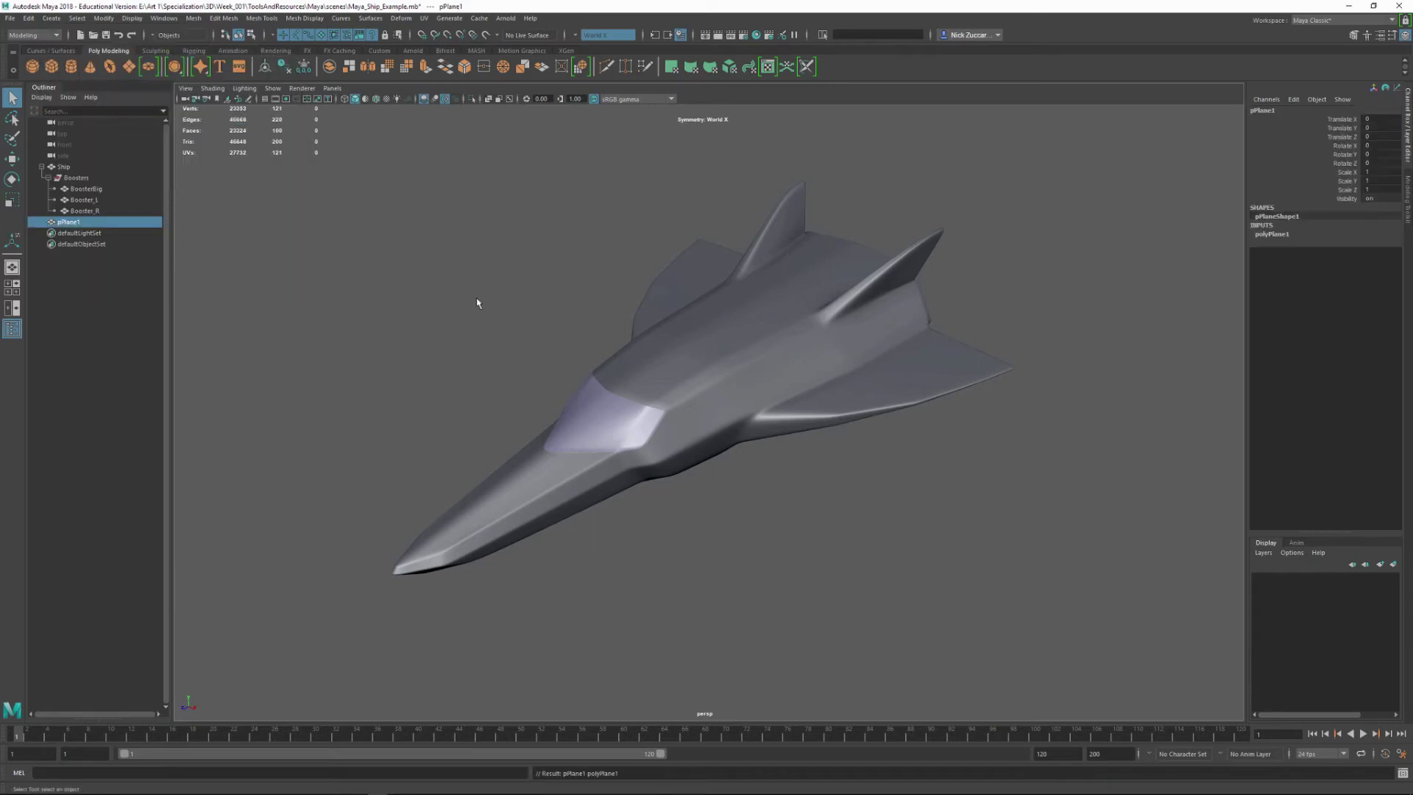
- Scale the new plane to 100 on X, Y and Z
key("w")
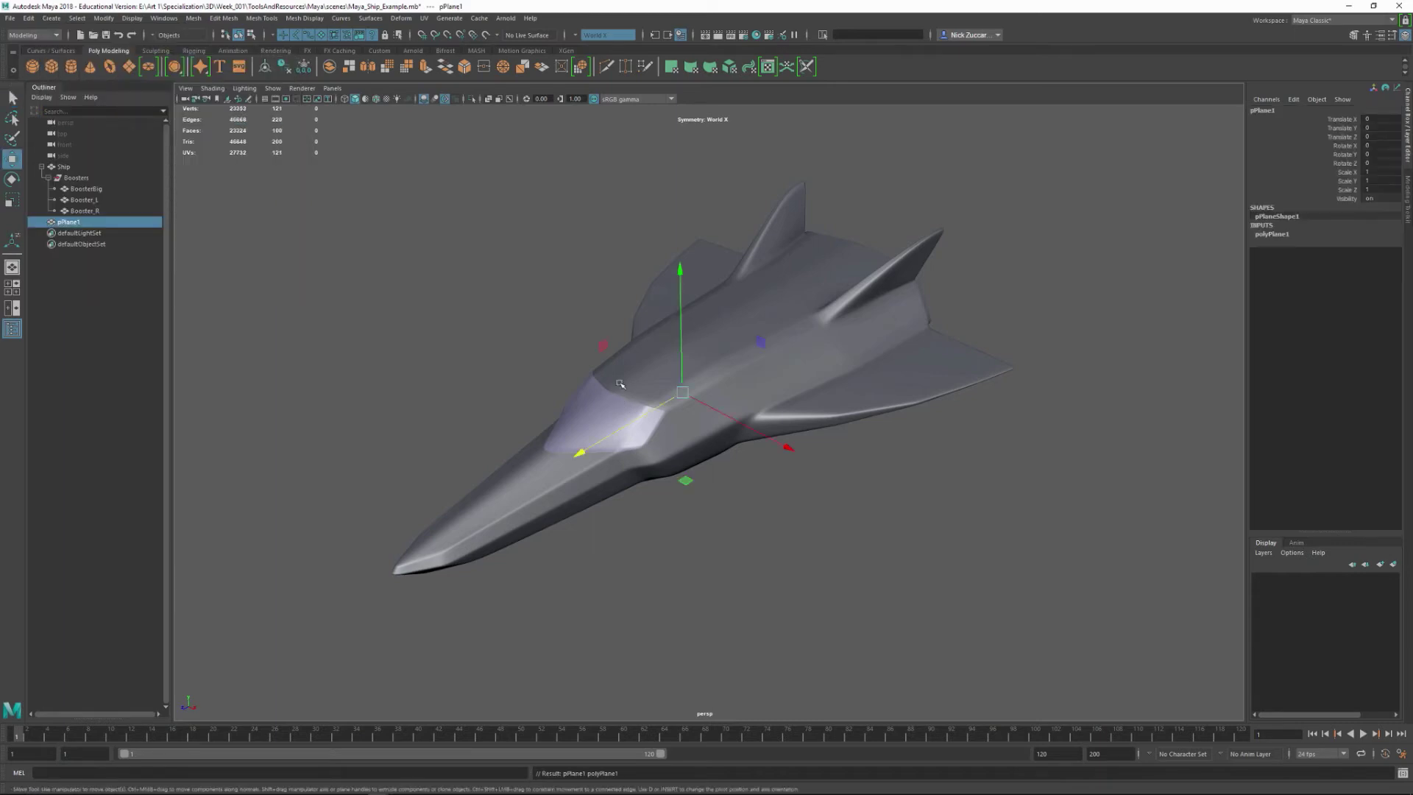
key("e")
key("r")
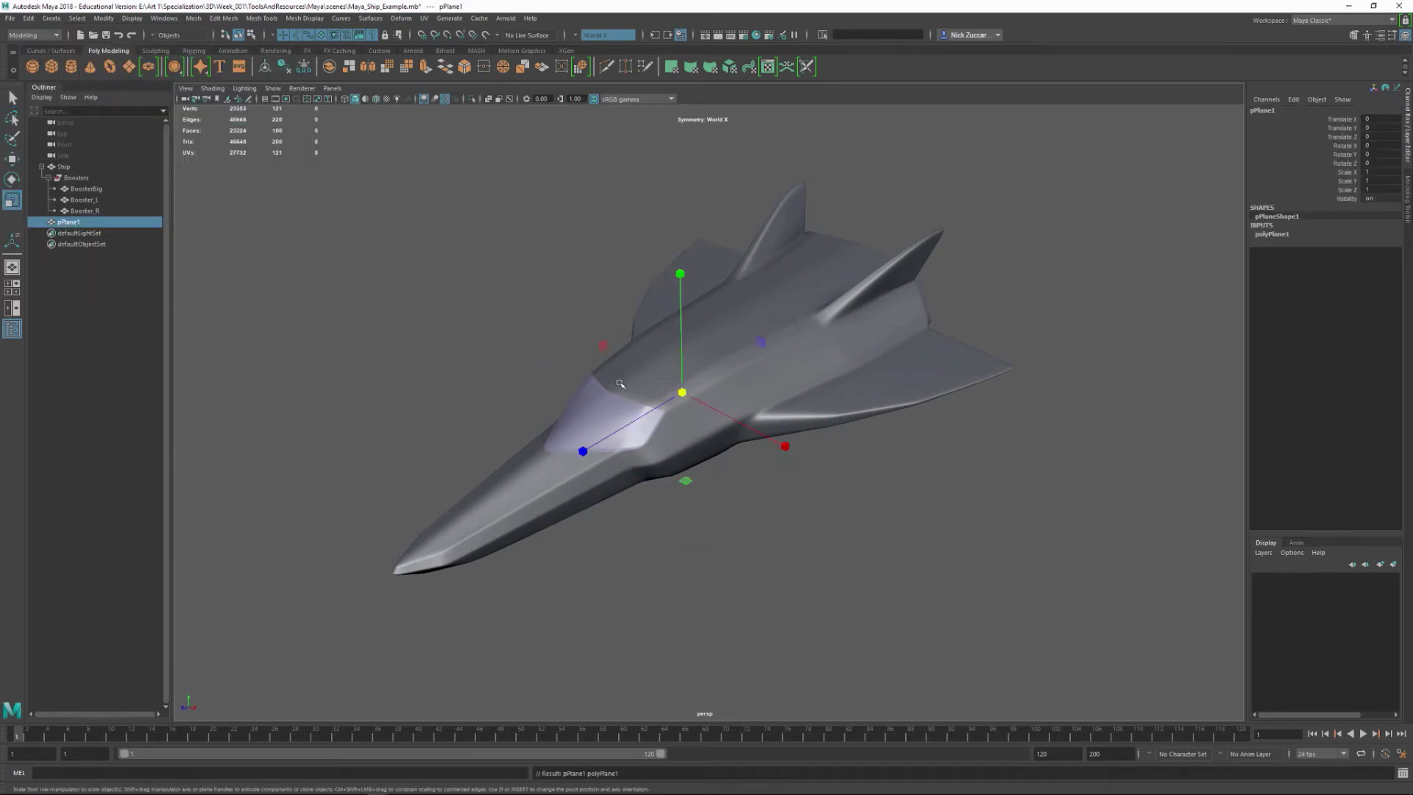
key("w")
key("e")
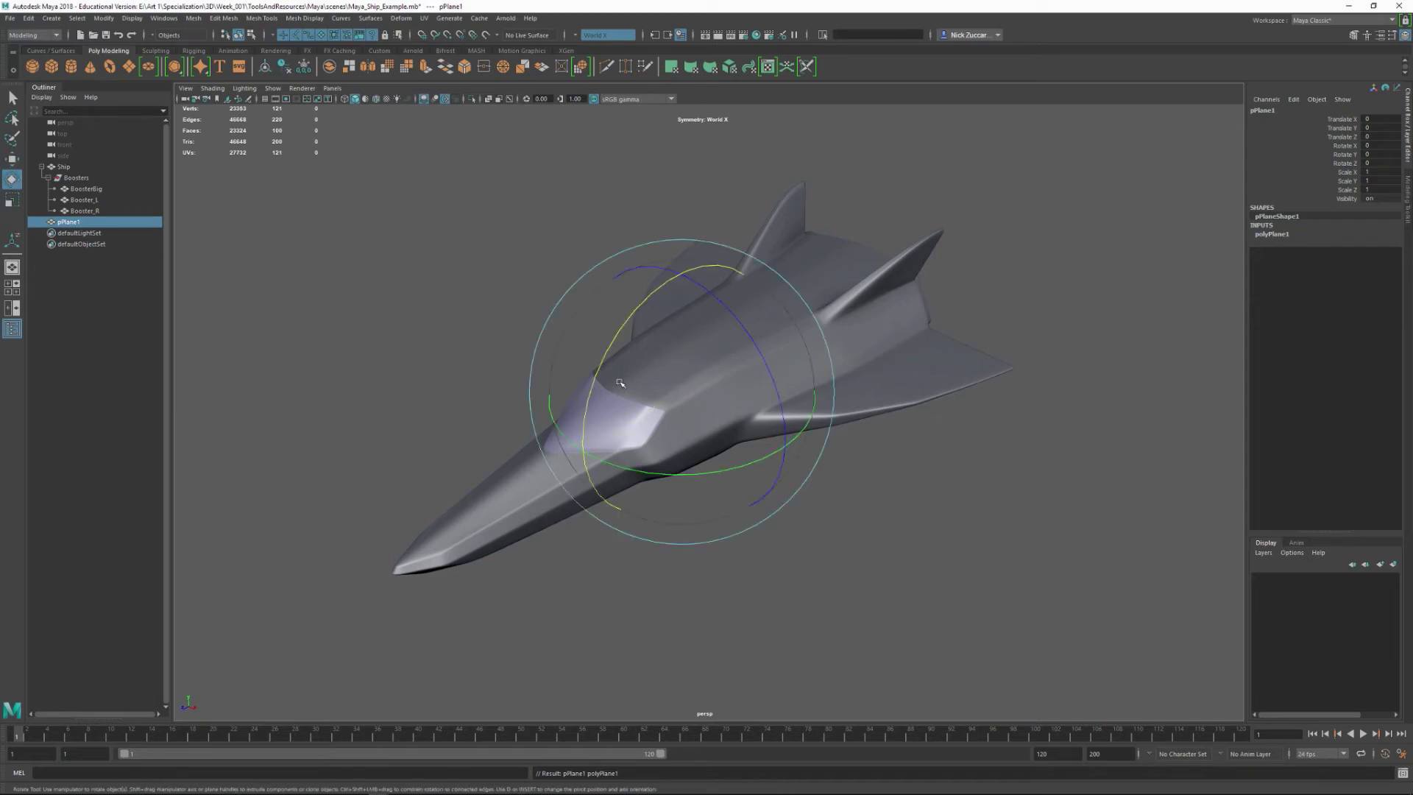
key("r")
left_click_drag(685, 395, 957, 501)
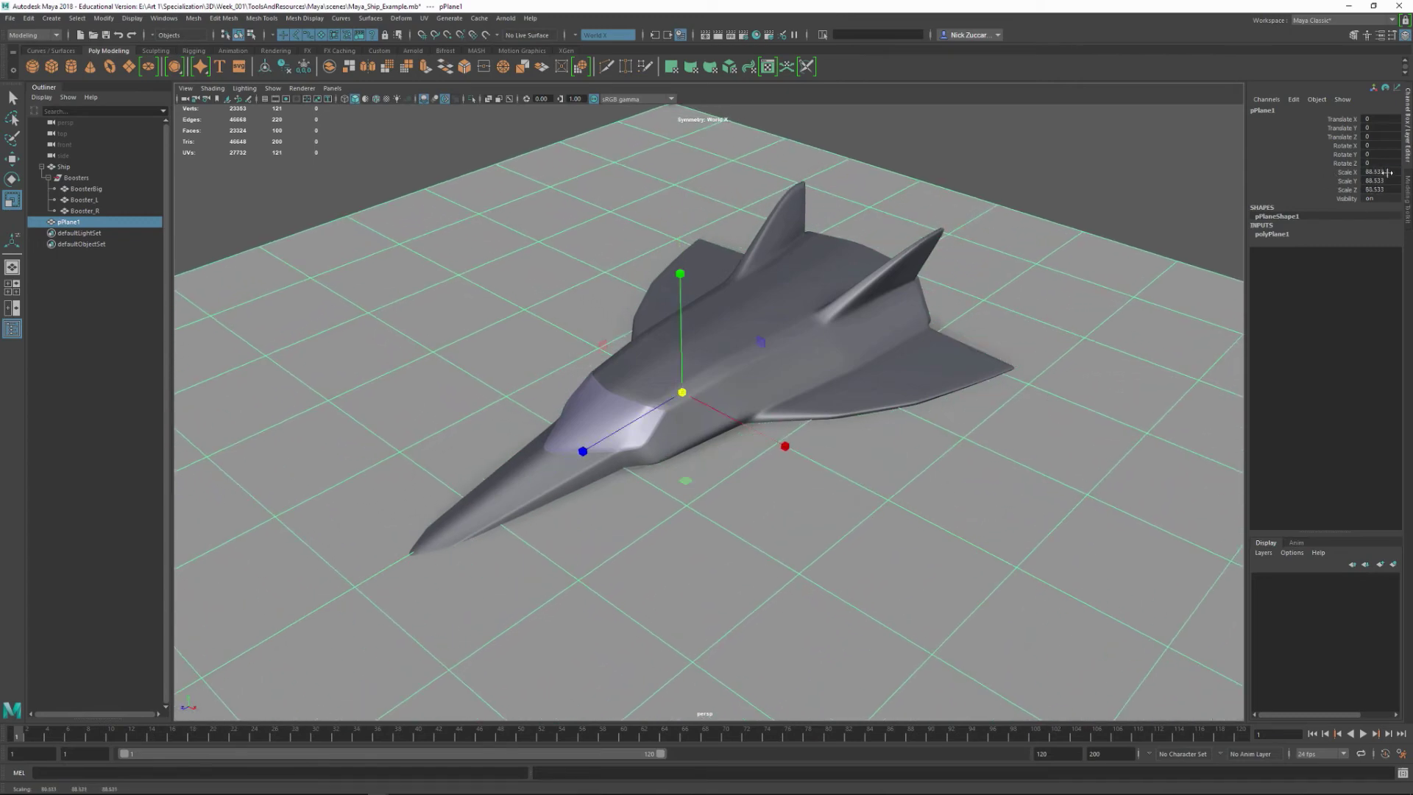
left_click_drag(1387, 173, 1386, 189)
key("Return")
- Lower the plane along Y beneath the ship and deselect it
left_click_drag(1008, 410, 992, 396, "alt")
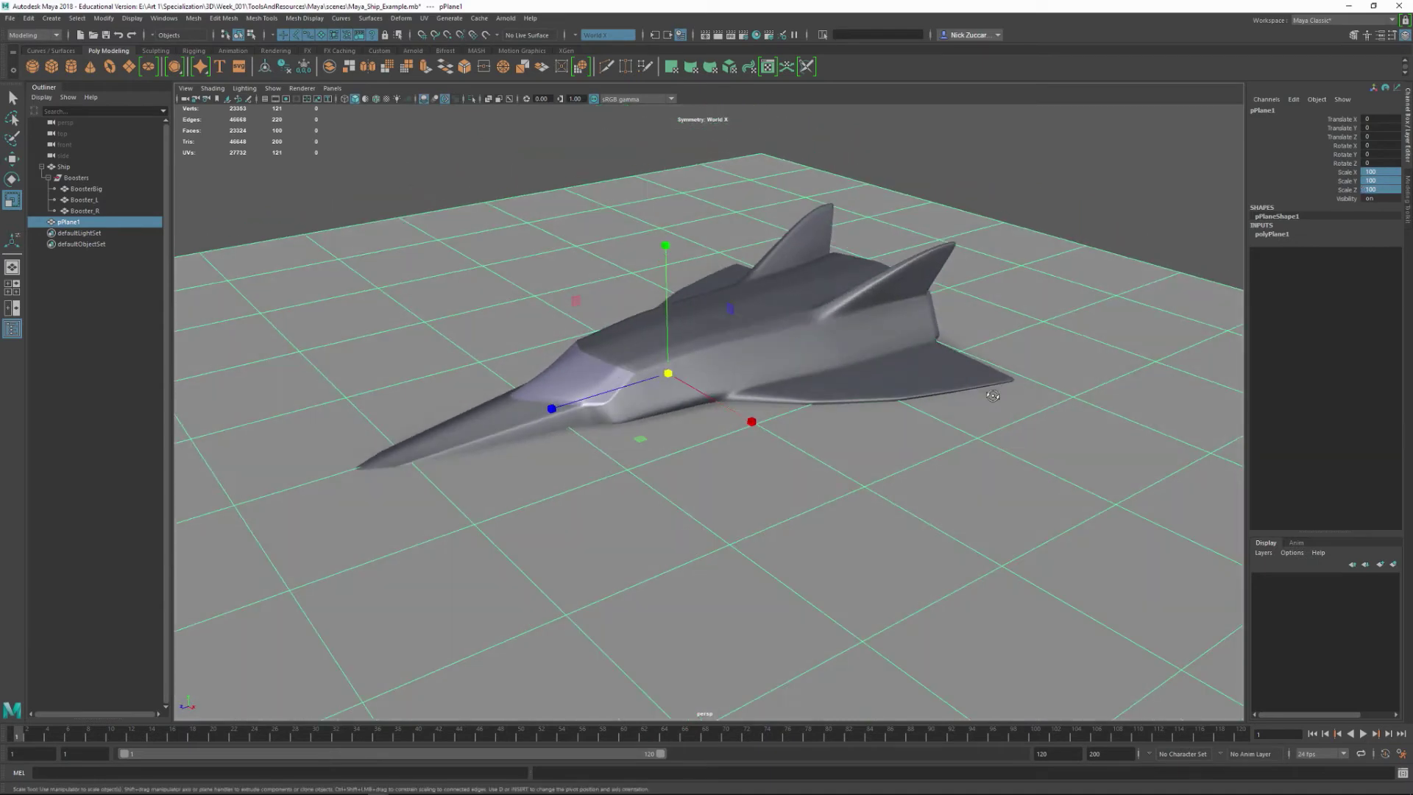
key("w")
left_click_drag(670, 249, 674, 304)
left_click(540, 189)
left_click_drag(580, 271, 684, 264, "alt")
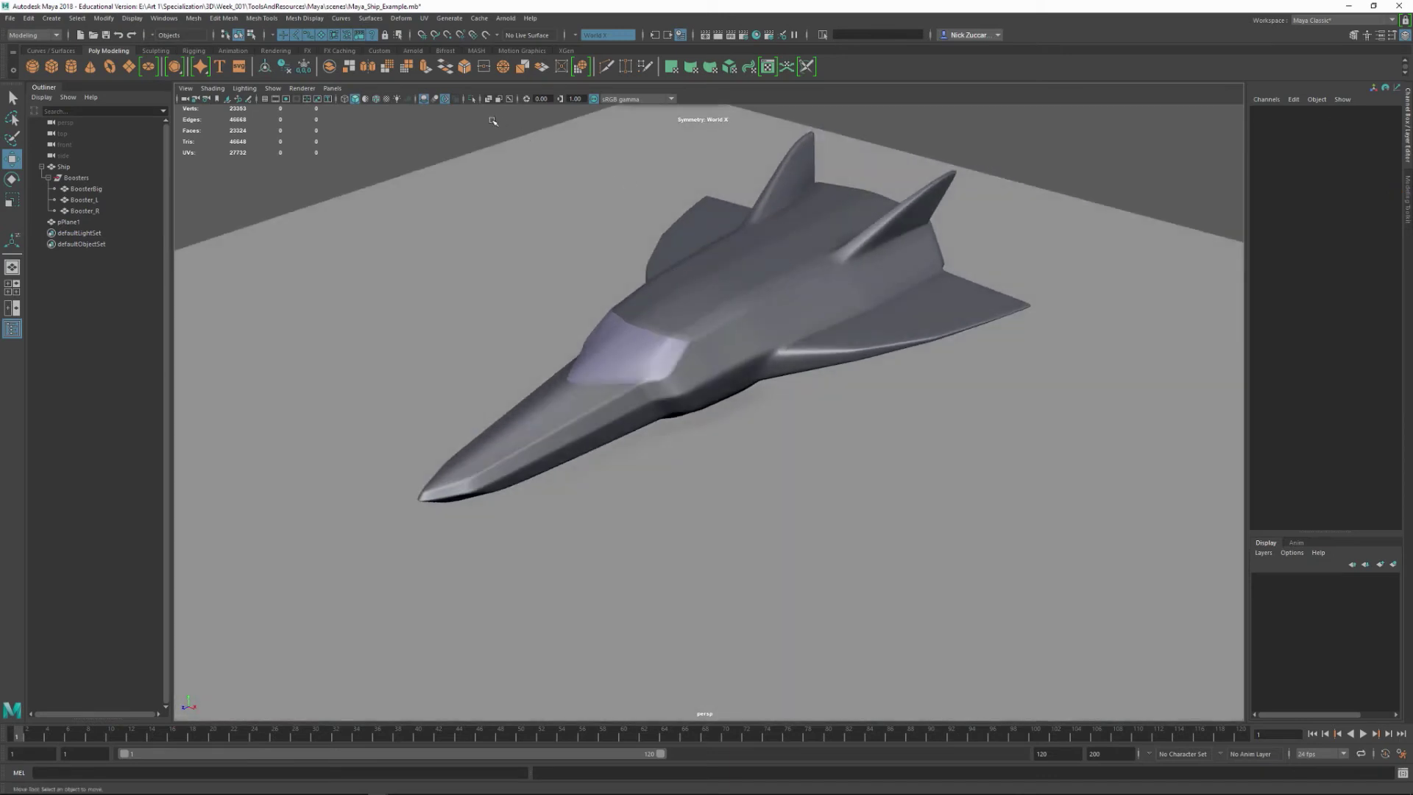
left_click(425, 101)
left_click(446, 100)
- Lower the plane further along Y to about -6.88 and clear the selection
left_click_drag(722, 316, 794, 489, "alt")
left_click(794, 489)
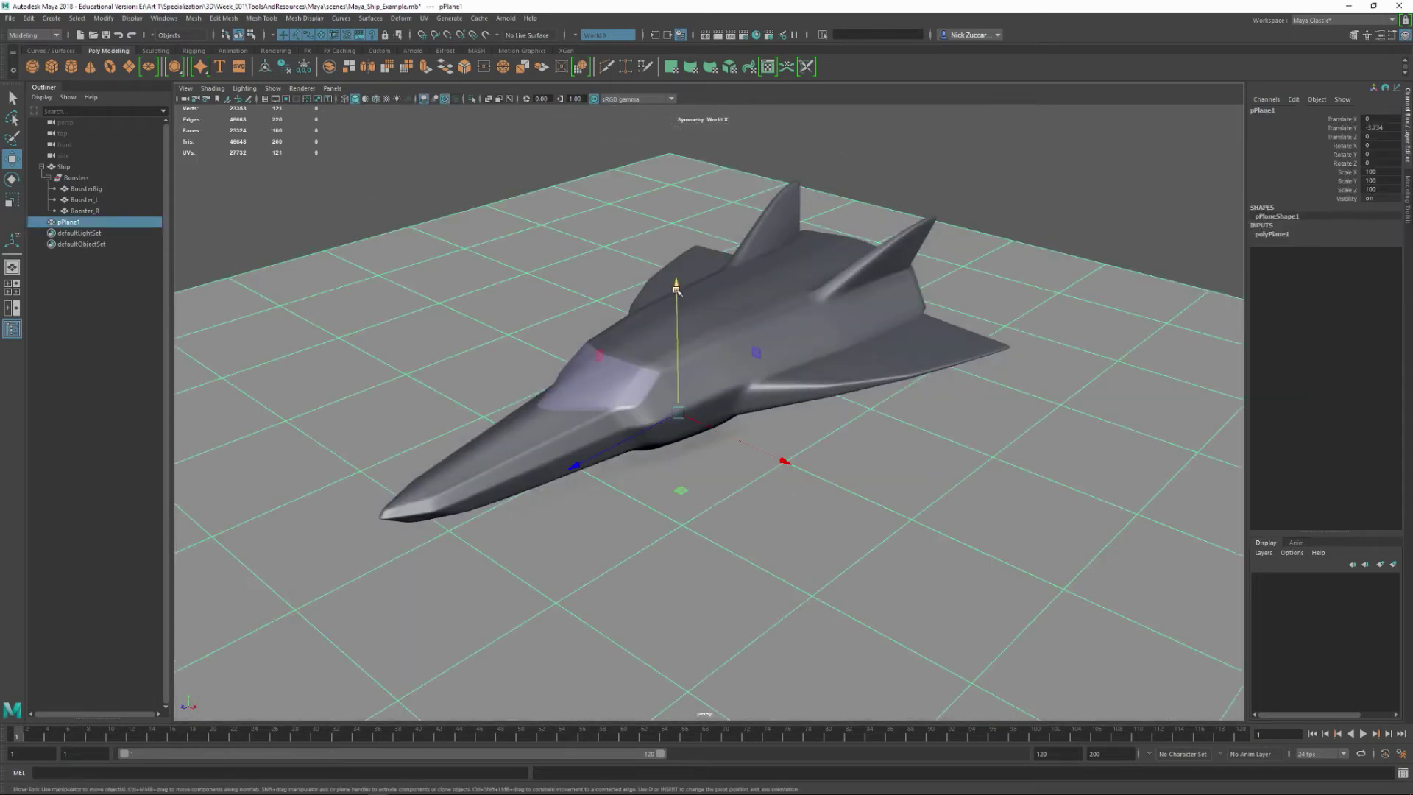
left_click_drag(677, 290, 676, 328)
left_click(969, 187)
right_click_drag(979, 258, 981, 300, "alt")
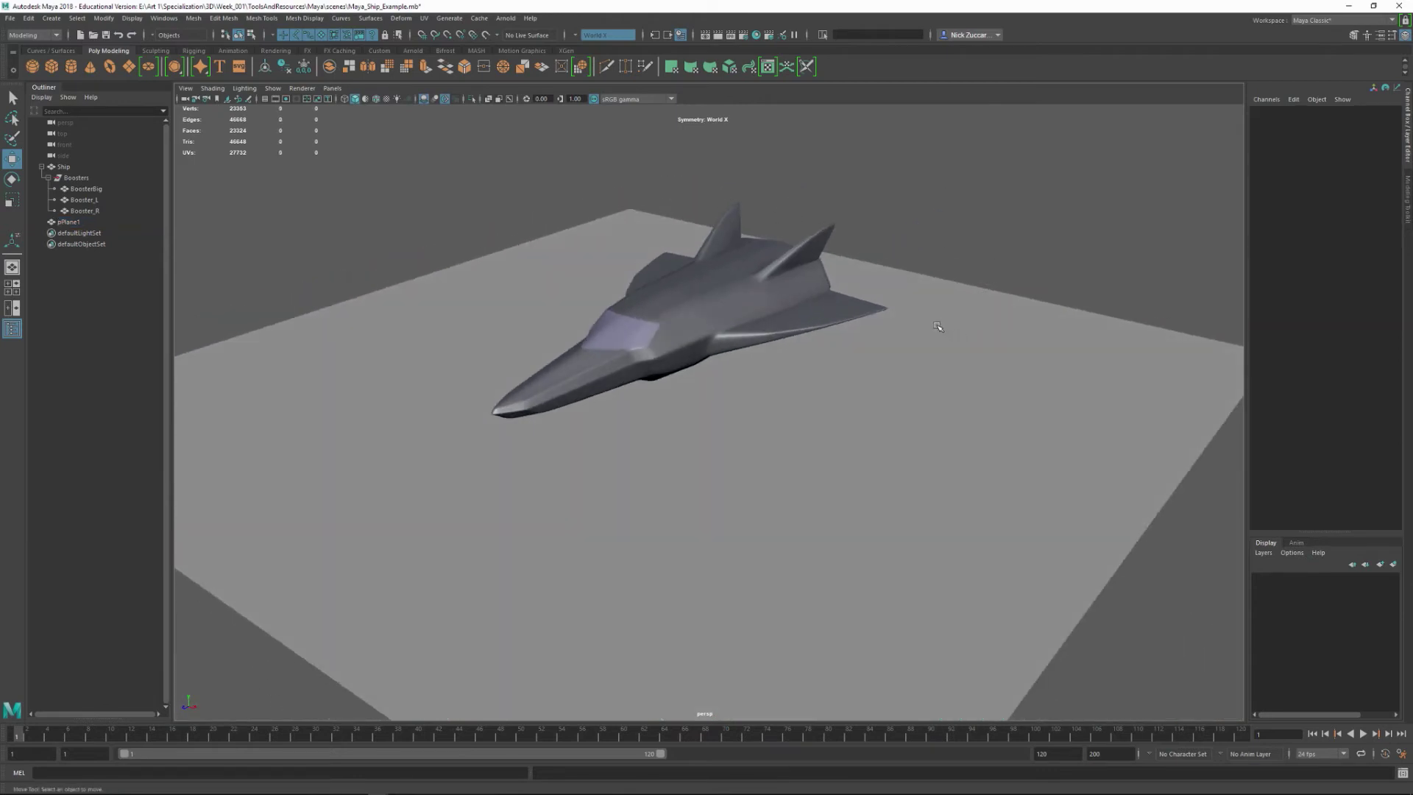
- Switch the viewport to scene lighting and hide the ground plane
key("7")
left_click_drag(908, 413, 943, 438, "alt")
left_click(942, 440)
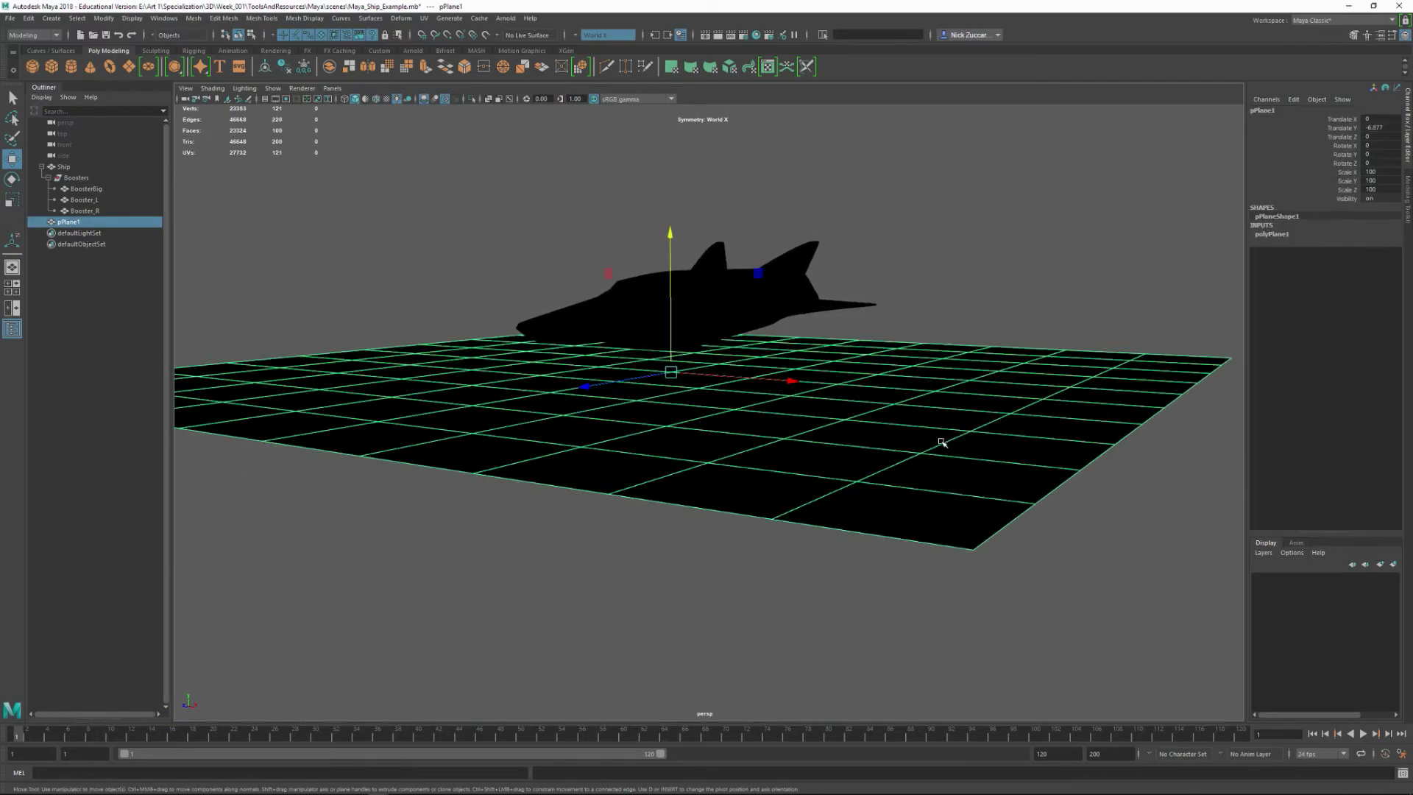
key("ctrl+h")
- Examine the incandescence of the three booster caps from behind the unlit ship
left_click_drag(835, 425, 638, 398, "alt")
middle_click_drag(639, 398, 652, 479, "alt")
right_click_drag(652, 479, 987, 508, "alt")
middle_click_drag(811, 438, 858, 510, "alt")
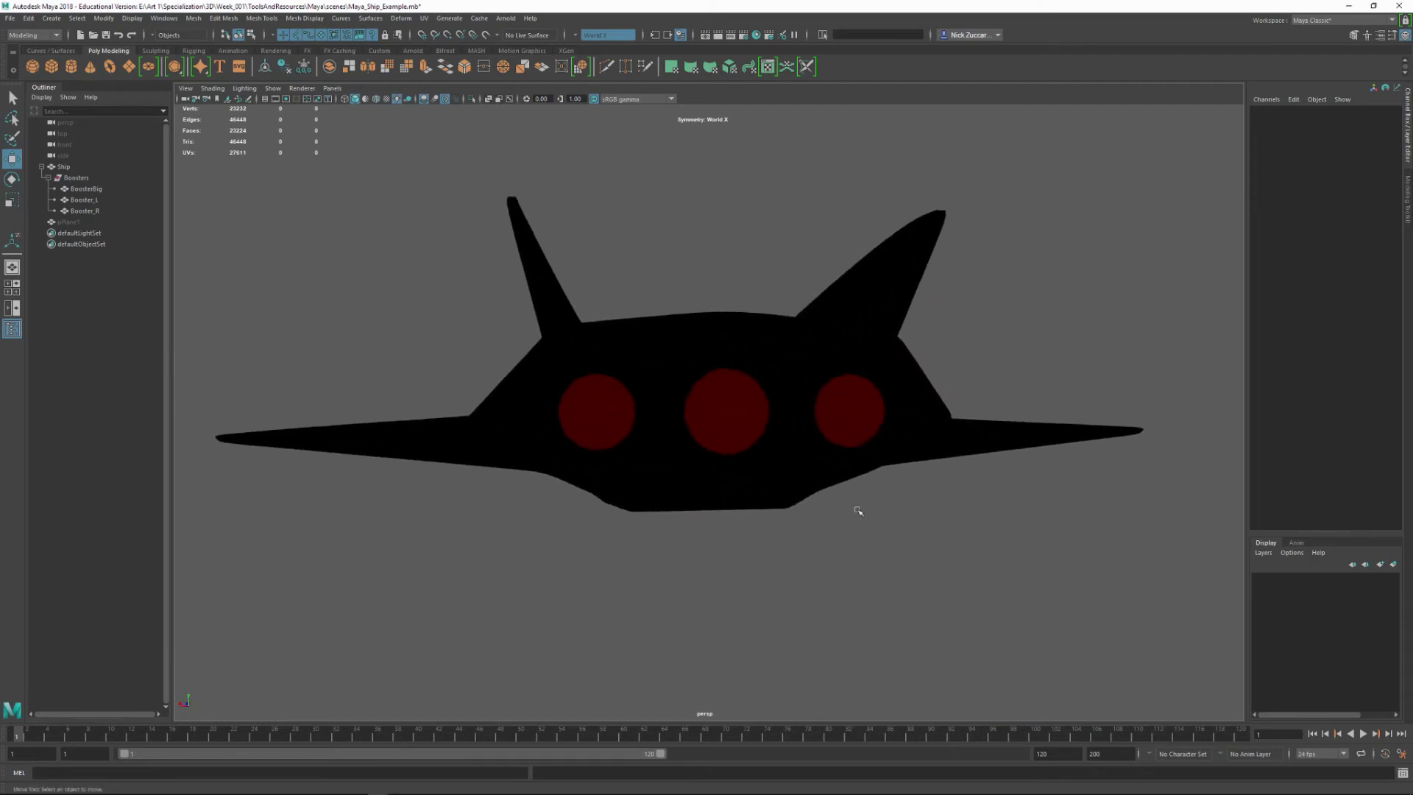
left_click_drag(858, 511, 914, 517, "alt")
left_click_drag(1028, 499, 991, 464, "alt")
- Compare the ship in textured and lit display, ending in plain shaded display
key("6")
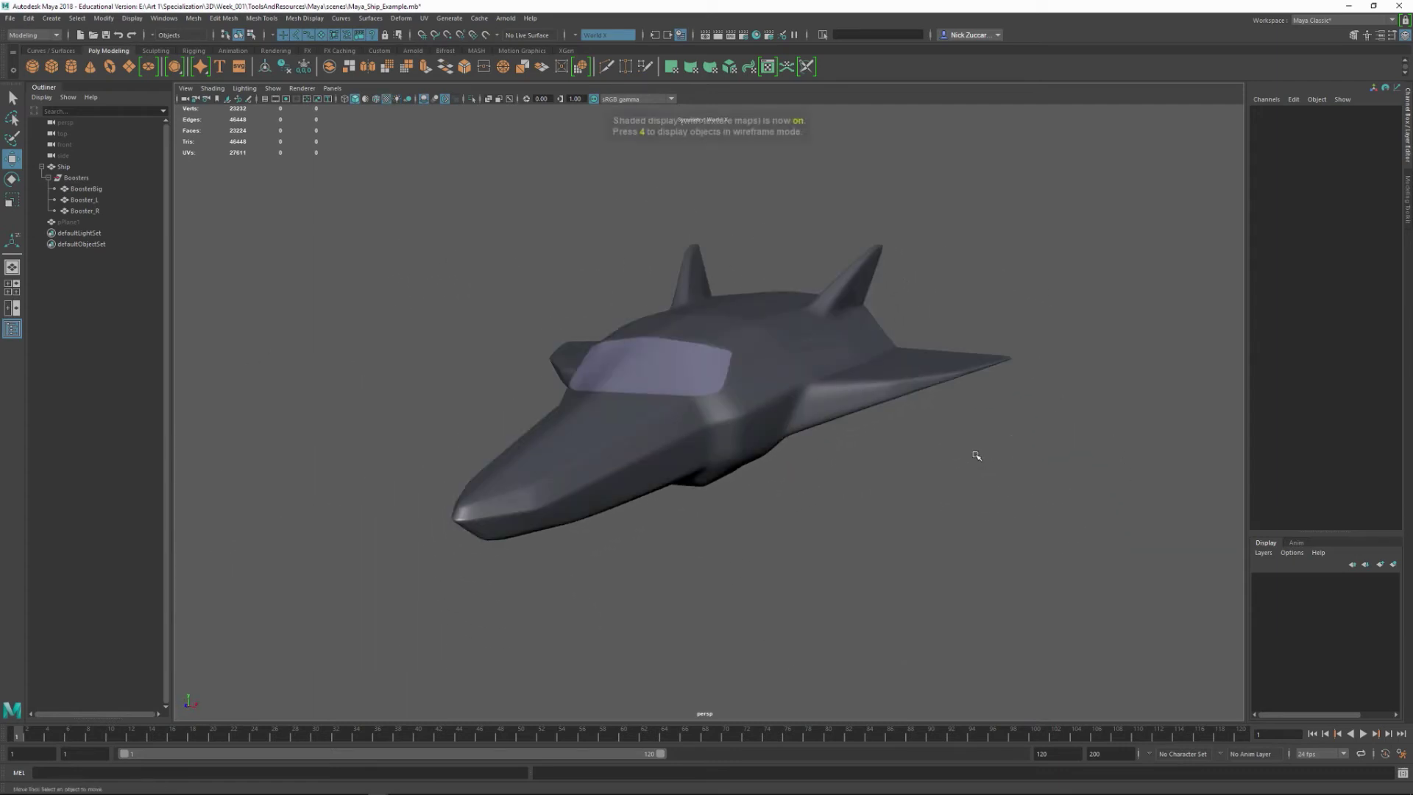
key("7")
key("6")
mouse_move(885, 488)
left_mouse_down("alt")
mouse_move(804, 489)
mouse_move(912, 439)
mouse_move(905, 464)
left_mouse_up("alt")
key("5")
- Rename the hidden ground plane as Floor
left_click(77, 221)
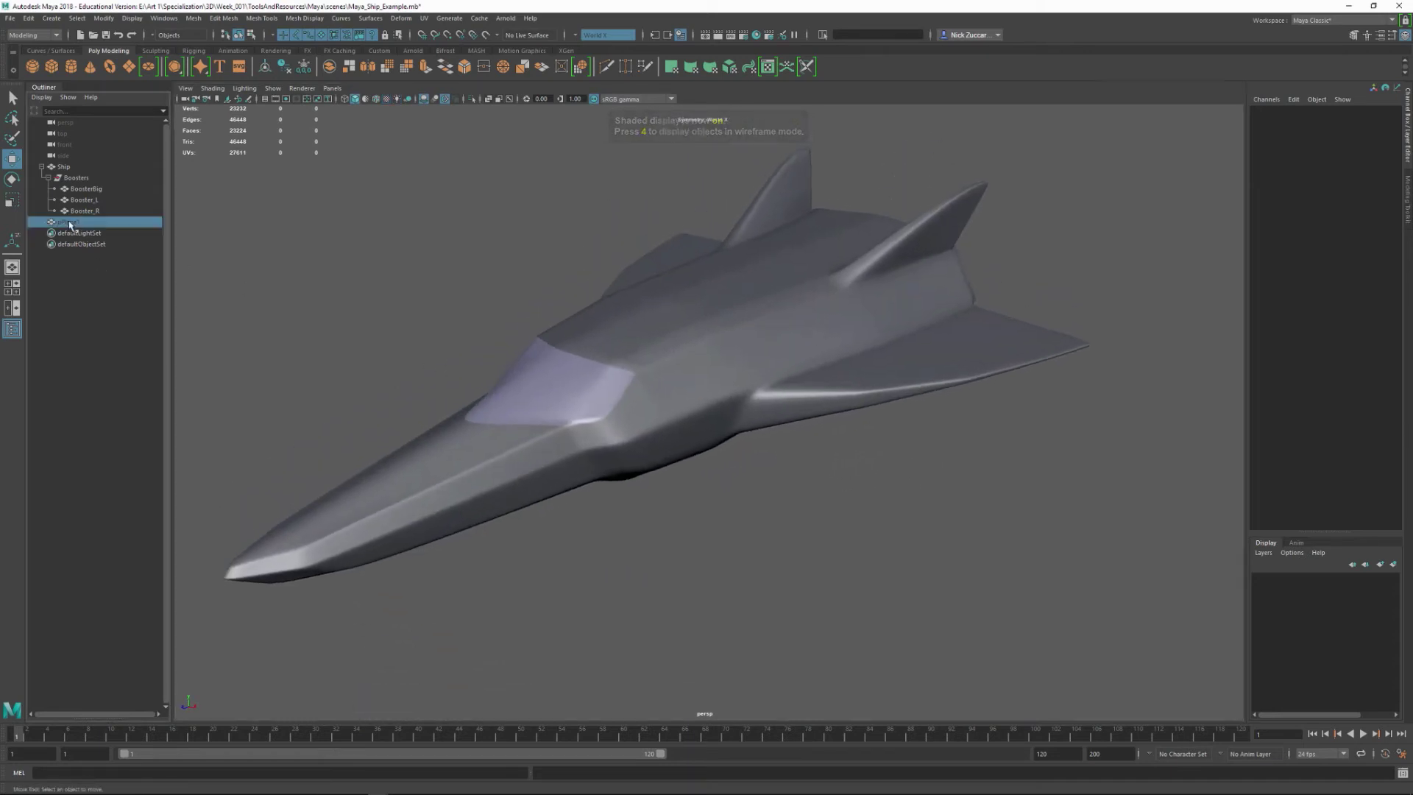
double_click(81, 222)
type("ploo")
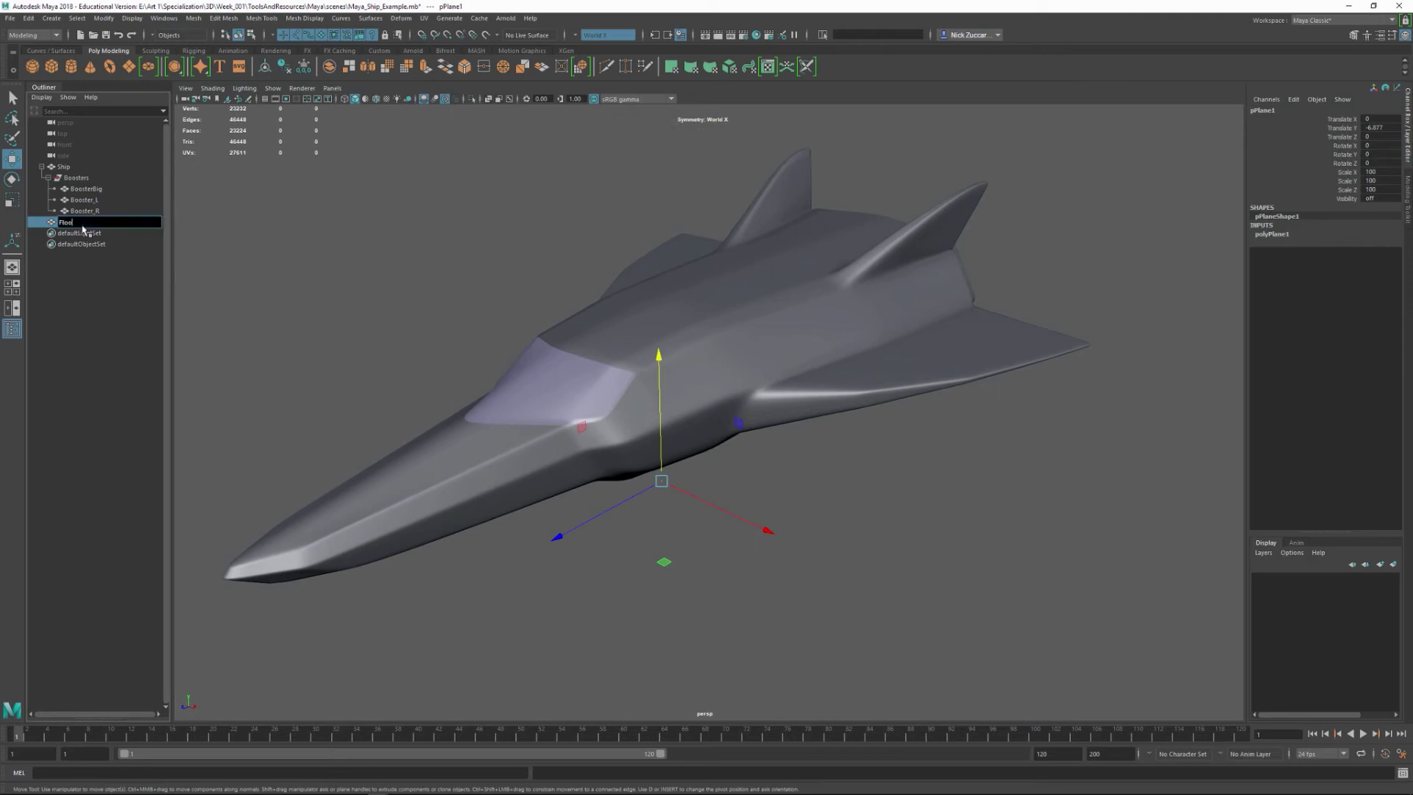
type("r")
key("Return")
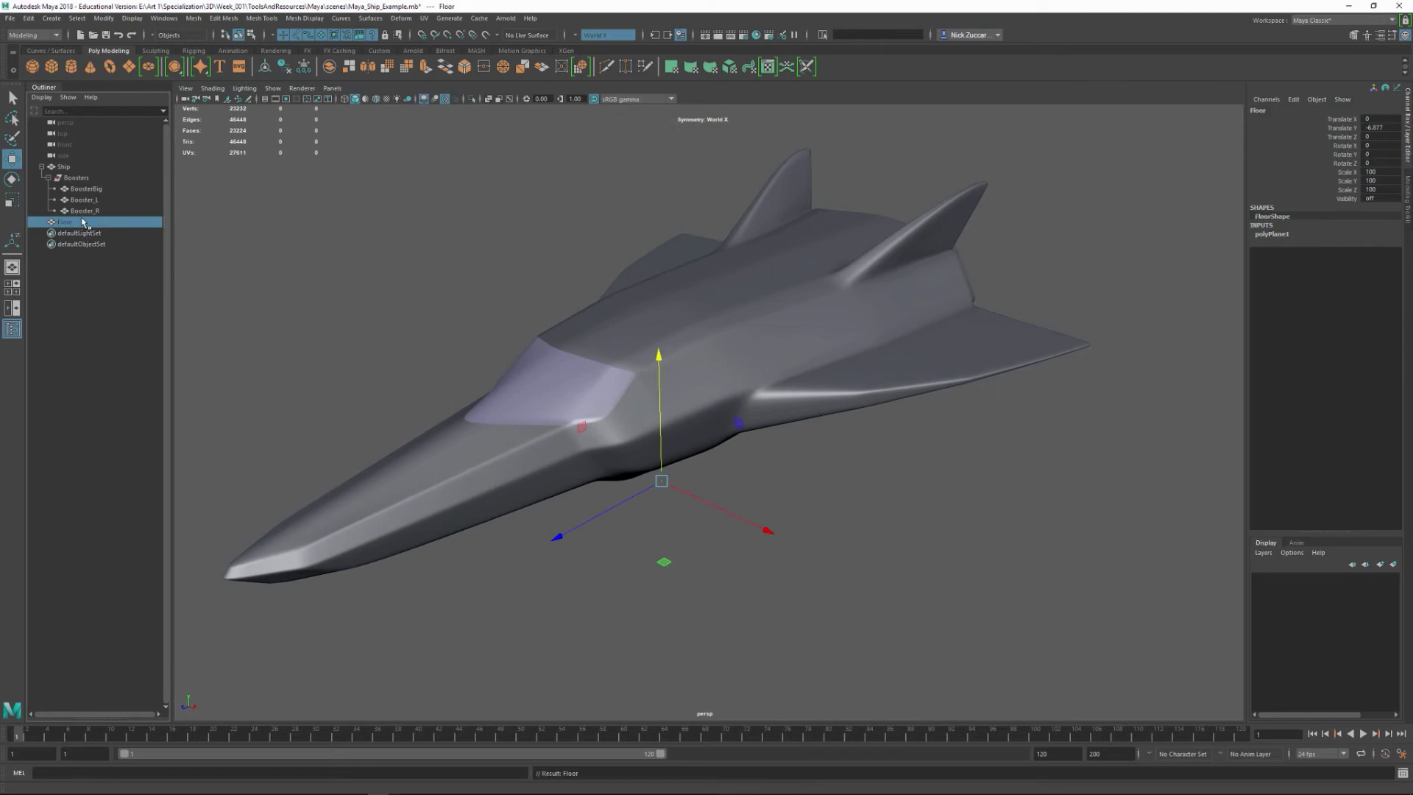
- Unhide the Floor plane and clear the selection
key("shift+h")
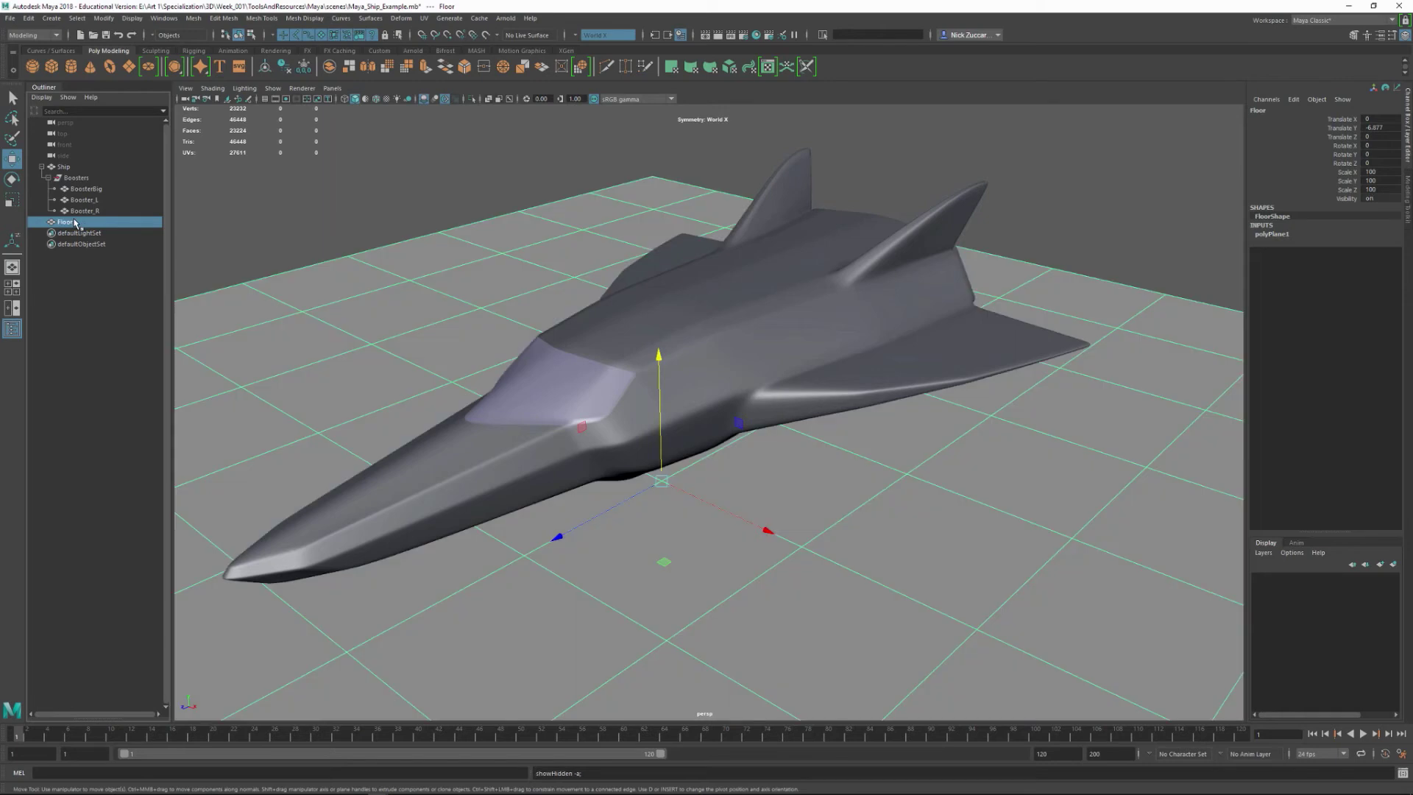
left_click(1028, 161)
right_click_drag(1067, 341, 845, 309, "alt")
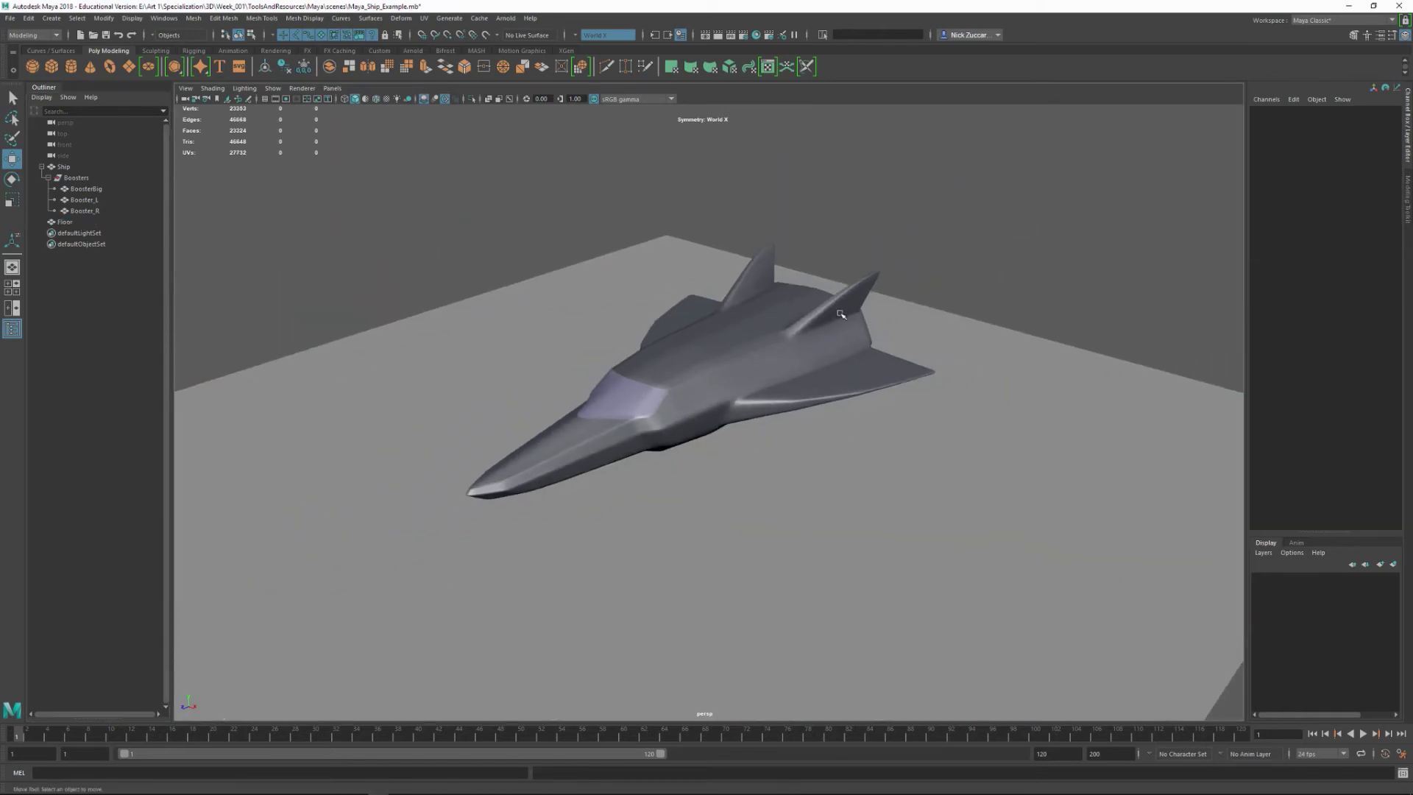
left_click_drag(845, 309, 758, 341, "alt")
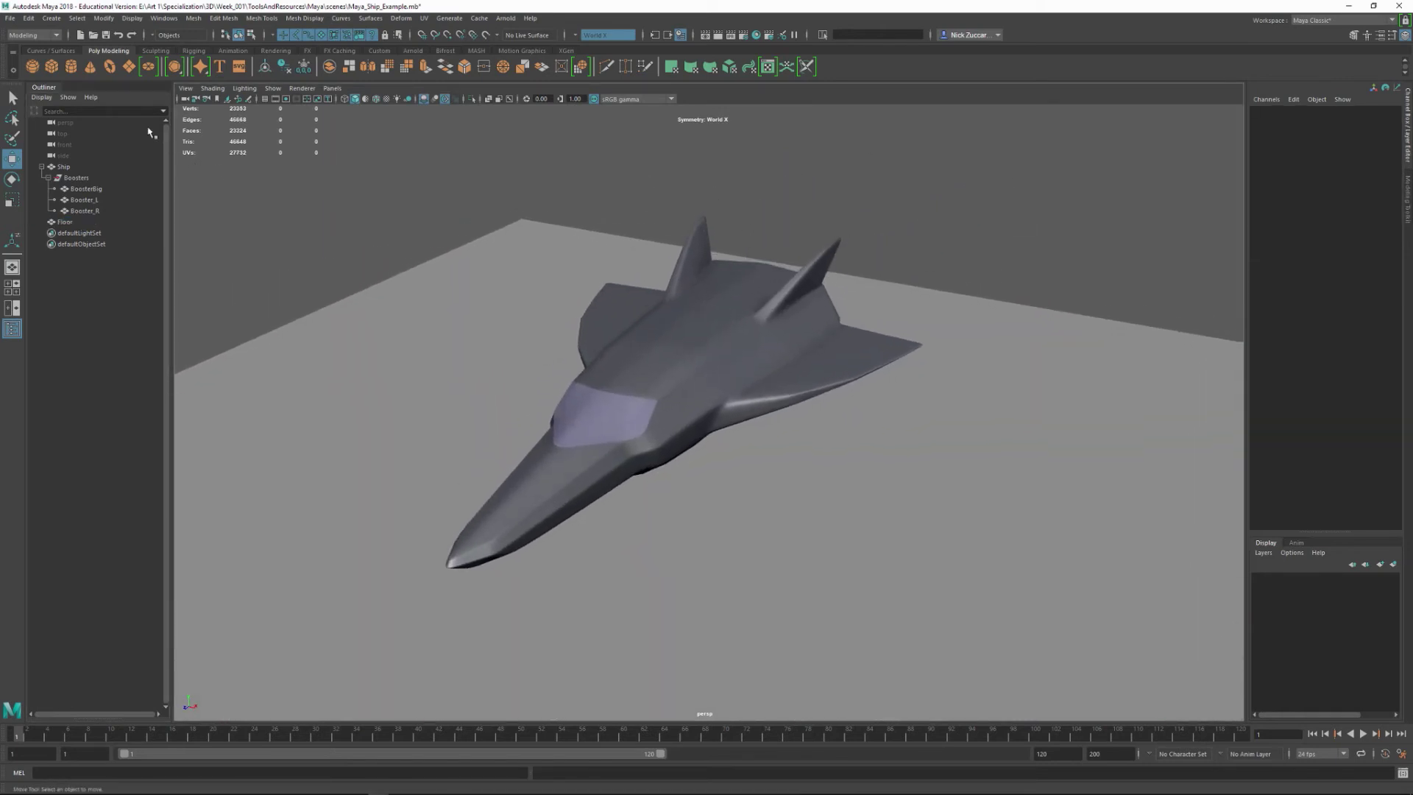
- Create a spot light with a penumbra angle of 20
left_click(52, 19)
mouse_move(85, 79)
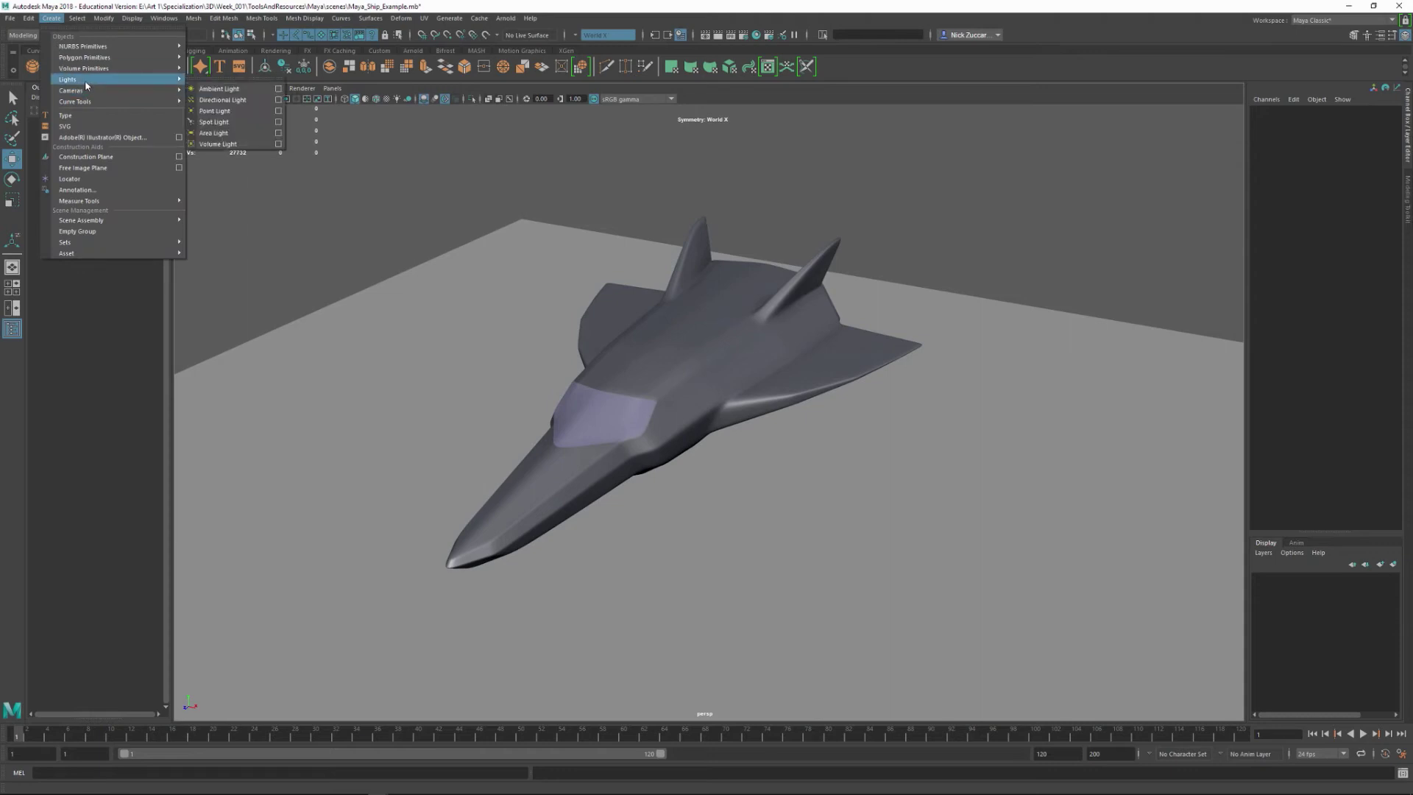
left_click(278, 122)
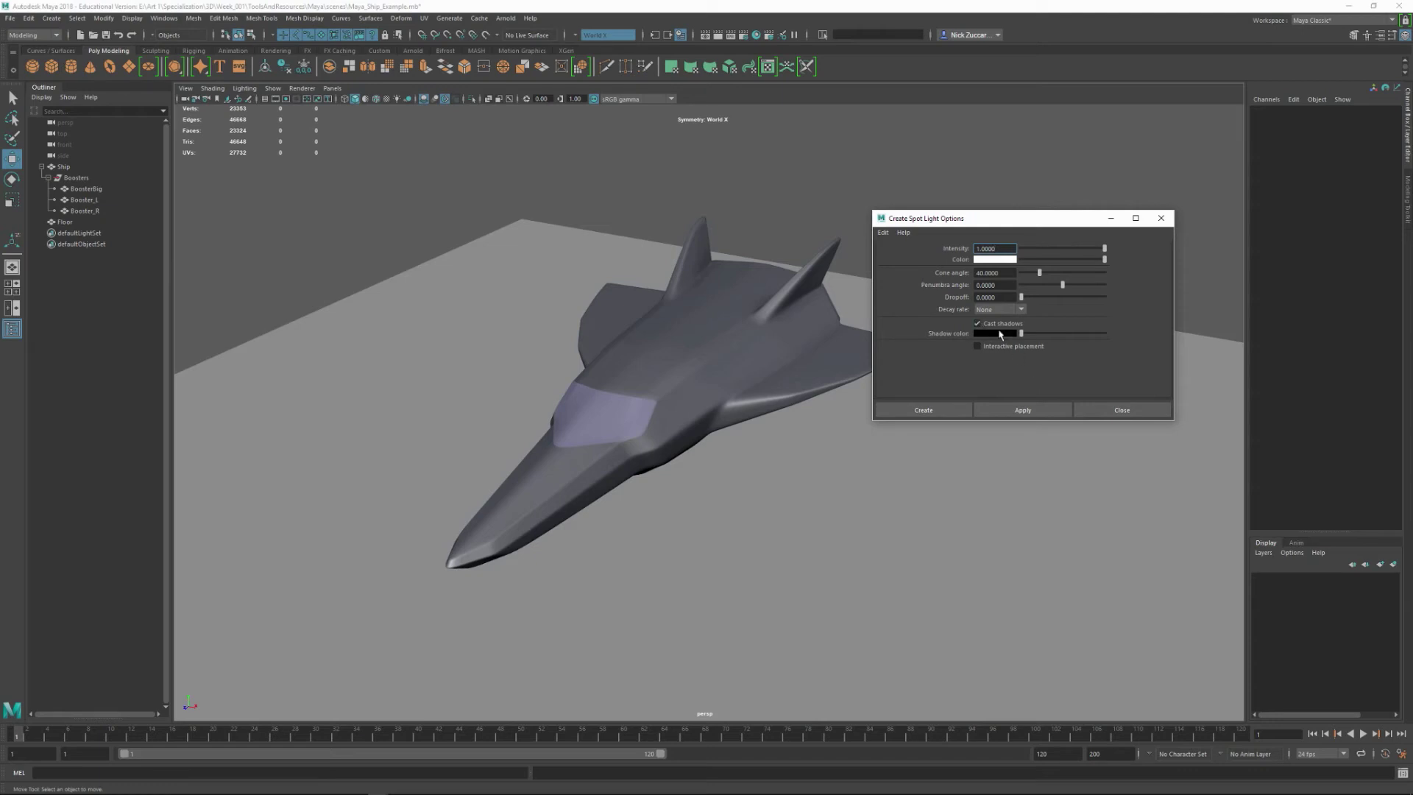
left_click(997, 285)
type("20")
key("Tab")
left_click(1121, 410)
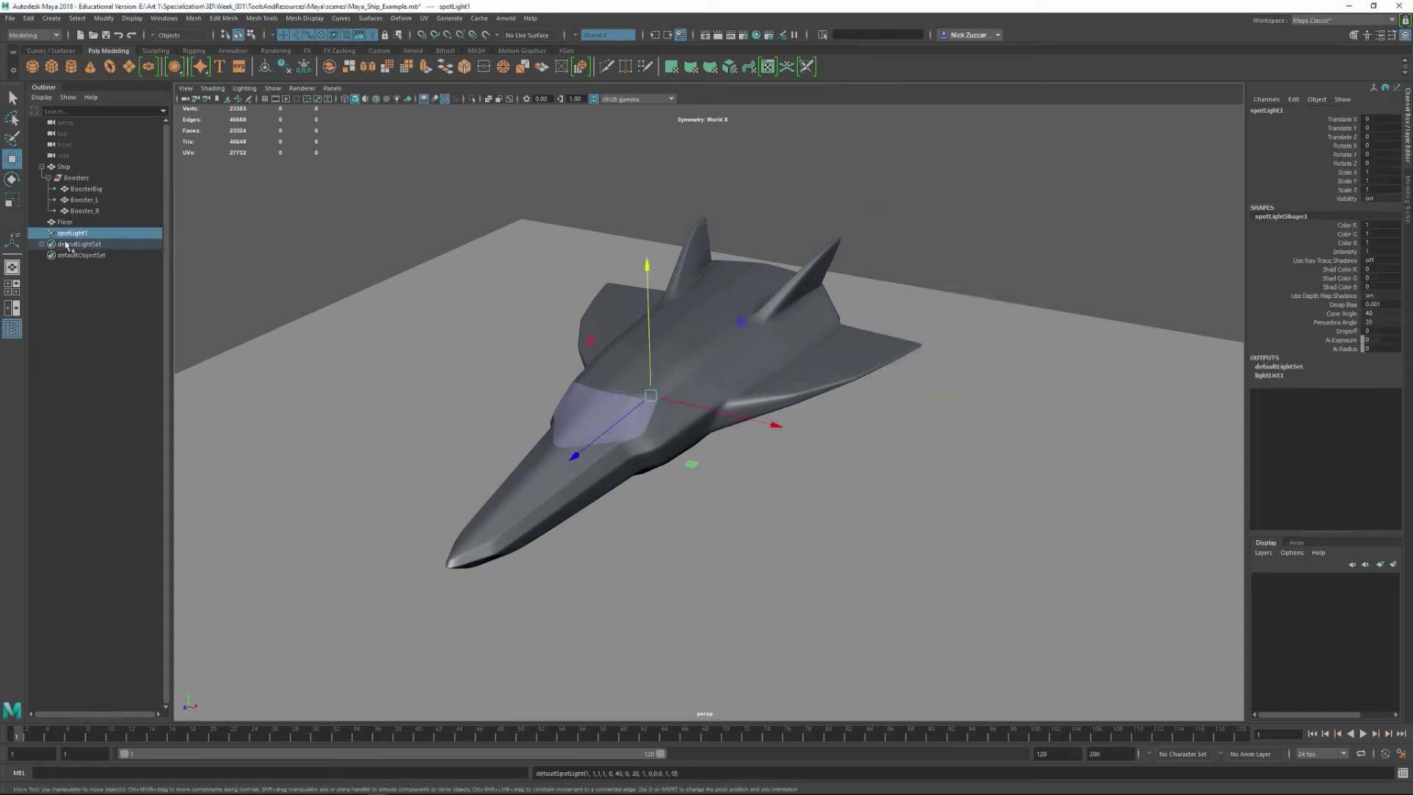
- Move the spot light above and beside the ship, rotating it about -28° on X and 76° on Y
left_click_drag(780, 442, 1134, 517)
key("e")
left_click_drag(1071, 485, 992, 393)
key("w")
middle_click_drag(966, 313, 936, 155)
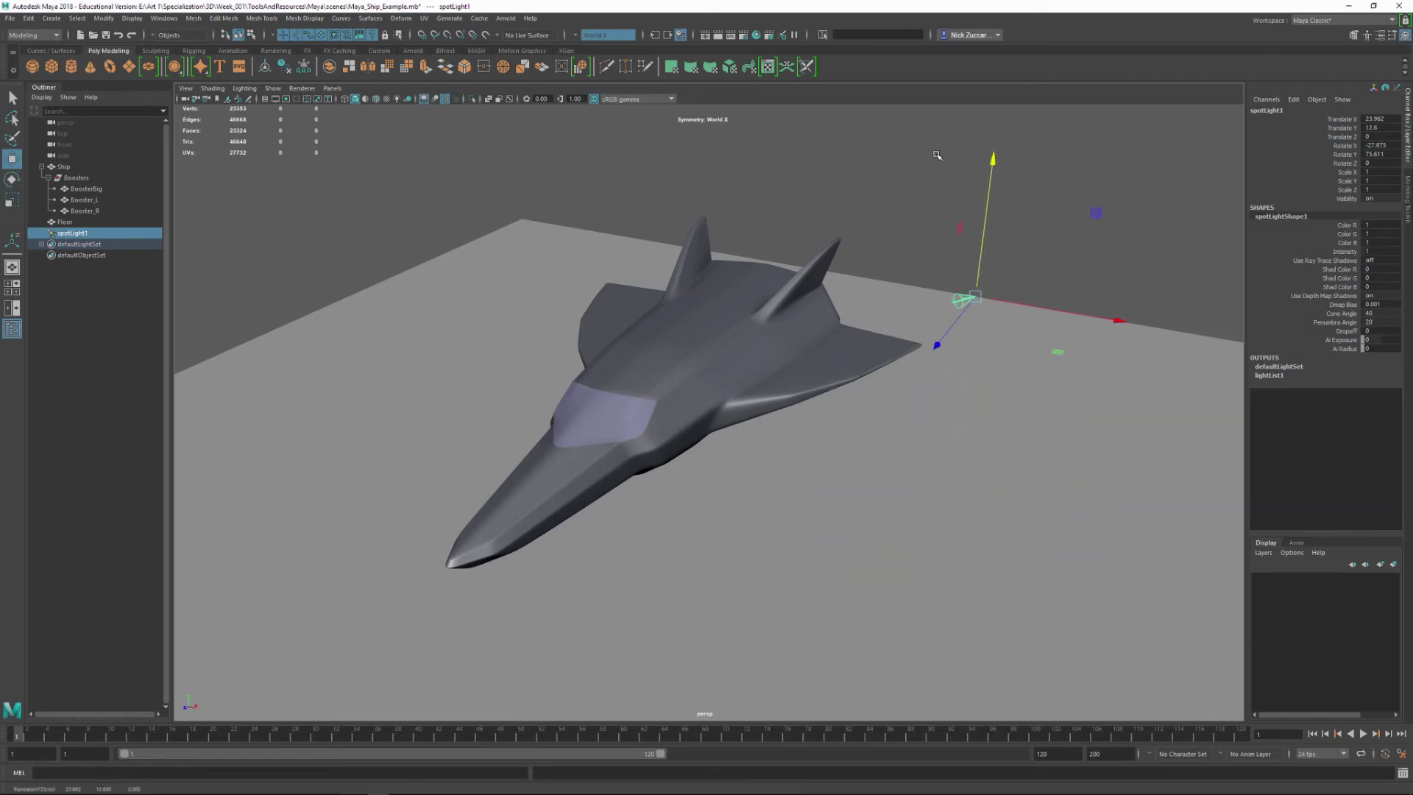
- Look through the spot light in lit display and aim it down over the whole ship, about -51° on X and 43° on Y
key("7")
left_click_drag(1005, 326, 917, 304, "alt")
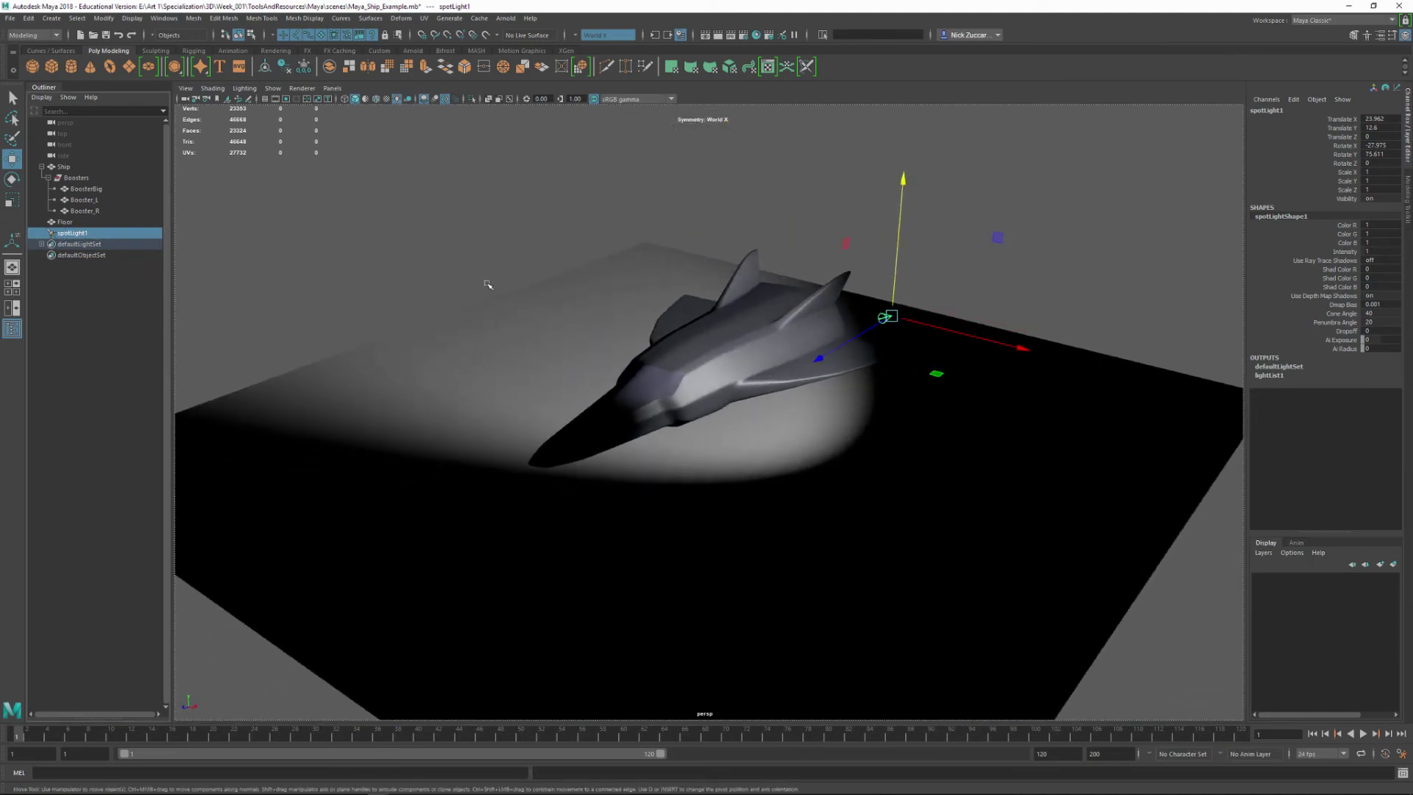
middle_click_drag(488, 285, 488, 285)
right_click_drag(1026, 439, 516, 378, "alt")
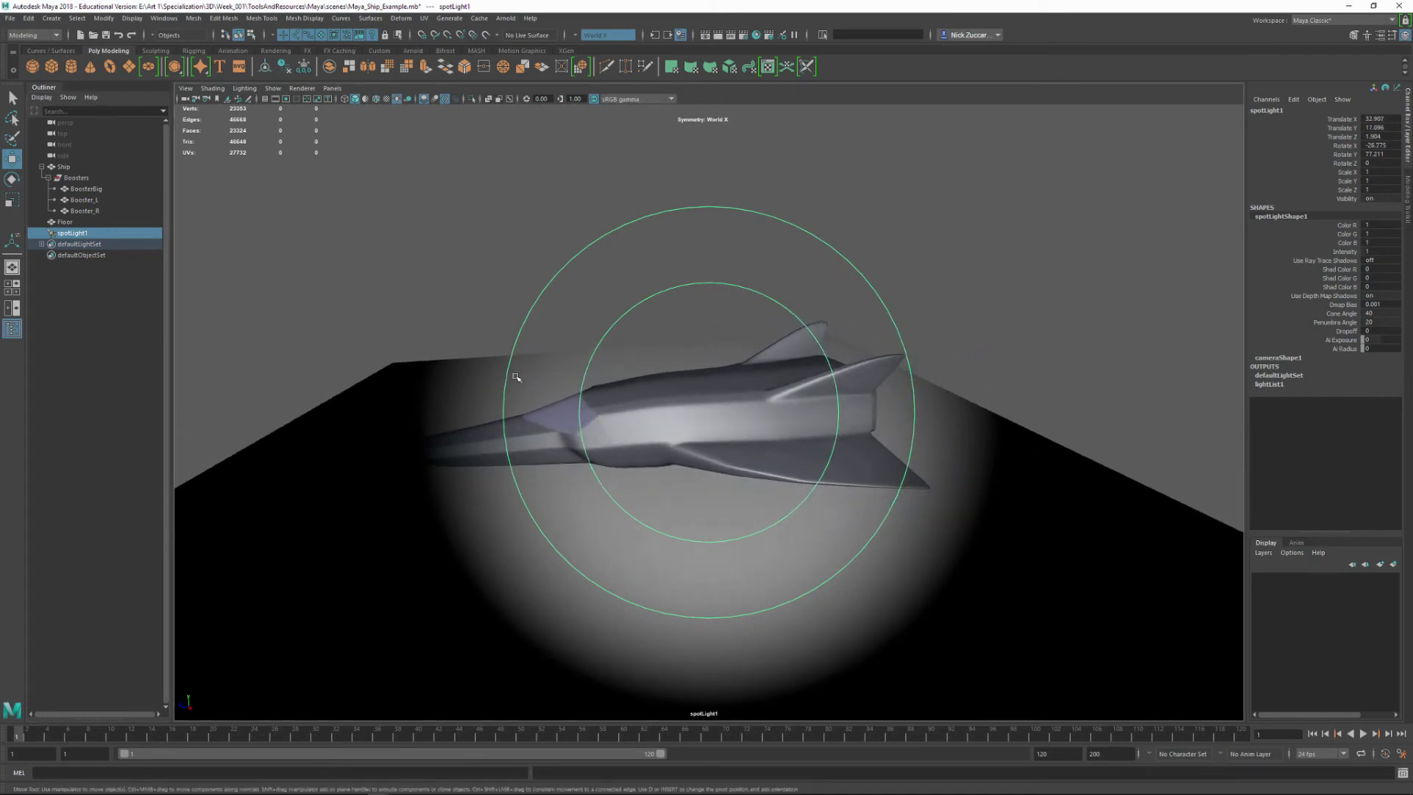
left_click_drag(517, 378, 666, 450, "alt")
mouse_move(666, 450)
middle_mouse_down("alt")
mouse_move(685, 415)
mouse_move(672, 428)
middle_mouse_up("alt")
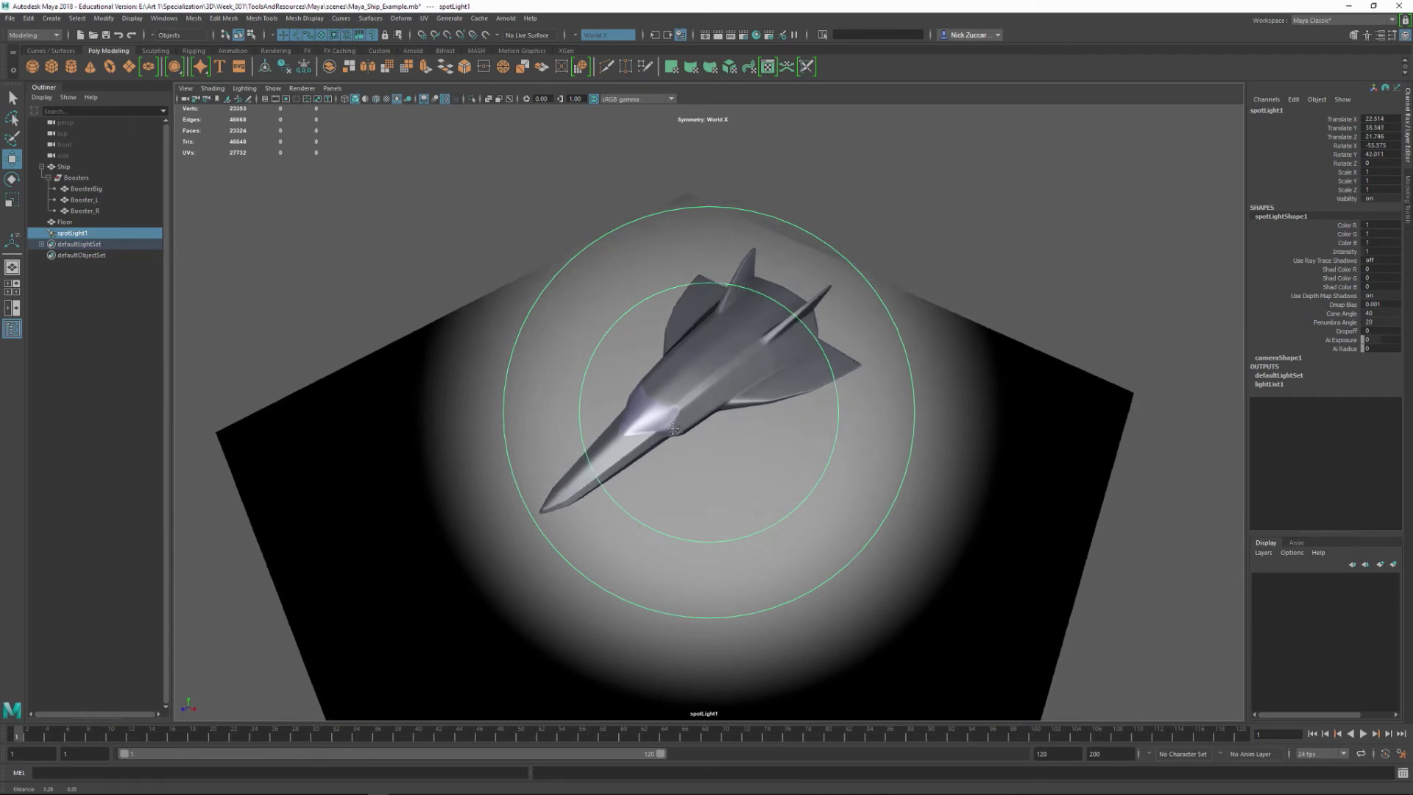
left_click_drag(672, 428, 663, 416, "alt")
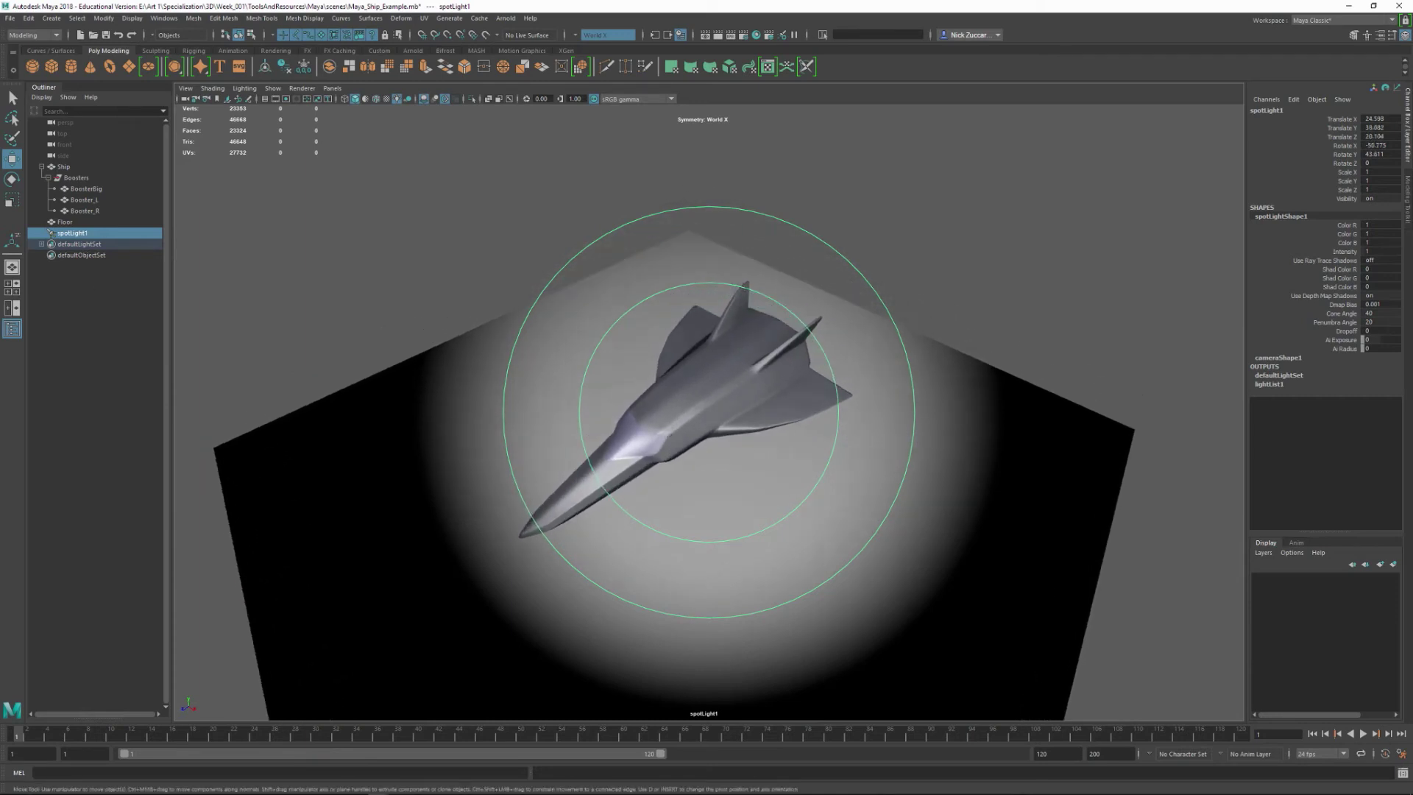
- Return to the perspective view and open the spot light's attributes clear of the ship
left_click(332, 88)
mouse_move(343, 103)
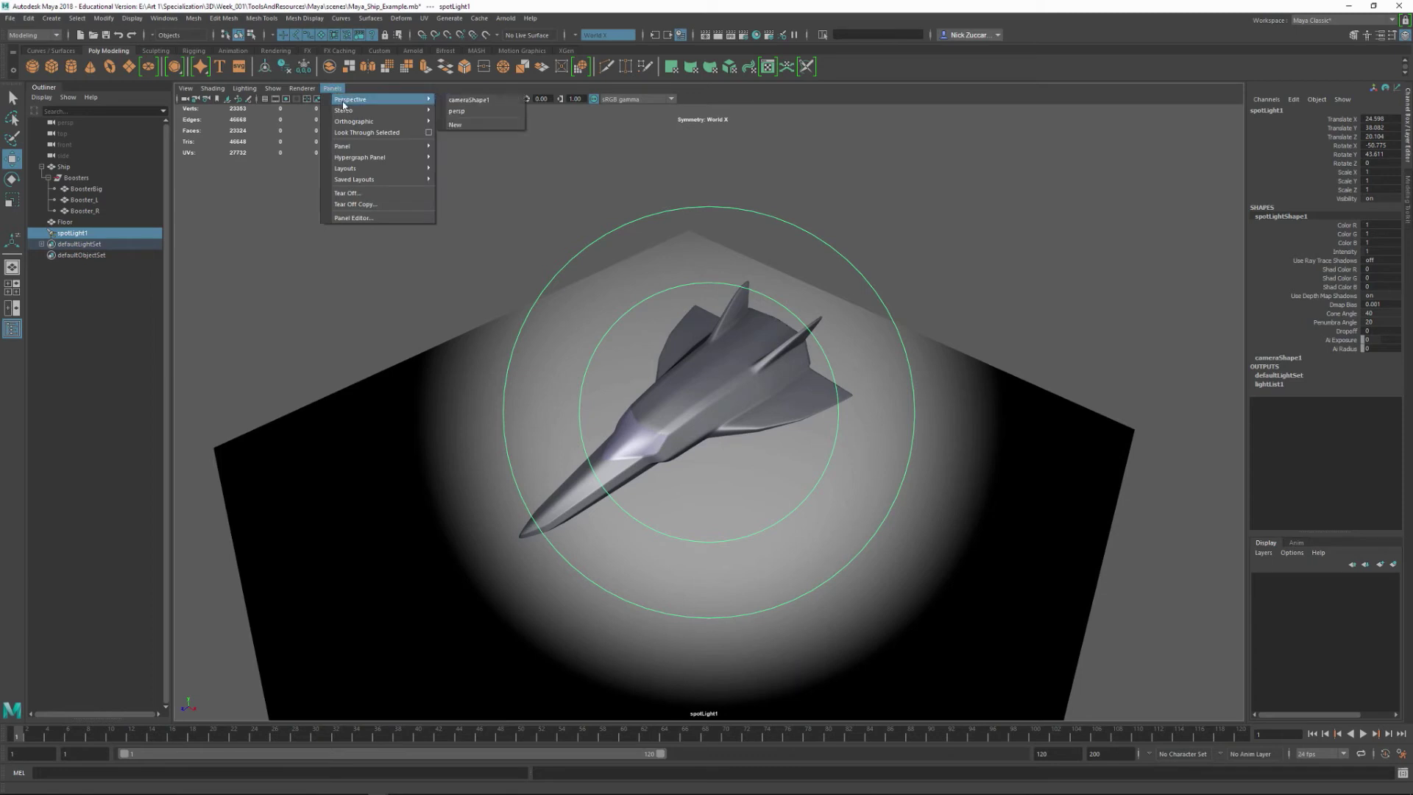
left_click(471, 111)
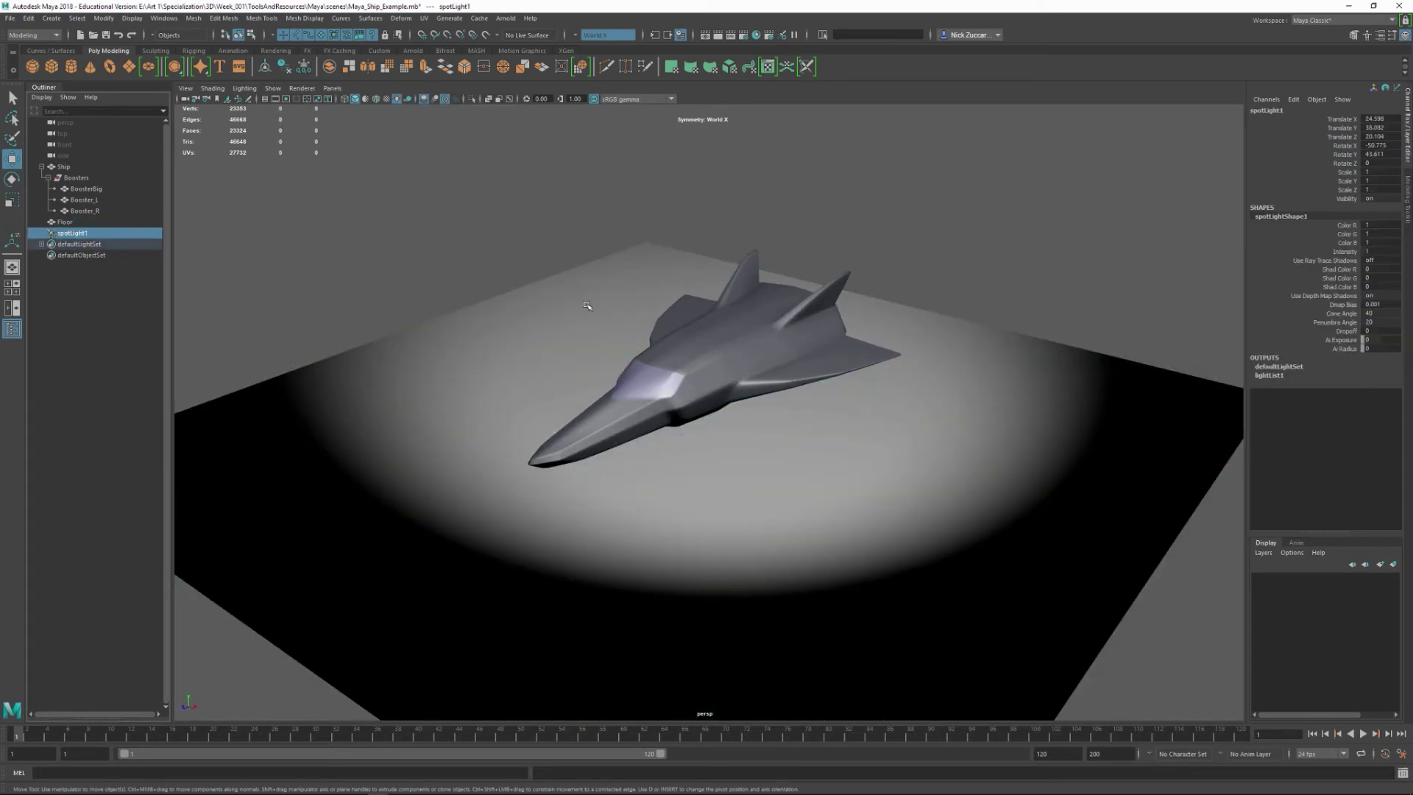
key("ctrl+a")
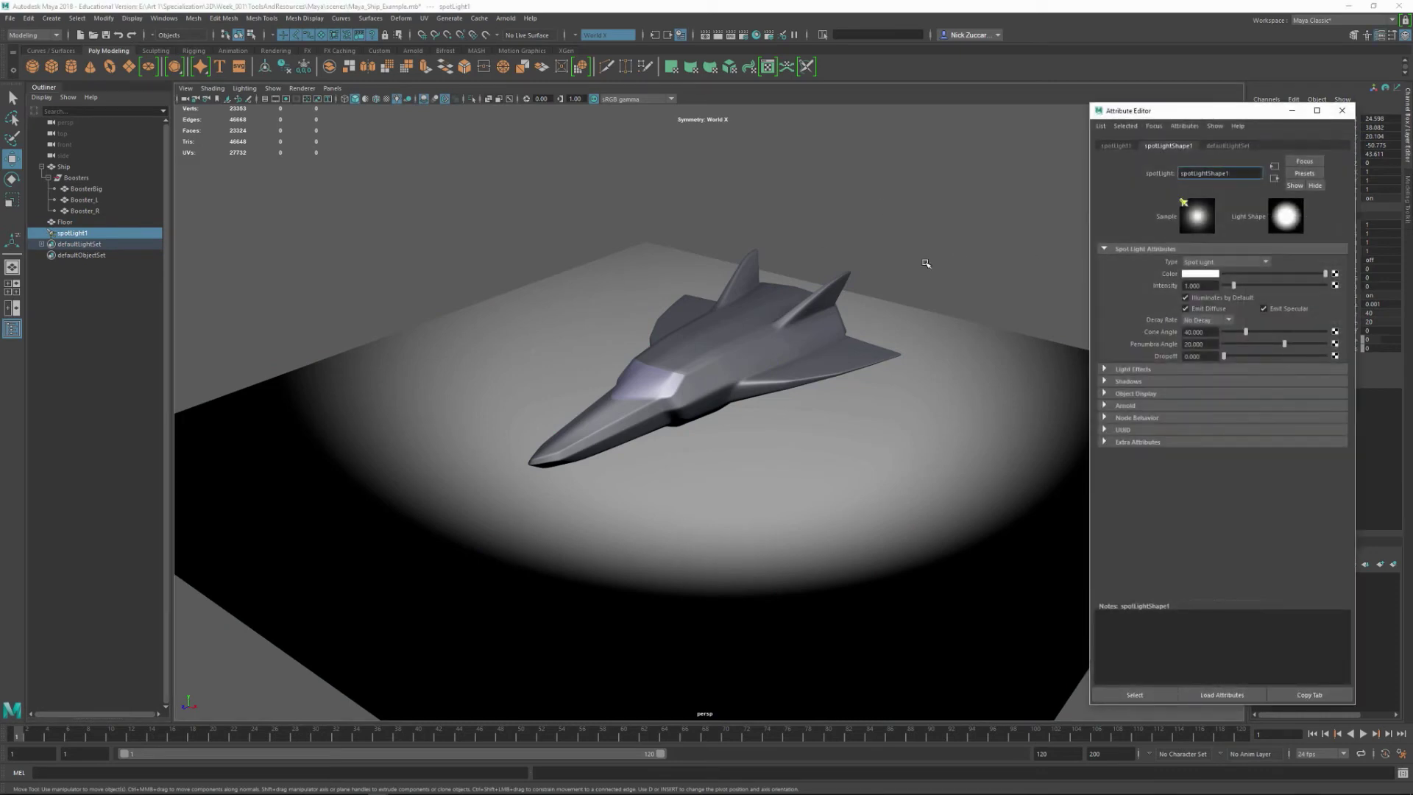
left_click_drag(1207, 110, 1086, 112)
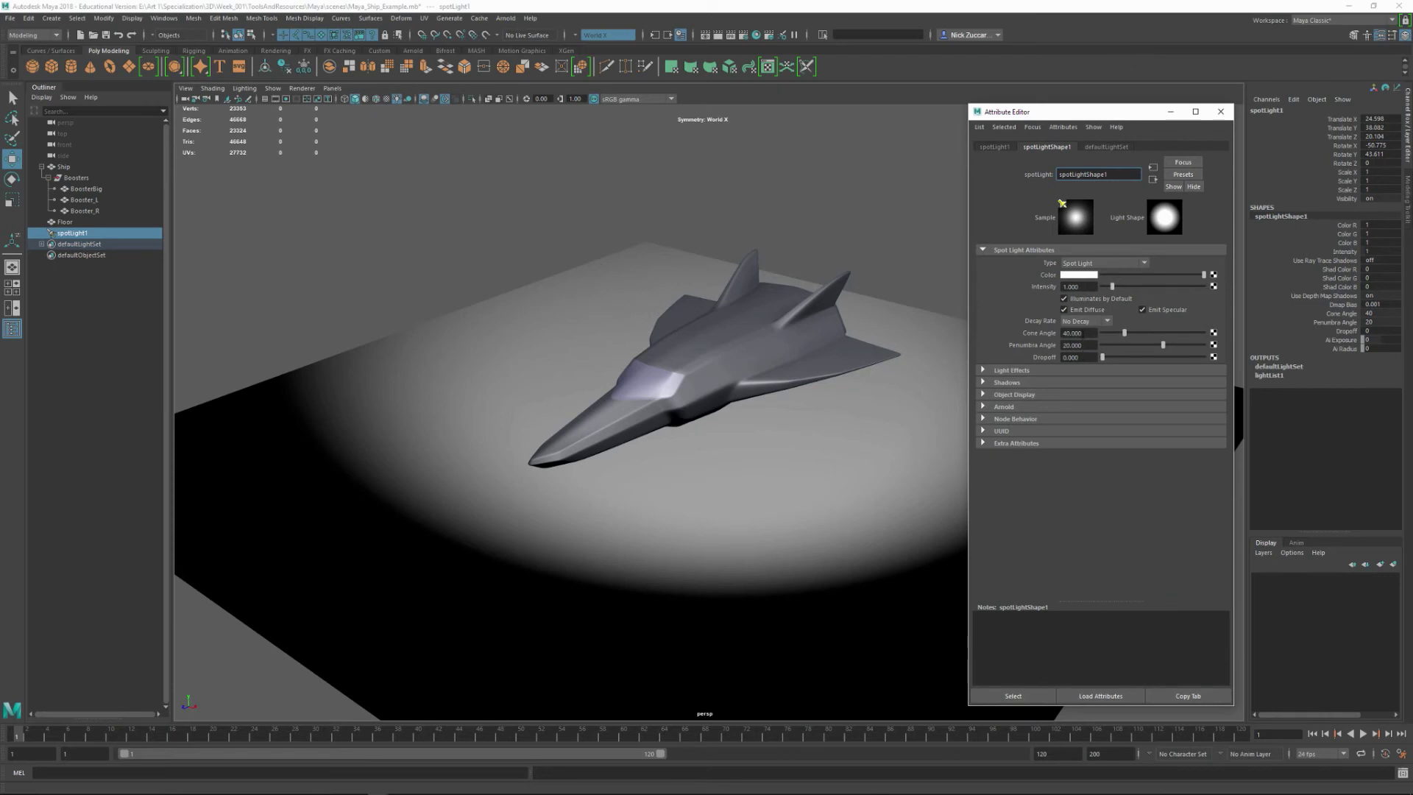
- Try penumbra angles of 0, 40, 30 and 20 on the spot light with its cone angle at 40
mouse_move(1124, 337)
left_mouse_down()
mouse_move(1092, 332)
mouse_move(1137, 344)
mouse_move(1101, 344)
mouse_move(1124, 340)
mouse_move(1115, 350)
left_mouse_up()
type("40")
key("Return")
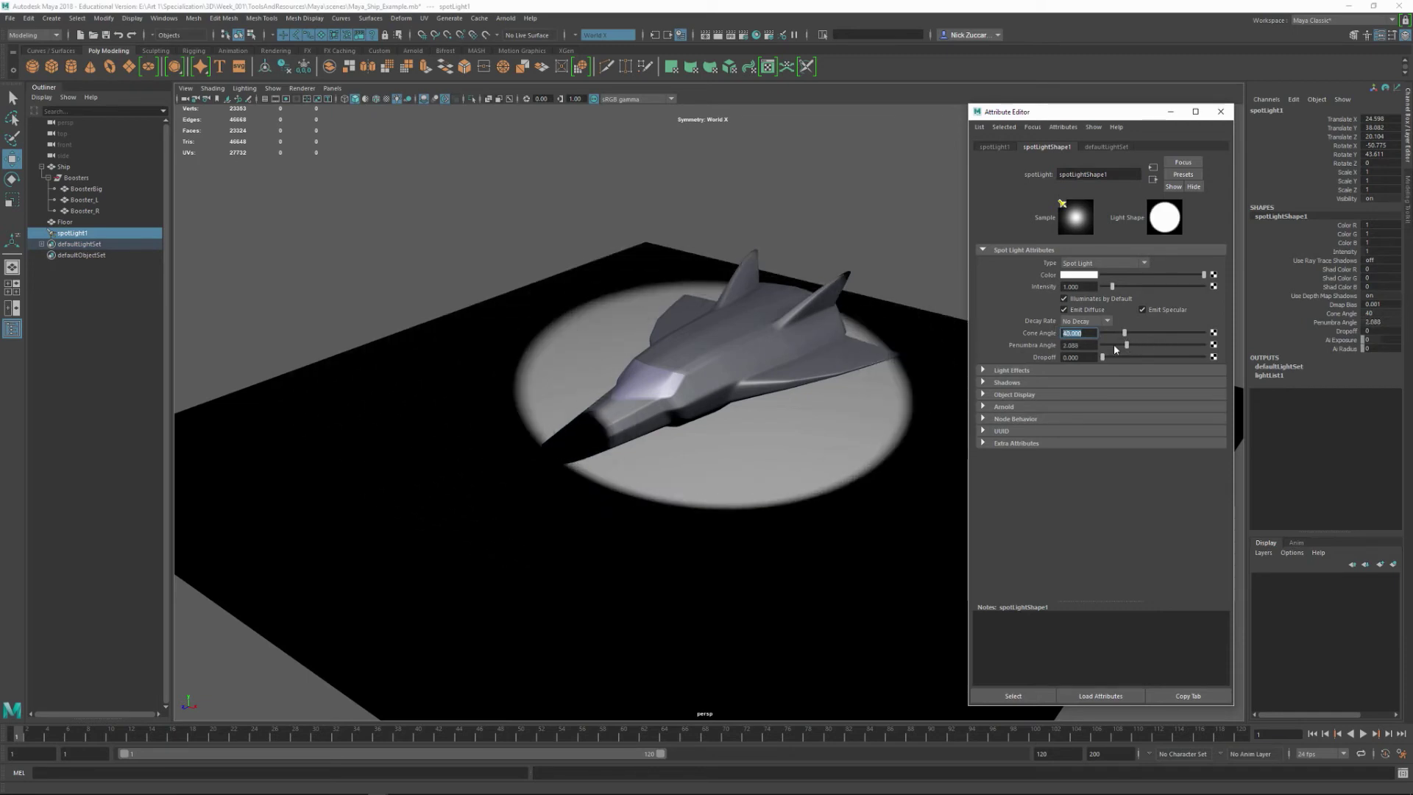
left_click(1077, 345)
type("0")
key("Return")
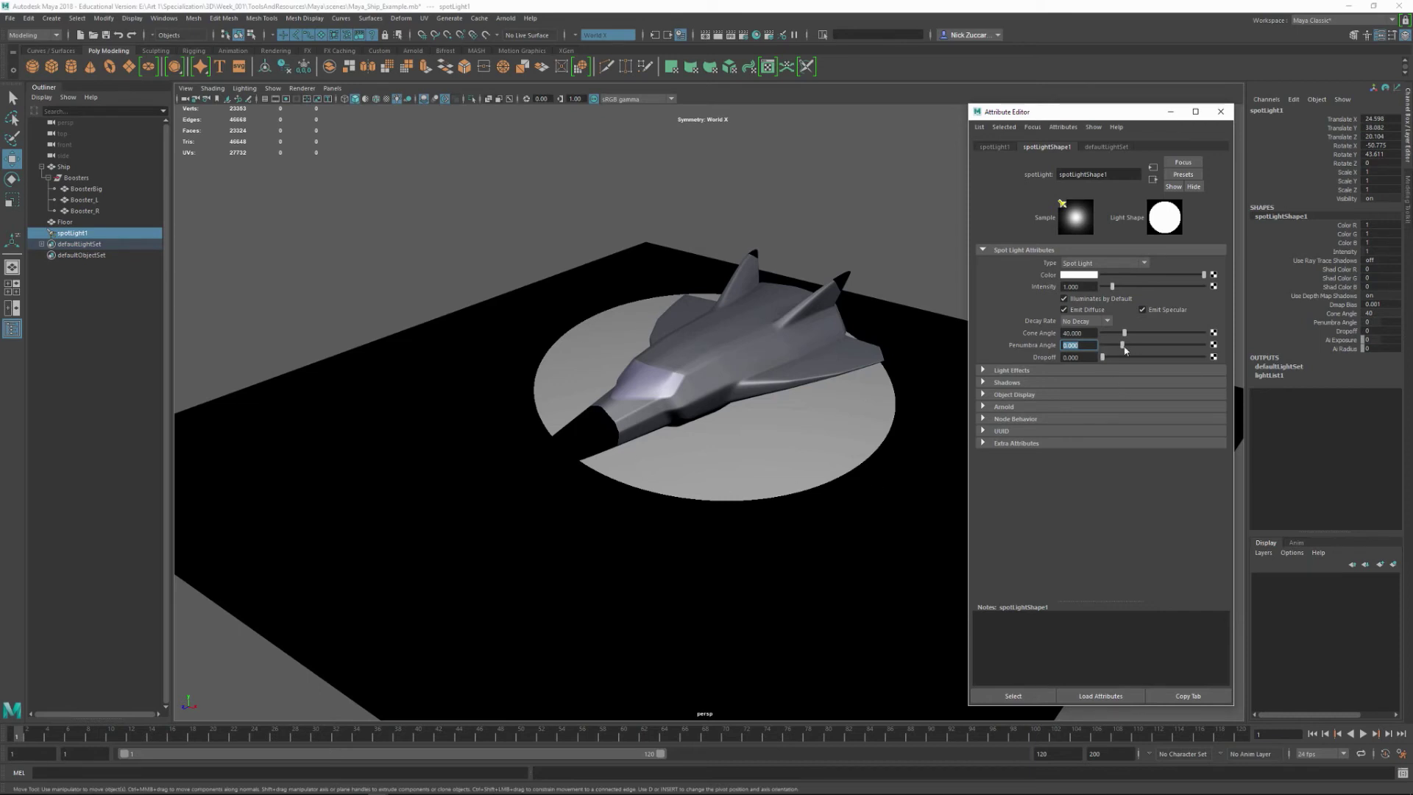
left_click_drag(1125, 351, 1051, 345)
type("40")
key("Return")
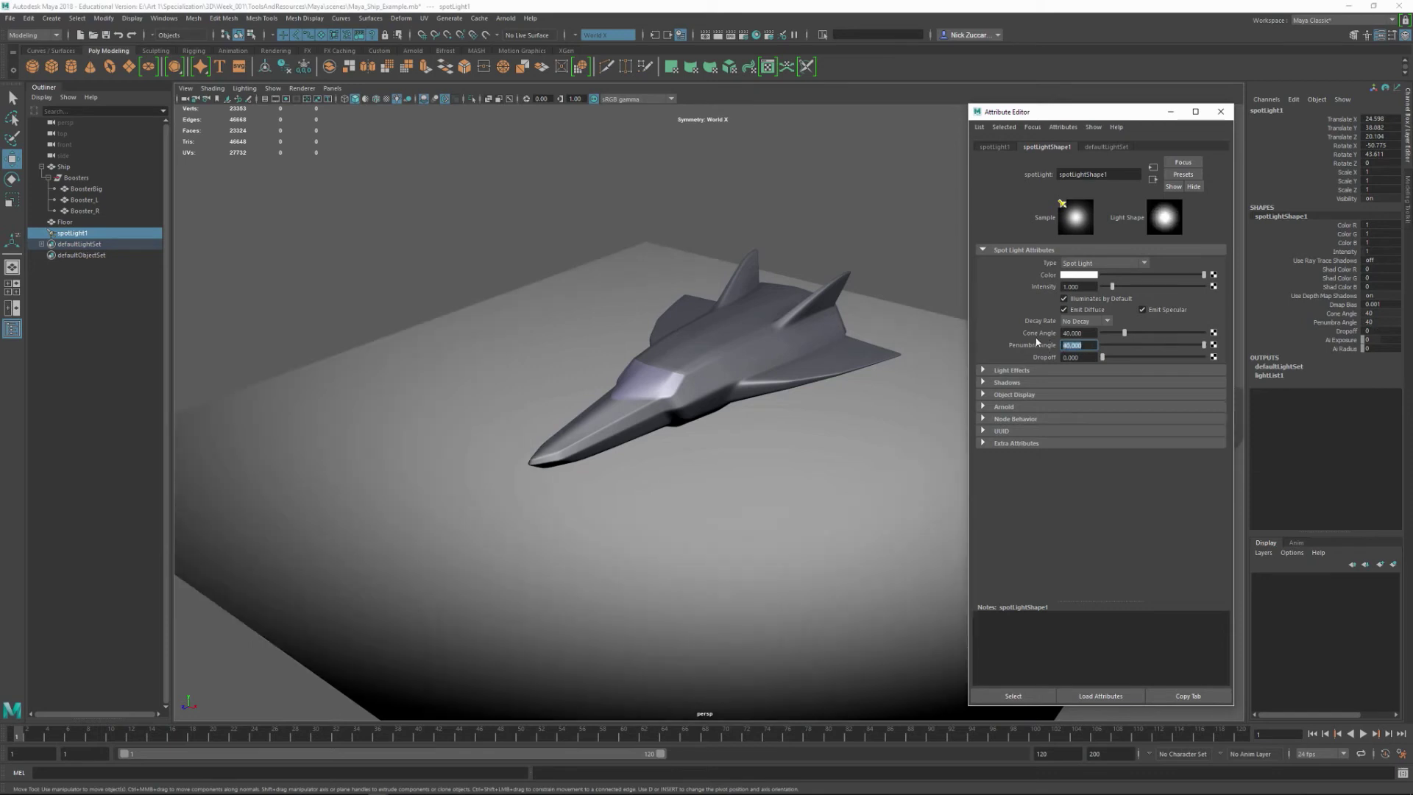
type("30")
key("Return")
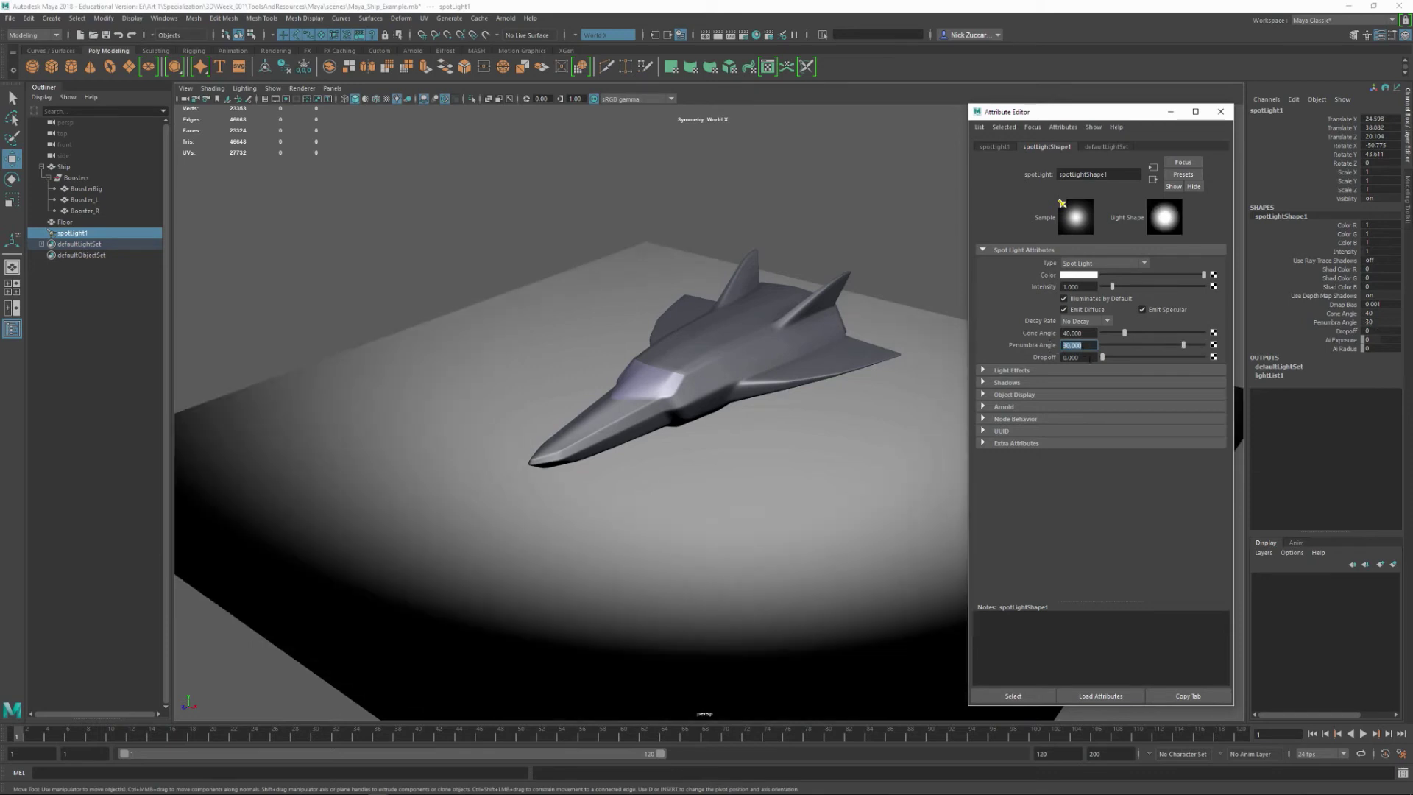
type("20")
key("Return")
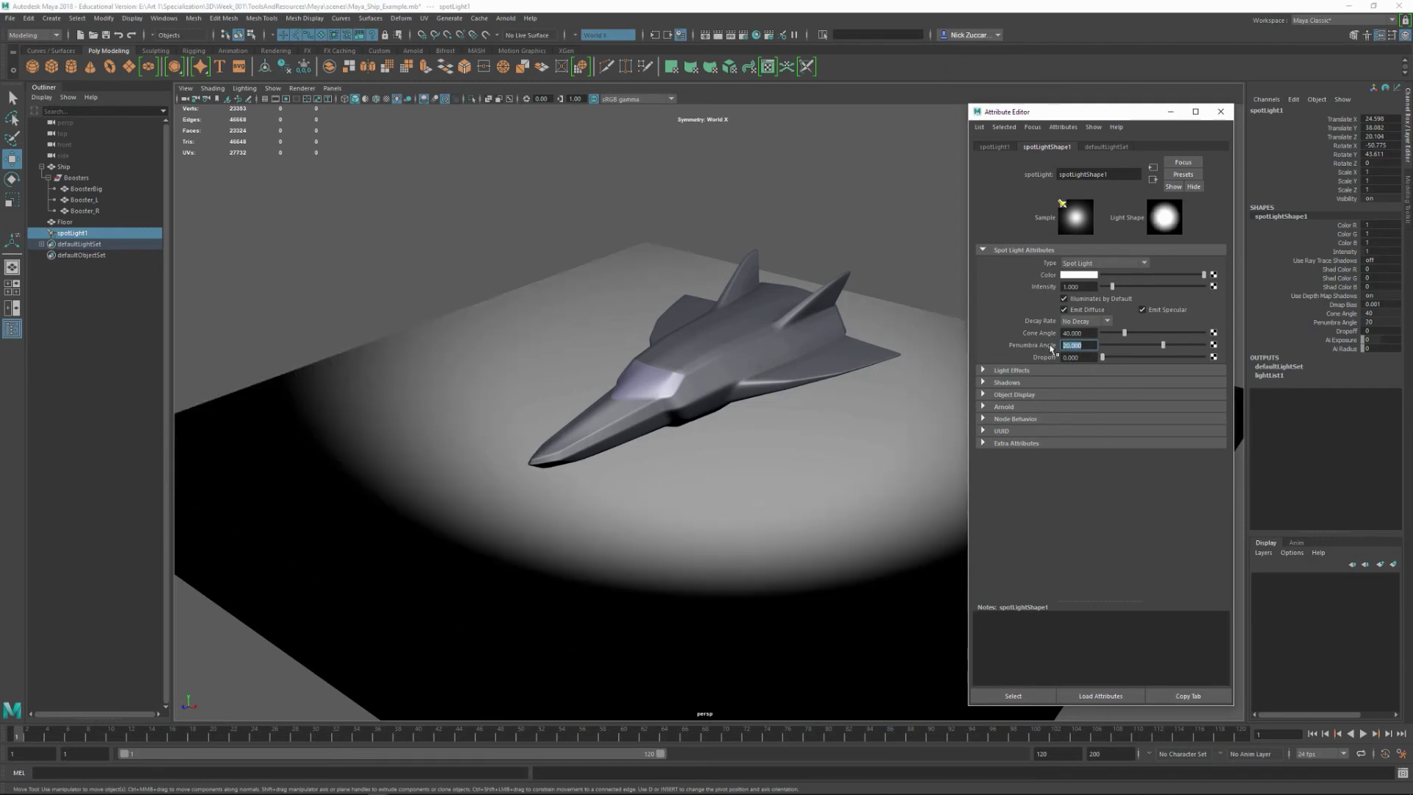
- Set the spot light's penumbra angle to 30, close its attributes and clear the selection
type("30")
key("Return")
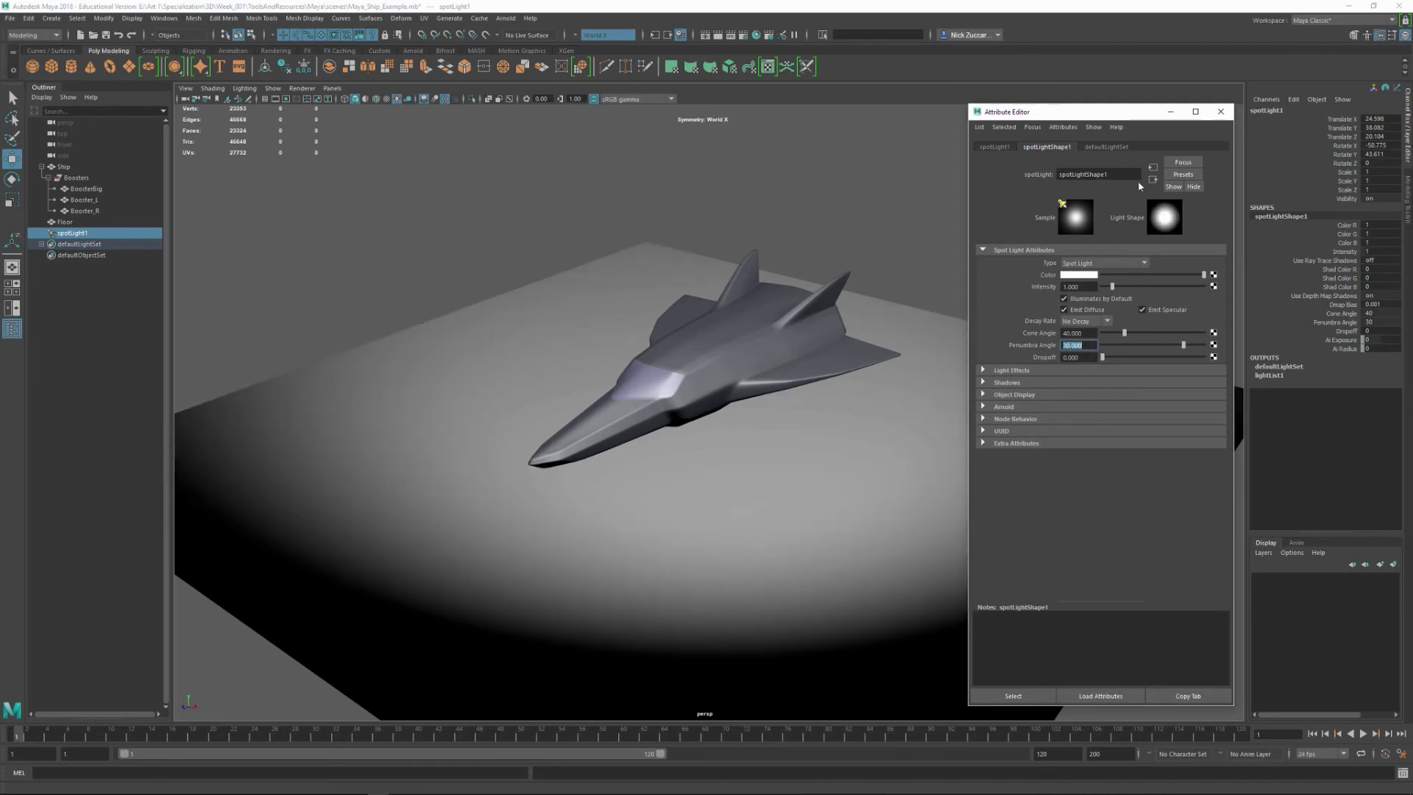
left_click(1221, 112)
left_click(805, 258)
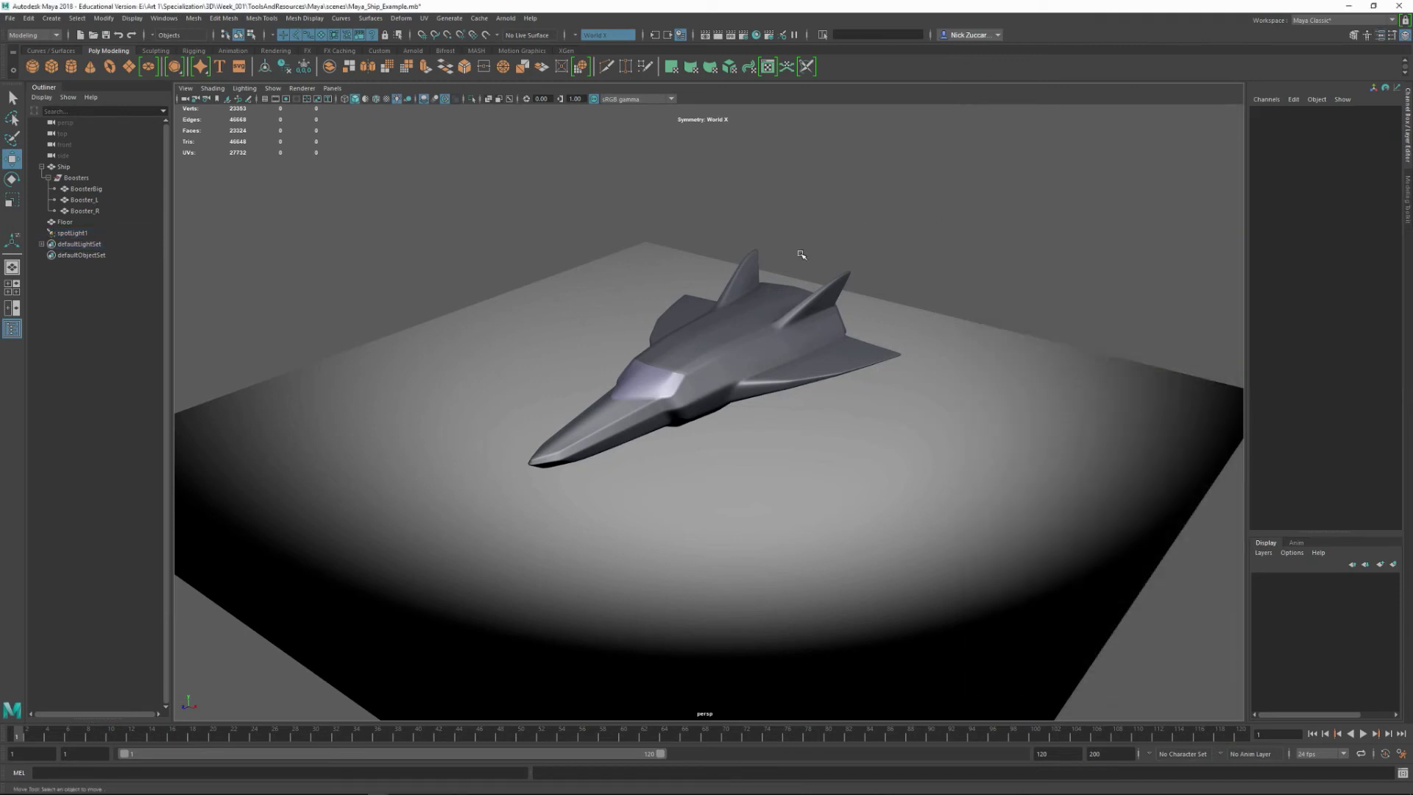
- Create a point light at the scene origin
left_click_drag(804, 258, 964, 239, "alt")
left_click_drag(303, 390, 815, 350, "alt")
left_click_drag(638, 480, 780, 413, "alt")
left_click_drag(948, 405, 993, 393, "alt")
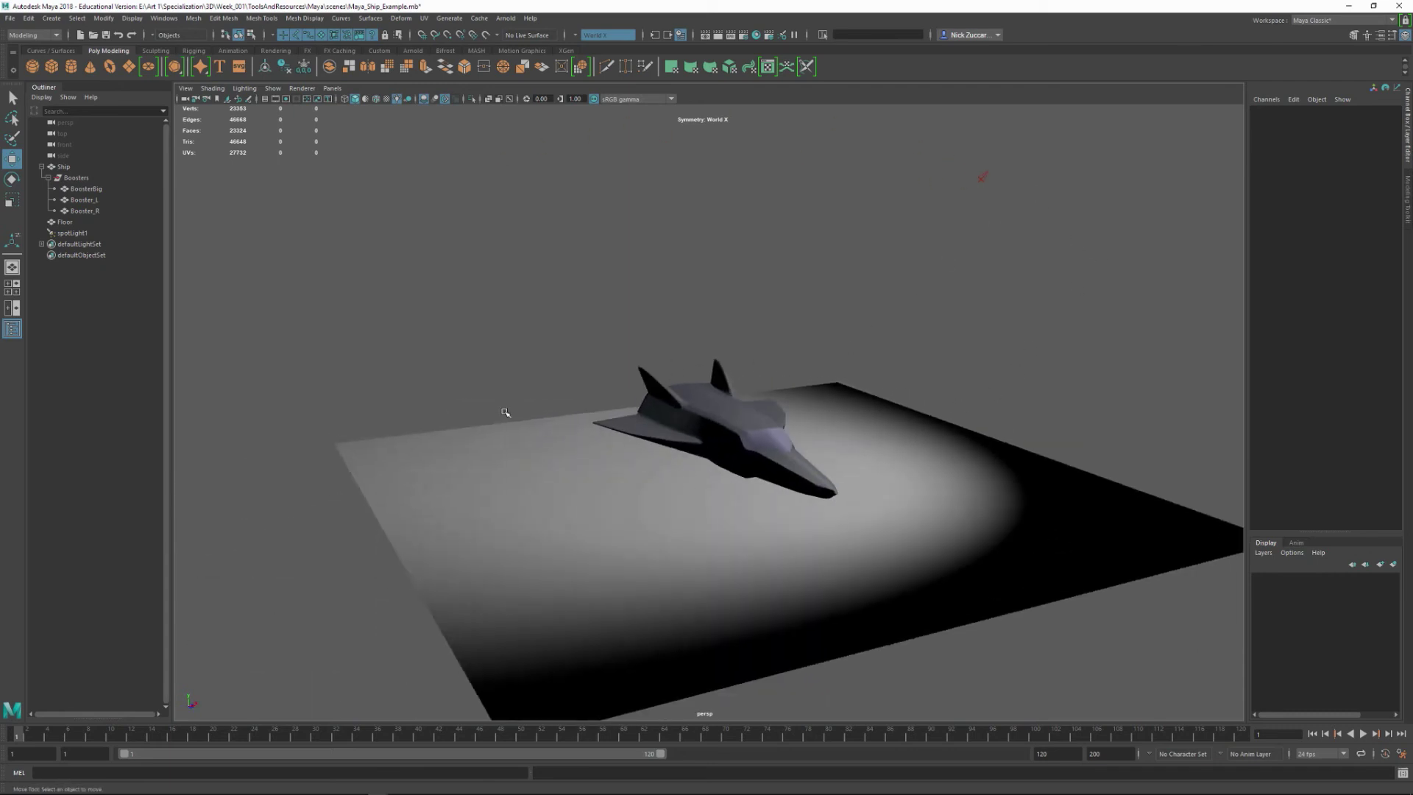
left_click_drag(438, 375, 708, 456, "alt")
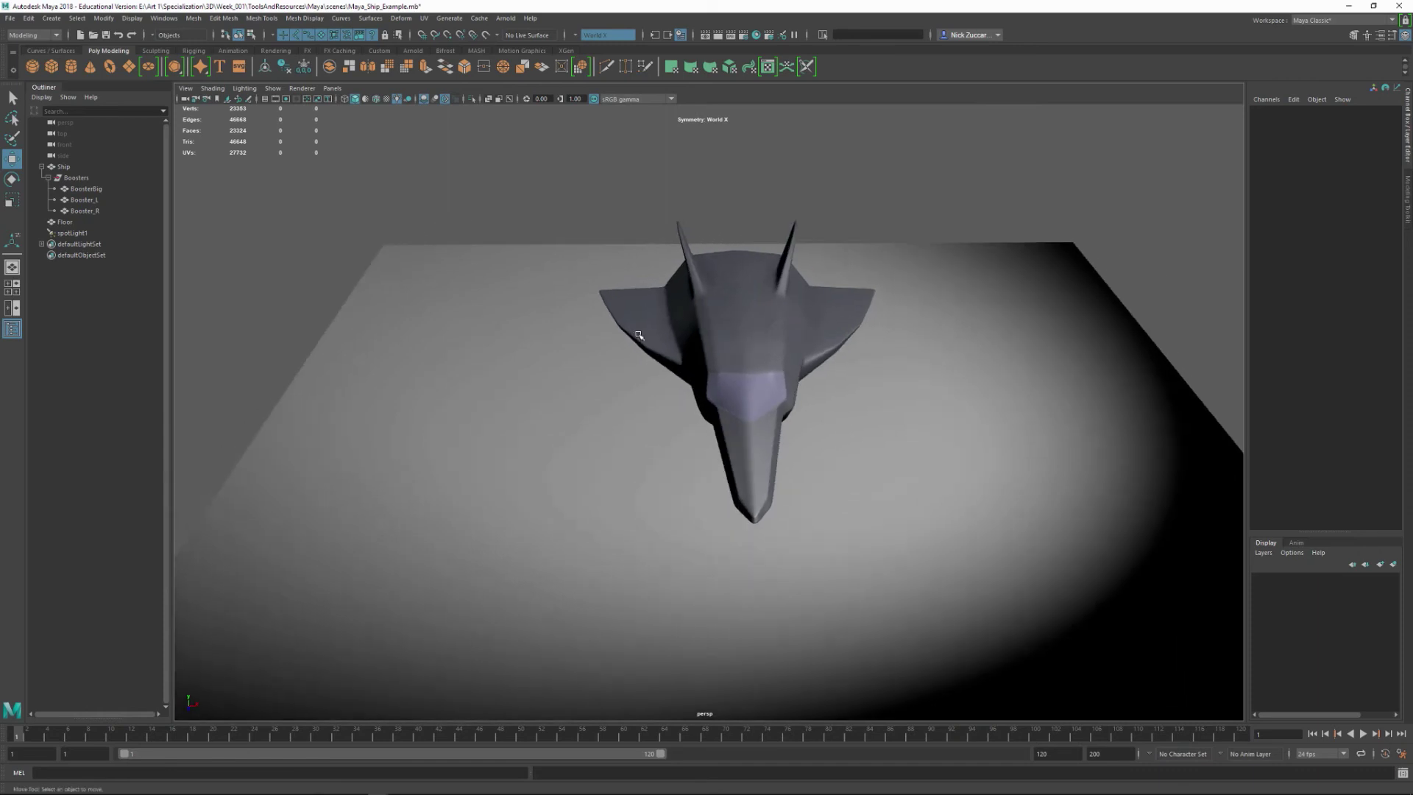
left_click(52, 18)
mouse_move(75, 79)
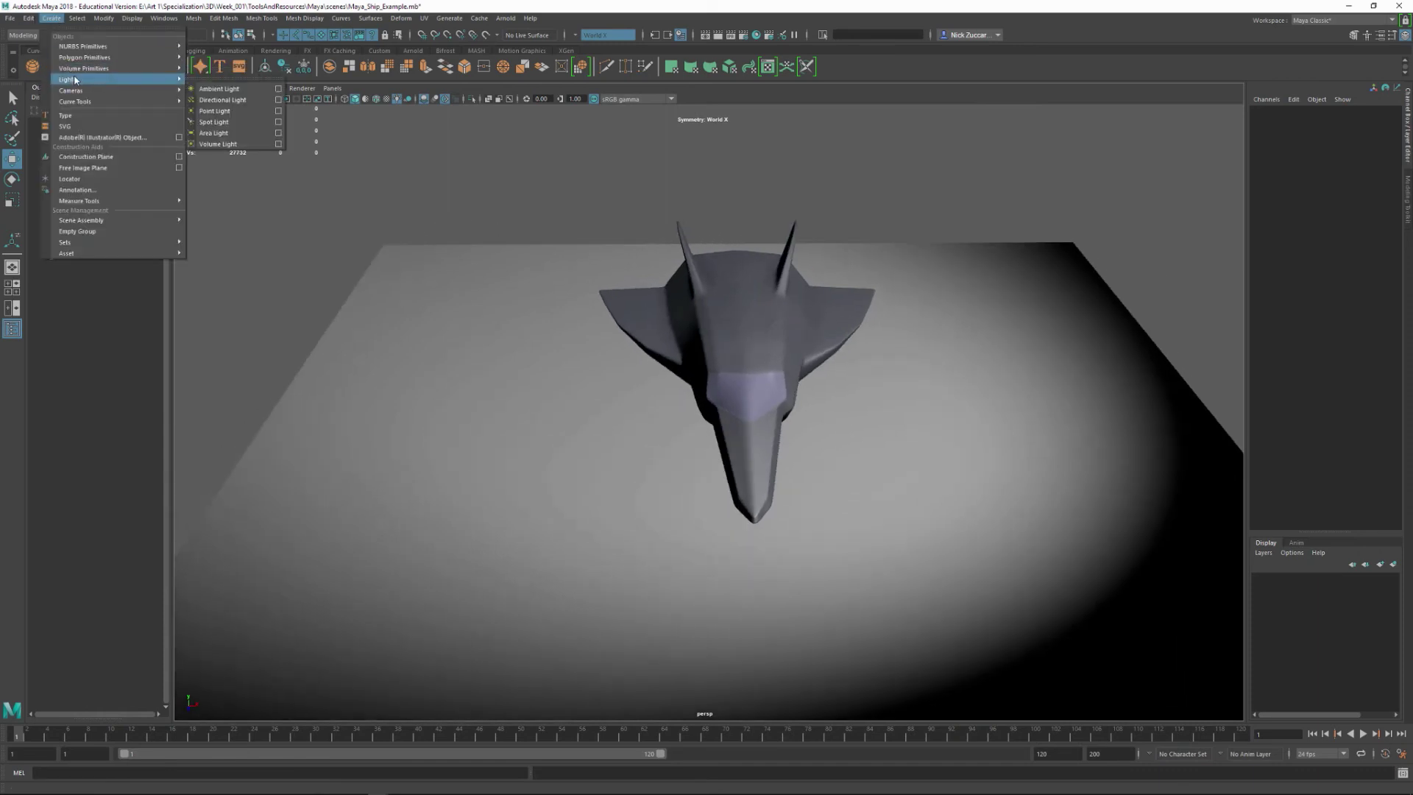
left_click(264, 114)
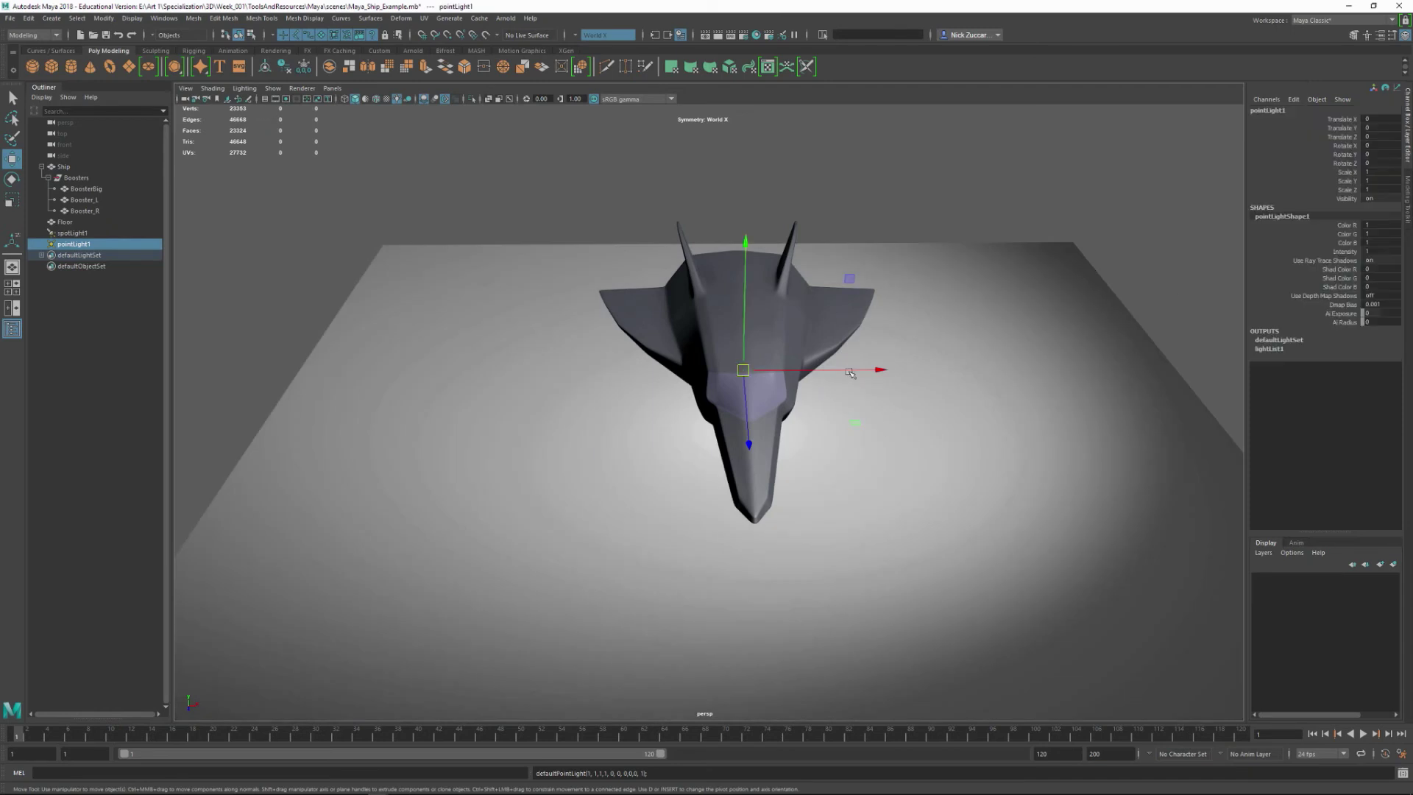
- Move the point light out beside the ship and just above the floor, to about X -18.8, Y -2.7, Z 1
left_click_drag(800, 370, 608, 379)
left_click_drag(618, 449, 816, 411, "alt")
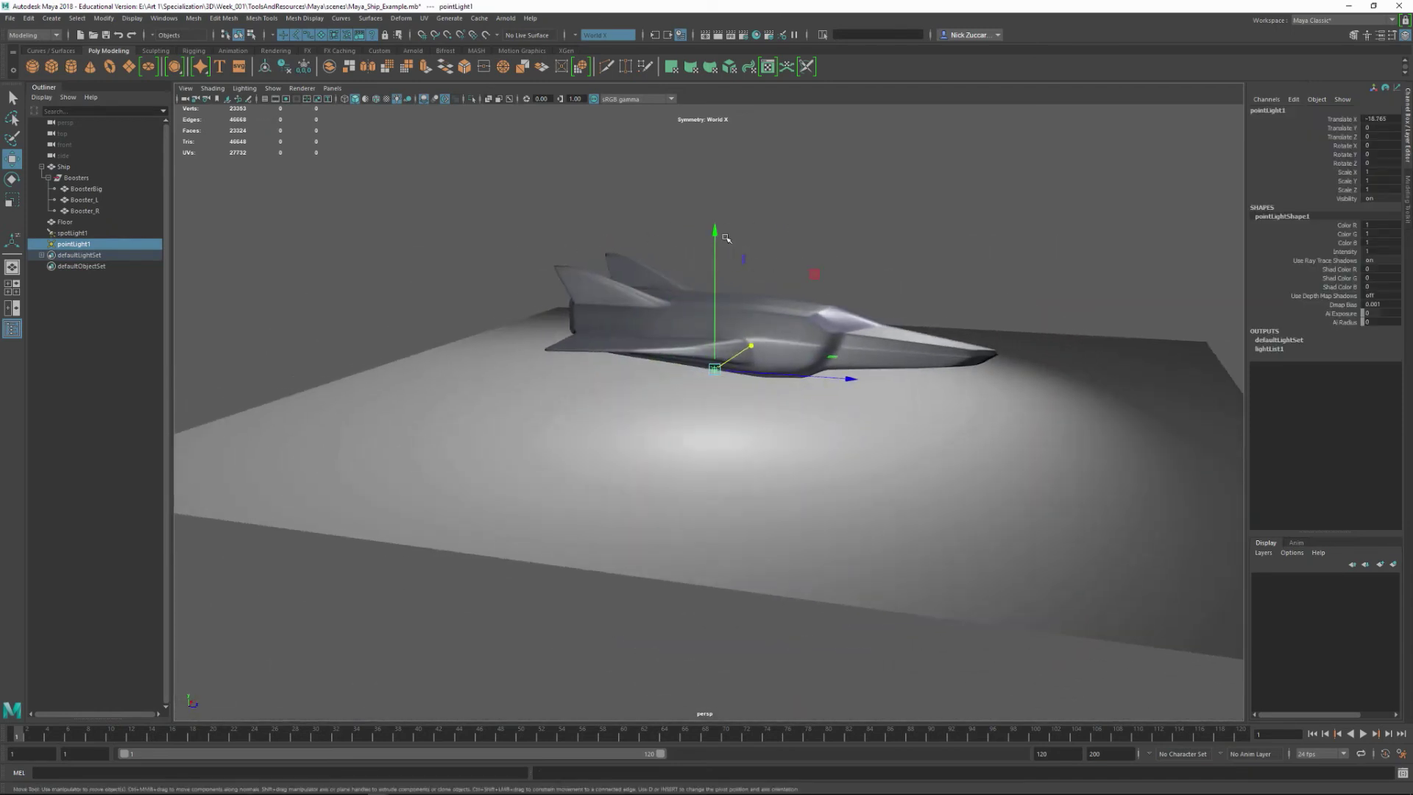
left_click_drag(719, 236, 784, 426)
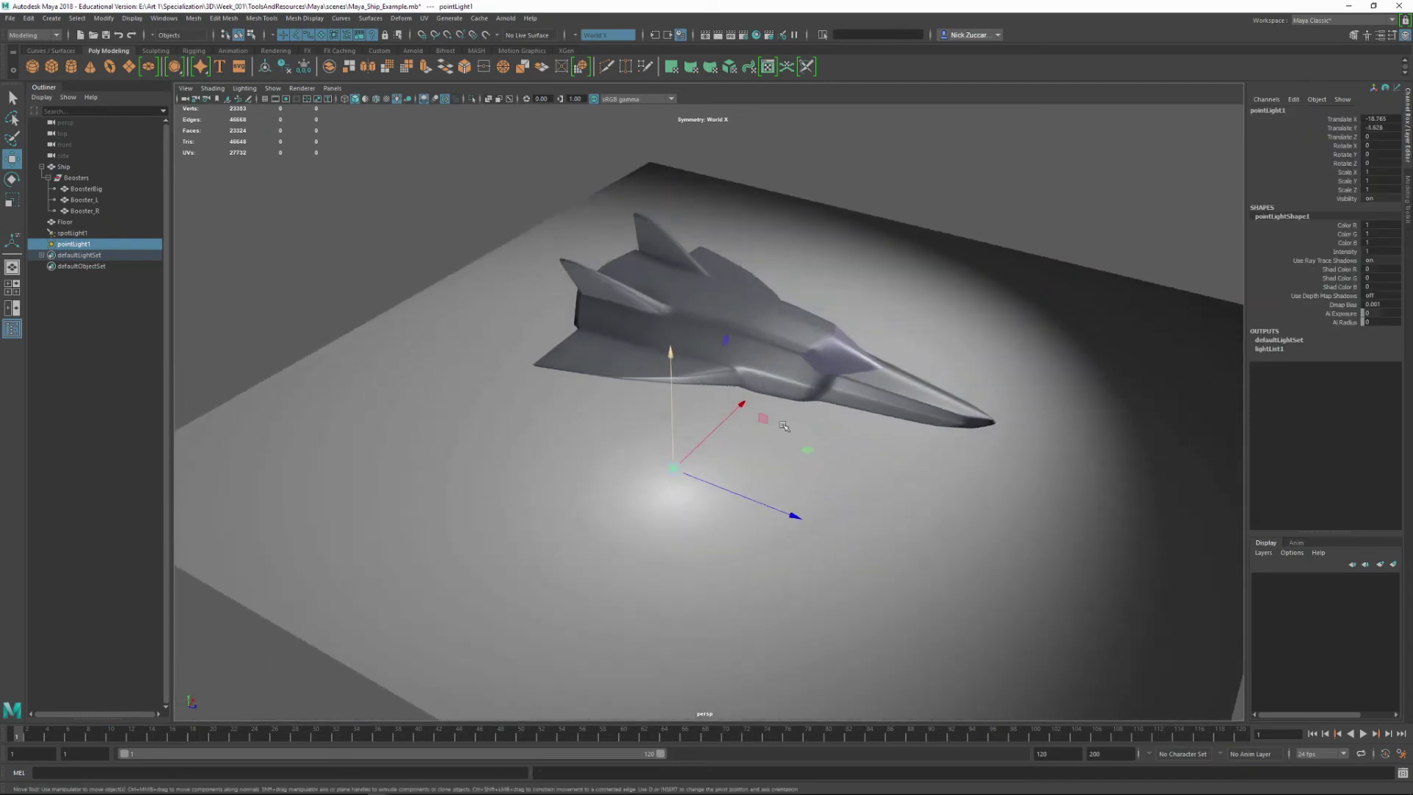
mouse_move(797, 518)
left_mouse_down()
mouse_move(933, 572)
mouse_move(815, 521)
left_mouse_up()
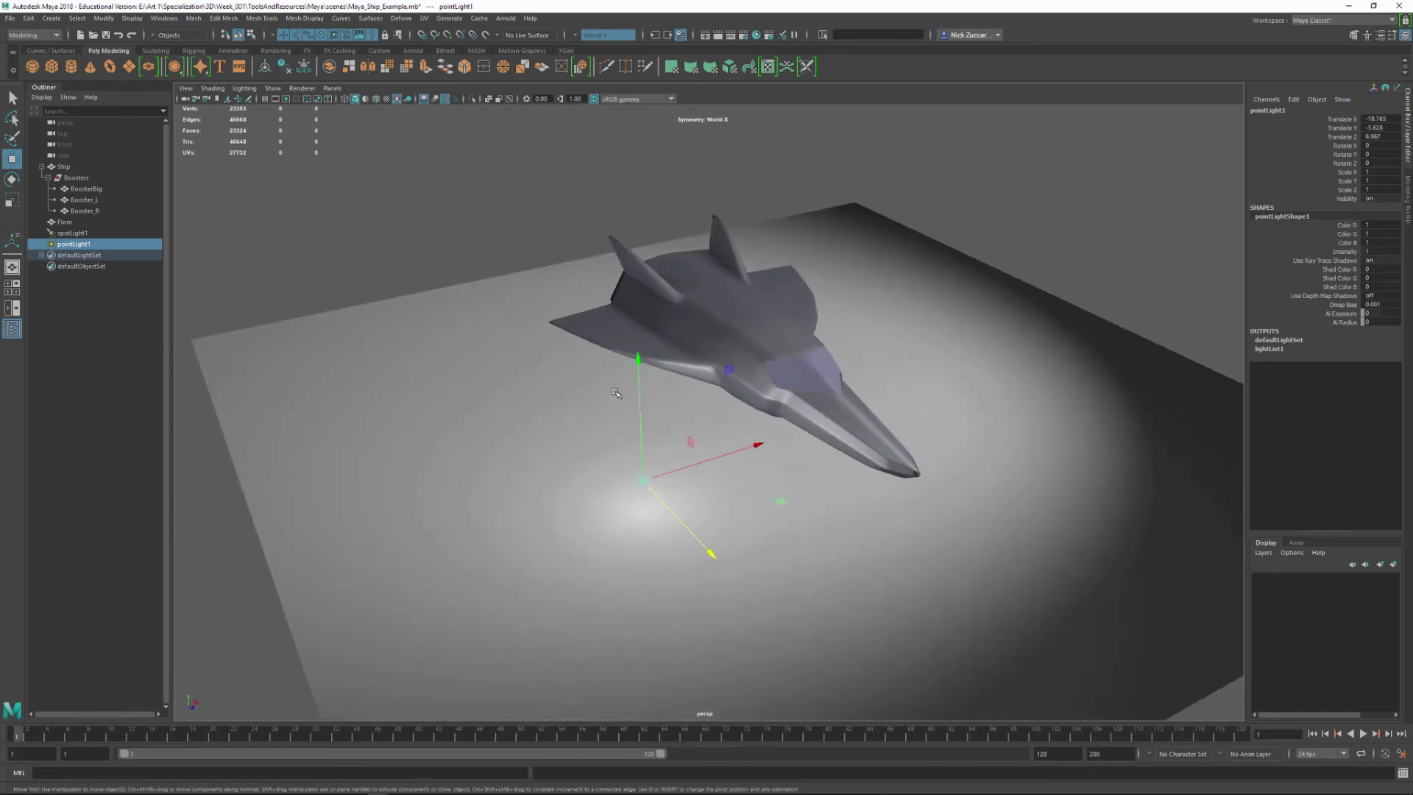
left_click_drag(638, 358, 639, 347)
- Open the point light's attributes and set its decay rate to Quadratic
key("ctrl+a")
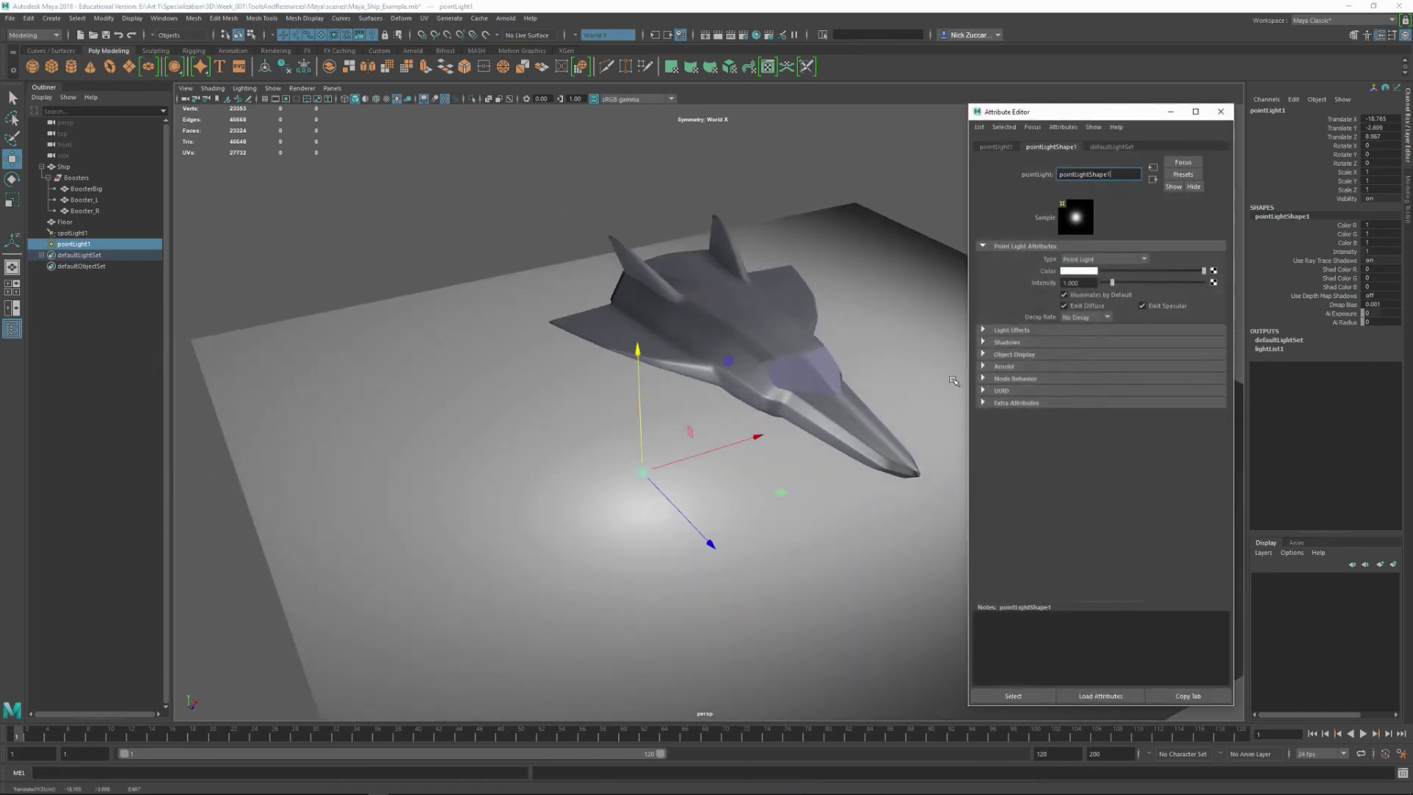
left_click_drag(828, 305, 739, 278, "alt")
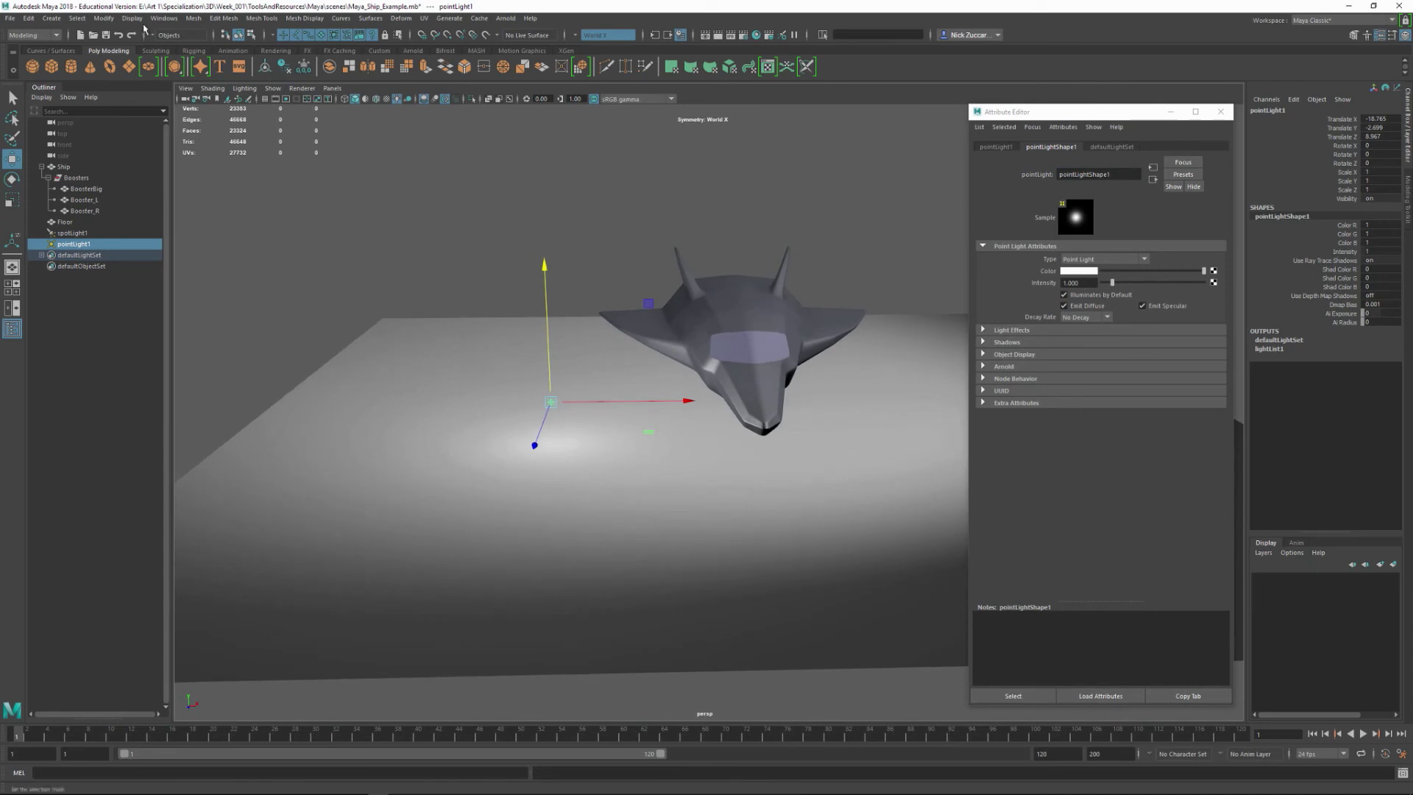
left_click(160, 19)
mouse_move(221, 56)
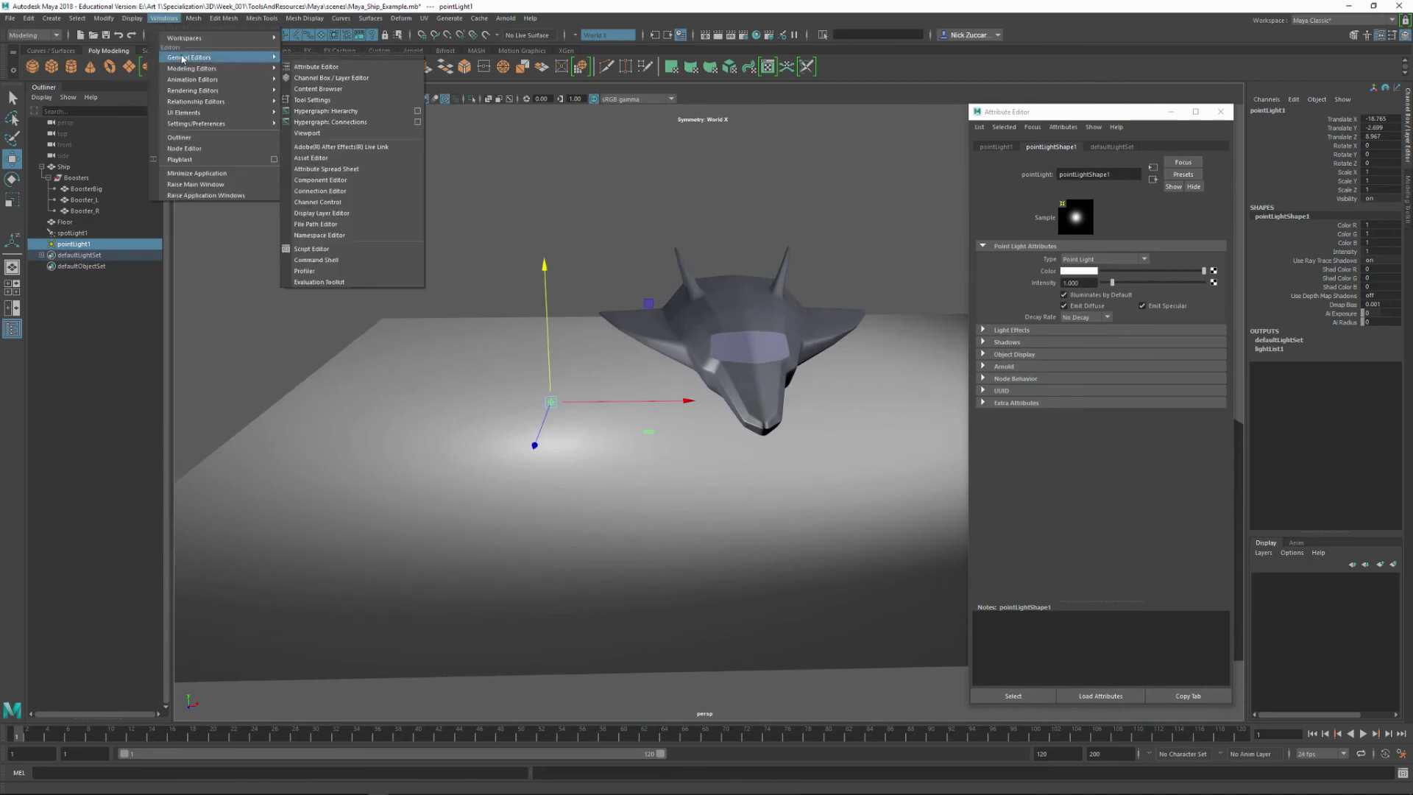
left_click(396, 67)
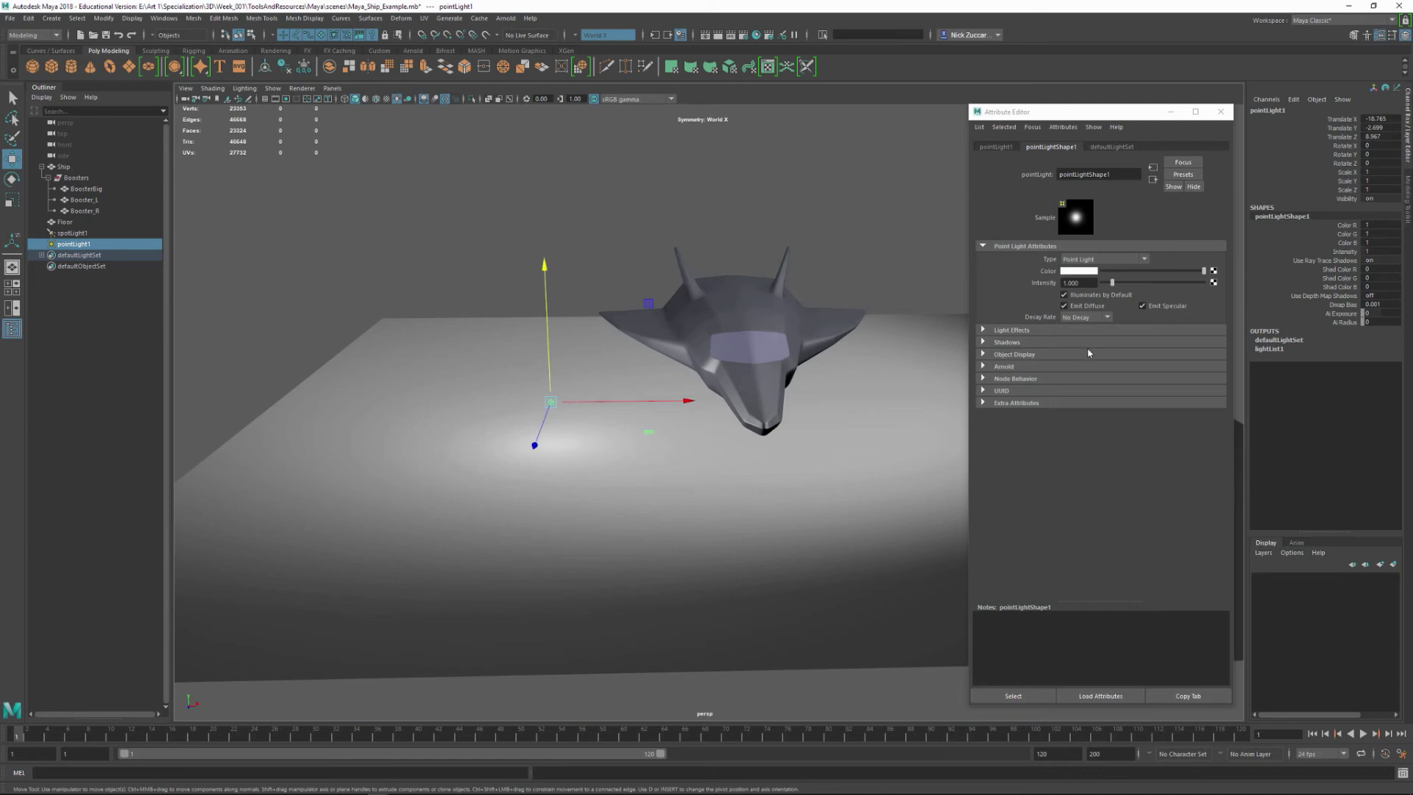
left_click_drag(740, 392, 858, 401, "alt")
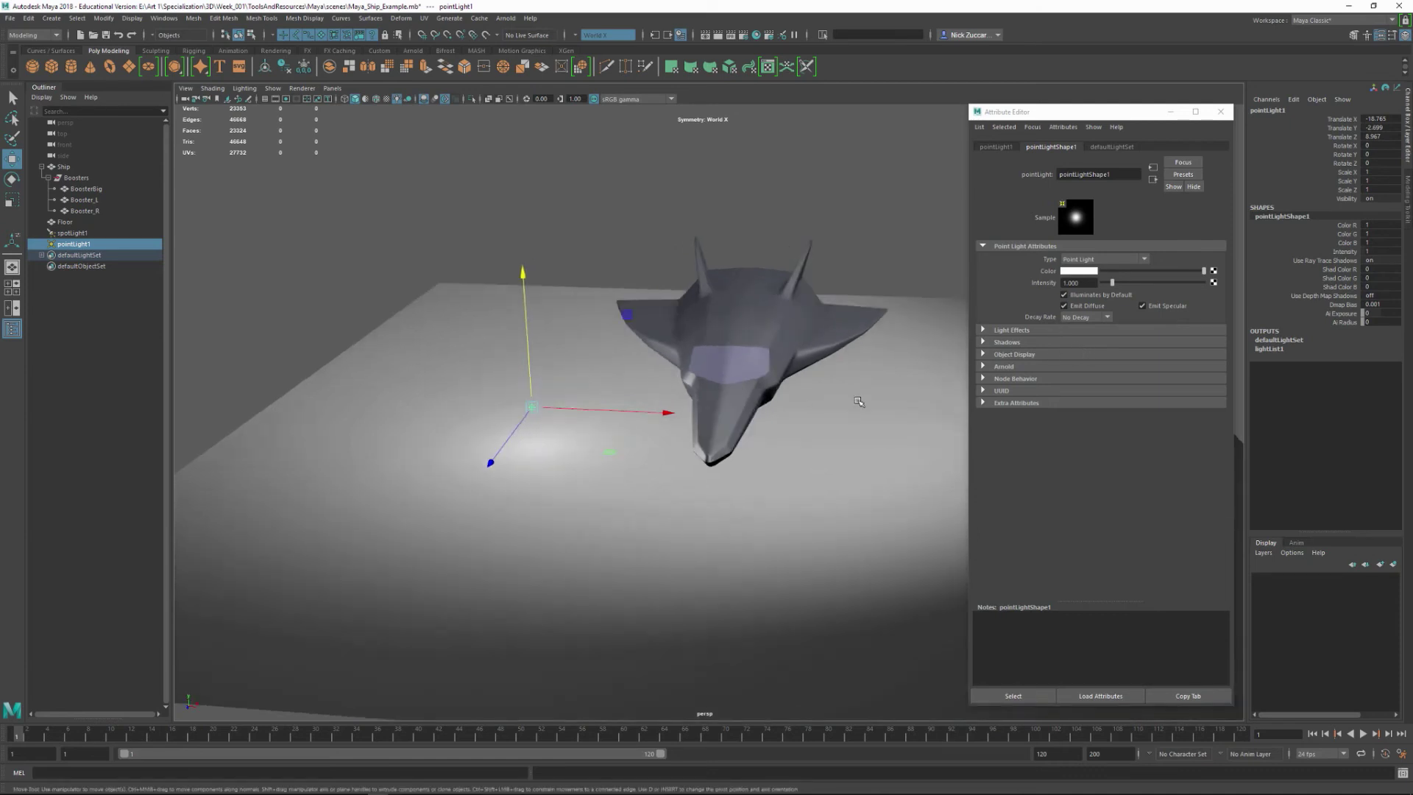
left_click(1107, 317)
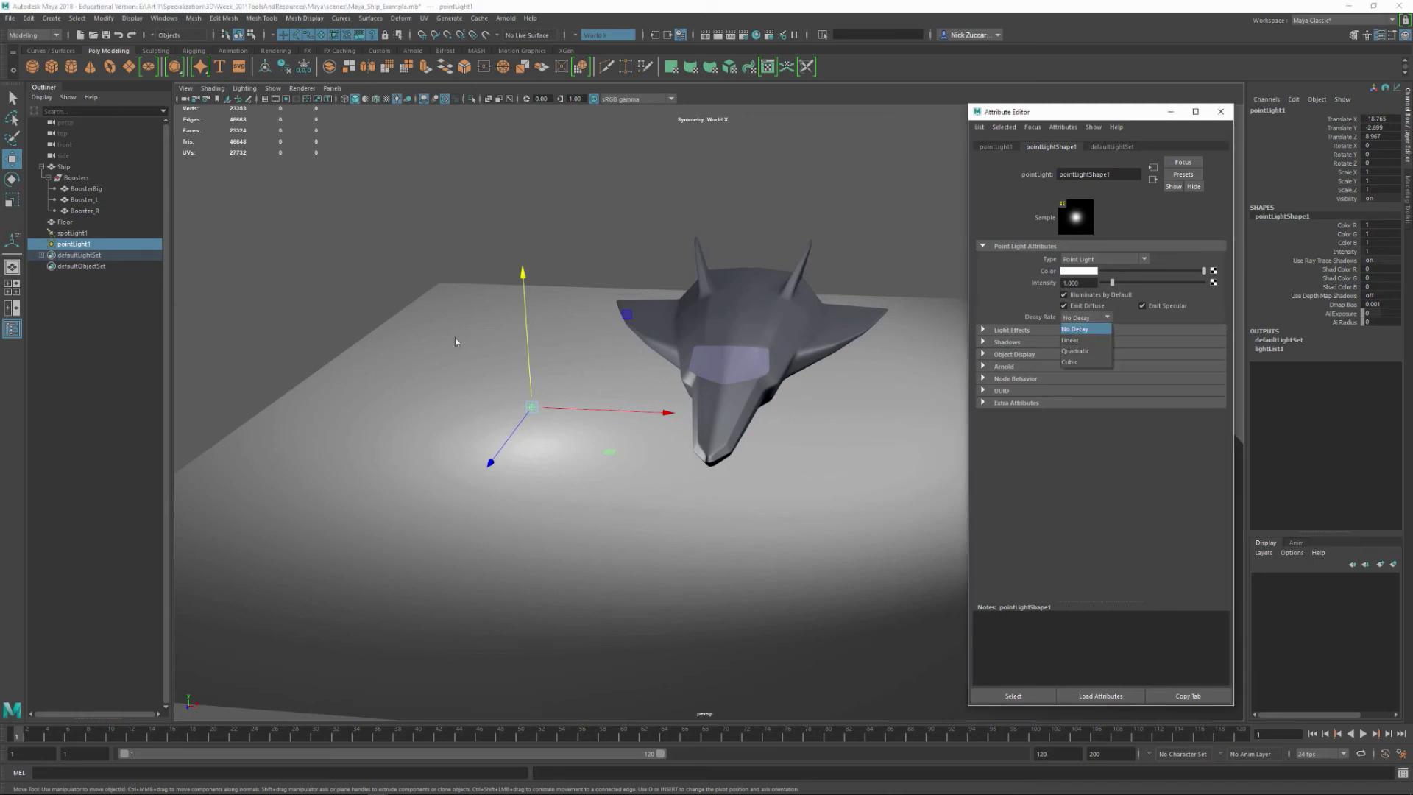
left_click(1088, 352)
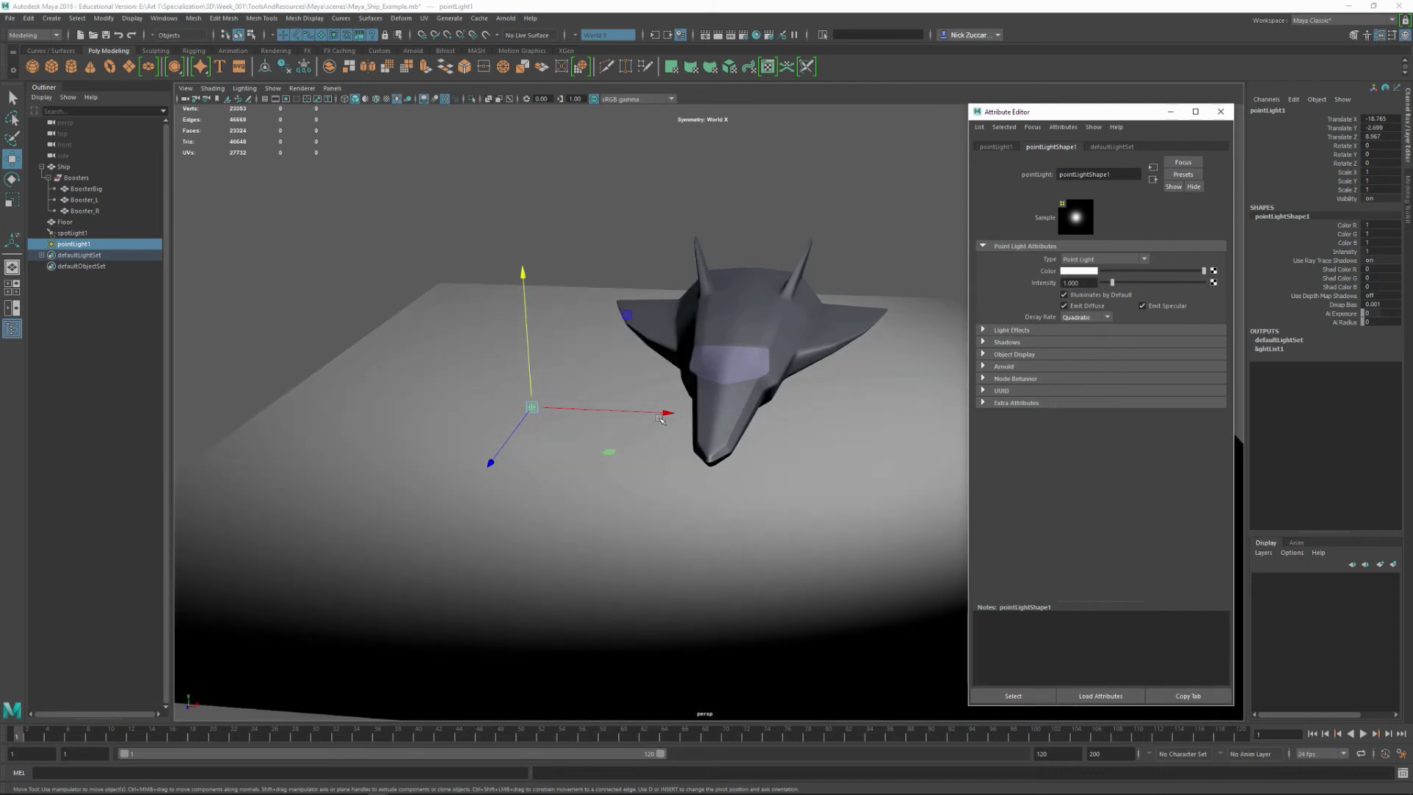
- Set the point light's intensity to 20 and move it to about X -17.2 and Z 10.6, beside the ship's nose
left_click_drag(598, 490, 684, 478, "alt")
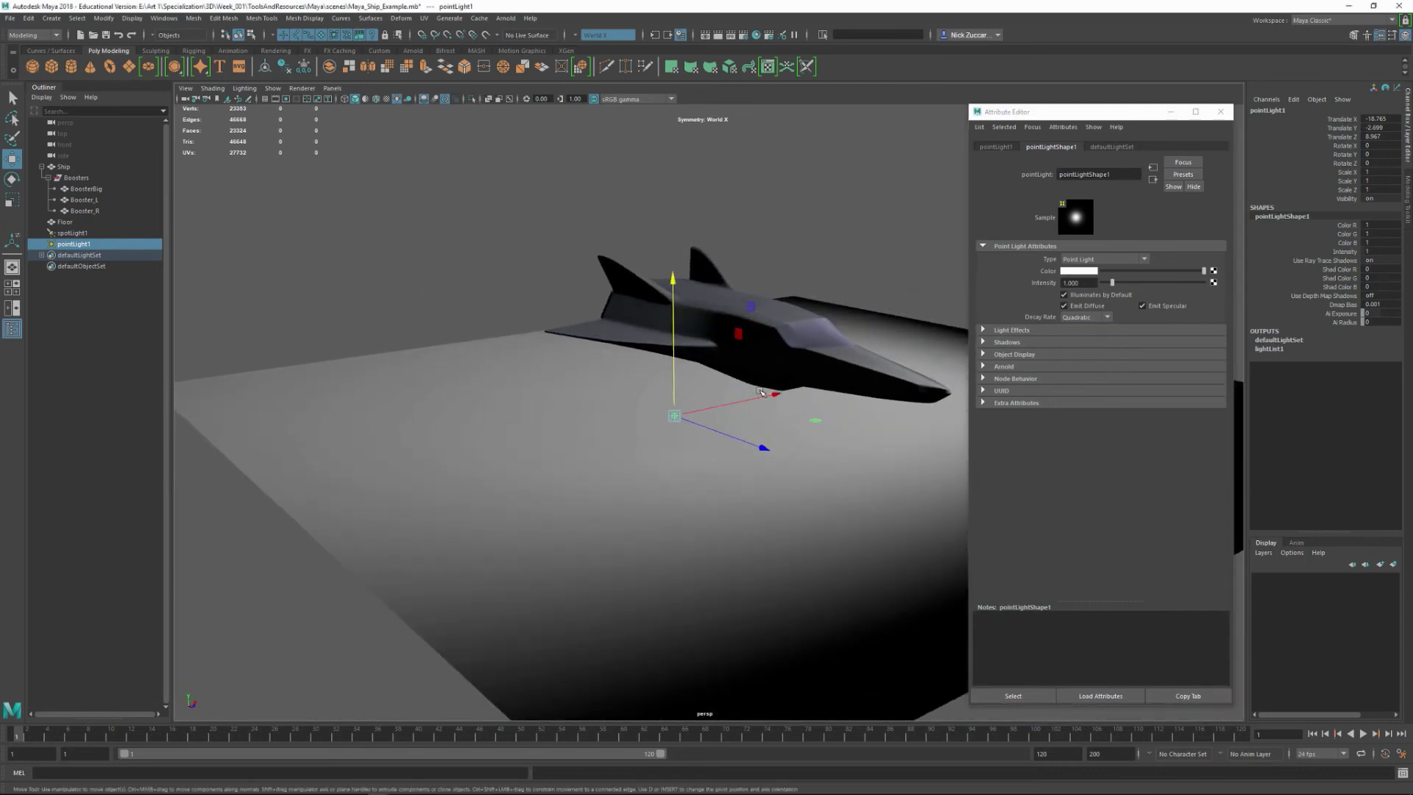
mouse_move(762, 392)
left_mouse_down()
mouse_move(817, 387)
mouse_move(745, 410)
mouse_move(772, 417)
left_mouse_up()
left_click_drag(1085, 283, 1037, 284)
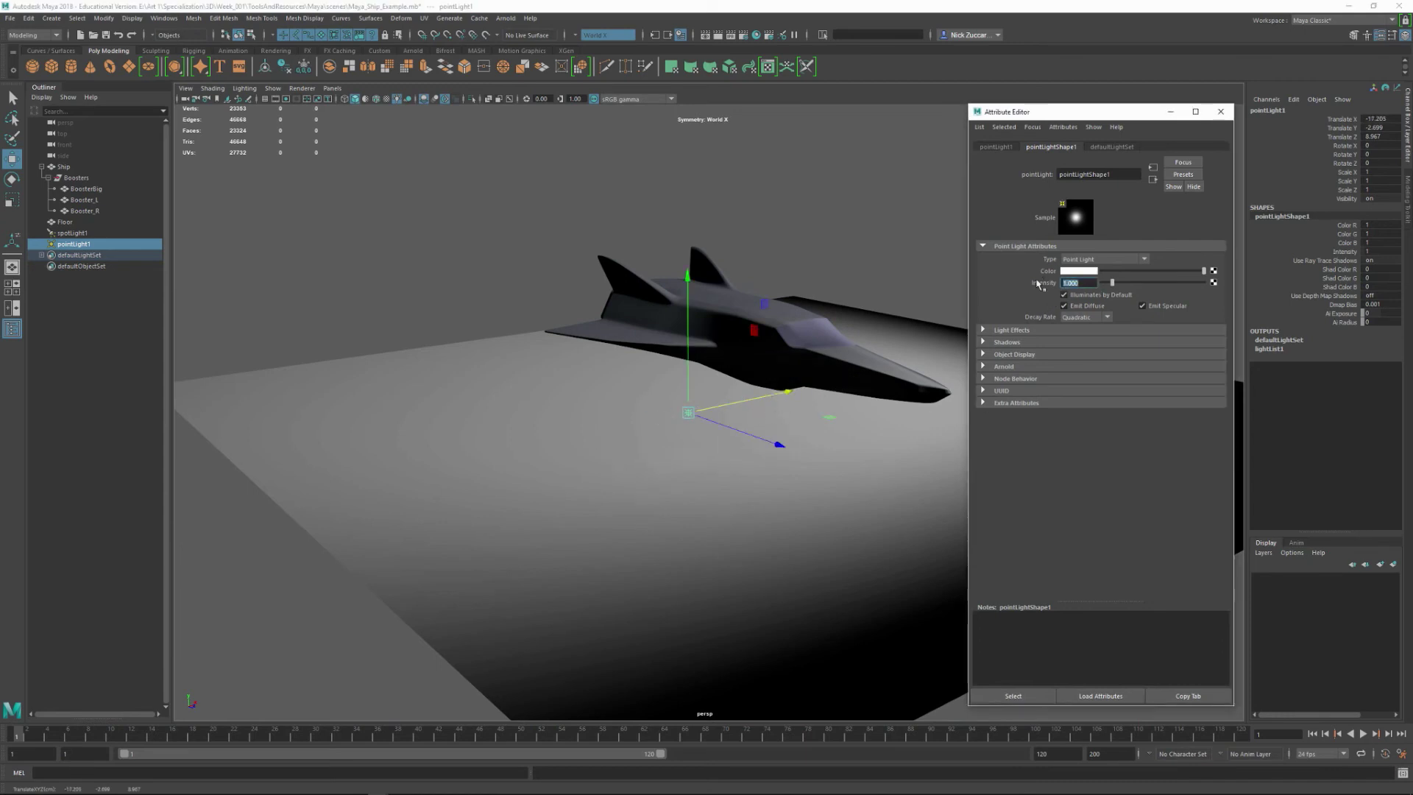
type("20")
key("Return")
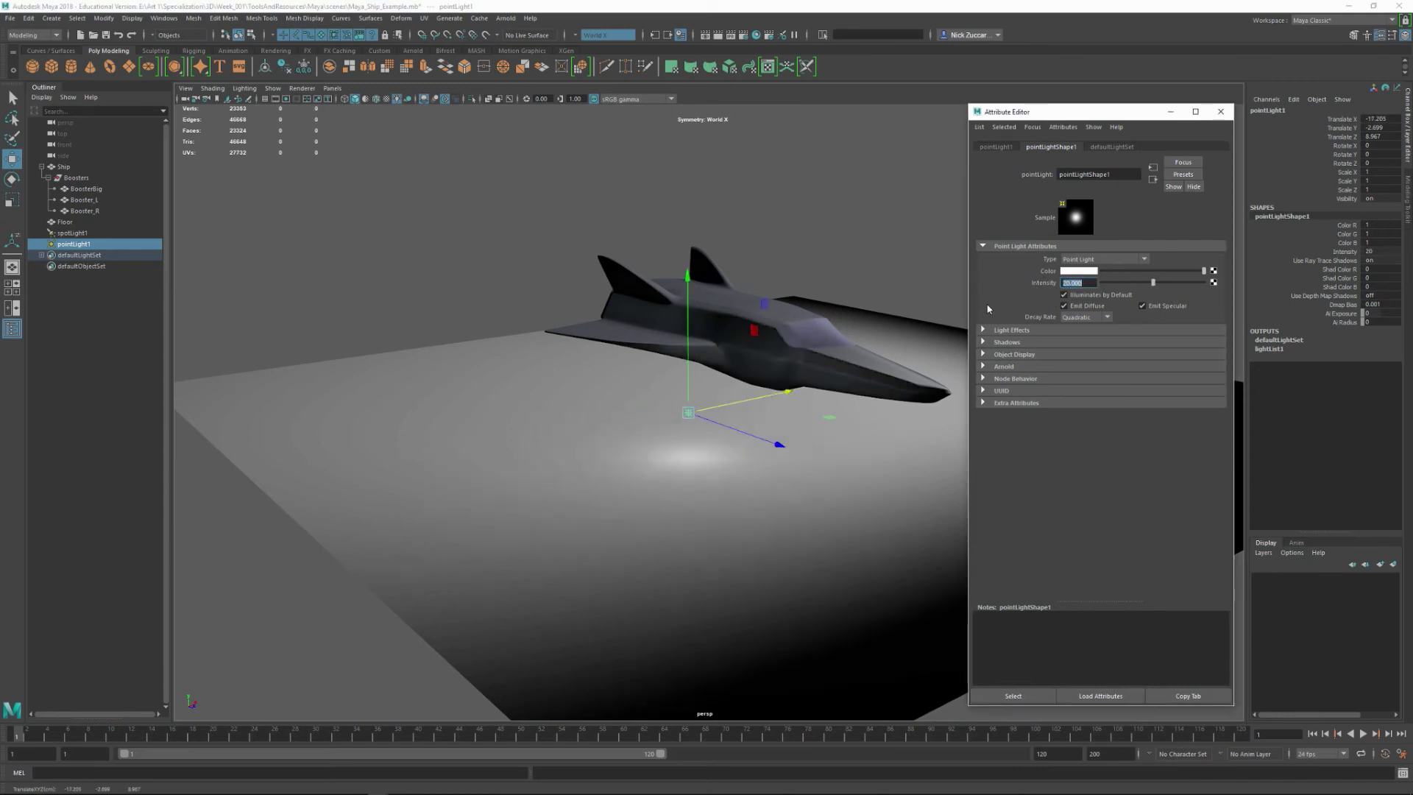
mouse_move(795, 438)
left_mouse_down()
mouse_move(817, 473)
mouse_move(779, 458)
mouse_move(814, 451)
mouse_move(790, 469)
mouse_move(790, 449)
left_mouse_up()
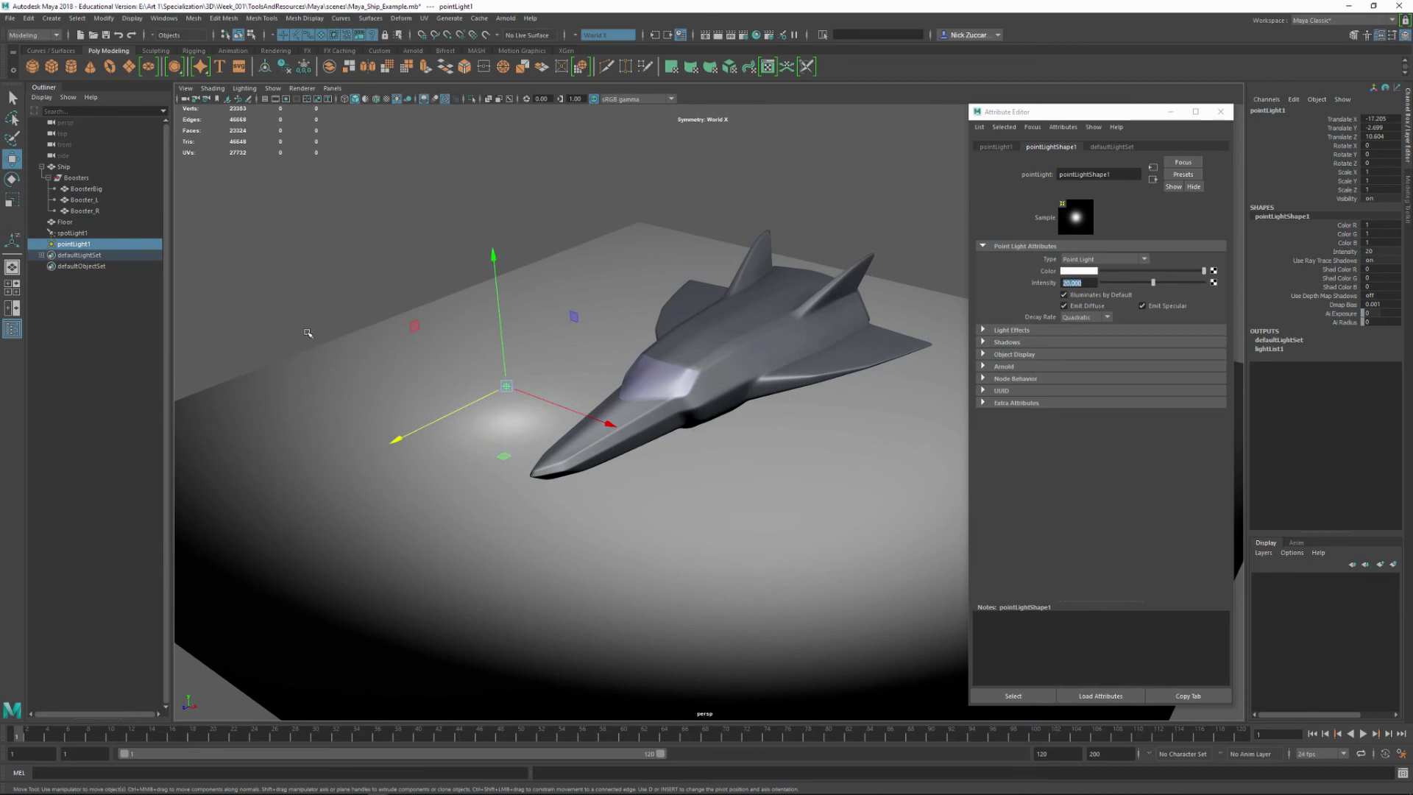
- Select the spot light and turn on shadows in the viewport lighting
left_click(77, 233)
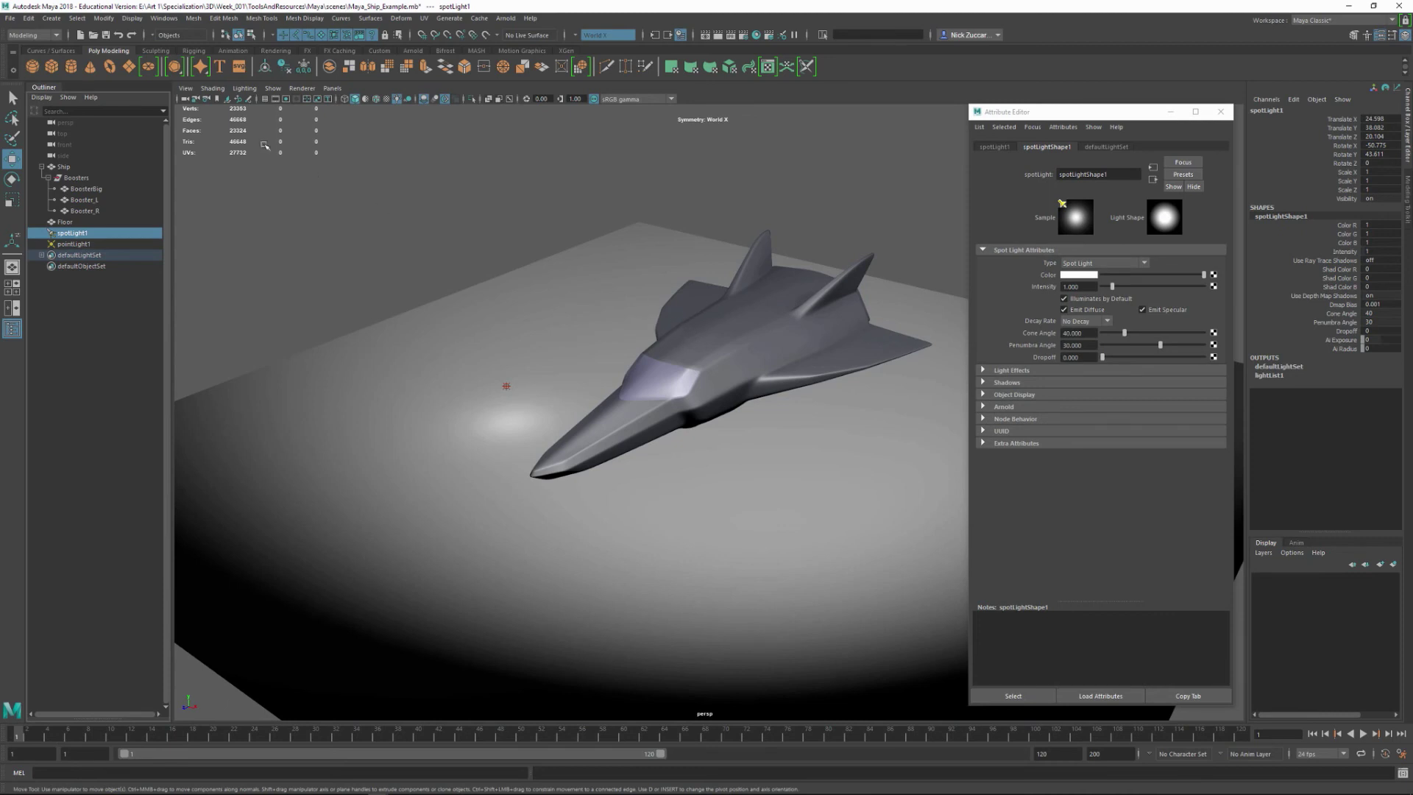
left_click(245, 88)
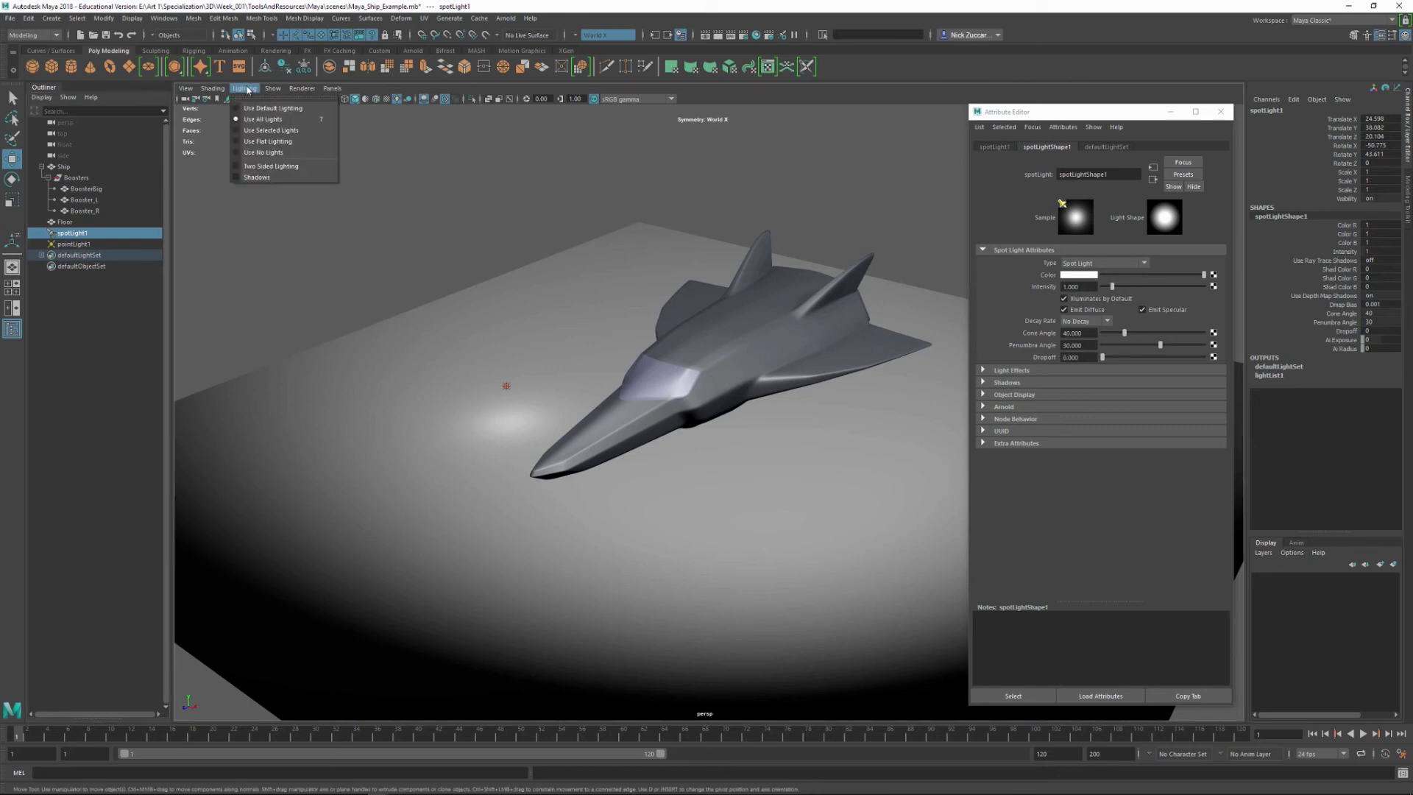
left_click(254, 178)
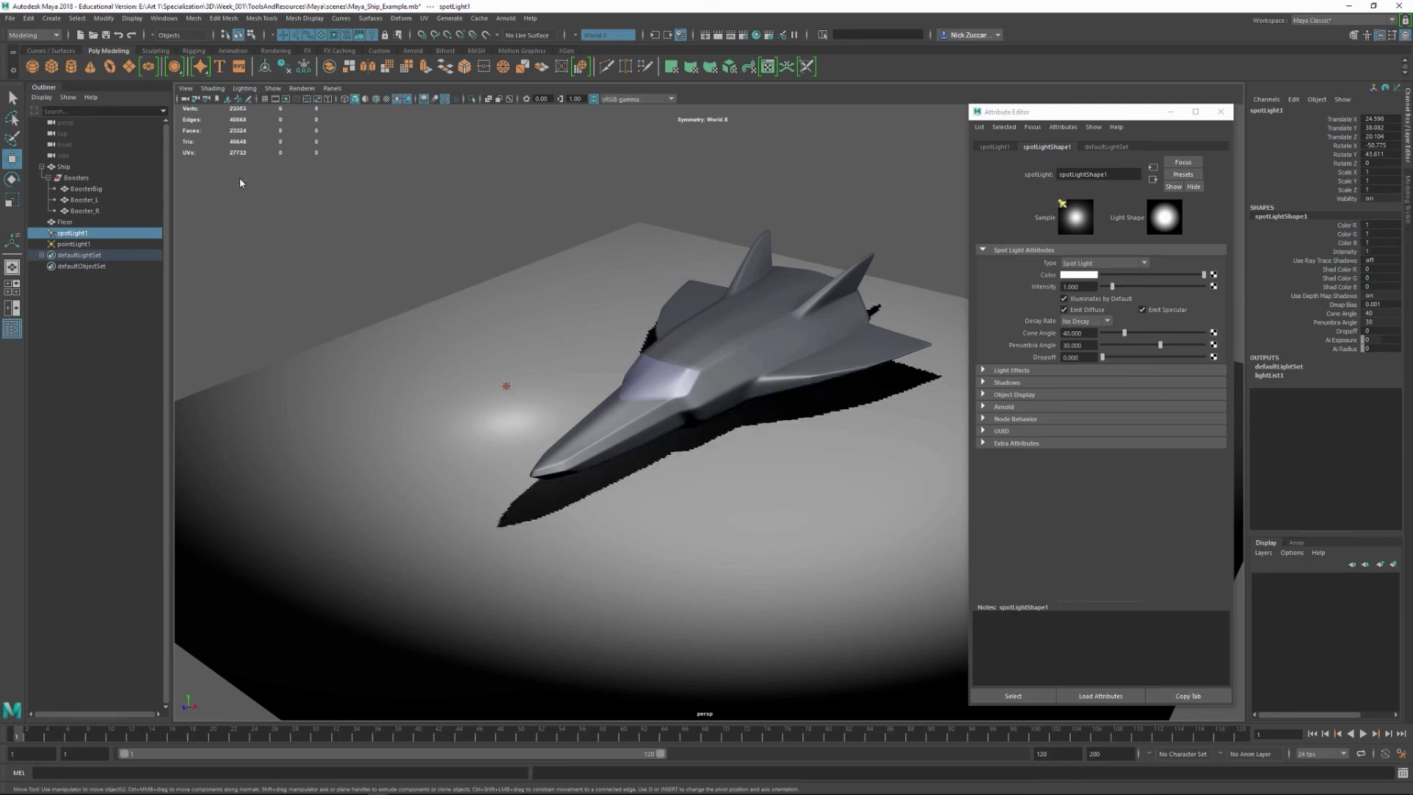
- Select the point light and move it farther forward along the ship, to about Z 15
left_click_drag(529, 413, 642, 439, "alt")
left_click(602, 479)
left_click_drag(749, 481, 804, 495)
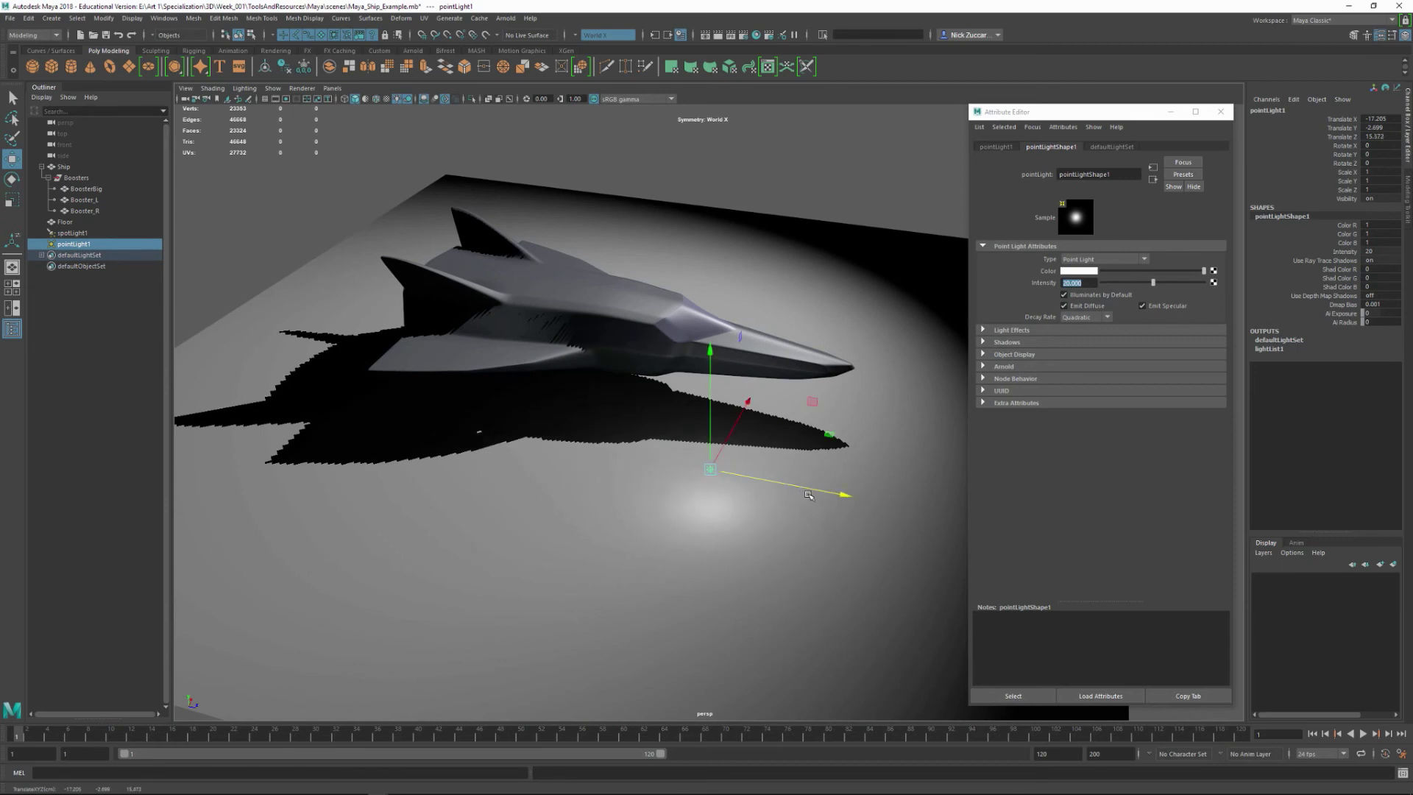
- Duplicate the point light and move the copy toward the ship's rear wing, to about X -19.4 and Z -11.4
key("ctrl+d")
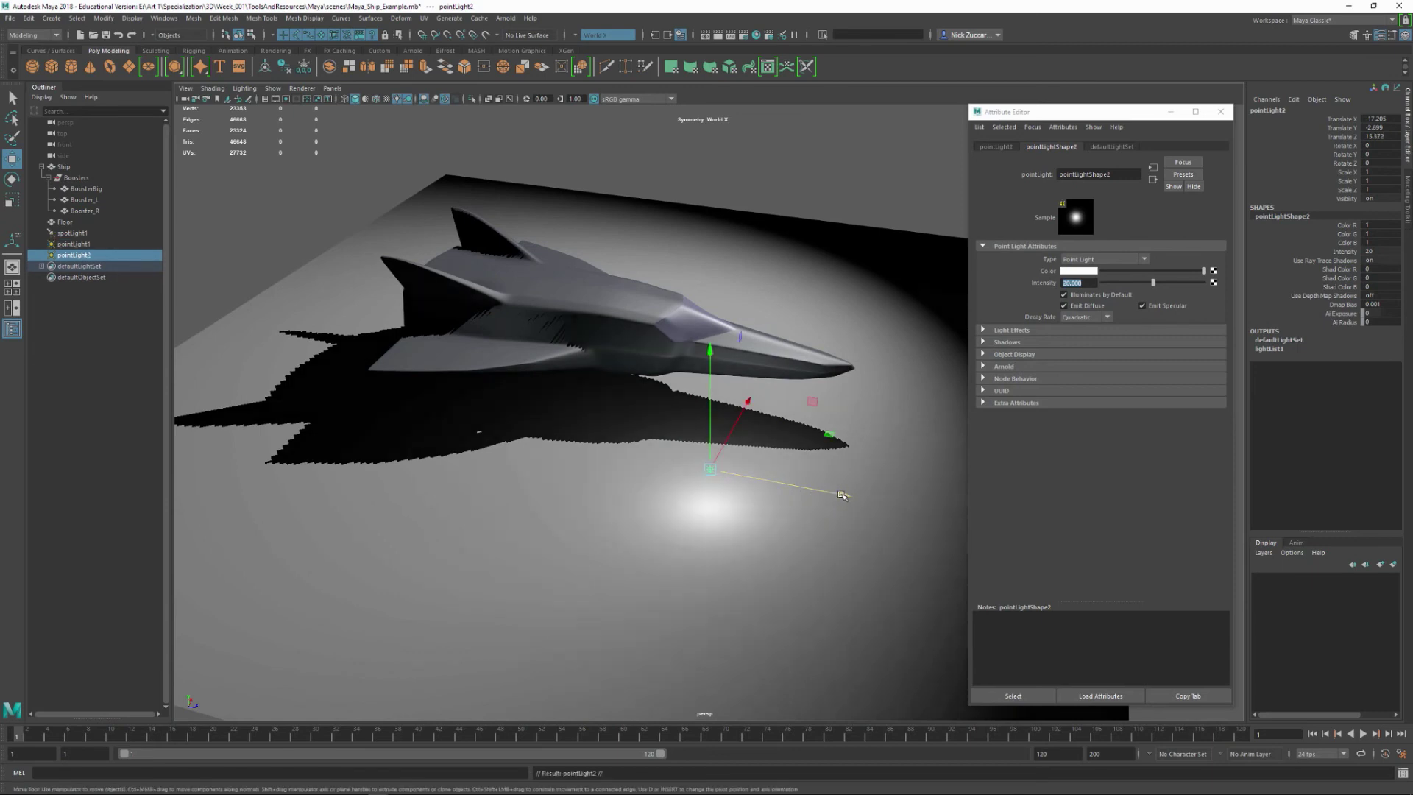
left_click_drag(806, 493, 532, 442)
left_click_drag(464, 387, 409, 365)
left_click_drag(610, 382, 596, 371, "alt")
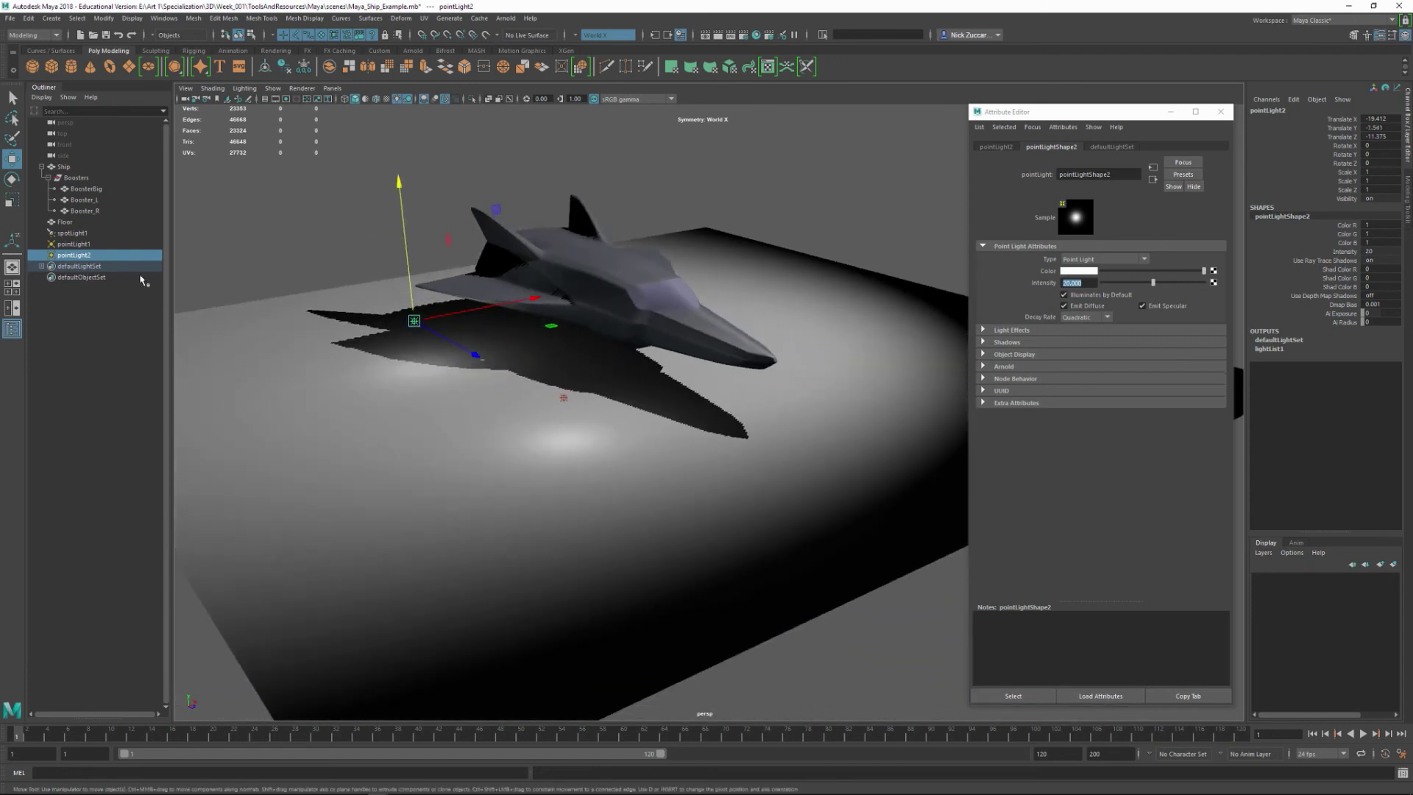
- Set the spot light's depth map shadow resolution to 2048
left_click(73, 233)
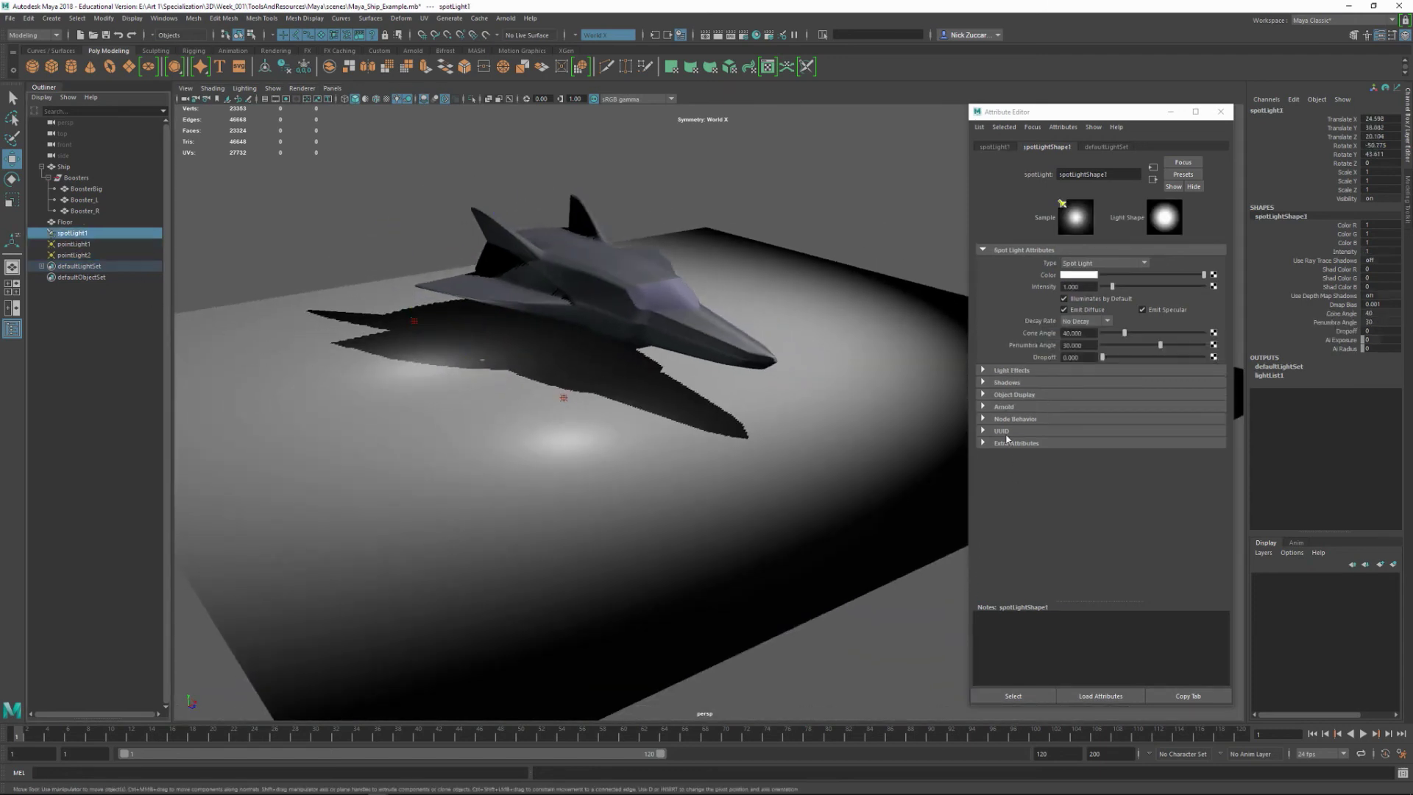
left_click(983, 383)
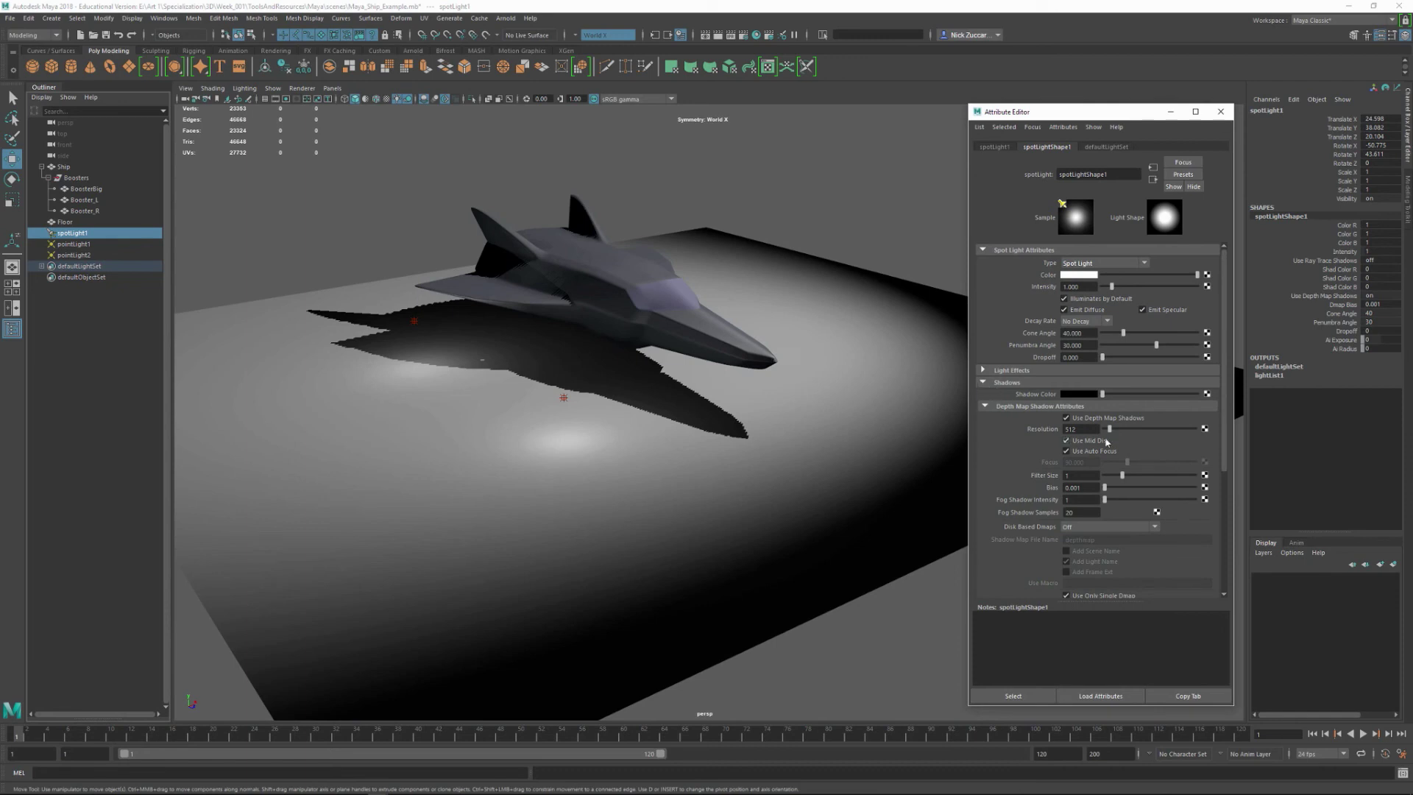
double_click(1079, 430)
type("2048")
key("Return")
left_click_drag(747, 417, 715, 408, "alt")
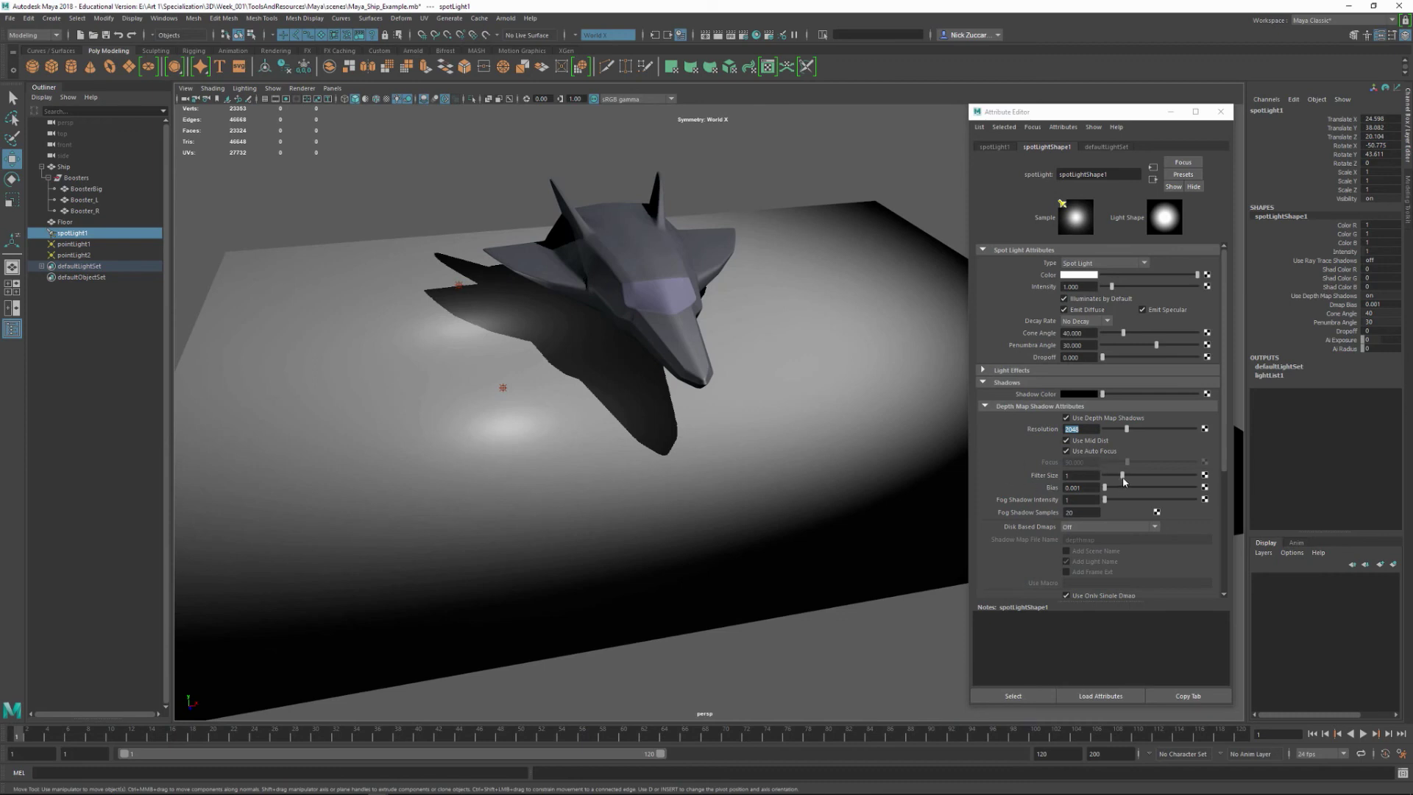
- Raise the spot light's depth map shadow filter size to 5 to soften the shadow edges
left_click_drag(1122, 475, 1207, 477)
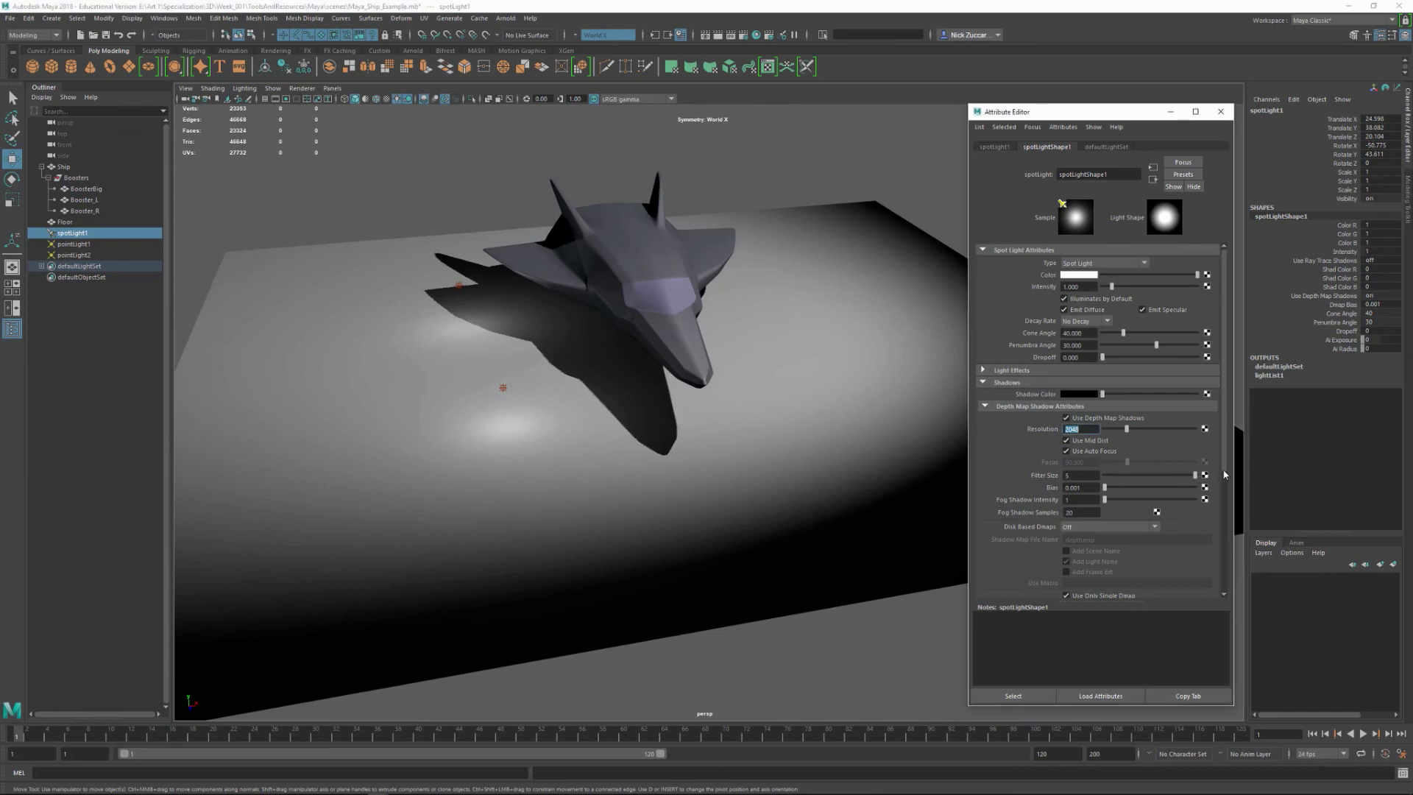
left_click_drag(840, 430, 700, 410, "alt")
scroll(824, 435, "up", 3)
middle_click_drag(700, 410, 743, 394, "alt")
left_click_drag(744, 394, 757, 419, "alt")
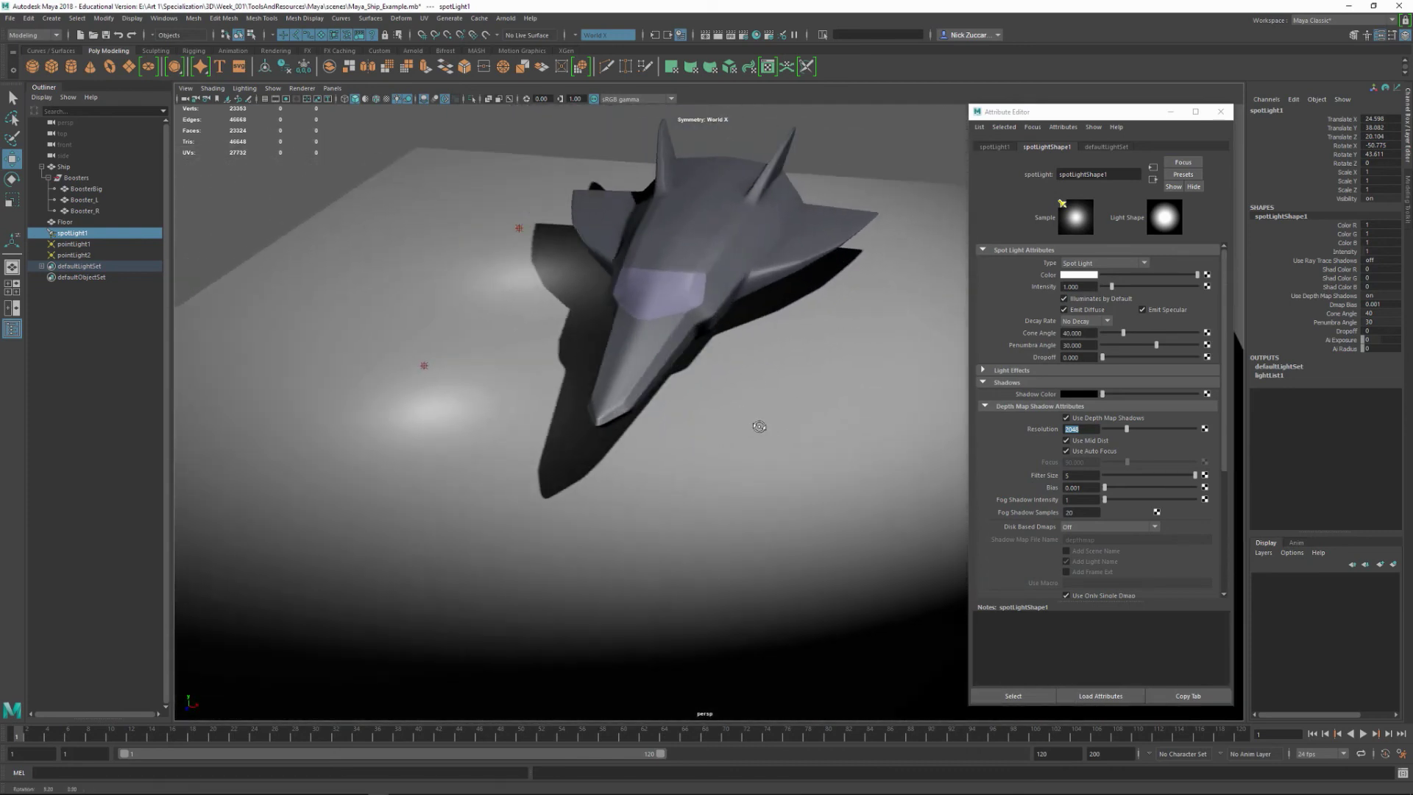
- Lighten the spot light's shadow color from black to a dark grey, close its attributes and deselect it
mouse_move(1108, 396)
left_mouse_down()
mouse_move(1187, 394)
mouse_move(1120, 395)
left_mouse_up()
left_click_drag(845, 386, 718, 360, "alt")
left_click(1221, 111)
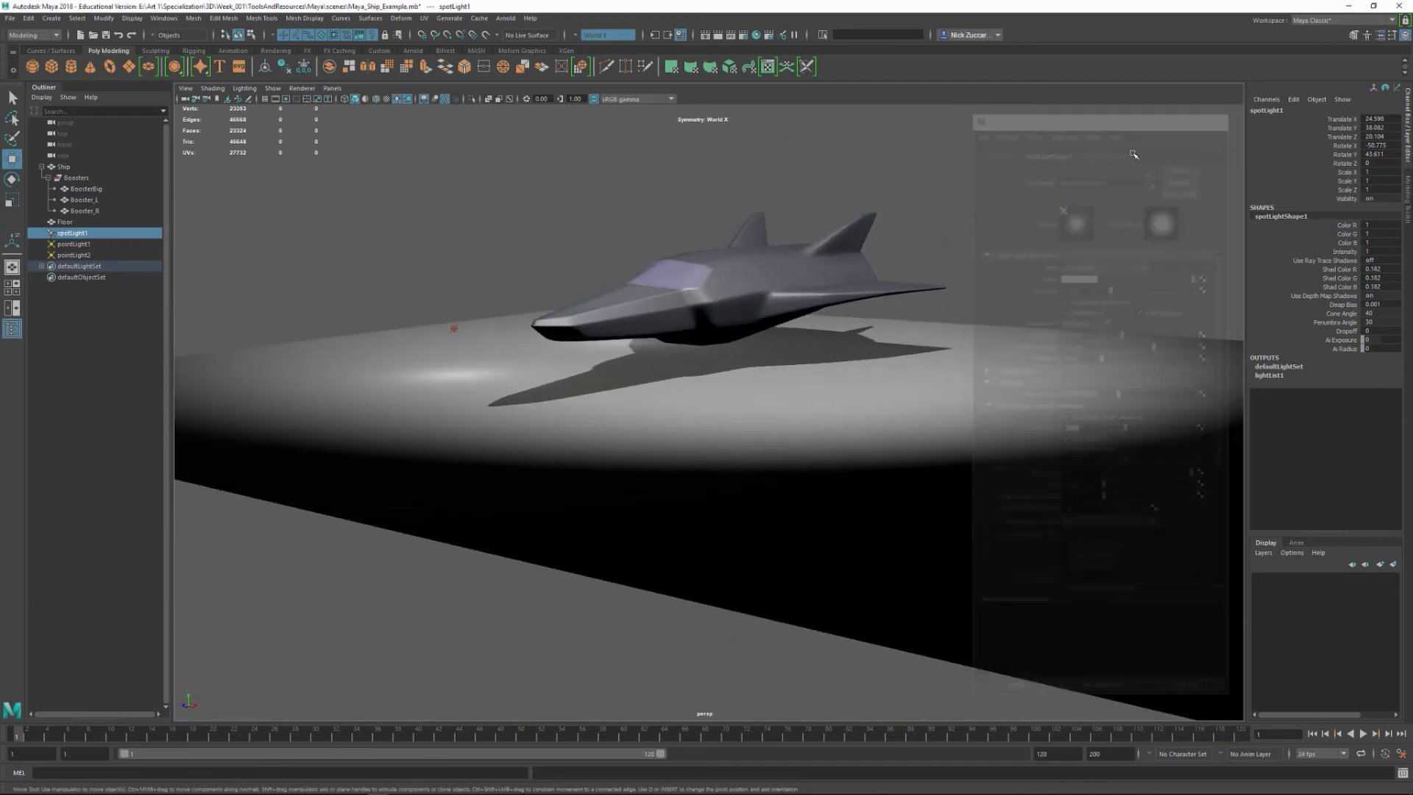
left_click_drag(1016, 258, 989, 246, "alt")
left_click(990, 243)
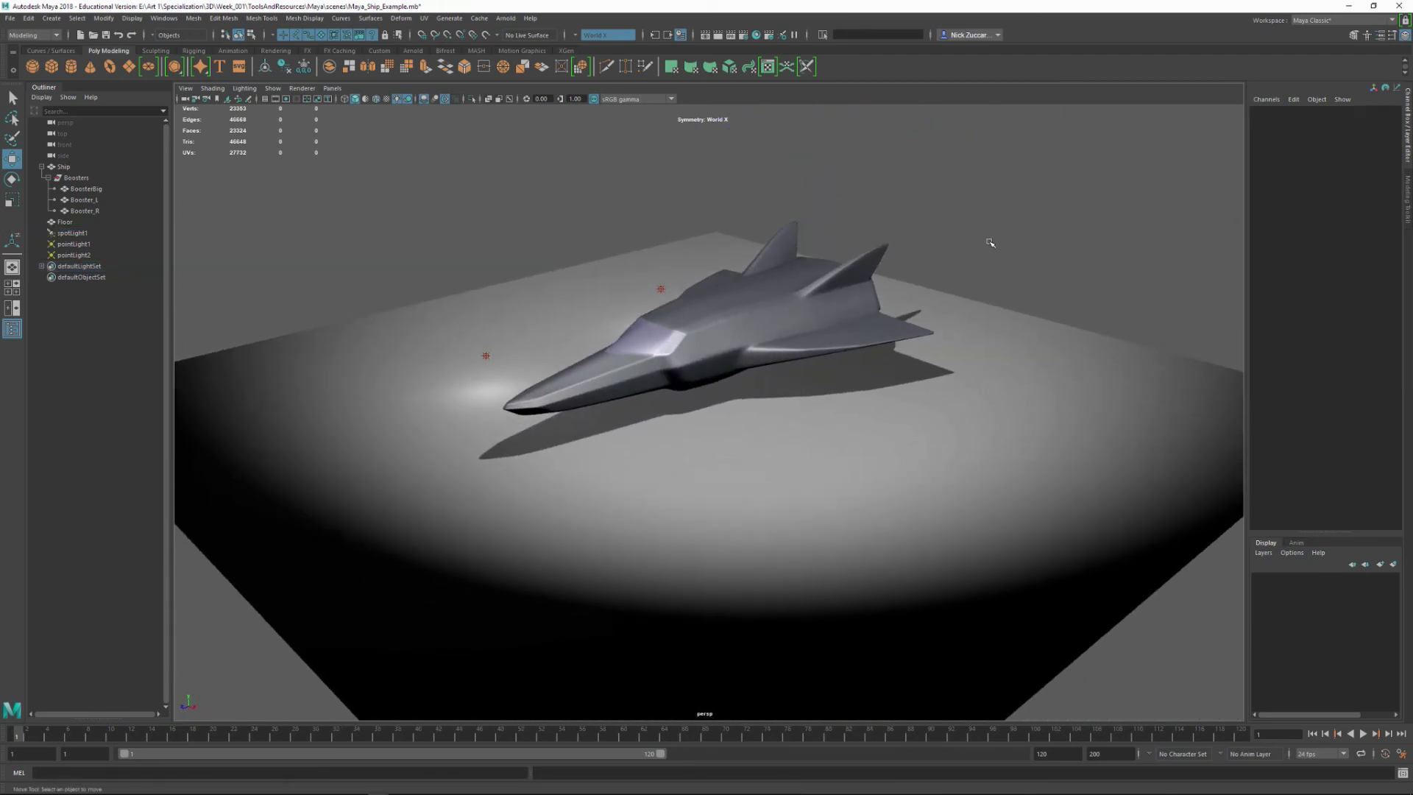
- Limit the viewport display to polygon objects only, hiding every other object type
left_click(271, 88)
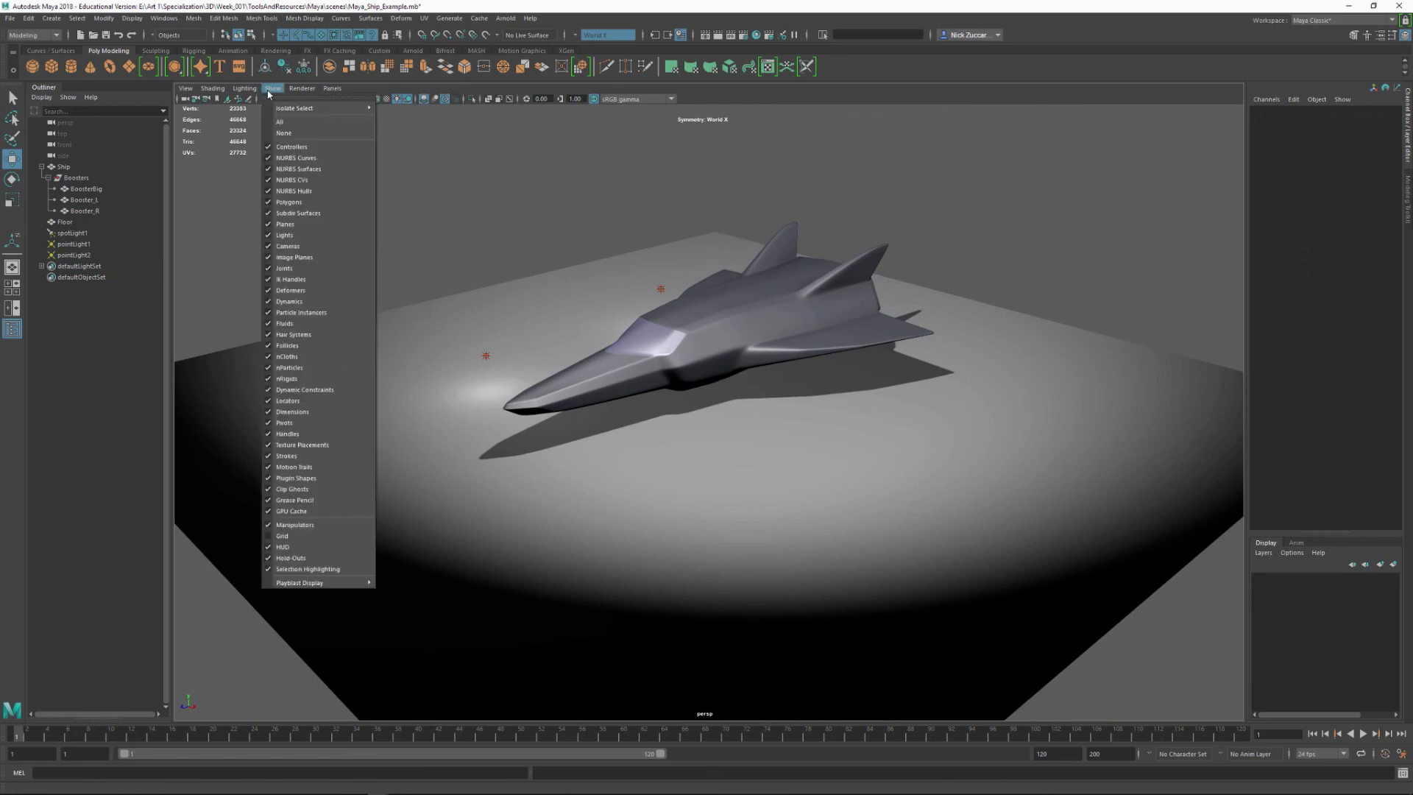
left_click(298, 133)
left_click(272, 88)
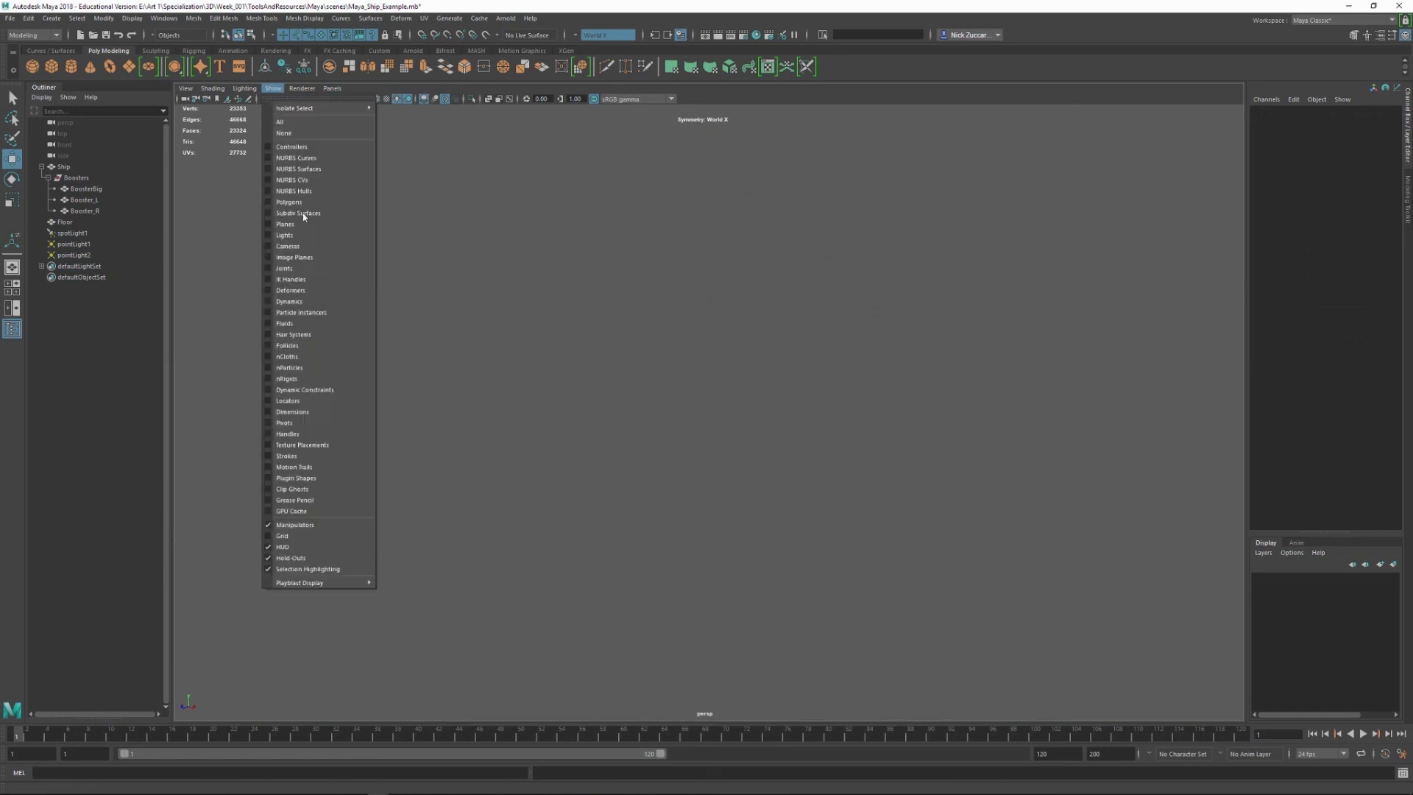
left_click(303, 207)
left_click_drag(683, 336, 794, 360, "alt")
- Show all object types in the viewport again, and hide only the lights
left_click(273, 89)
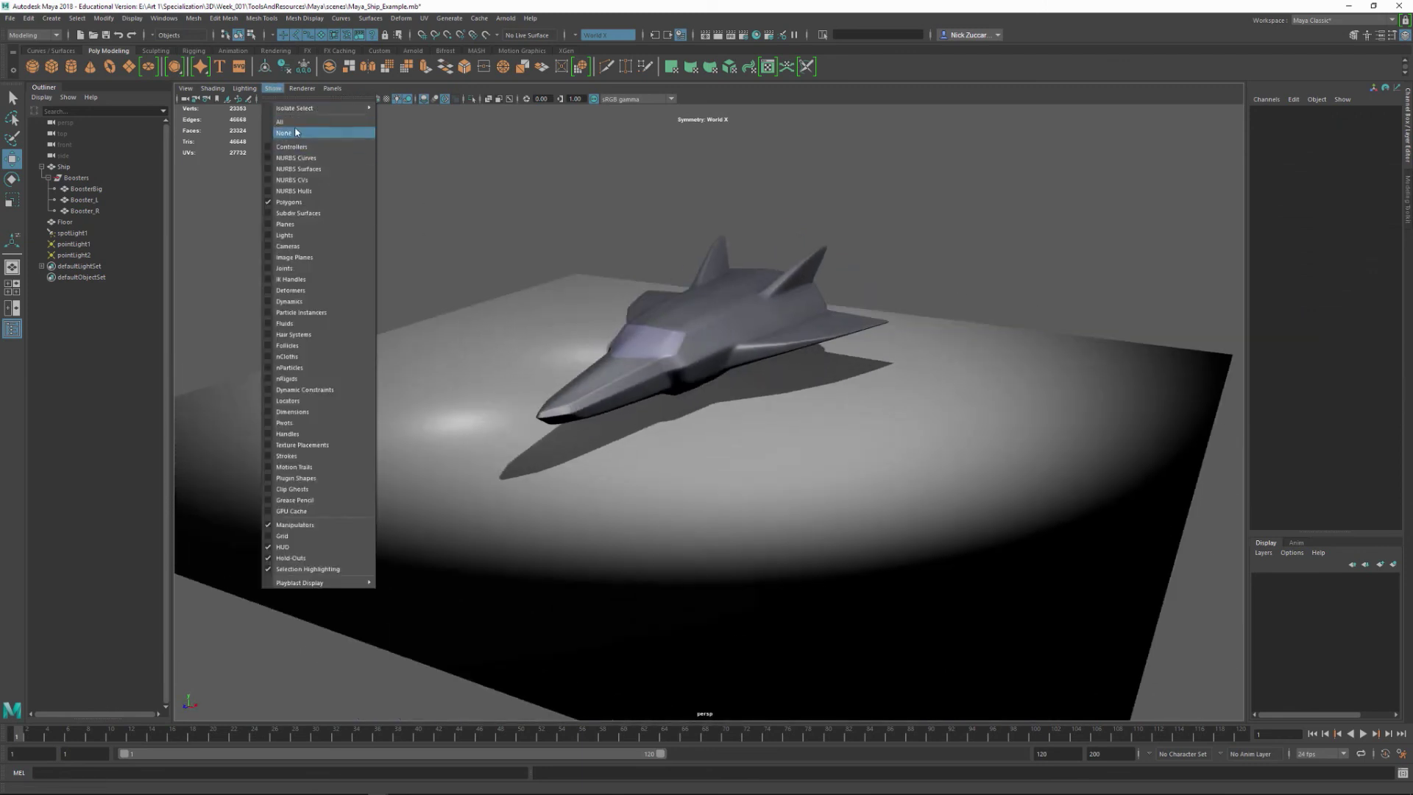
left_click(292, 121)
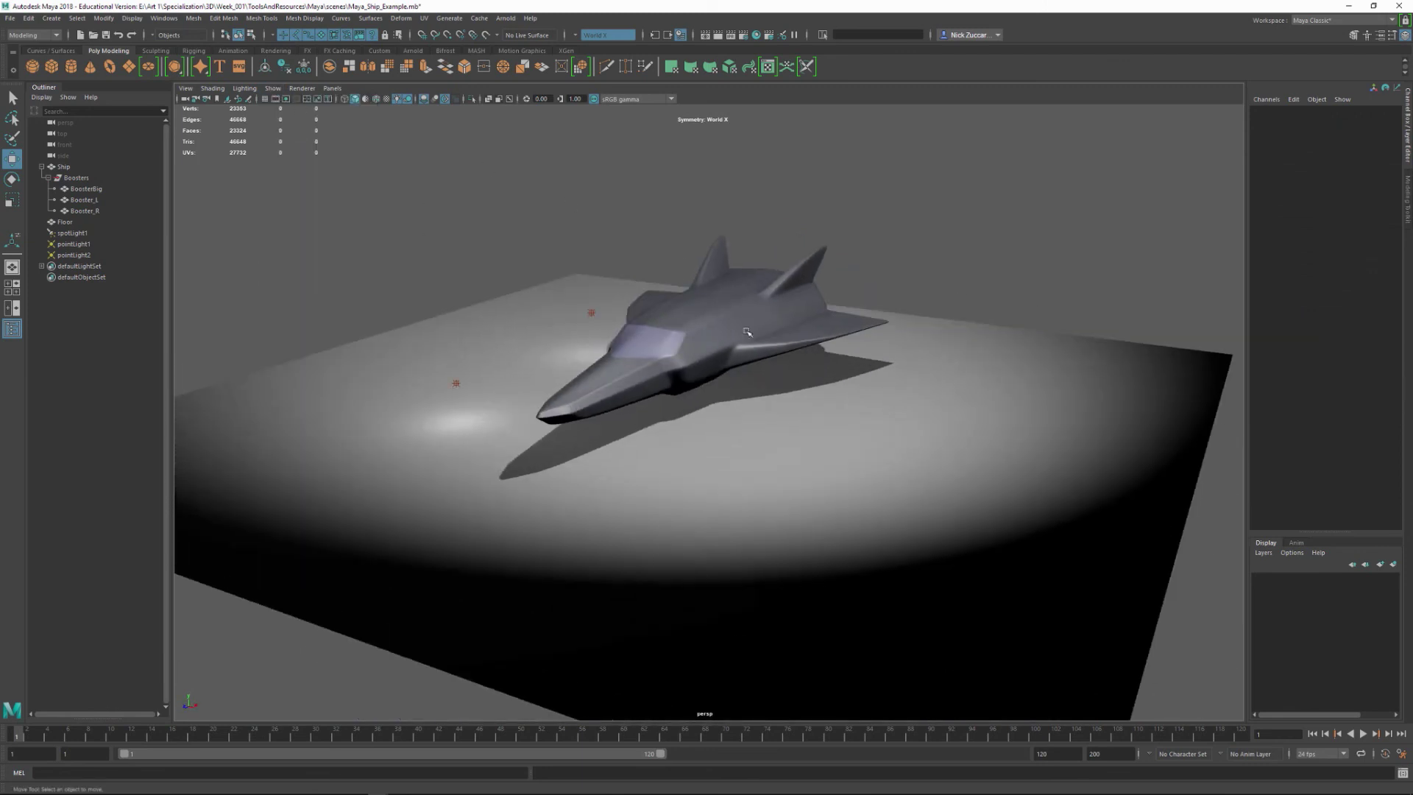
left_click_drag(767, 318, 832, 383, "alt")
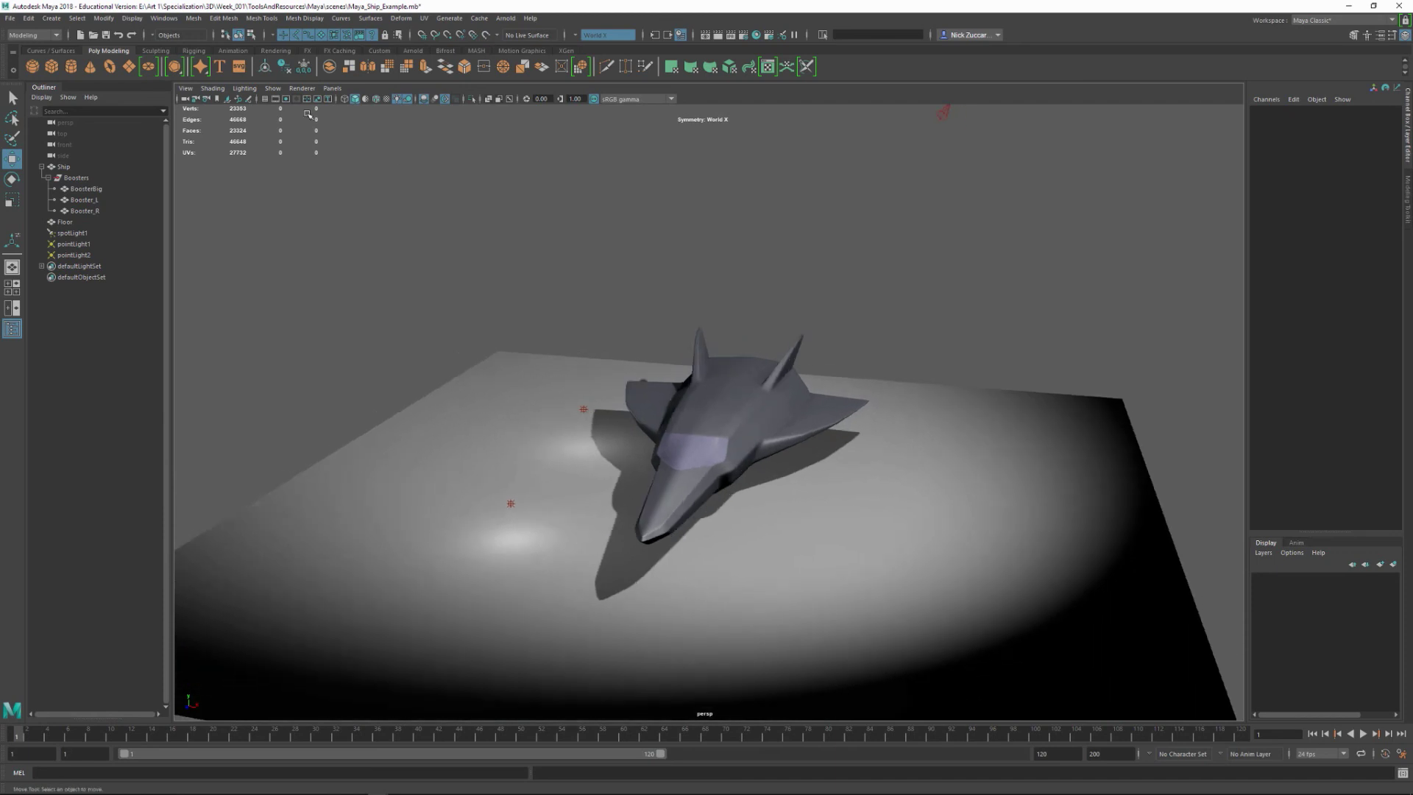
left_click(273, 89)
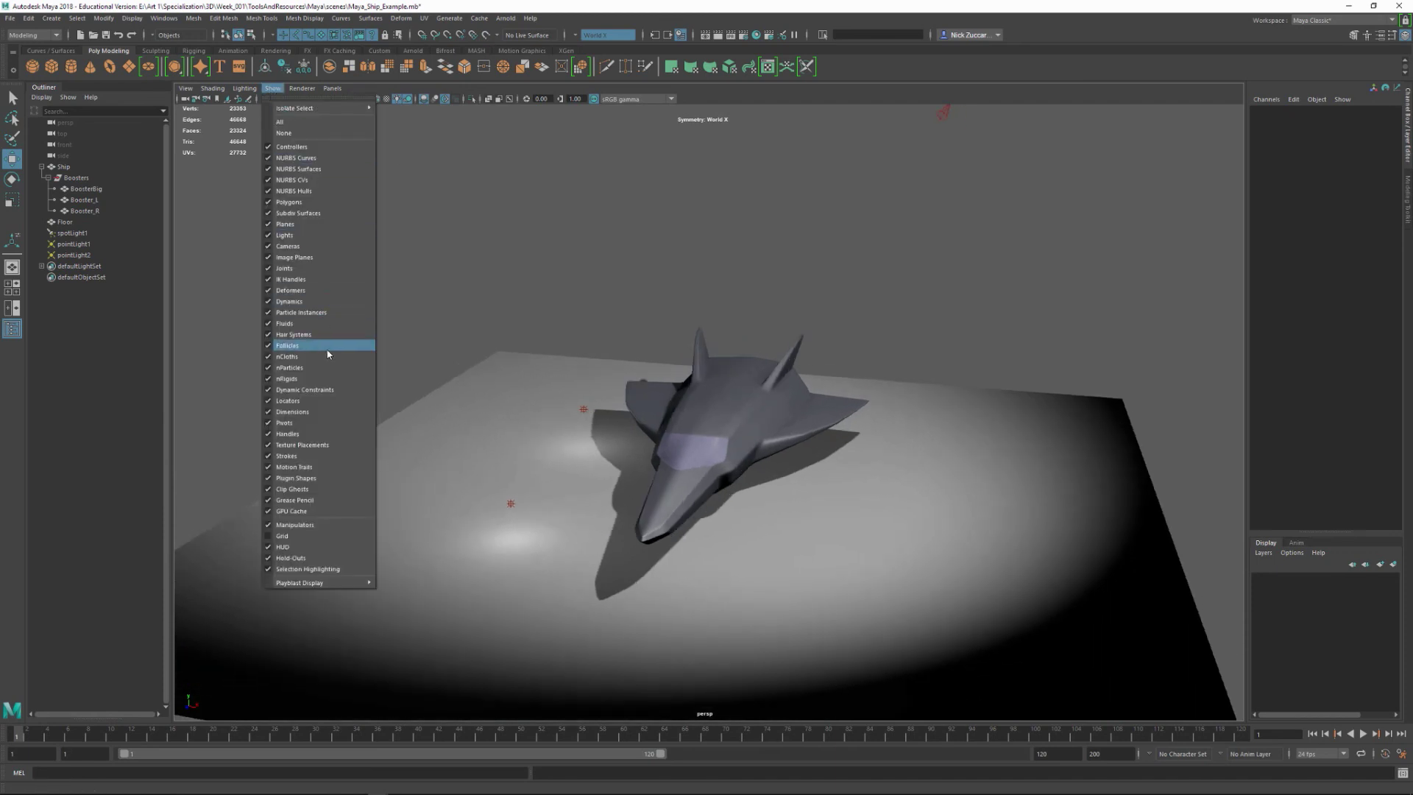
left_click(299, 235)
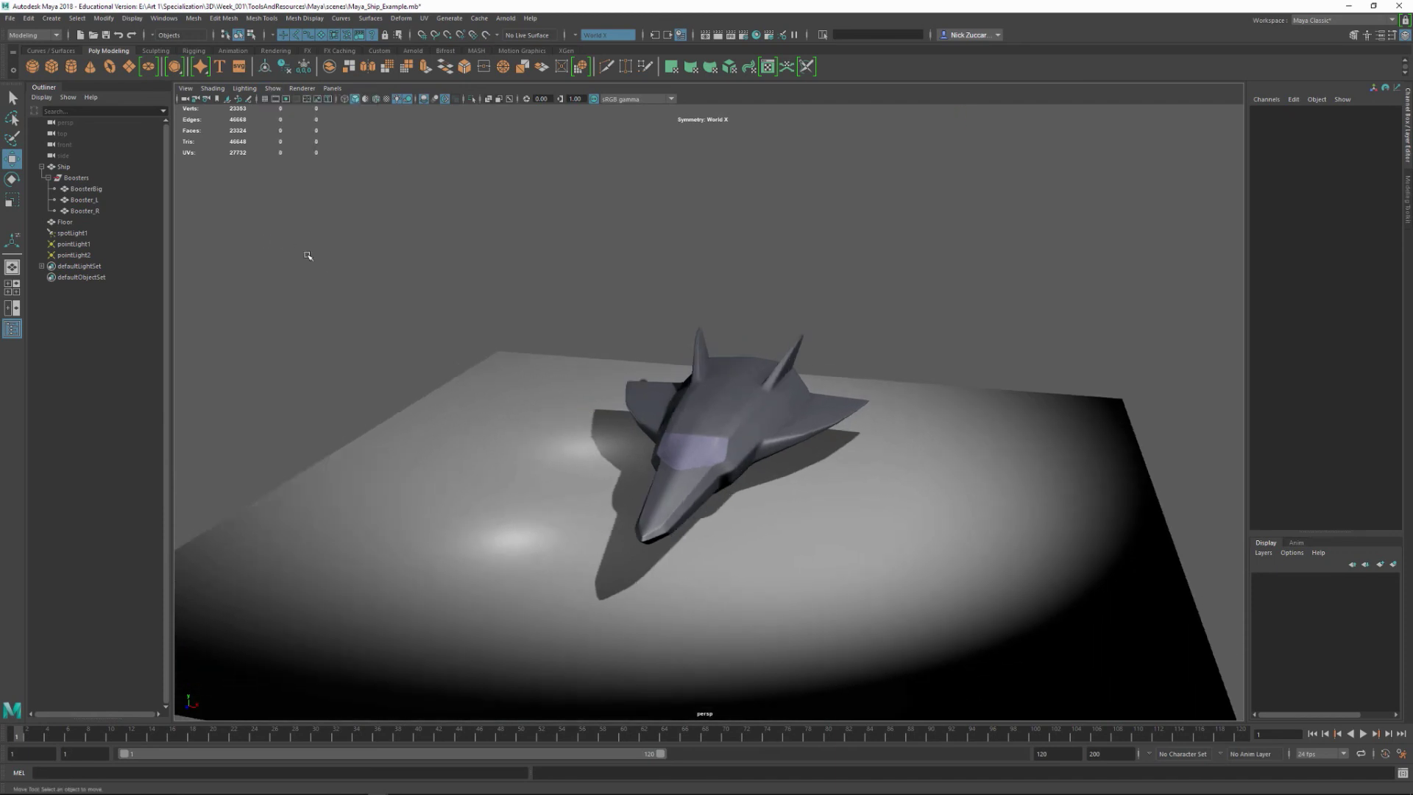
- Select the Ship from behind and open the attributes of its Ship_Body_BLINN material
left_click_drag(633, 426, 672, 471, "alt")
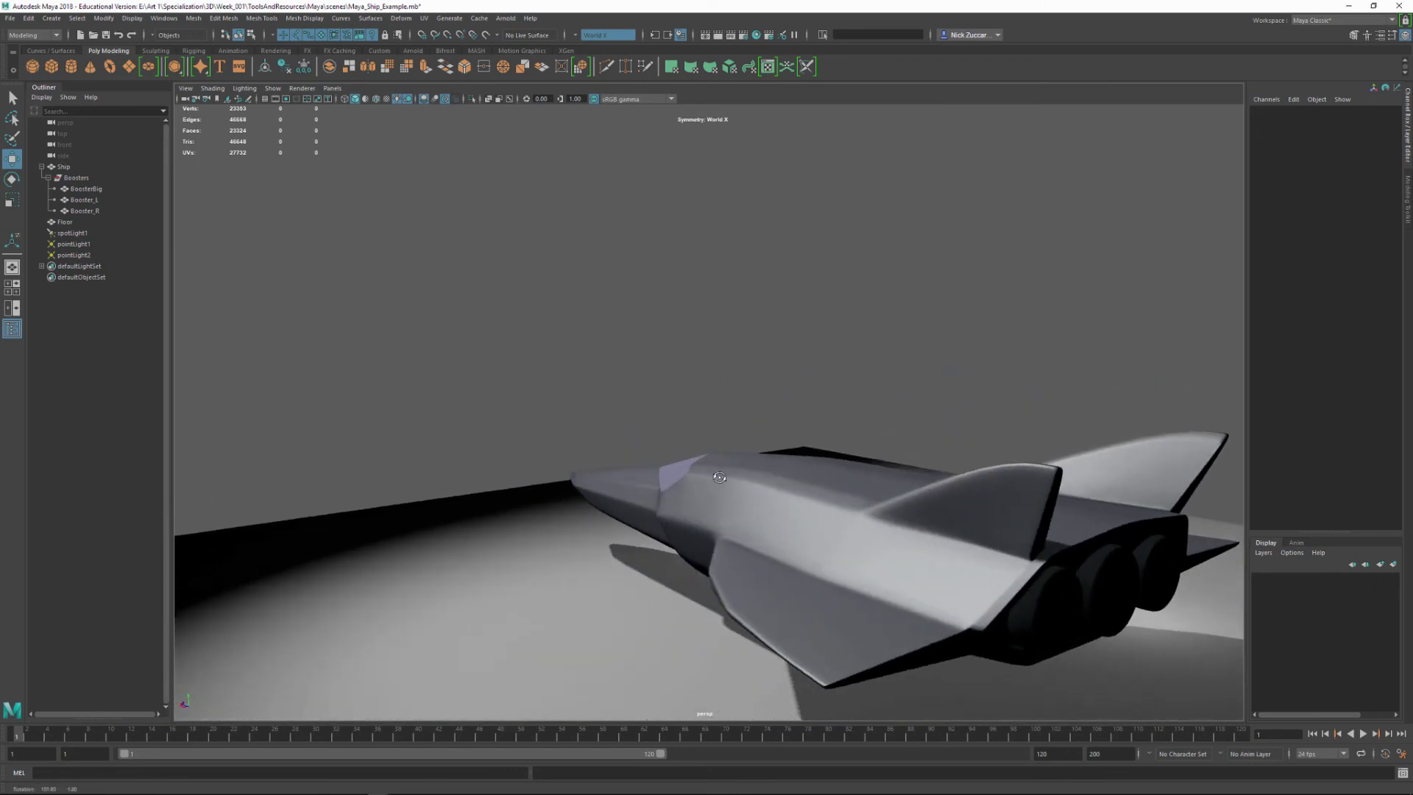
right_click_drag(672, 471, 696, 435, "alt")
middle_click_drag(697, 435, 639, 401, "alt")
left_click_drag(773, 457, 712, 495, "alt")
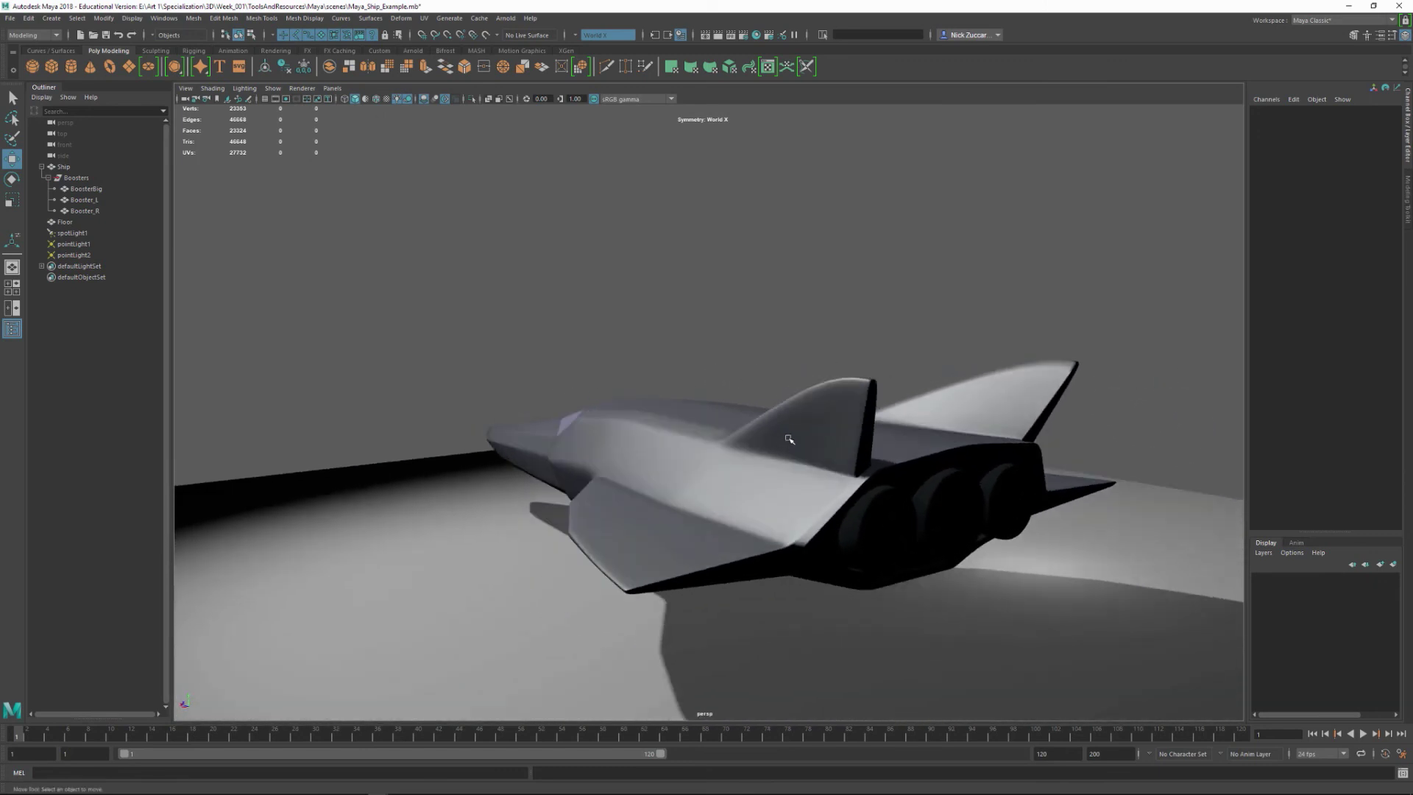
left_click(830, 423)
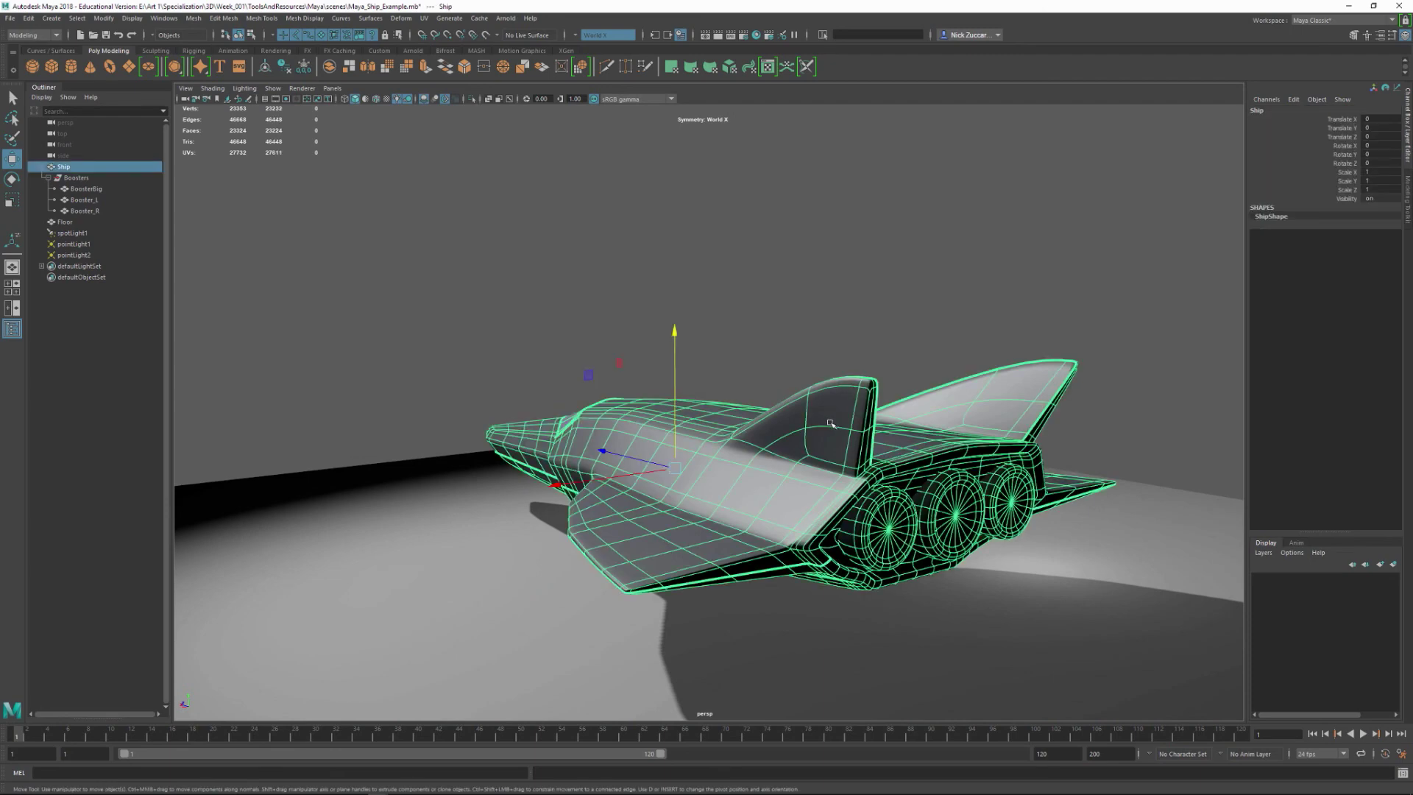
key("ctrl+a")
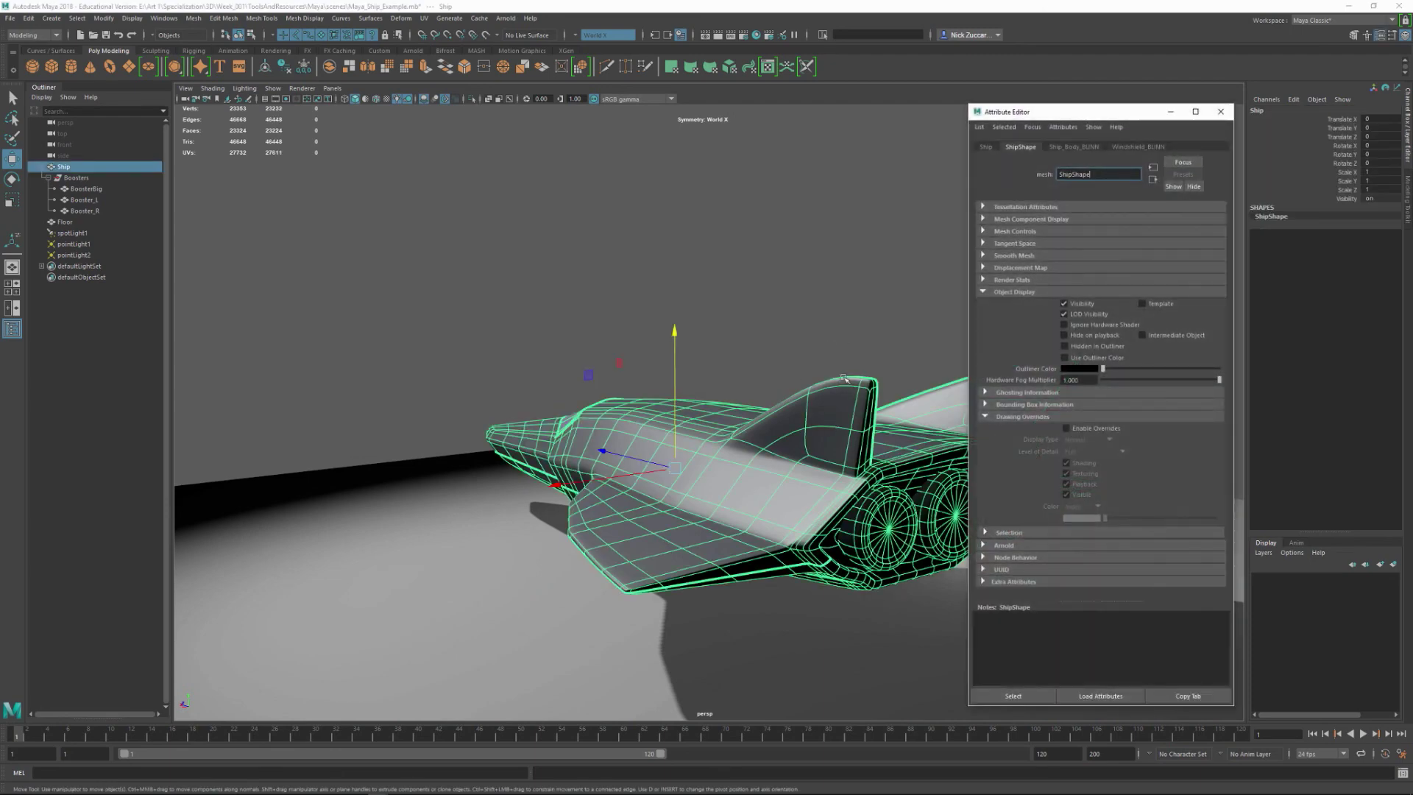
middle_click_drag(844, 378, 684, 354, "alt")
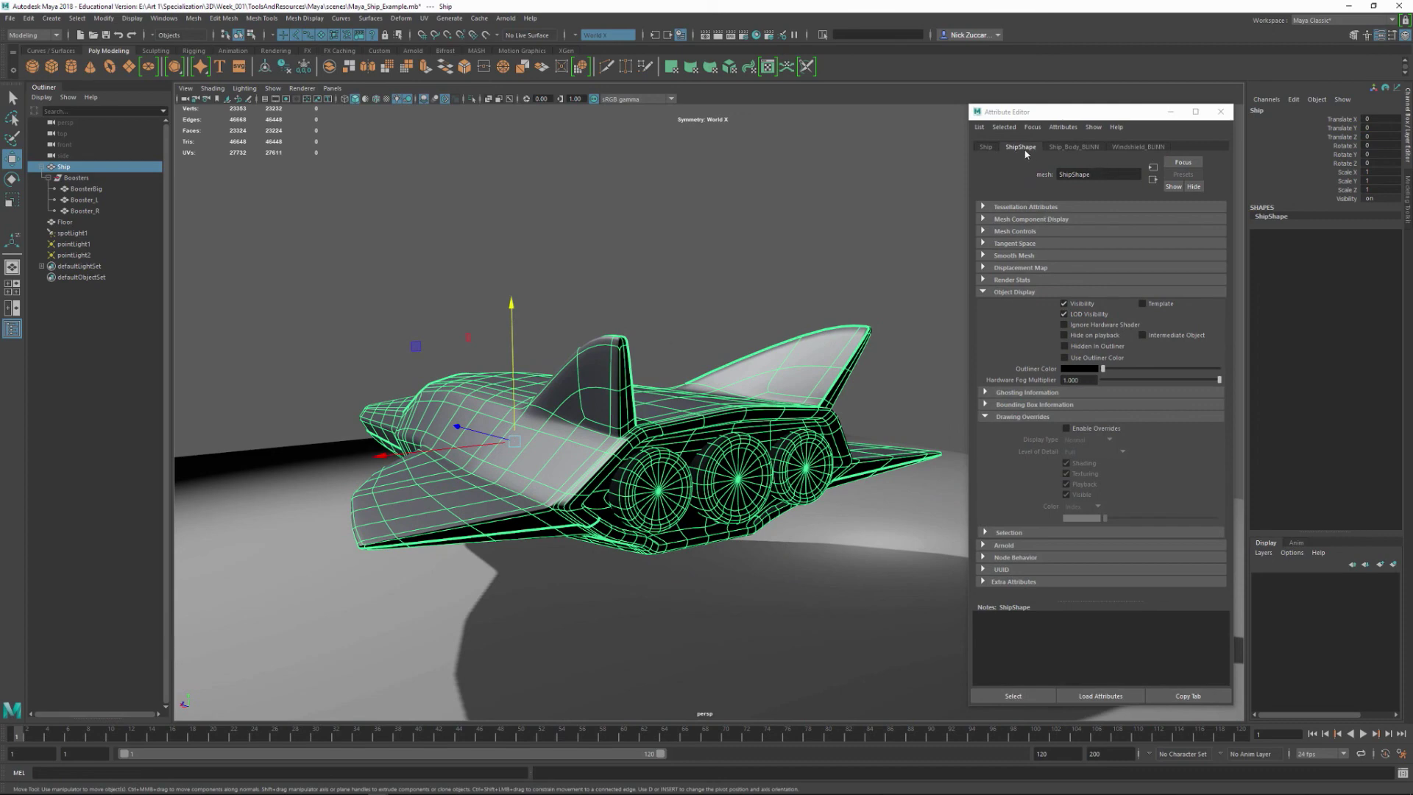
left_click(1080, 147)
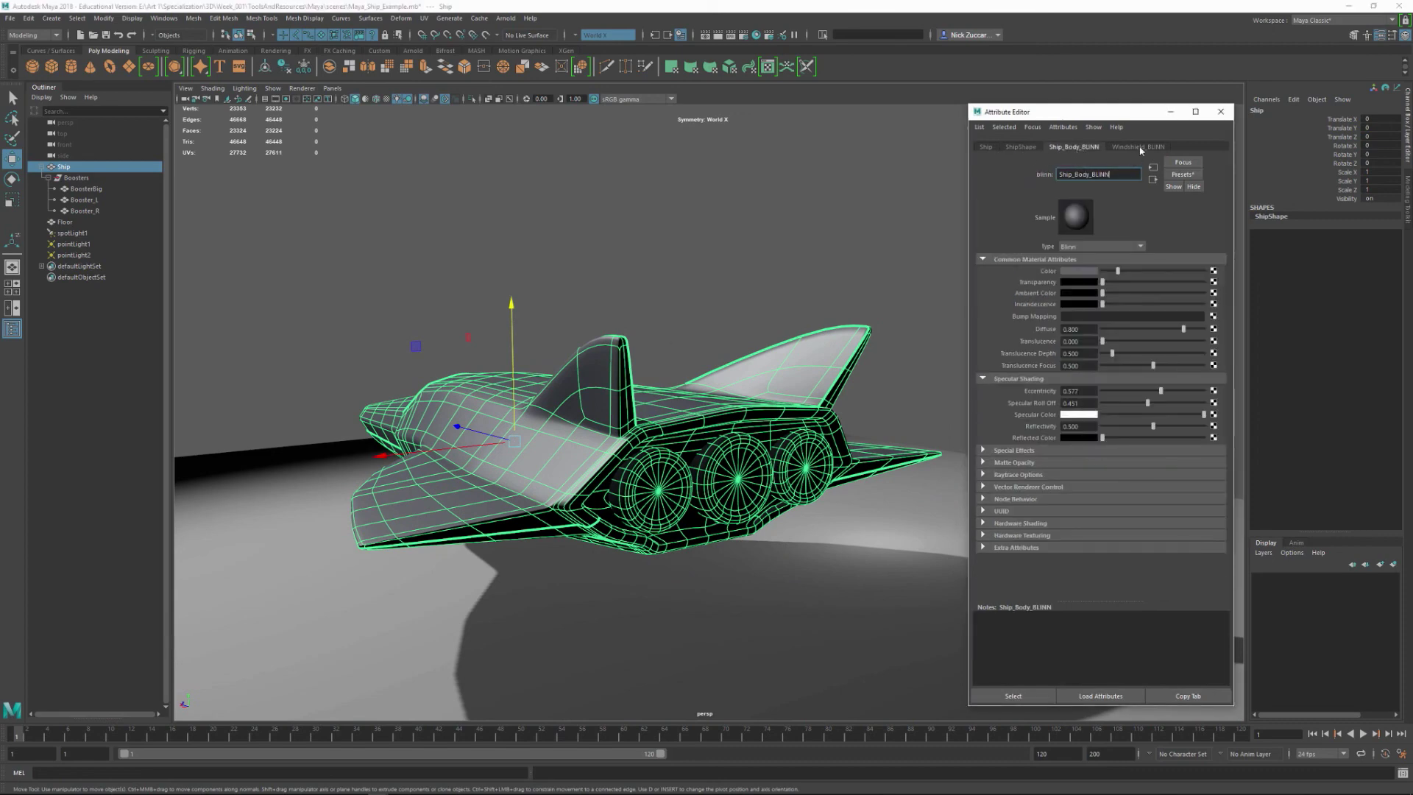
- Select the three boosters at the ship's rear, open their Booster_LAM material and select that material
left_click(679, 492)
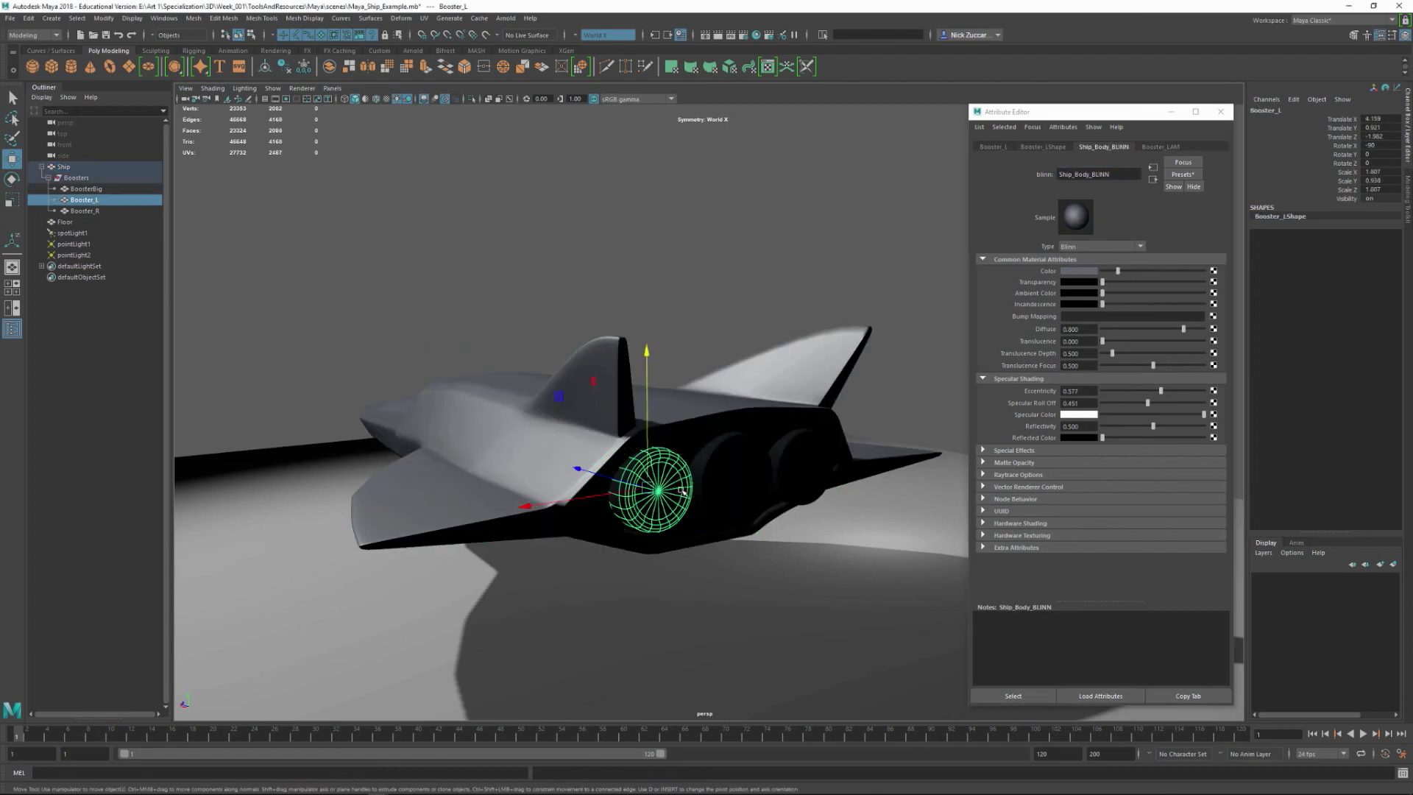
left_click(740, 483, "shift")
left_click(806, 454, "shift")
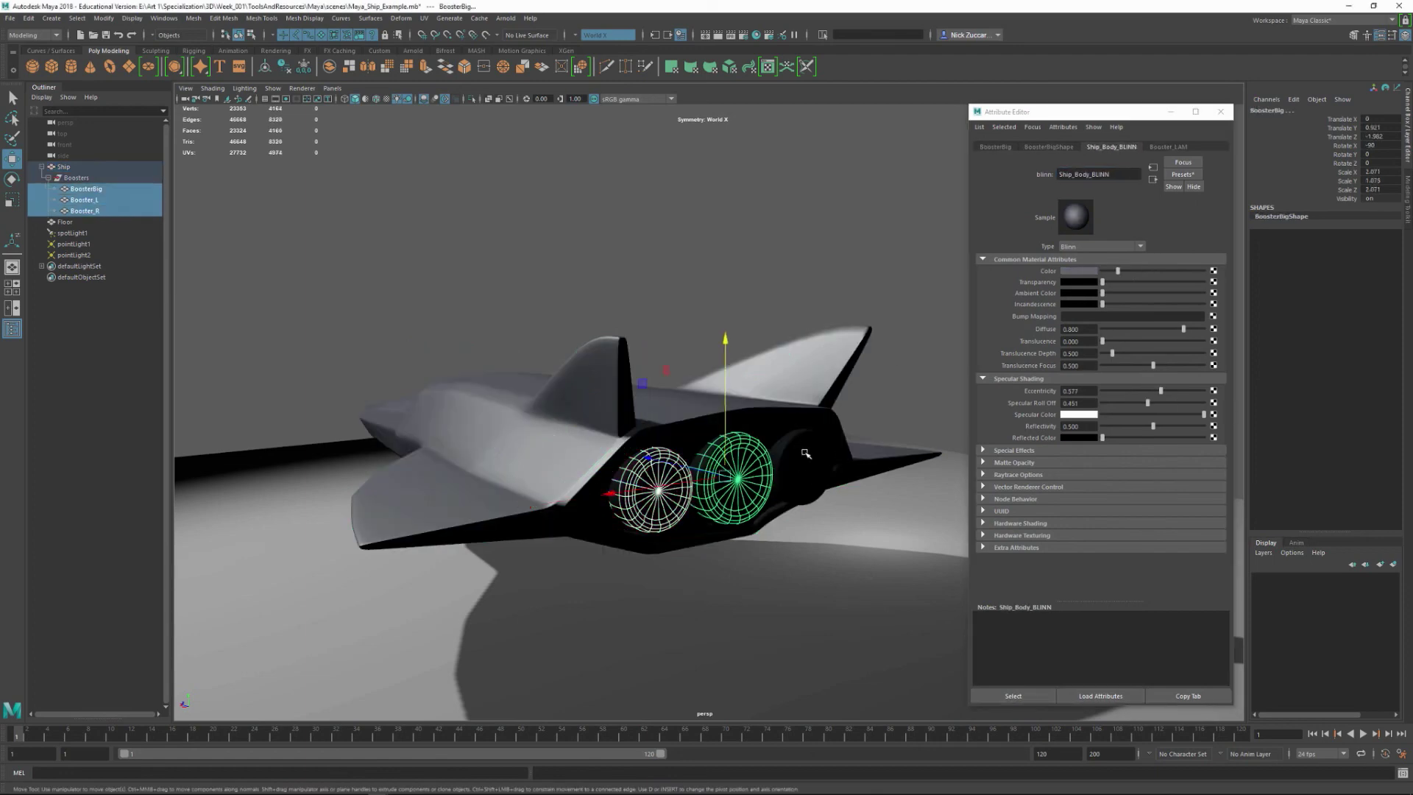
left_click(1163, 148)
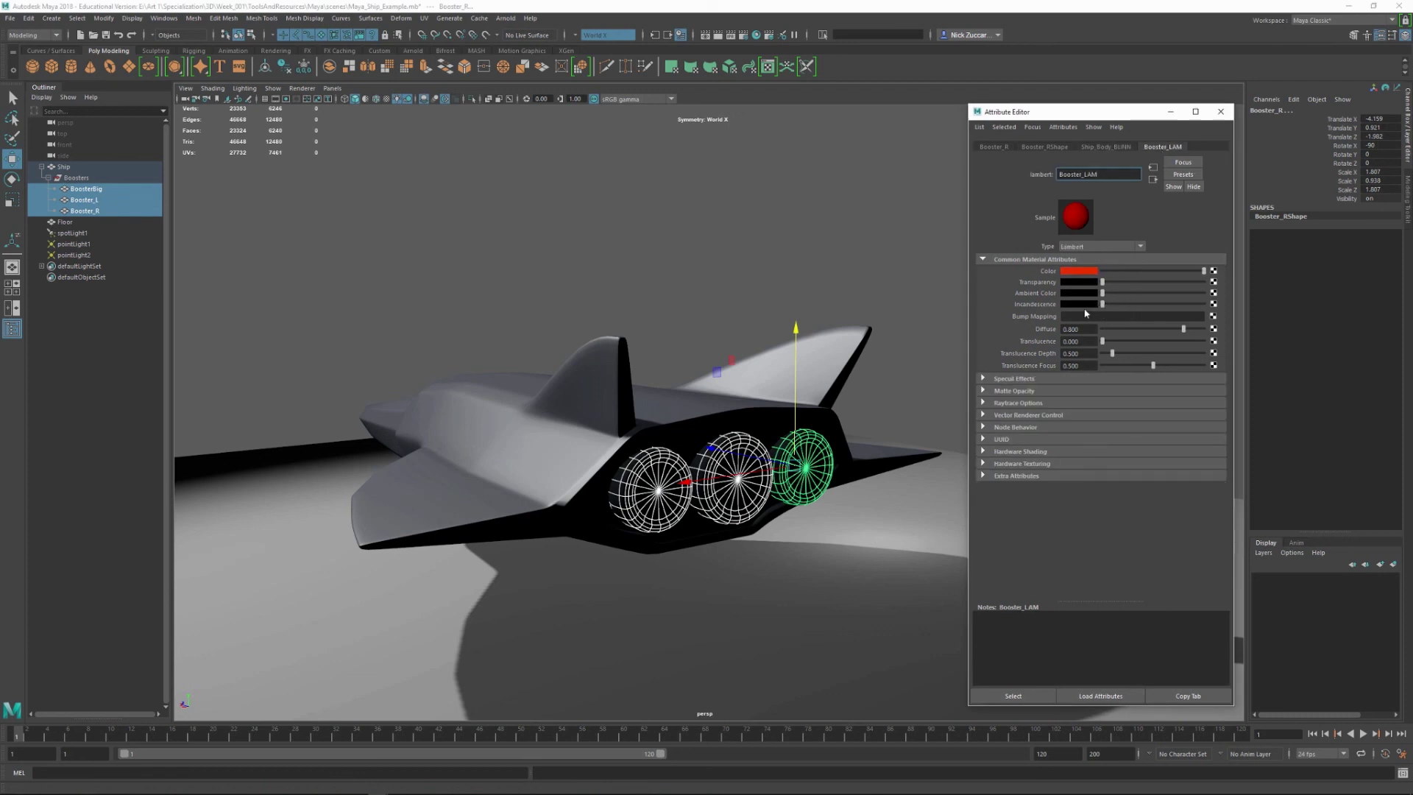
left_click(1014, 696)
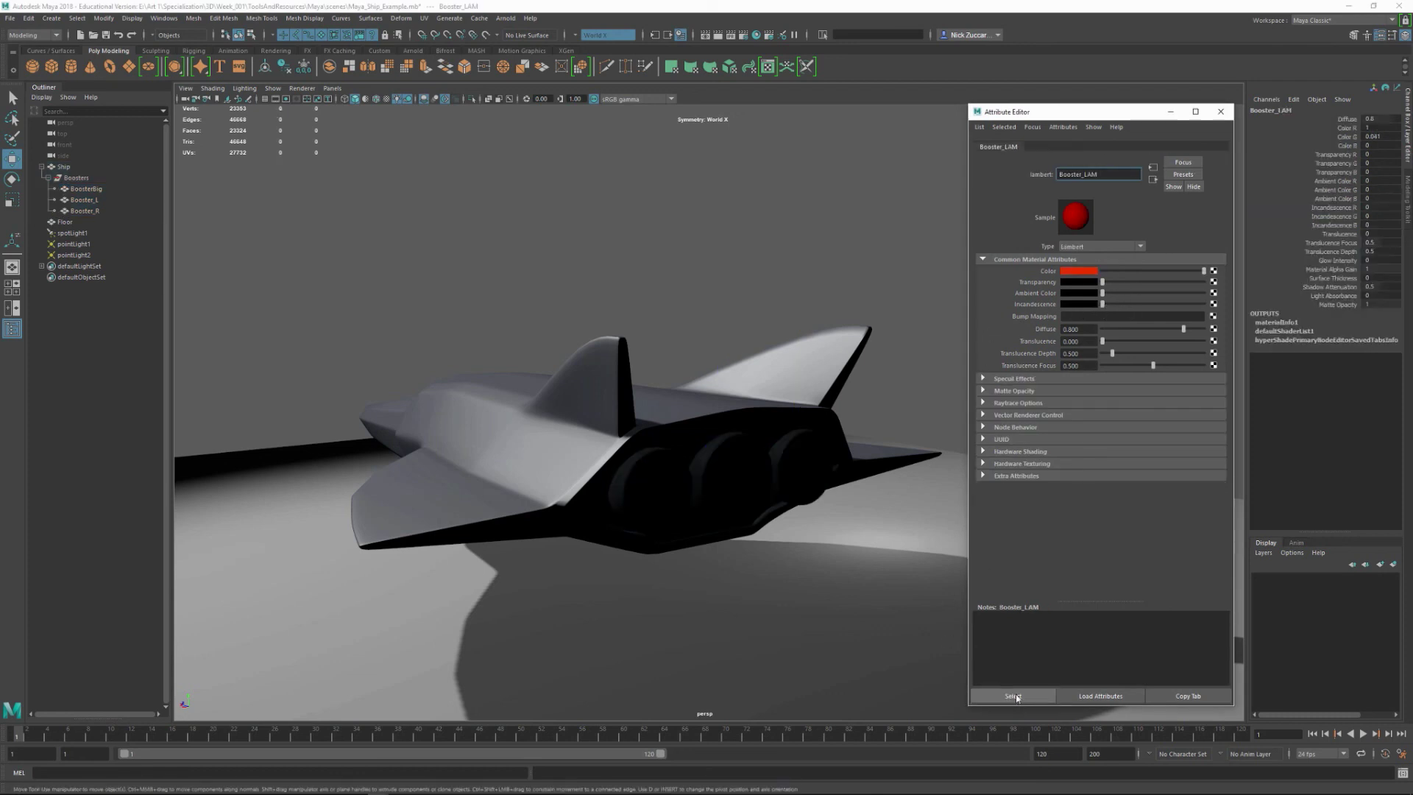
- Give the Booster_LAM material a dark red incandescence with a red value of 0.052, and close its attributes
left_click_drag(1103, 304, 1113, 304)
left_click(1079, 304)
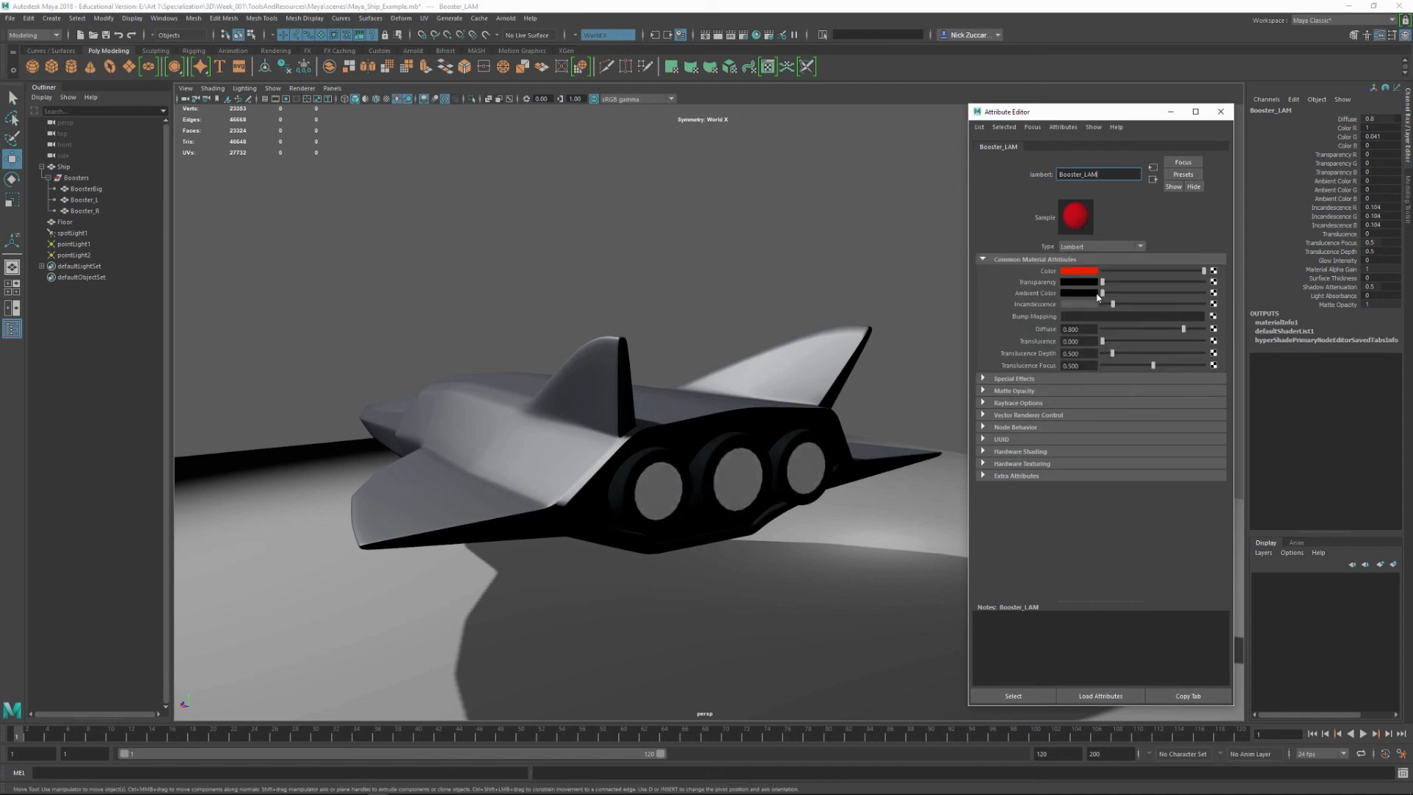
left_click(1076, 304)
left_click(1028, 298)
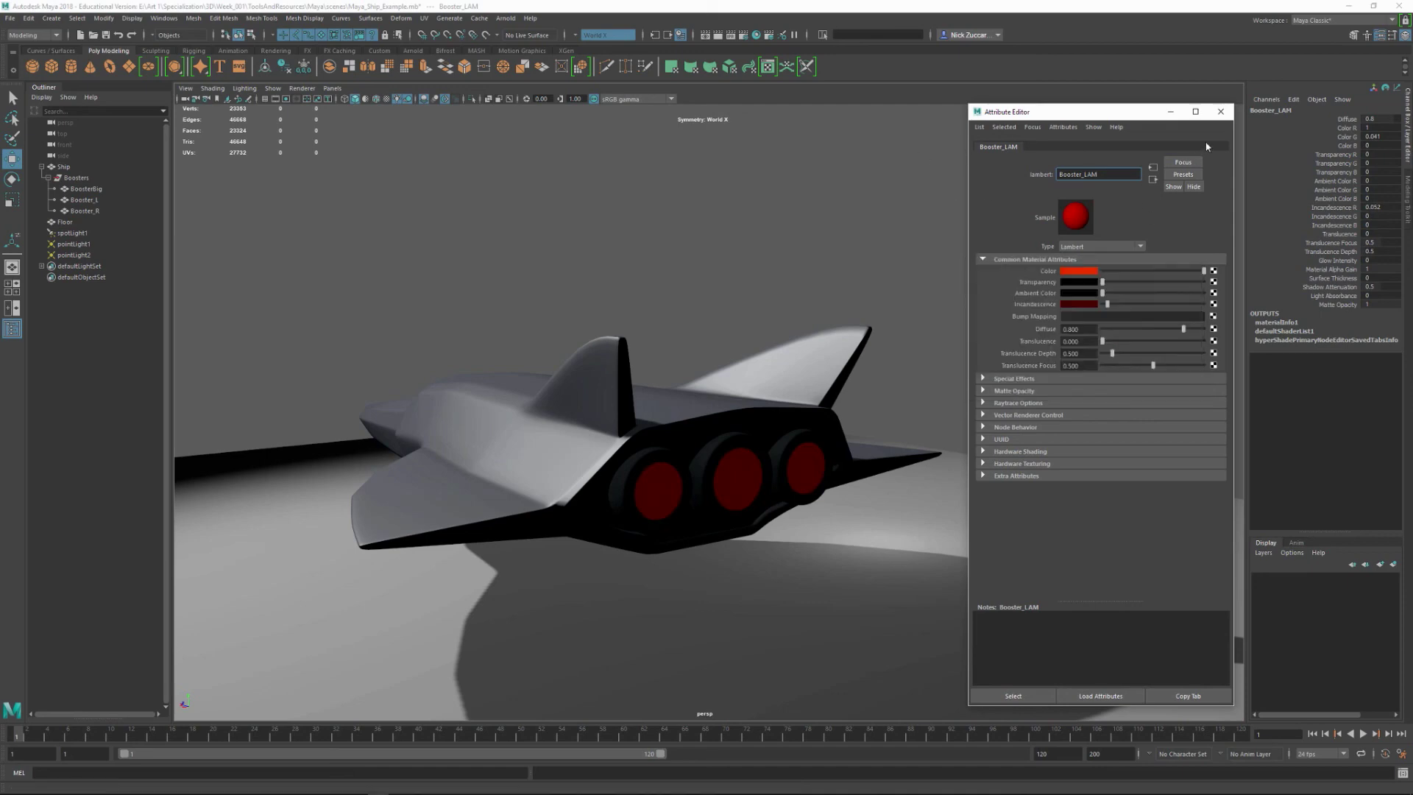
left_click(1221, 111)
- Frame the ship from the front three-quarter view and save the scene
left_click_drag(1031, 387, 1000, 492, "alt")
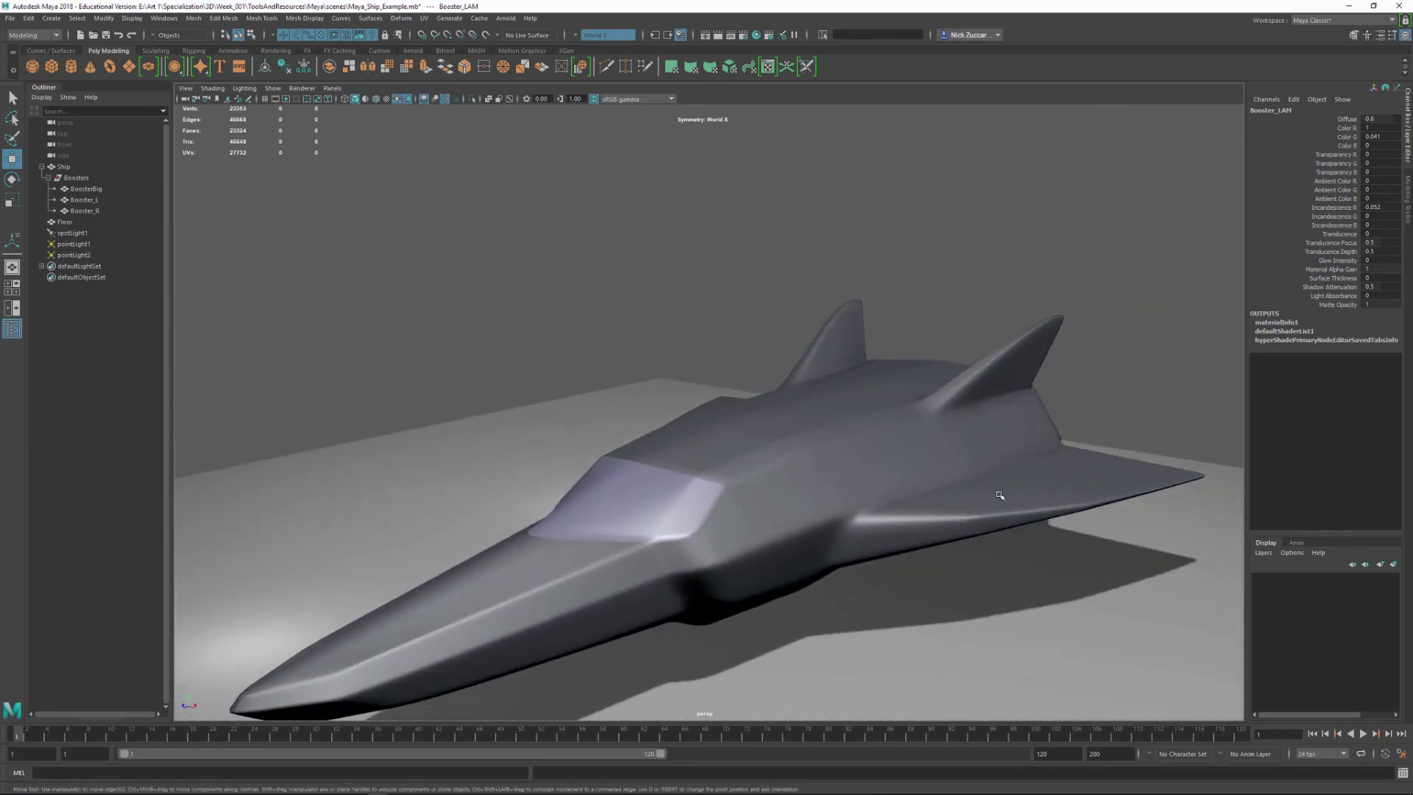
middle_click_drag(1000, 493, 981, 386, "alt")
scroll(981, 386, "down", 3)
left_click_drag(981, 386, 969, 435, "alt")
key("q")
key("ctrl+s")
key("w")
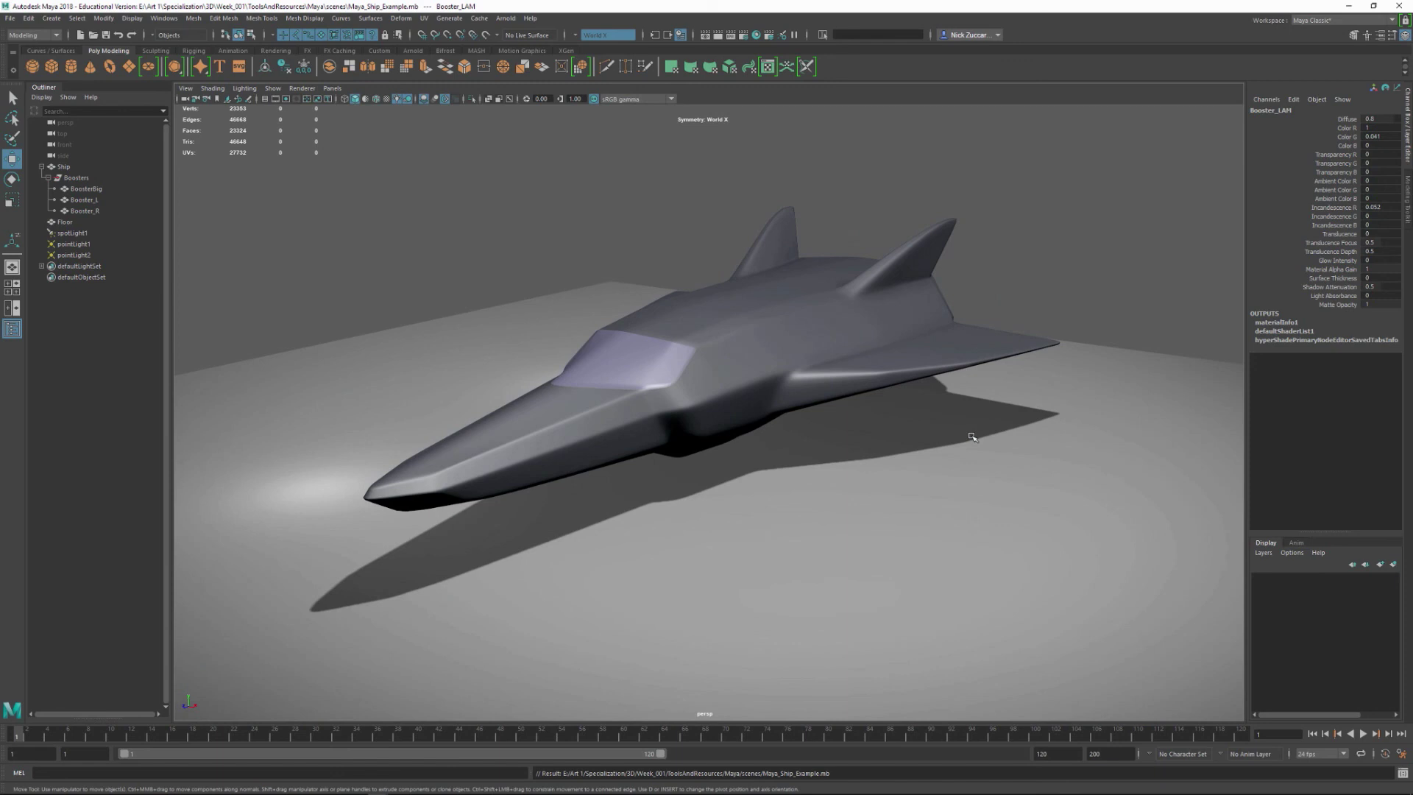